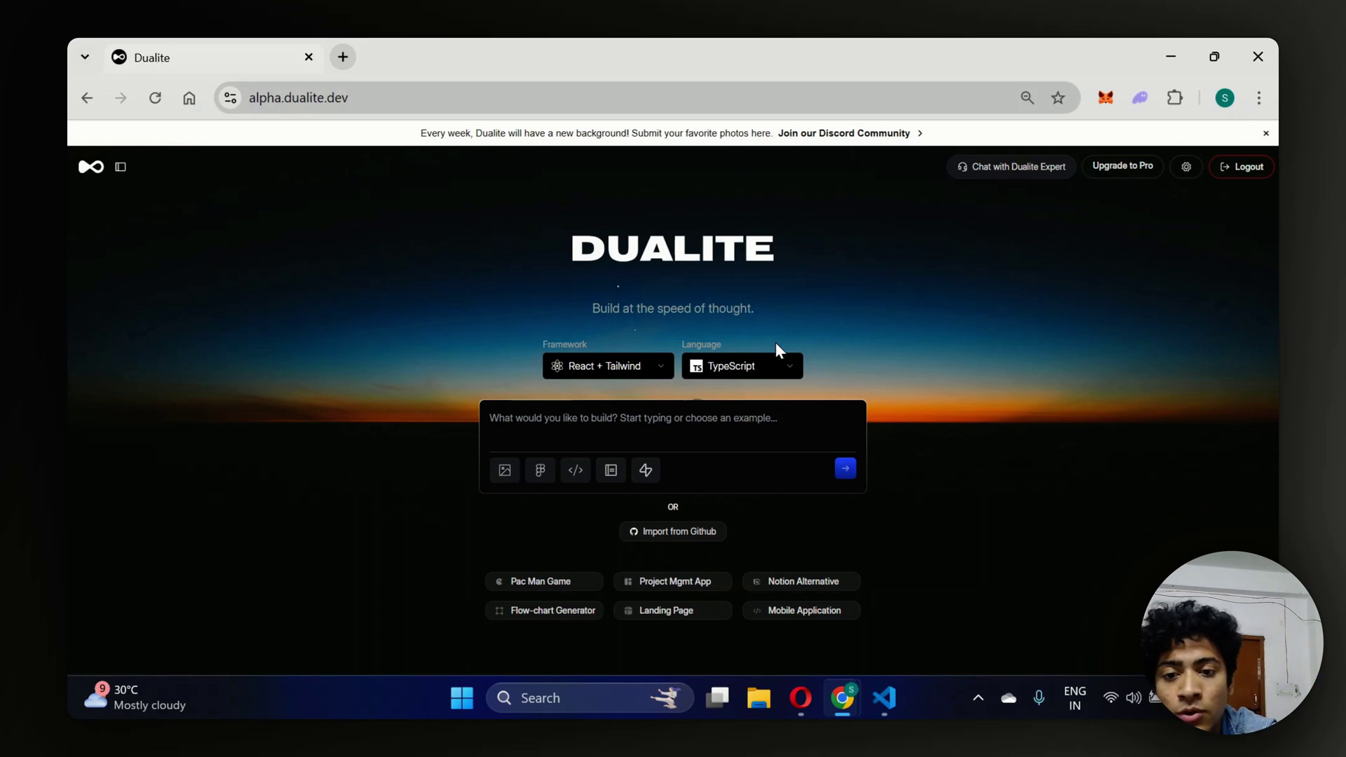
In Opera, search 'open ai studios', open the OpenAI Platform, and go to Your profile.
{"action": "mouse_move", "coordinate": [798, 696]}
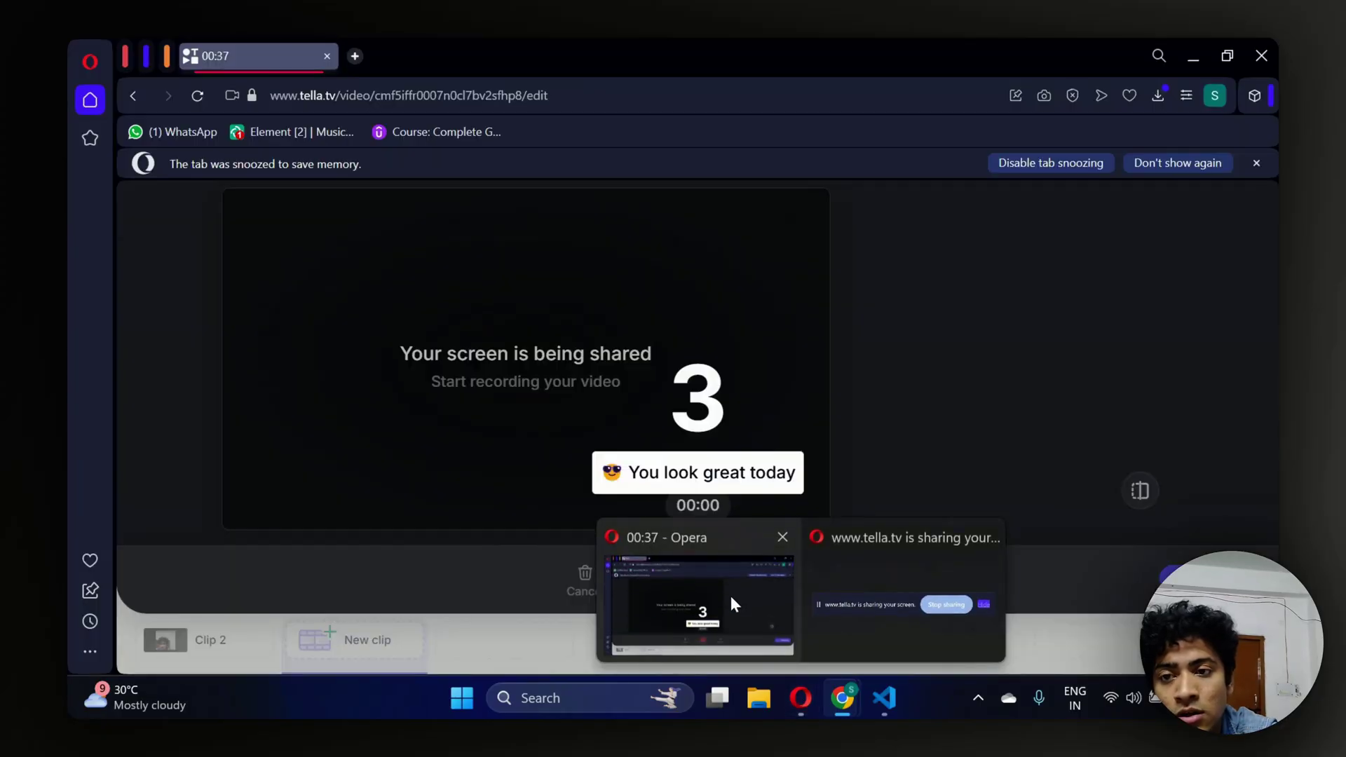
{"action": "left_click", "coordinate": [731, 598]}
{"action": "left_click", "coordinate": [354, 56]}
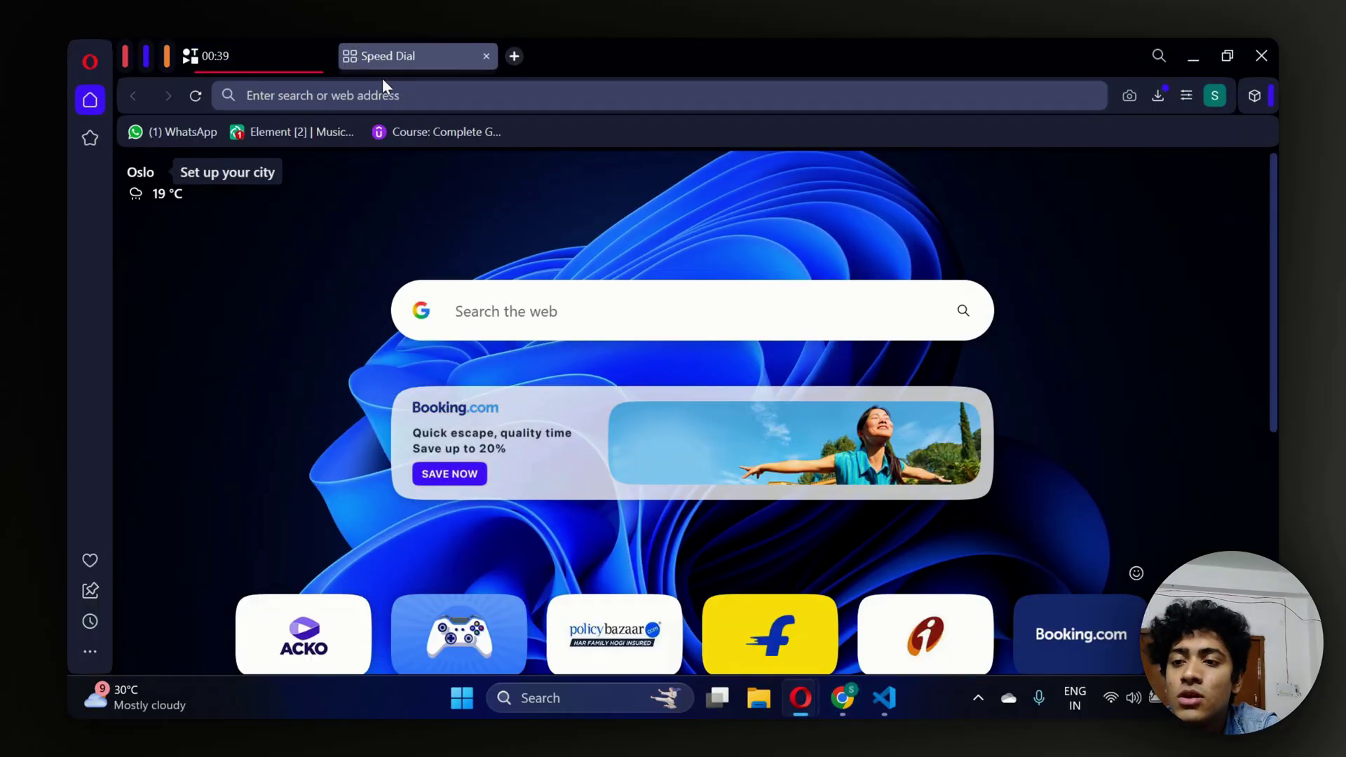
{"action": "left_click", "coordinate": [393, 96]}
{"action": "type", "text": "open ai st"}
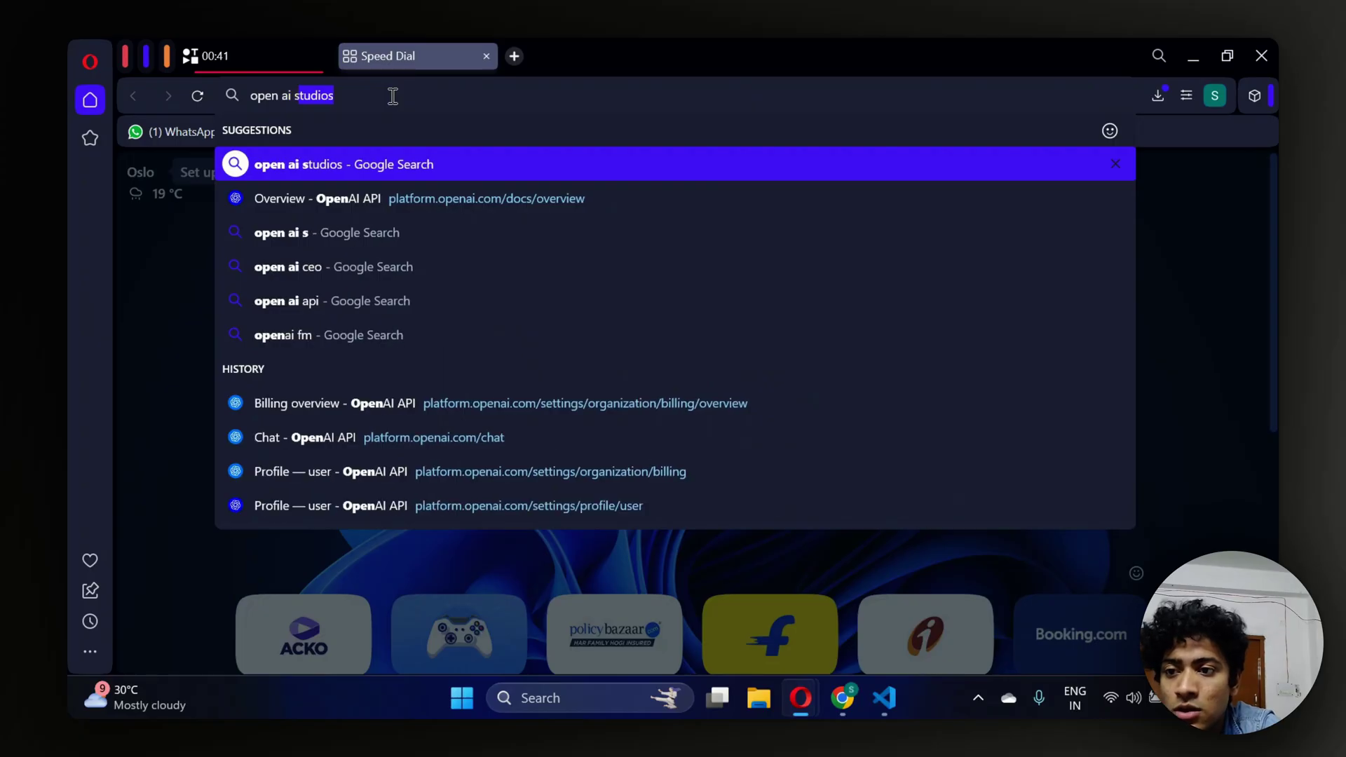
{"action": "type", "text": "udios"}
{"action": "key", "text": "Return"}
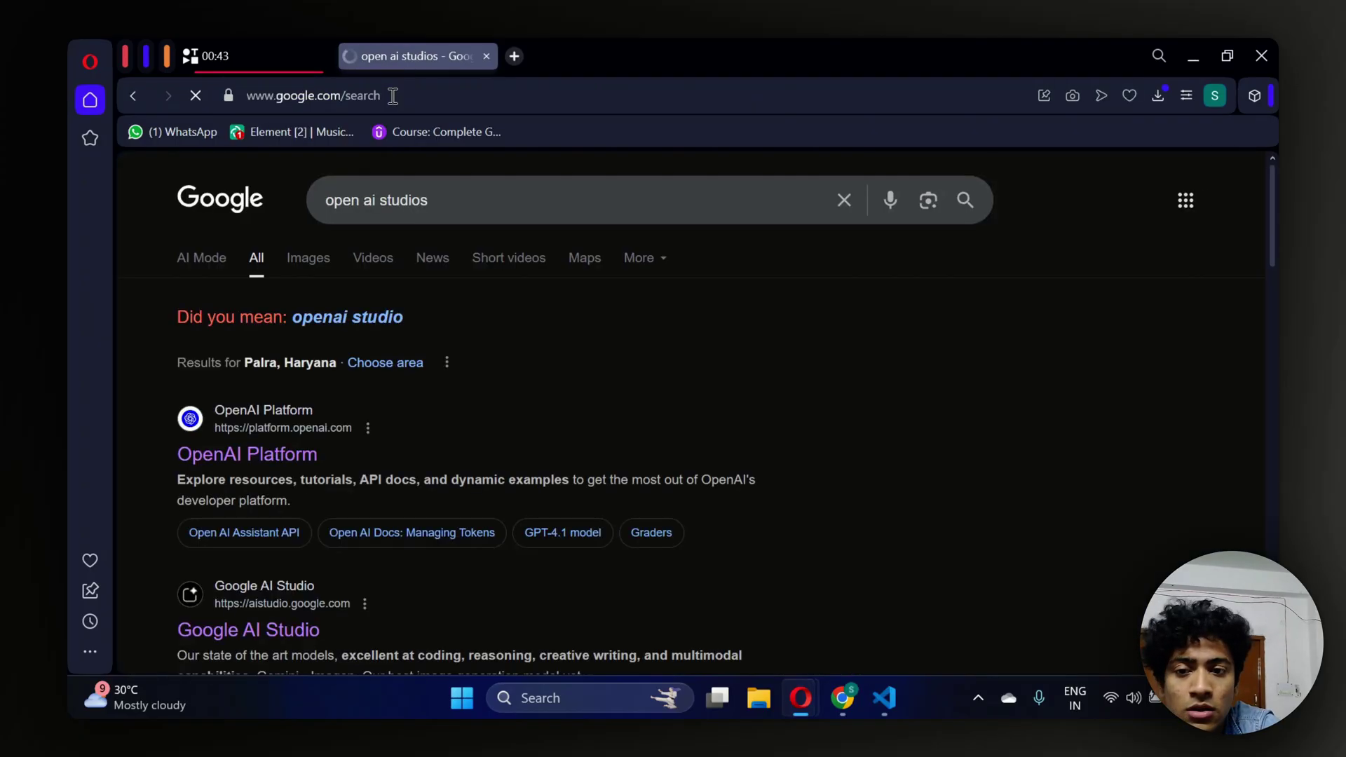
{"action": "left_click", "coordinate": [272, 456]}
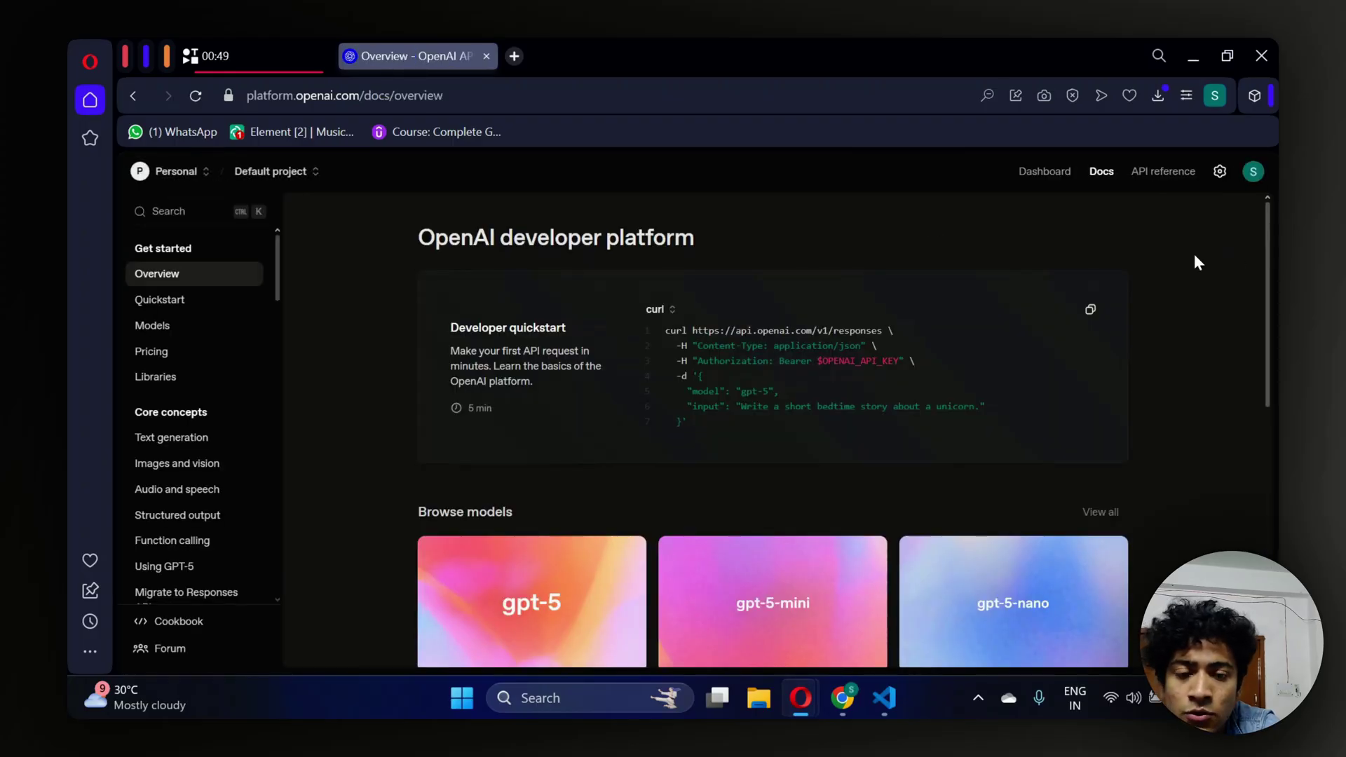
{"action": "left_click", "coordinate": [1253, 171]}
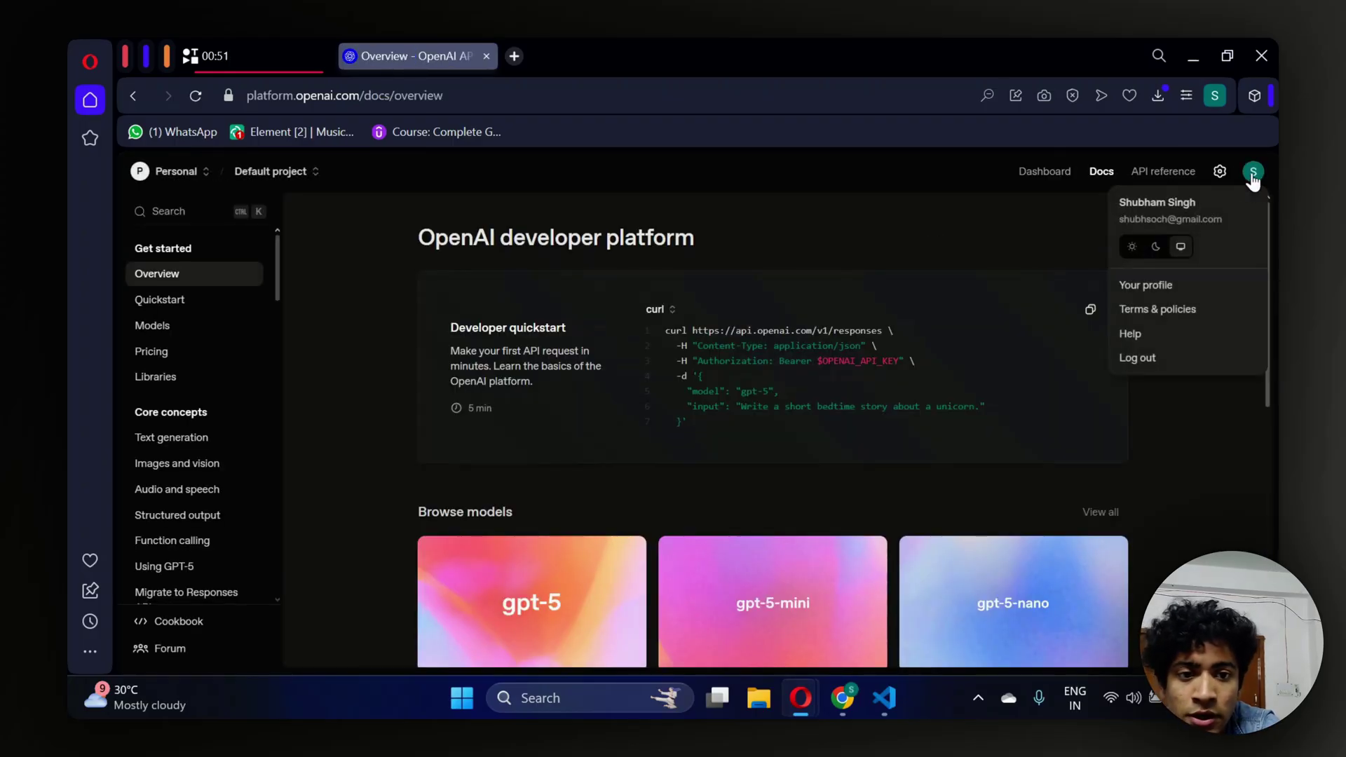
{"action": "left_click", "coordinate": [1190, 286]}
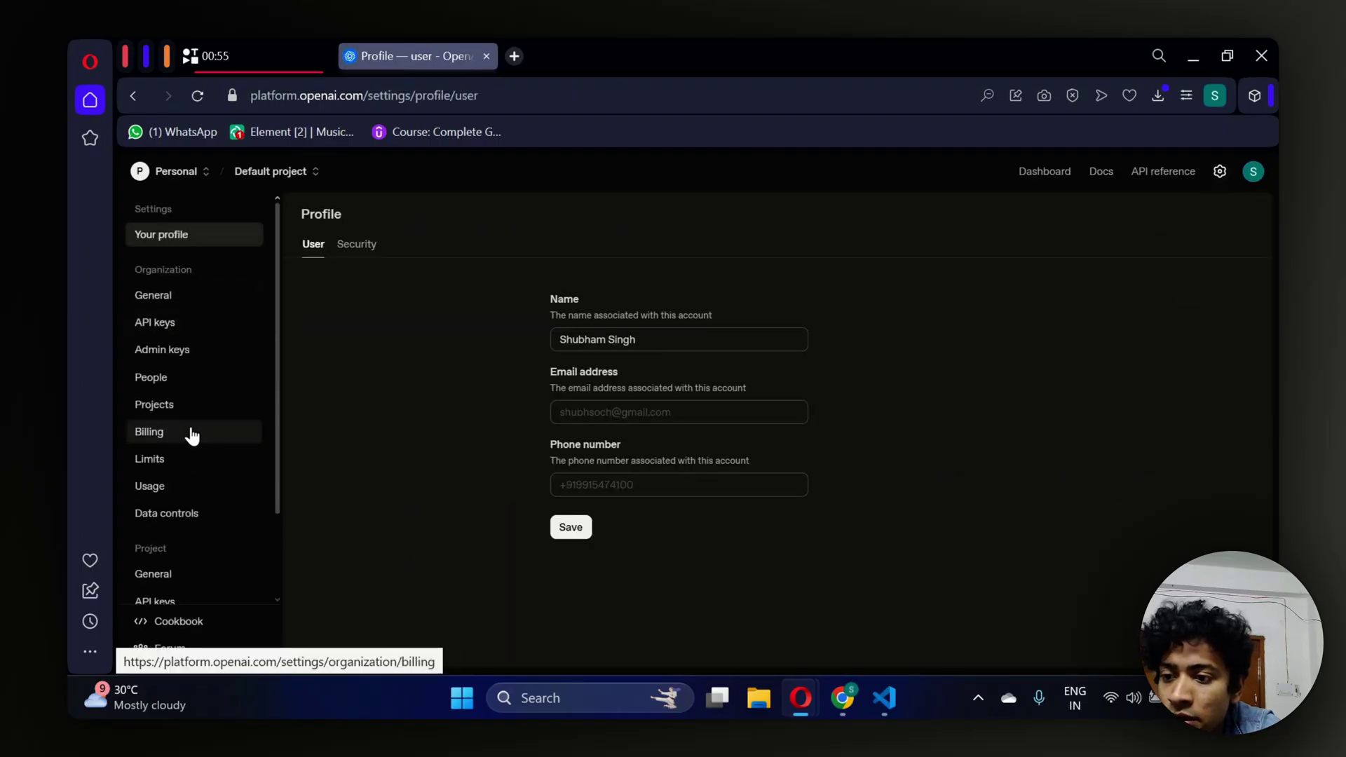
Check the $3.90 credit balance under Billing and cancel a $5 top-up.
{"action": "left_click", "coordinate": [191, 433]}
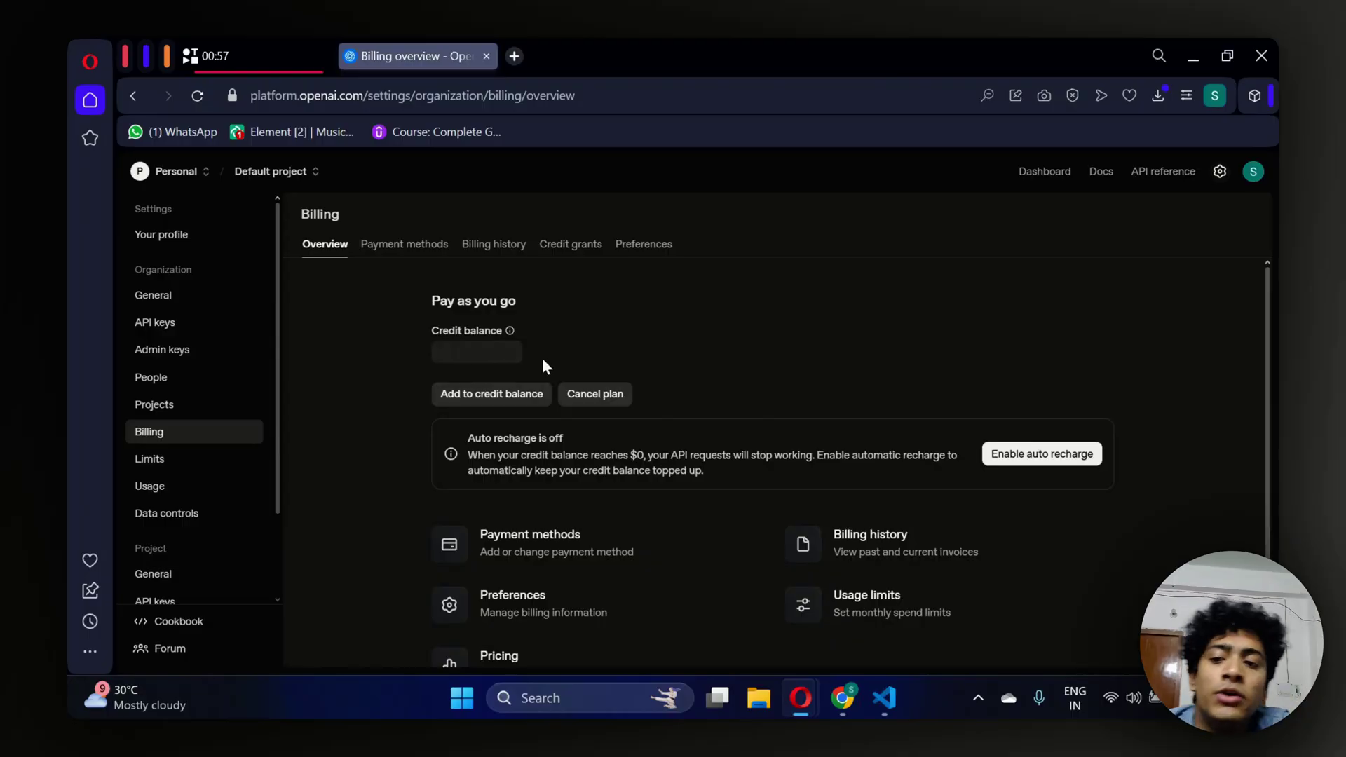
{"action": "left_click_drag", "start_coordinate": [499, 351], "coordinate": [427, 329]}
{"action": "left_click", "coordinate": [427, 331]}
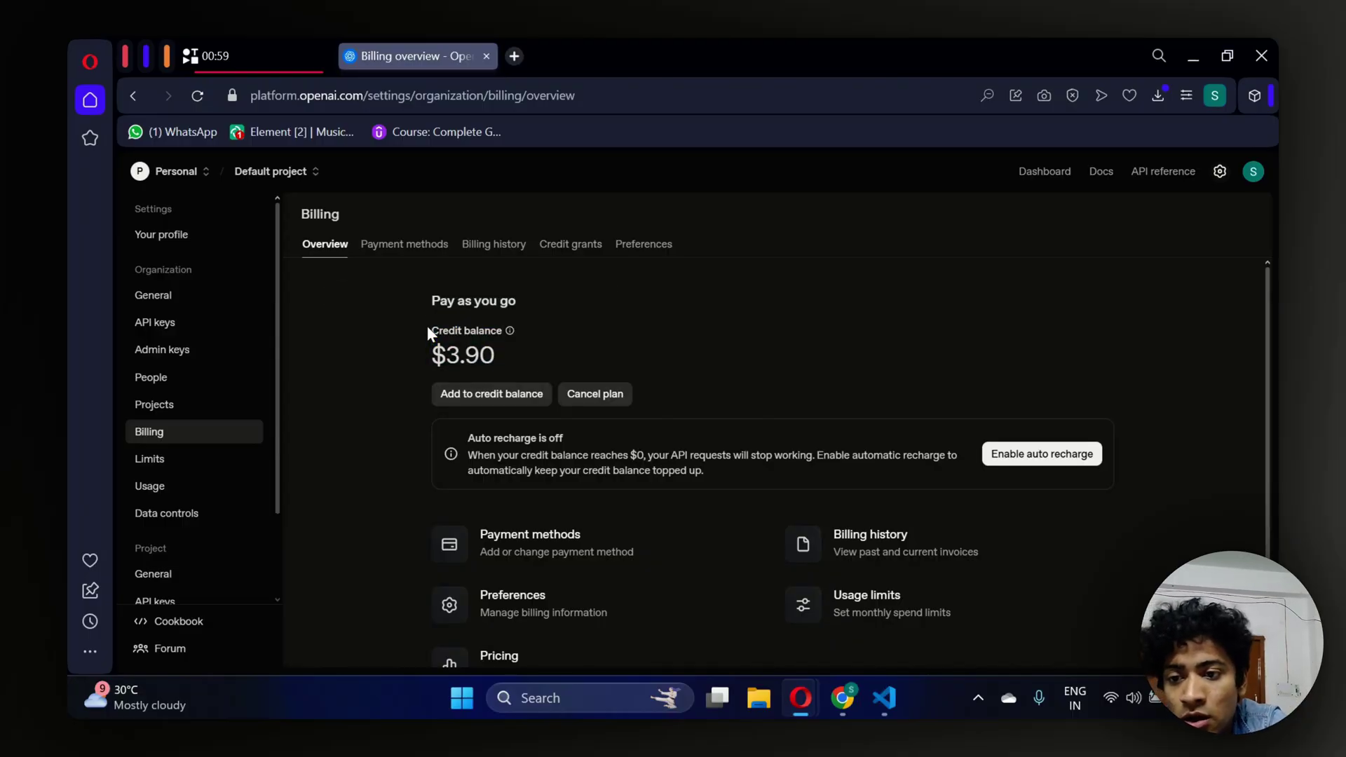
{"action": "left_click", "coordinate": [443, 393]}
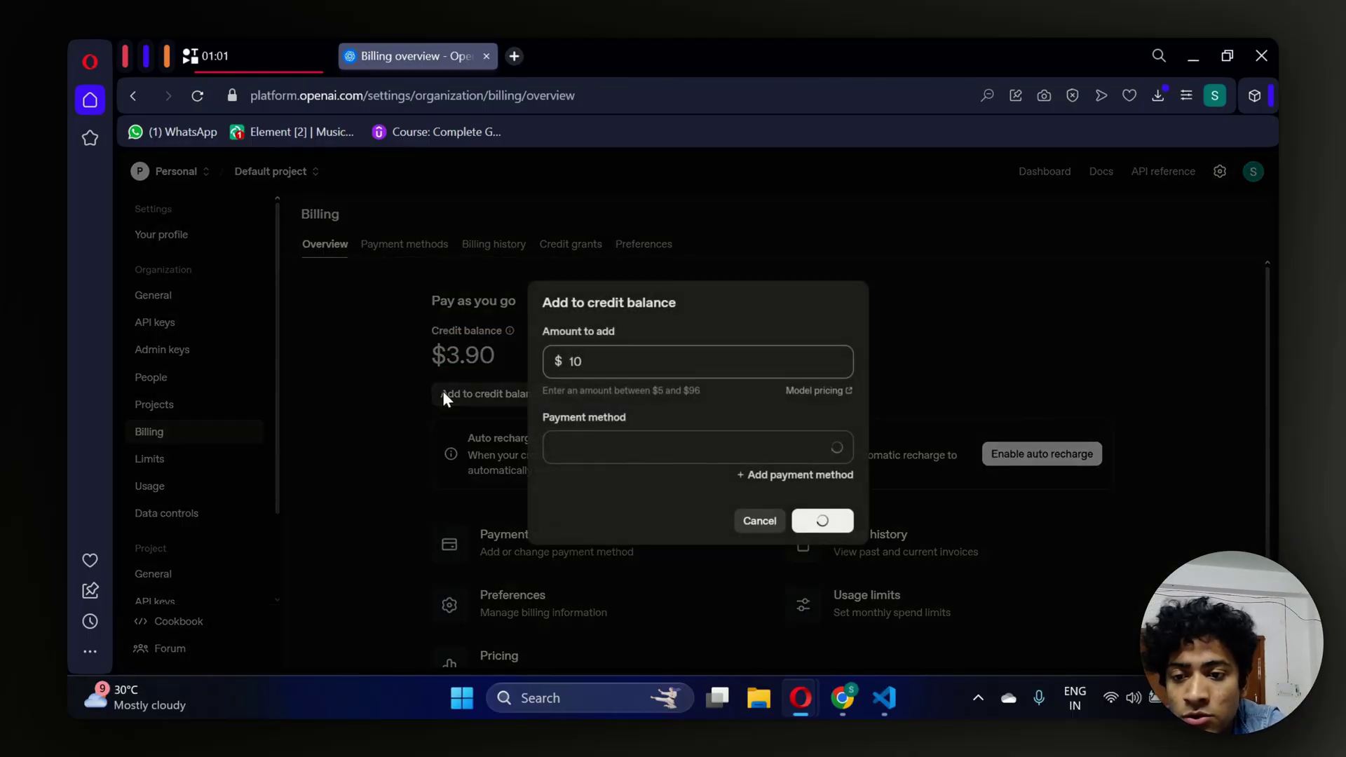
{"action": "key", "text": "BackSpace"}
{"action": "key", "text": "BackSpace"}
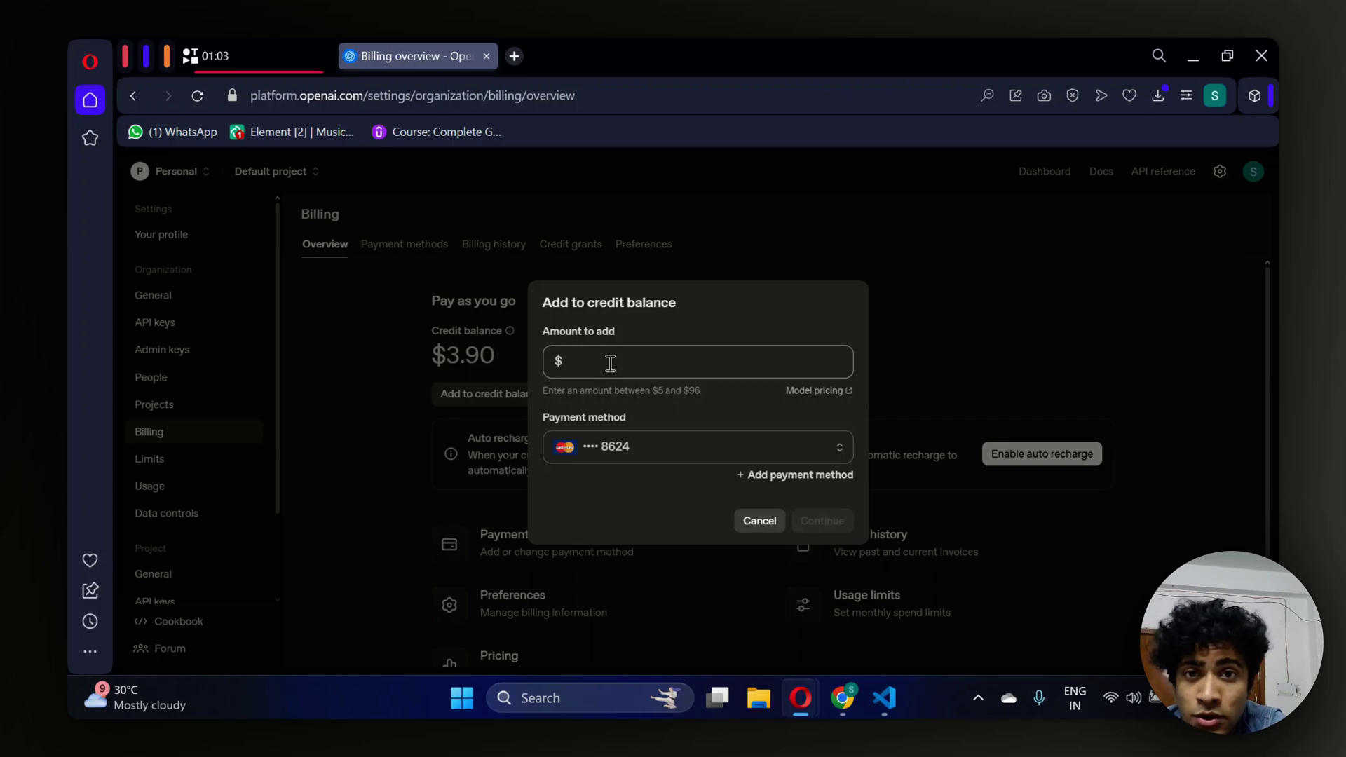
{"action": "type", "text": "5"}
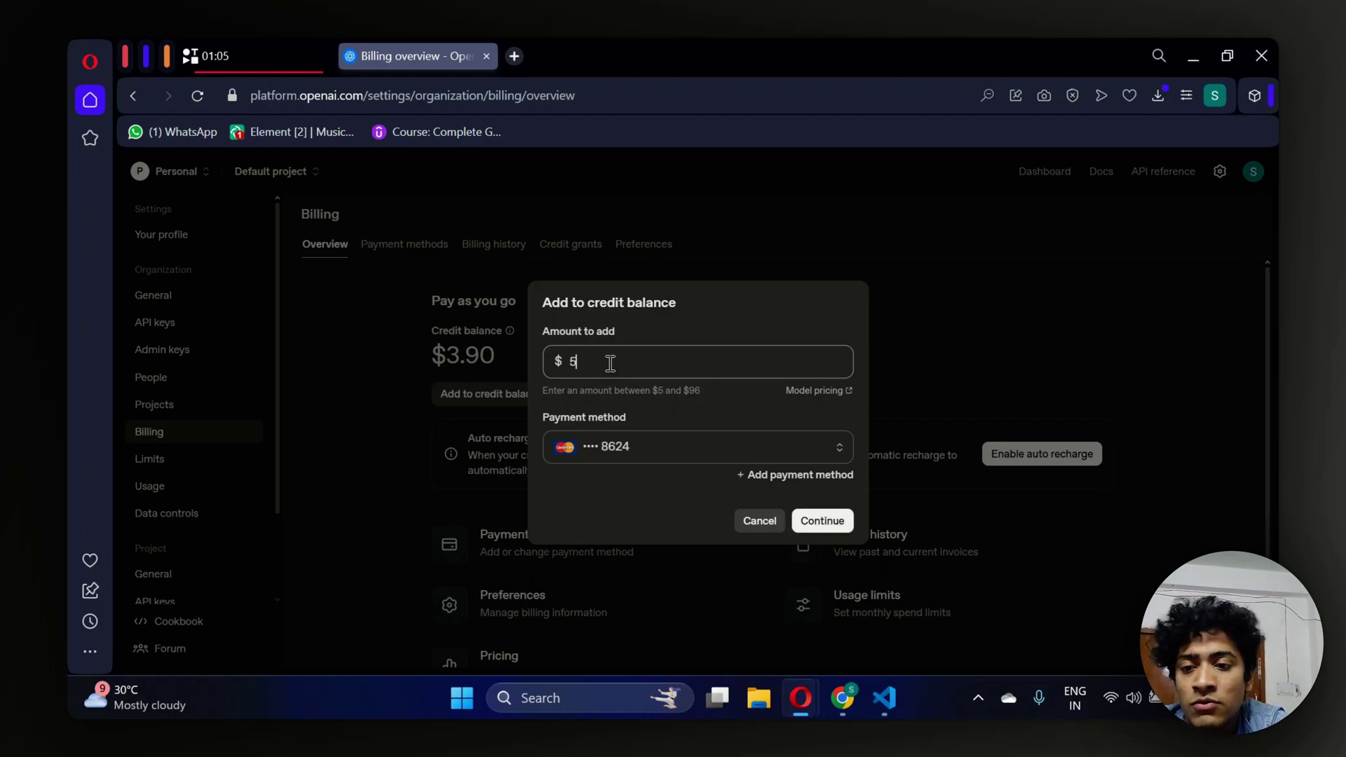
{"action": "left_click", "coordinate": [756, 523]}
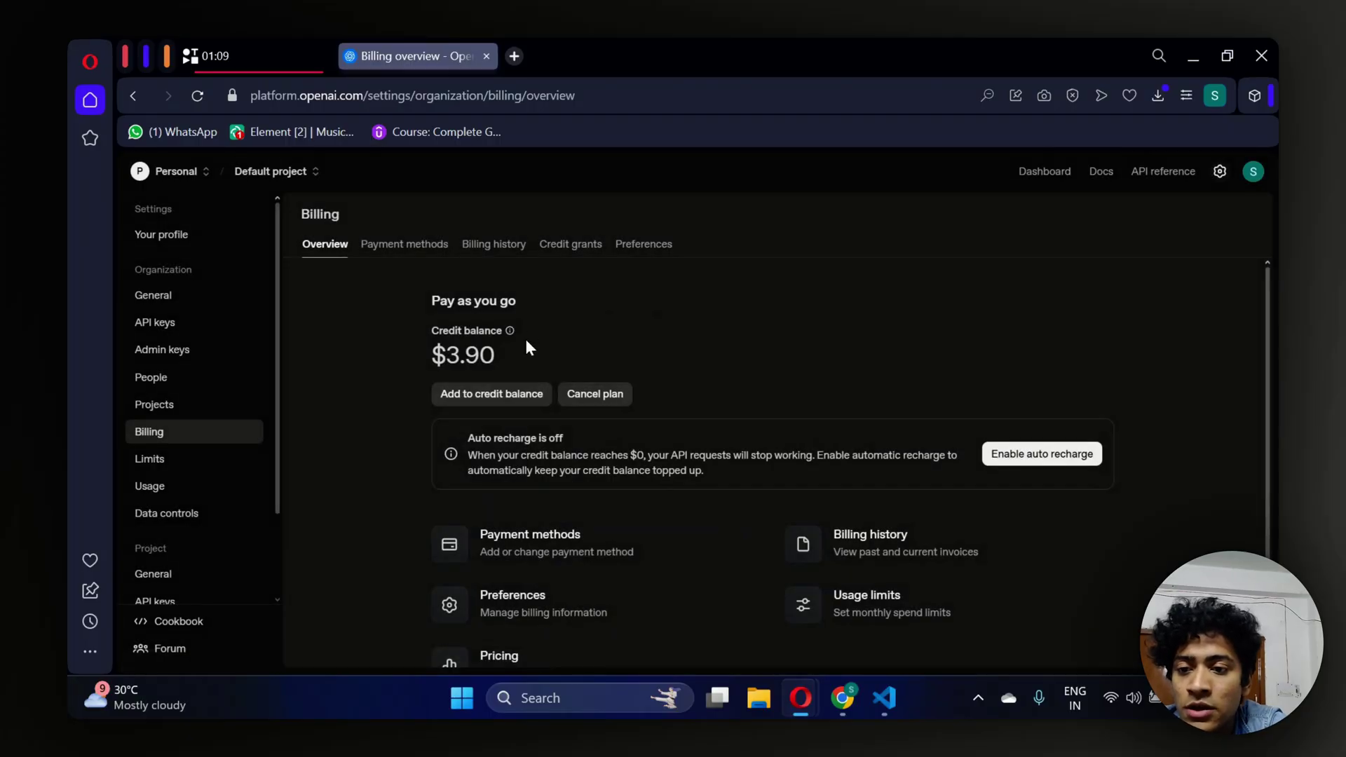
Recheck the $3.90 balance, then return to the platform dashboard.
{"action": "left_click_drag", "start_coordinate": [519, 359], "coordinate": [414, 323]}
{"action": "left_click", "coordinate": [414, 324]}
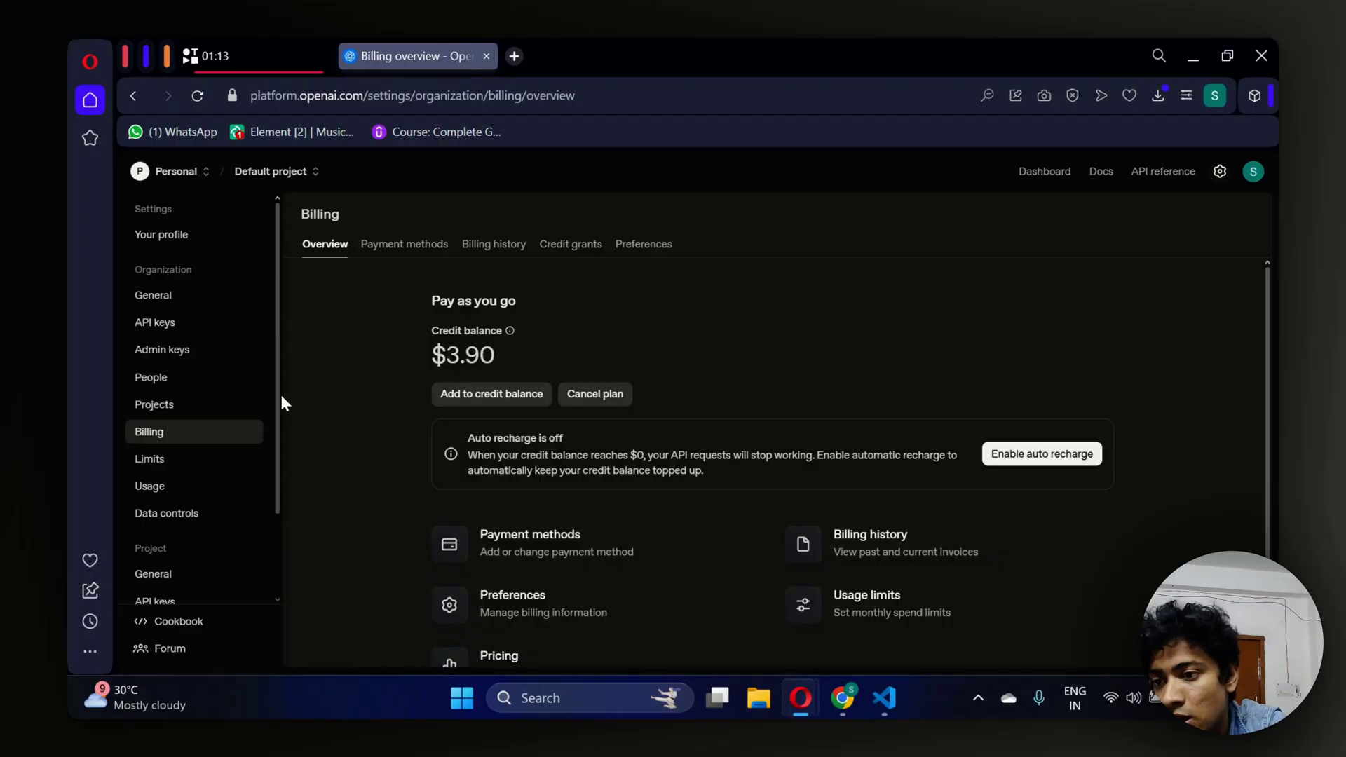
{"action": "left_click", "coordinate": [1045, 172]}
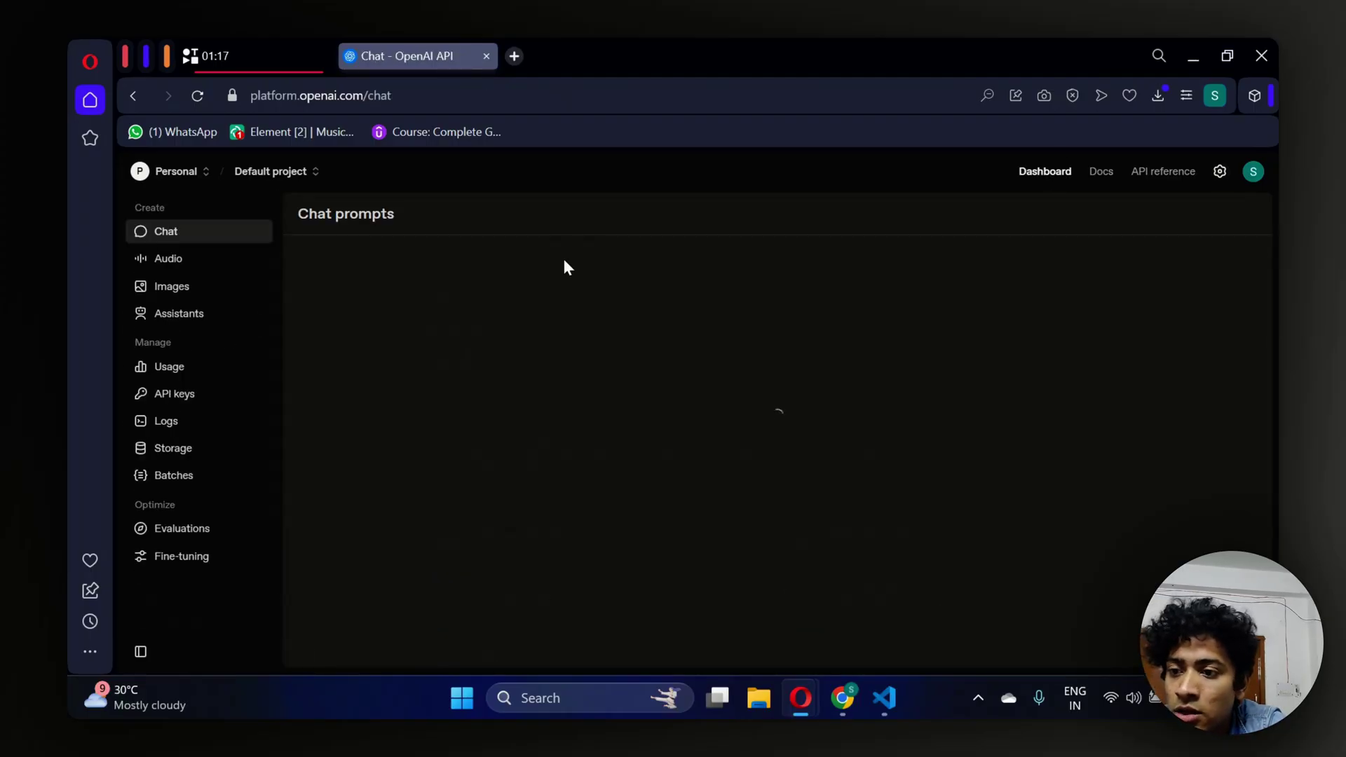
Under API keys, generate a secret key called NanoBanana and copy its value.
{"action": "left_click", "coordinate": [149, 395]}
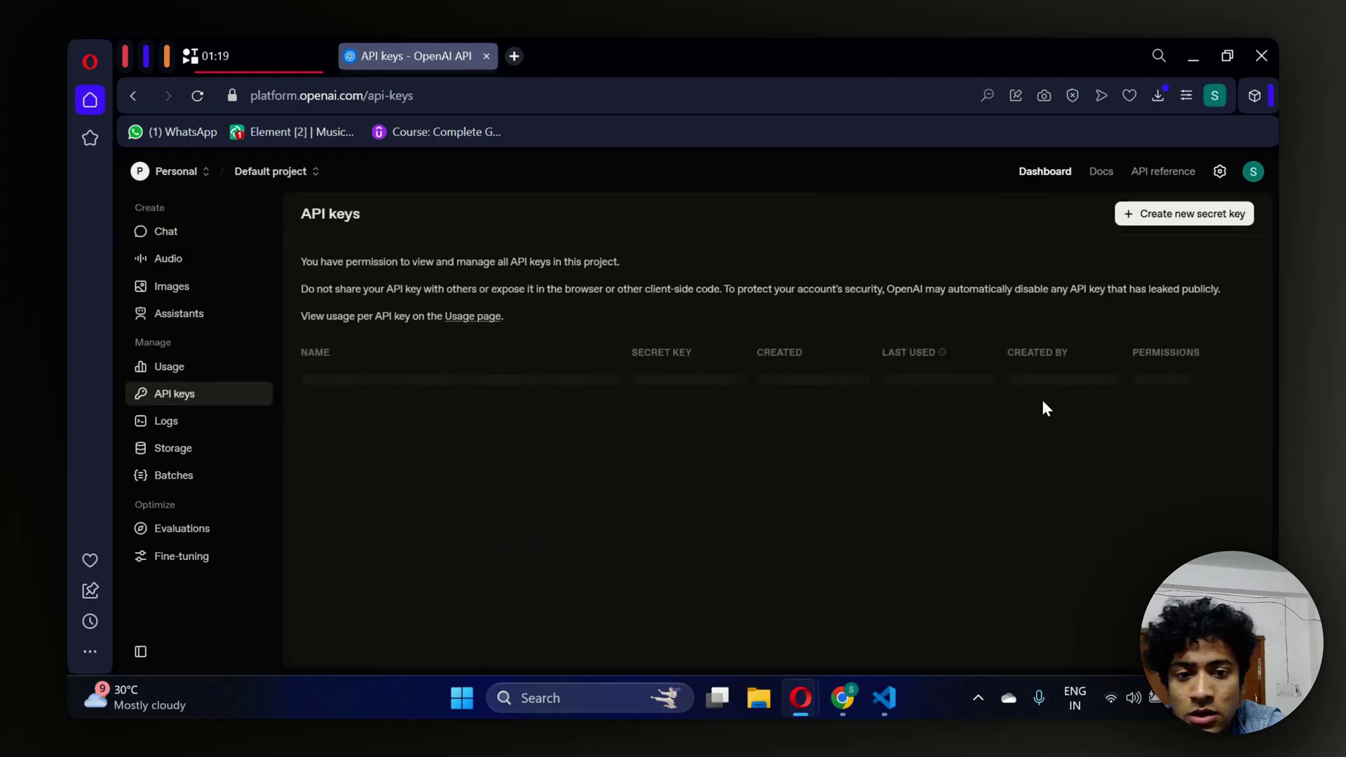
{"action": "left_click", "coordinate": [1195, 217]}
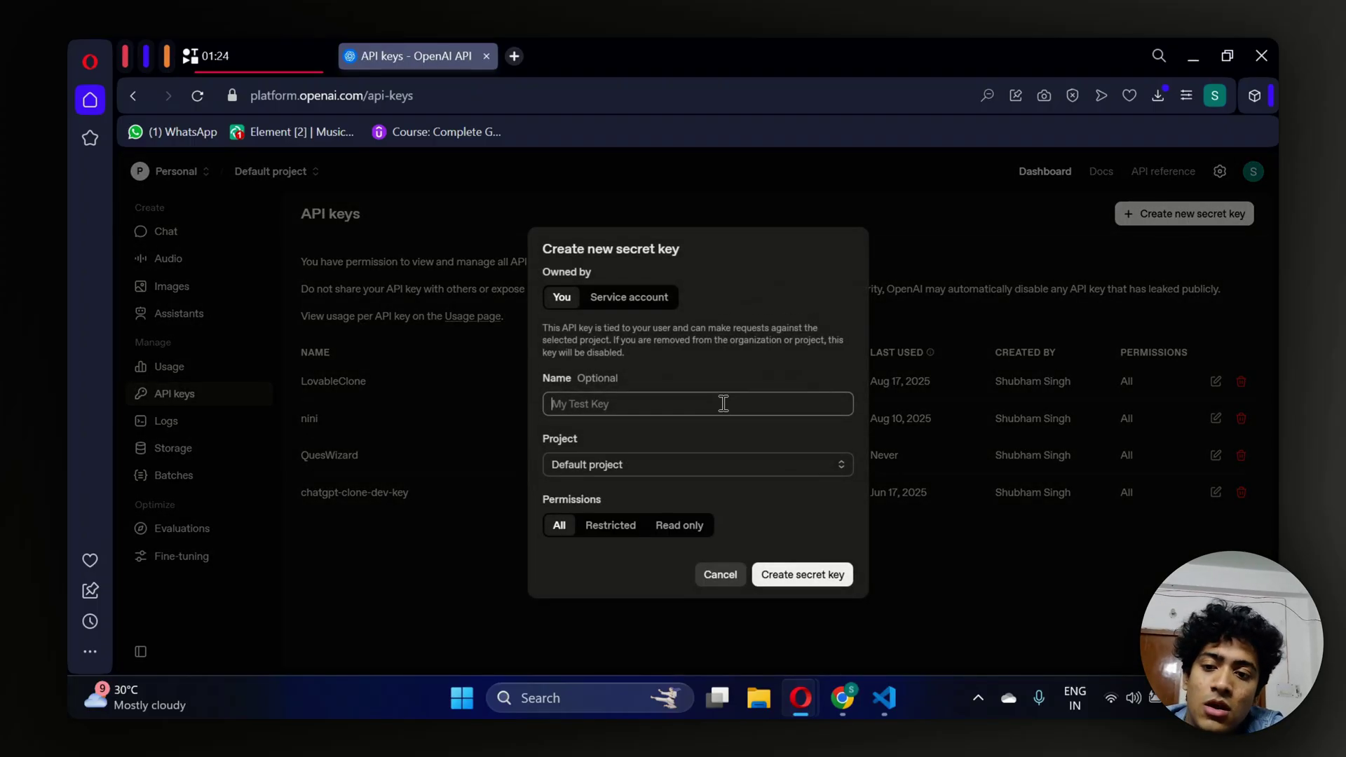
{"action": "type", "text": "NanoBanana"}
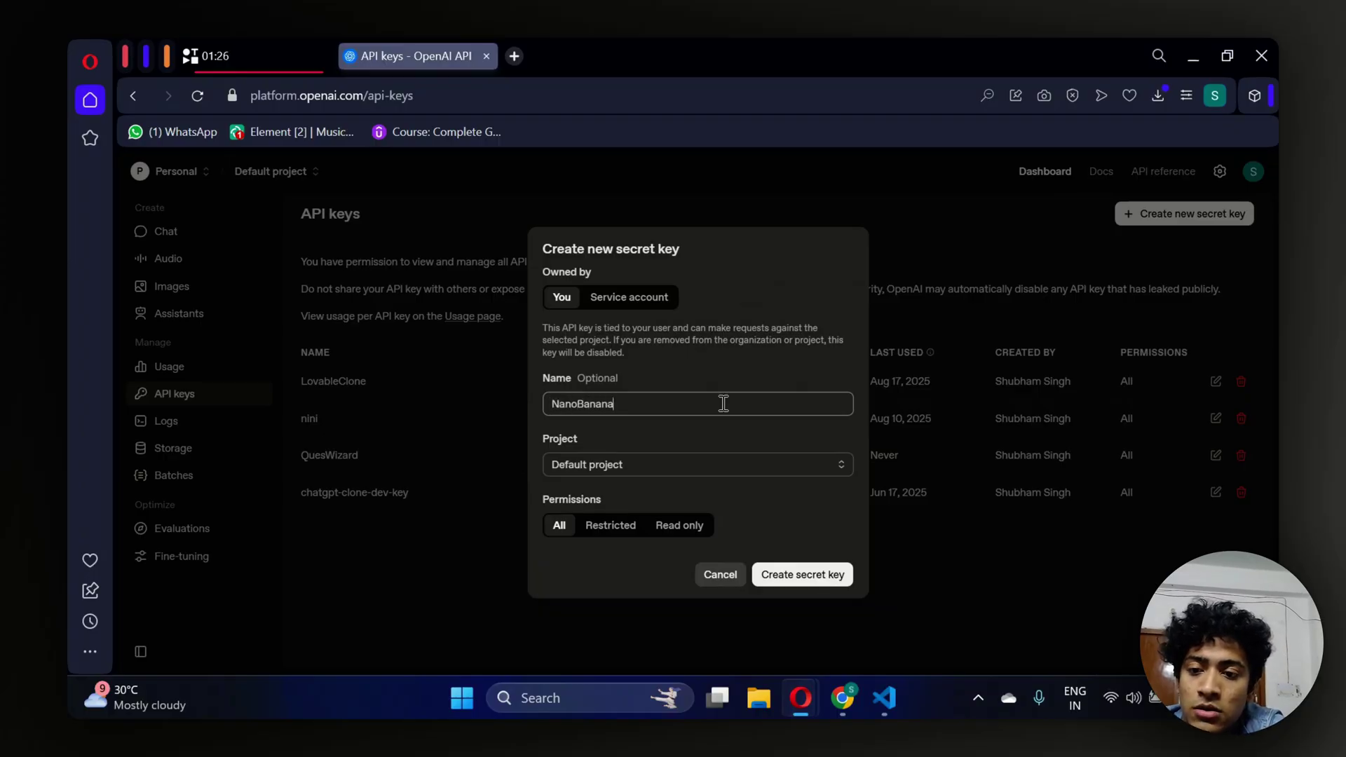
{"action": "left_click", "coordinate": [776, 572]}
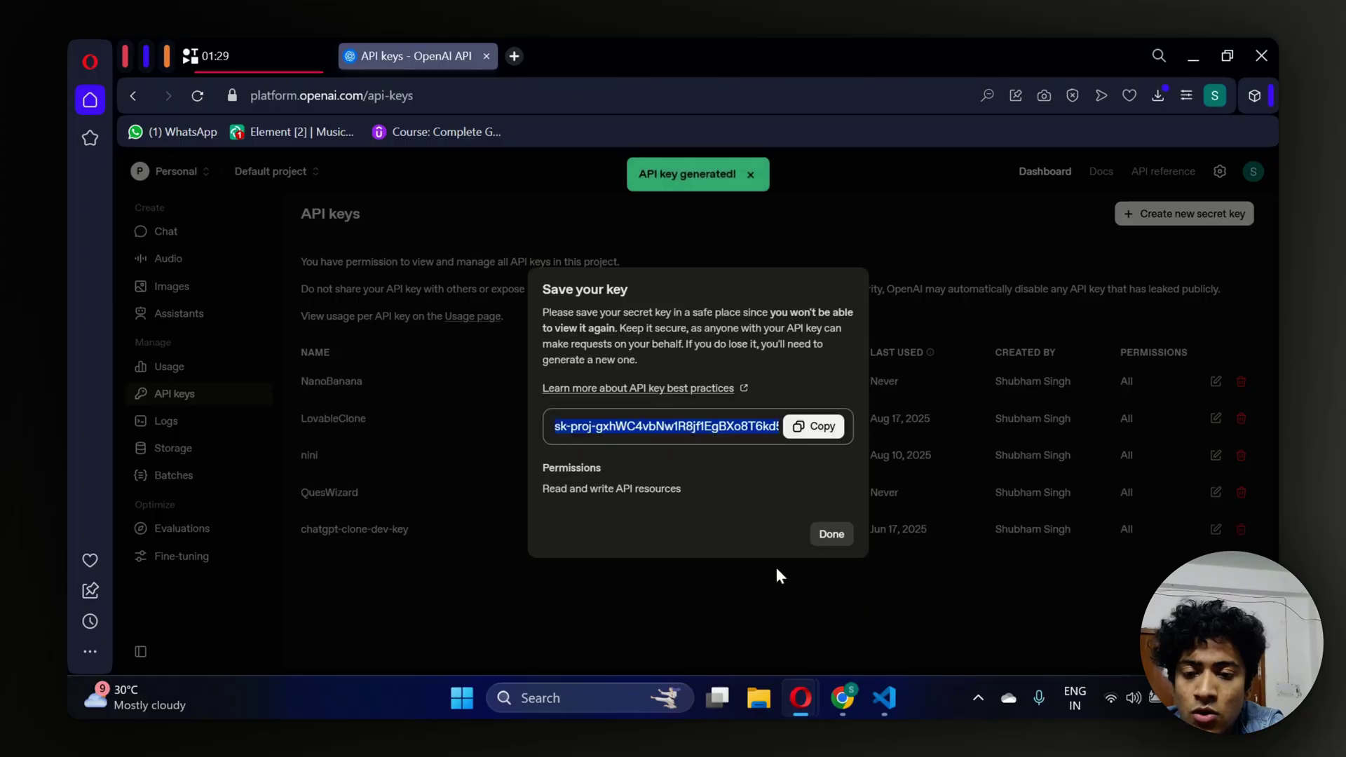
{"action": "left_click", "coordinate": [815, 428]}
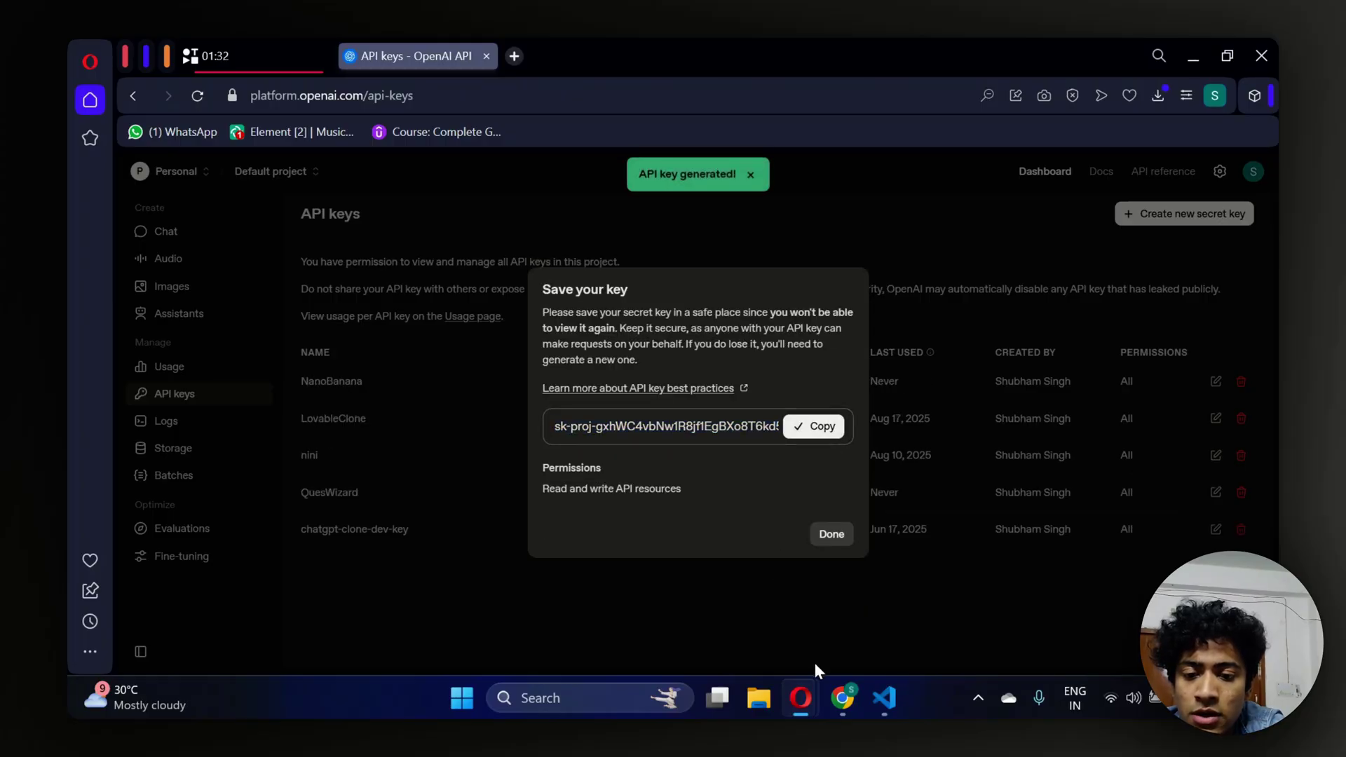
Describe an image-generator interface with a #FFFFFF pitch white theme and #000000 black fonts.
{"action": "mouse_move", "coordinate": [829, 697]}
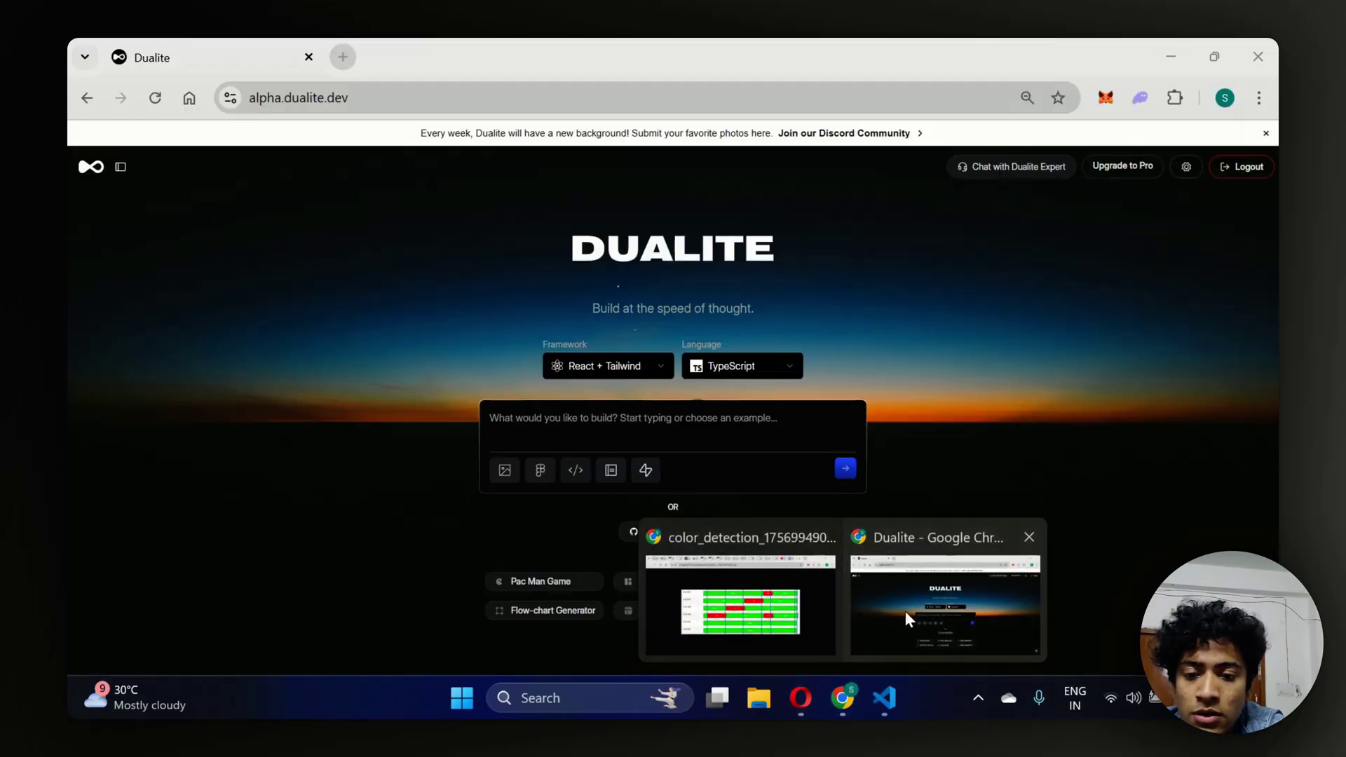
{"action": "left_click", "coordinate": [905, 611]}
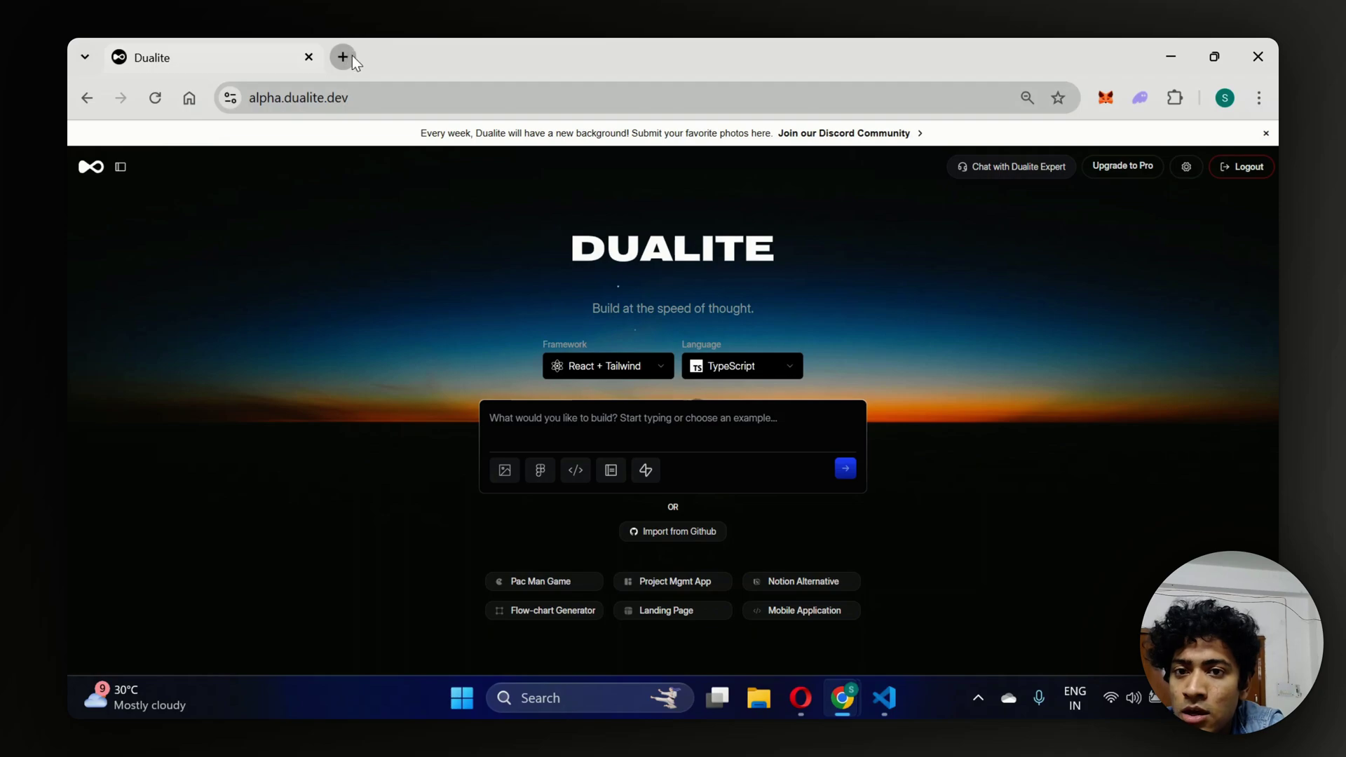
{"action": "left_click", "coordinate": [551, 423]}
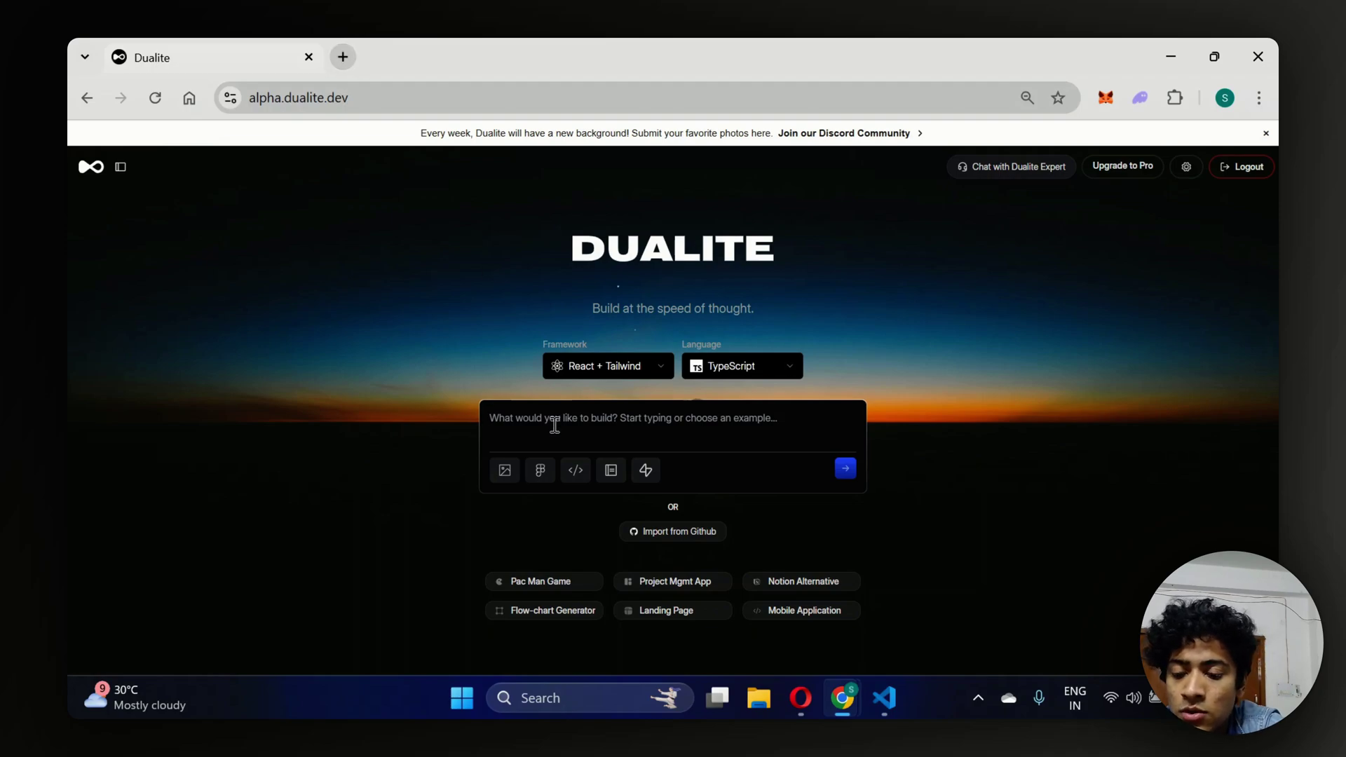
{"action": "type", "text": "Creaete"}
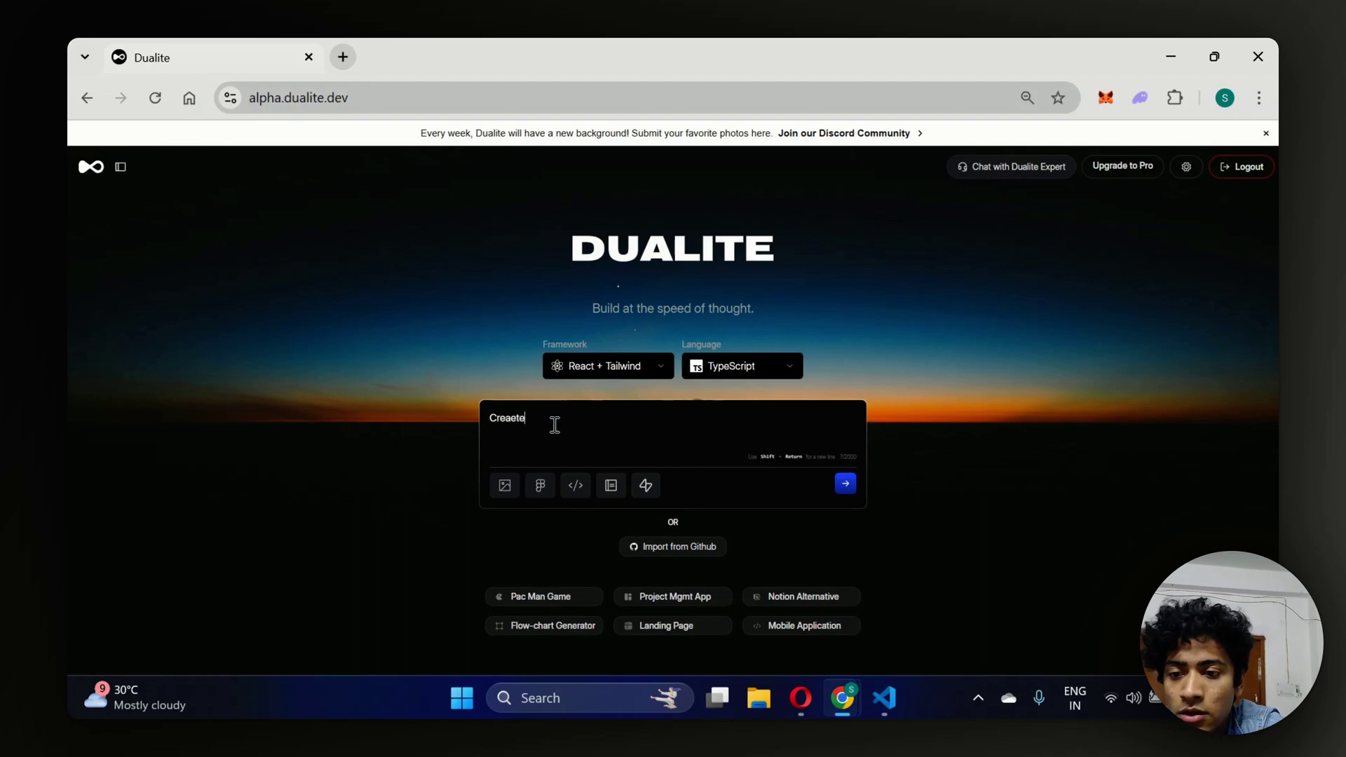
{"action": "key", "text": "BackSpace"}
{"action": "key", "text": "BackSpace"}
{"action": "key", "text": "BackSpace"}
{"action": "type", "text": "te an in"}
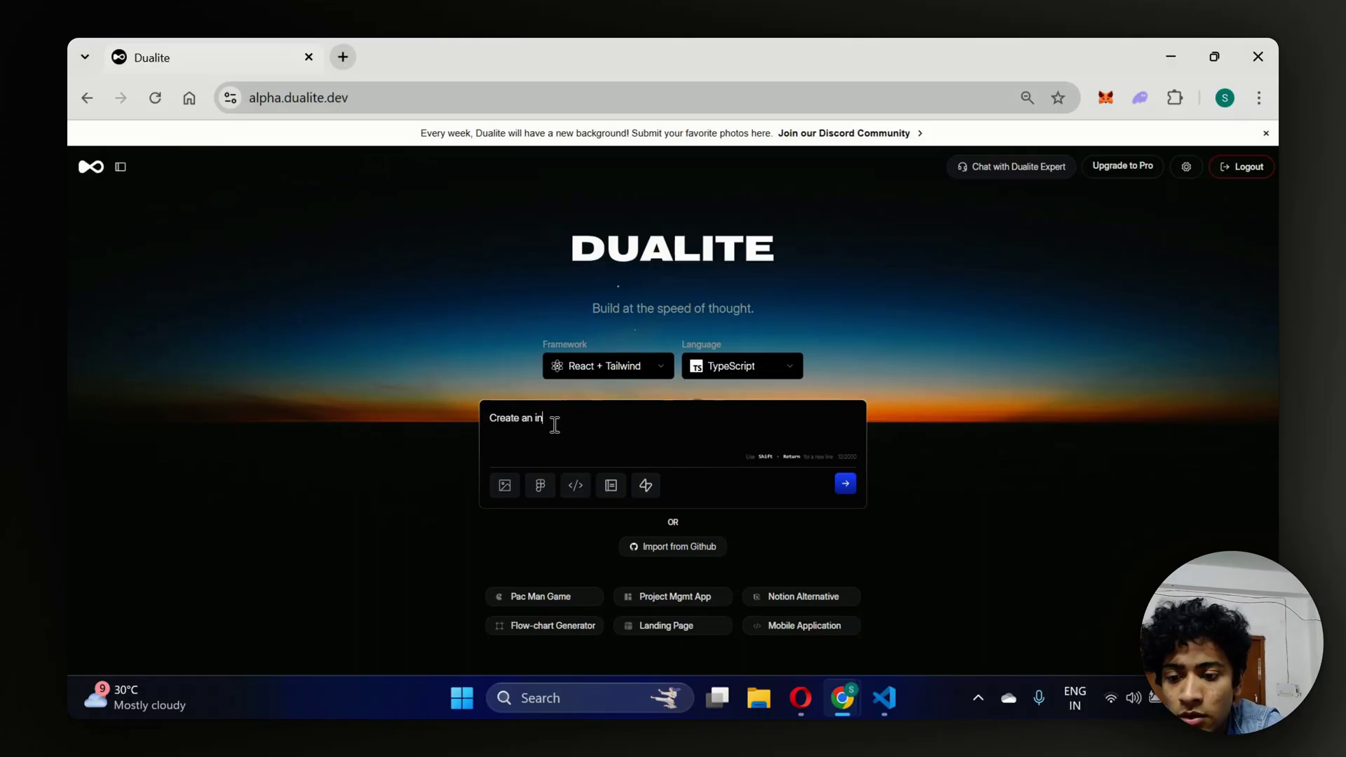
{"action": "type", "text": "terface for "}
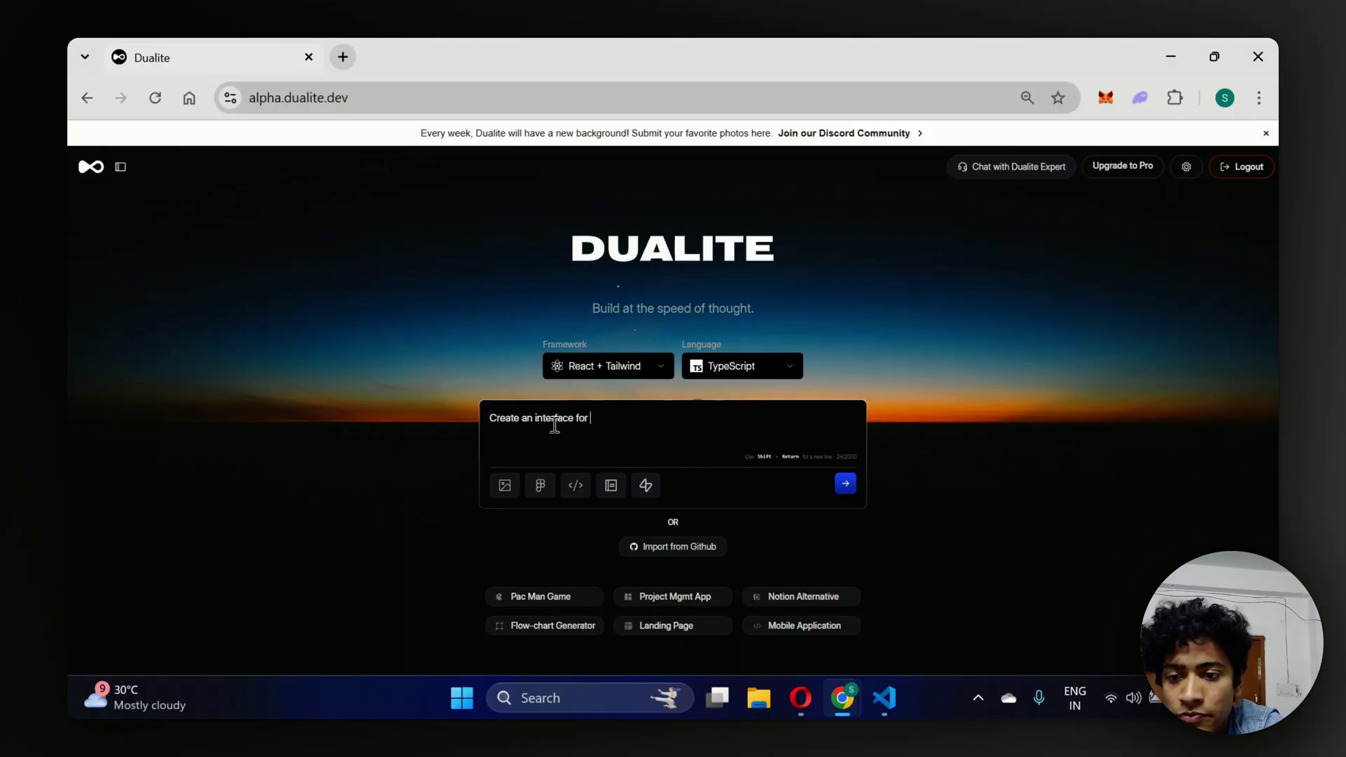
{"action": "type", "text": "image eener"}
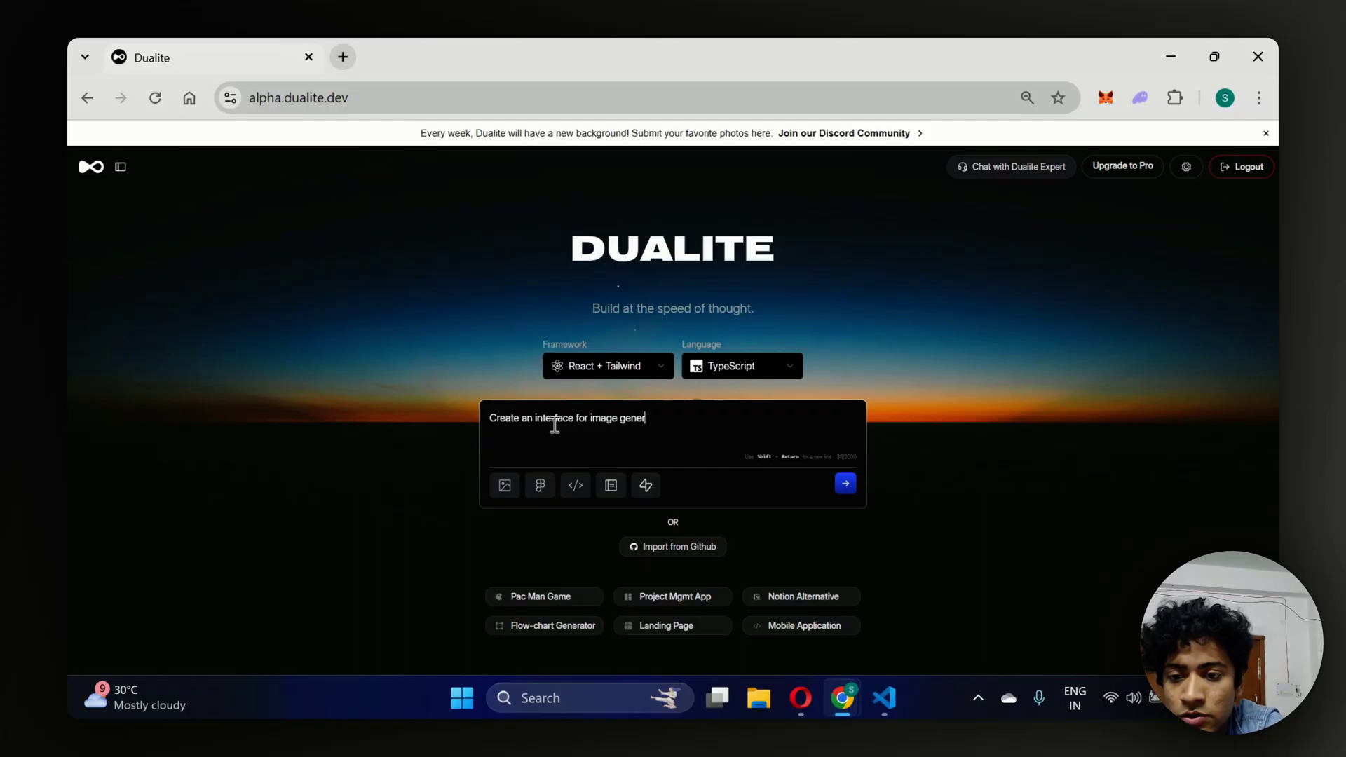
{"action": "type", "text": "ated, wheree the "}
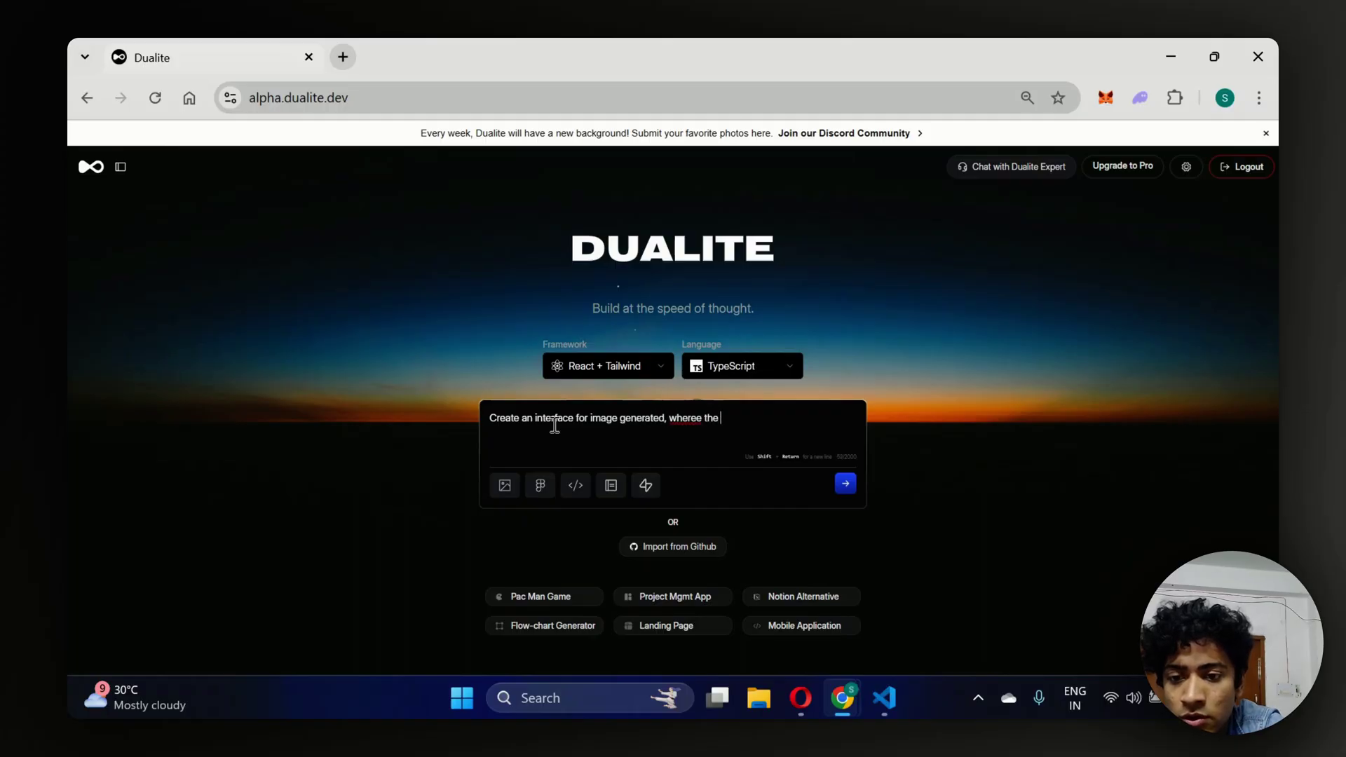
{"action": "type", "text": "user can put in his prompts t"}
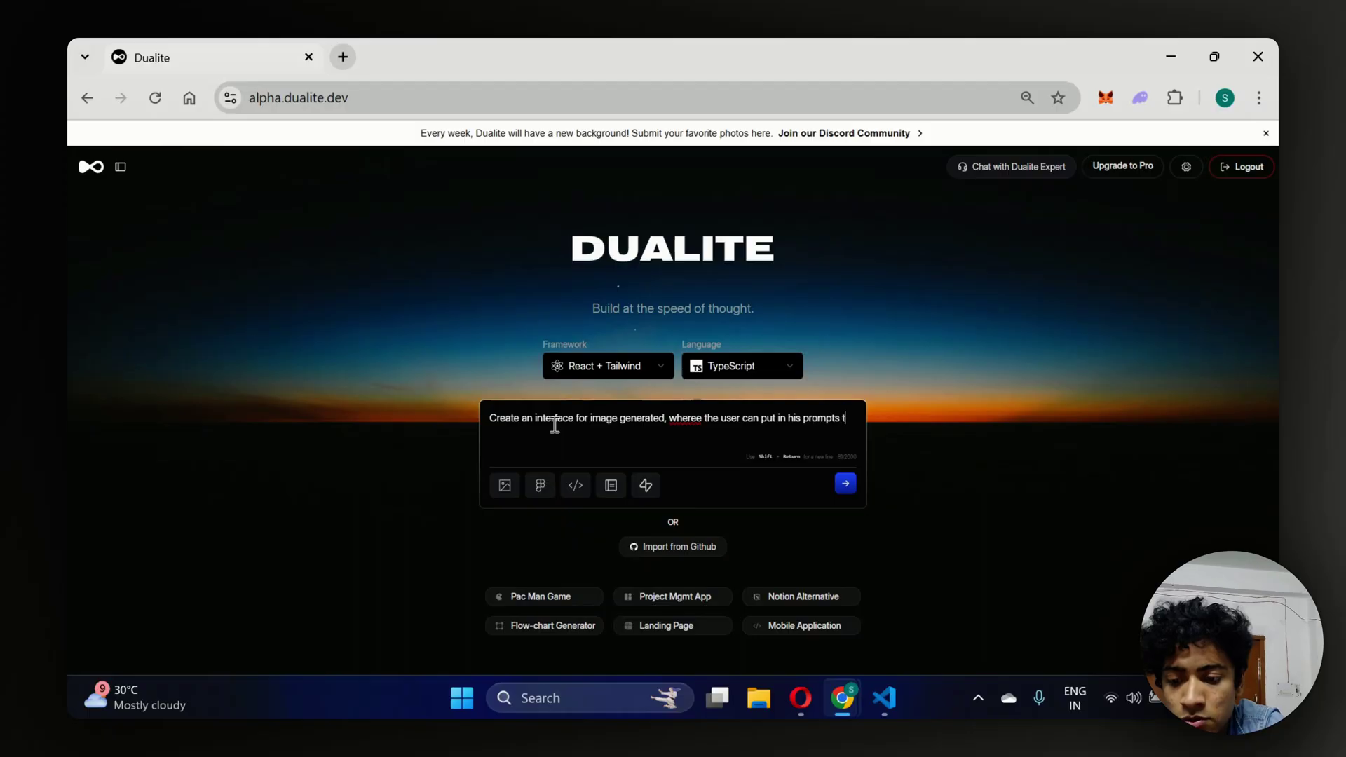
{"action": "key", "text": "BackSpace"}
{"action": "type", "text": "and"}
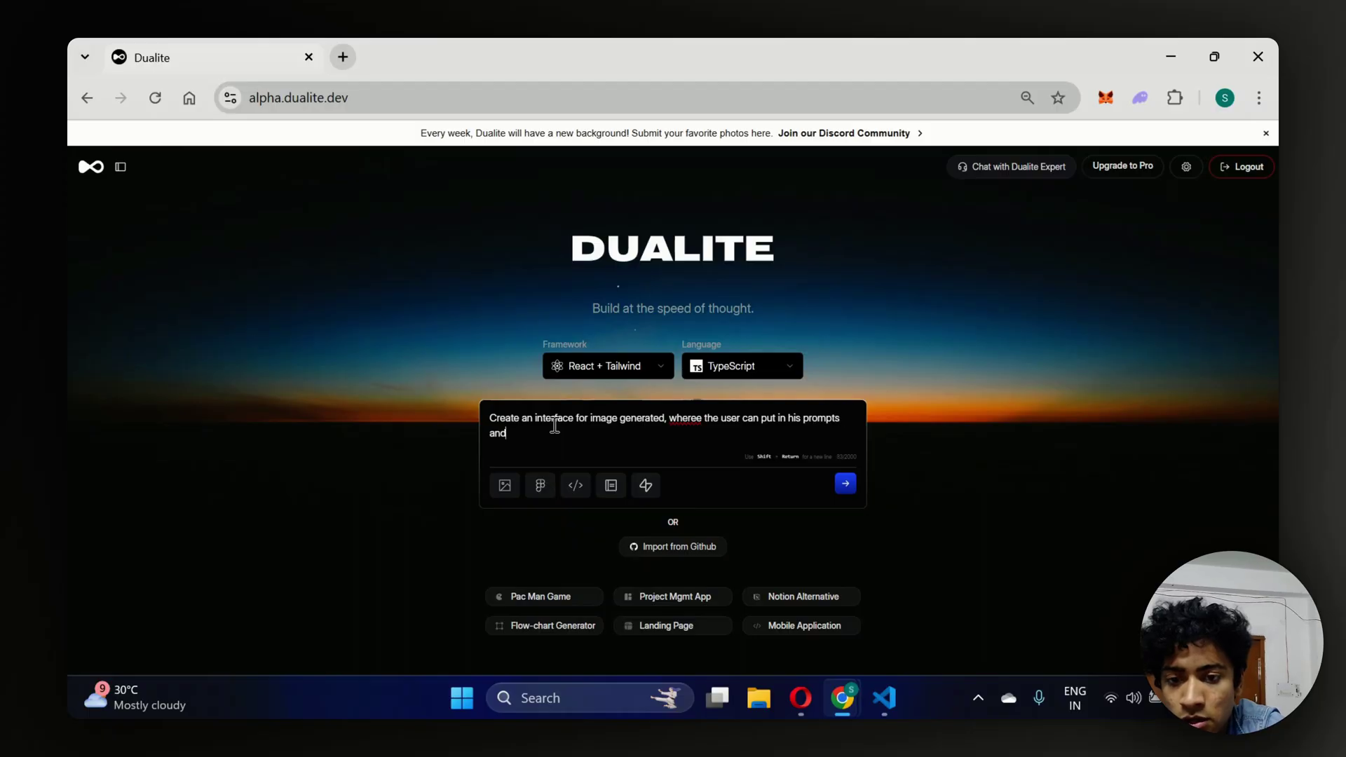
{"action": "type", "text": " generate th"}
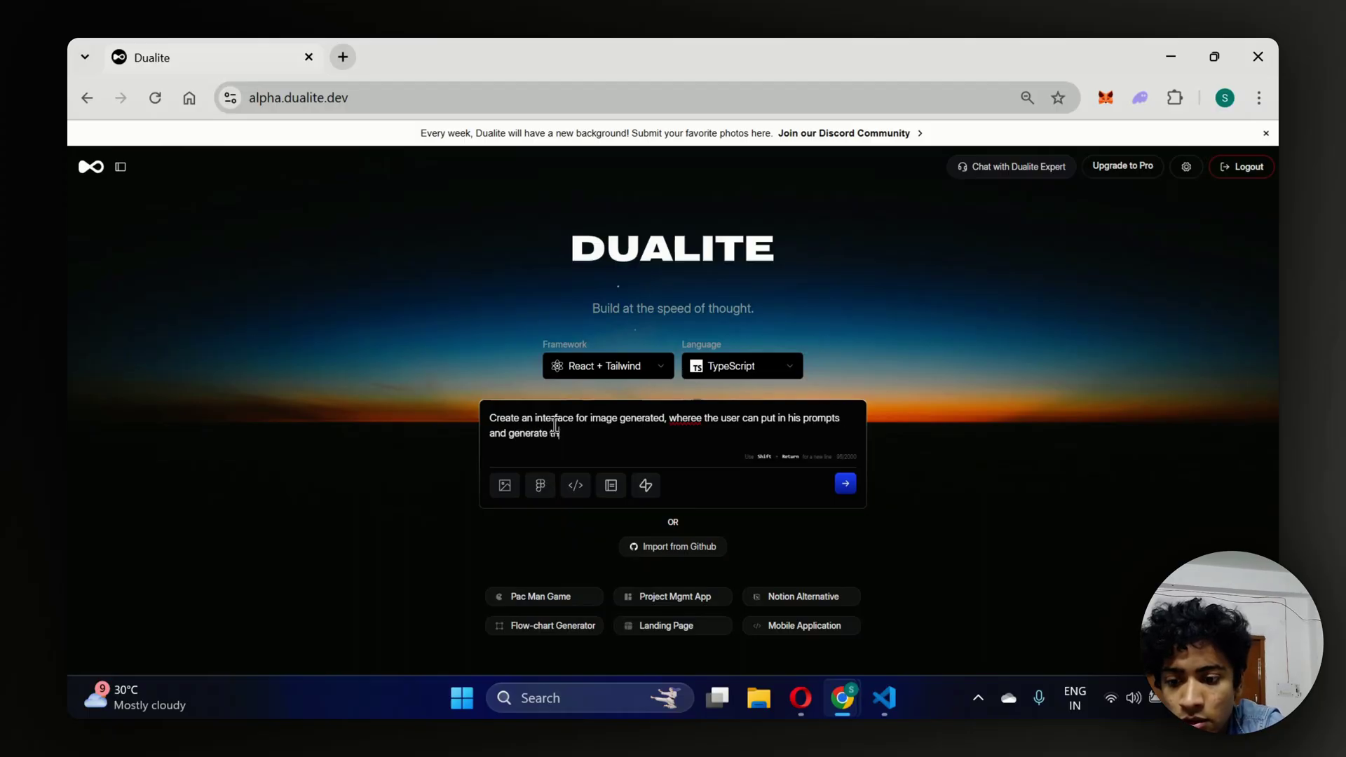
{"action": "type", "text": "e correspoind g"}
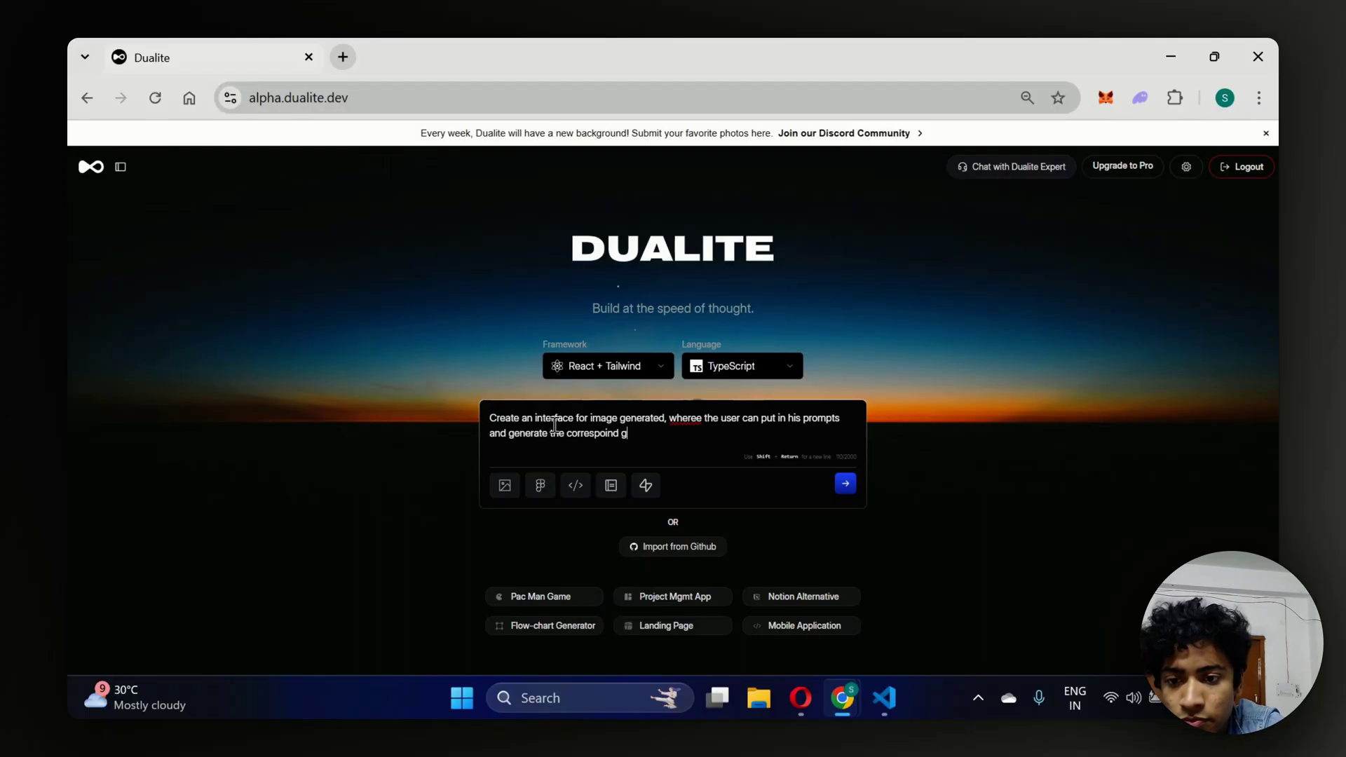
{"action": "key", "text": "BackSpace"}
{"action": "key", "text": "BackSpace"}
{"action": "key", "text": "BackSpace"}
{"action": "key", "text": "BackSpace"}
{"action": "key", "text": "BackSpace"}
{"action": "type", "text": "n"}
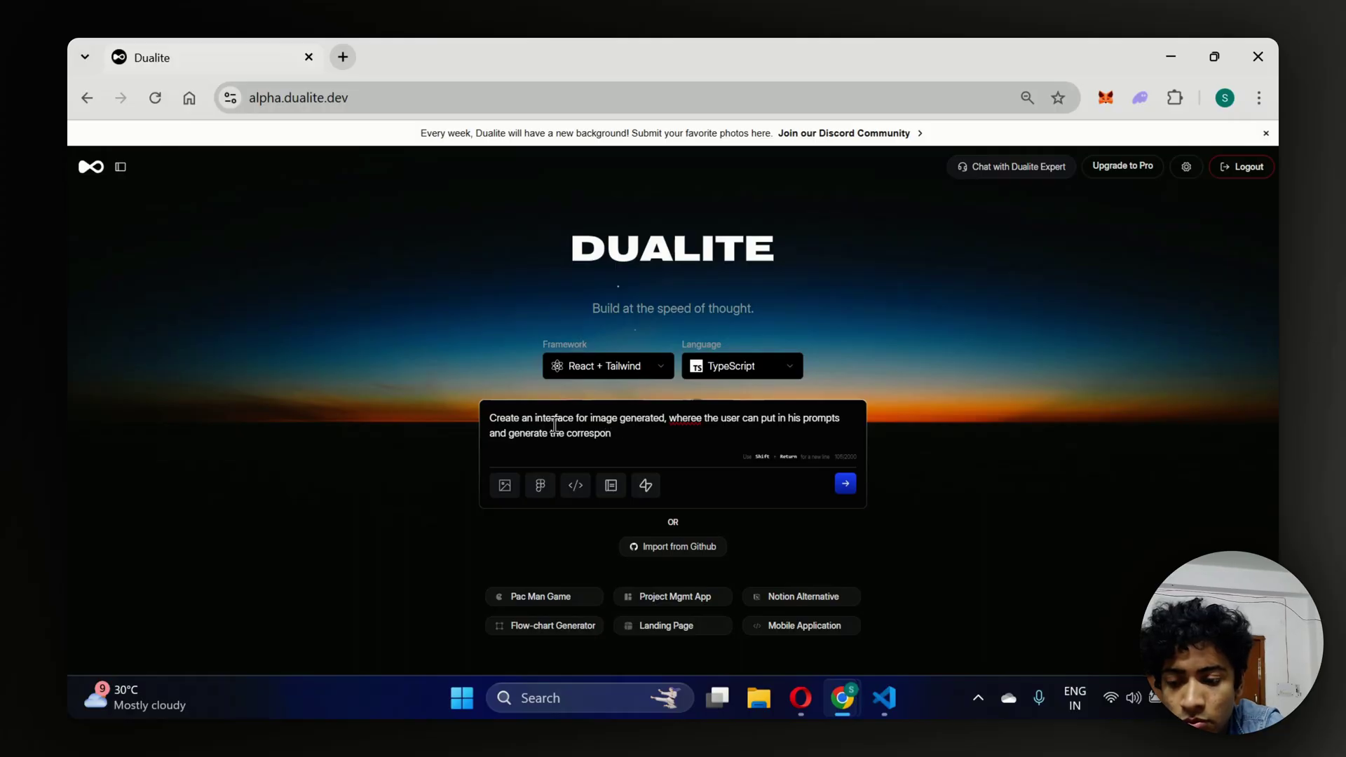
{"action": "type", "text": "ding images."}
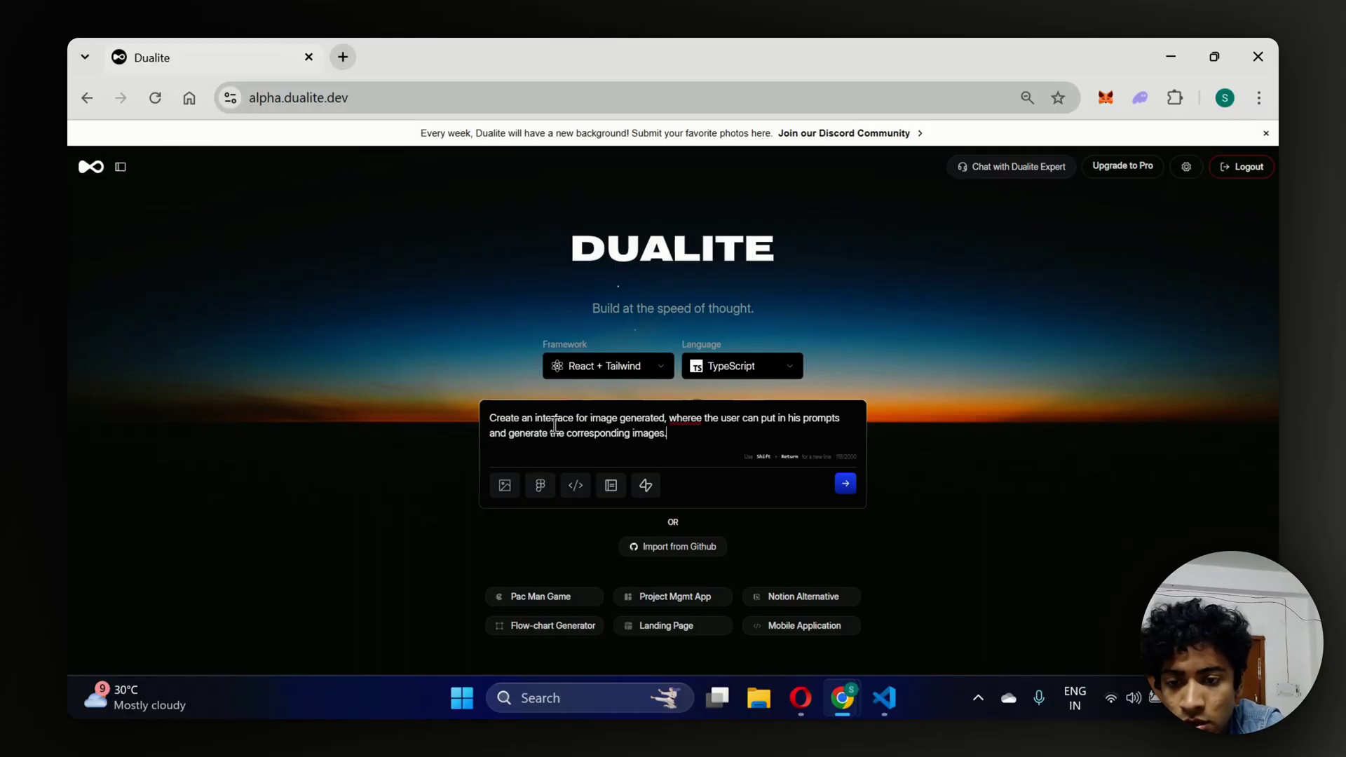
{"action": "type", "text": " The theme of"}
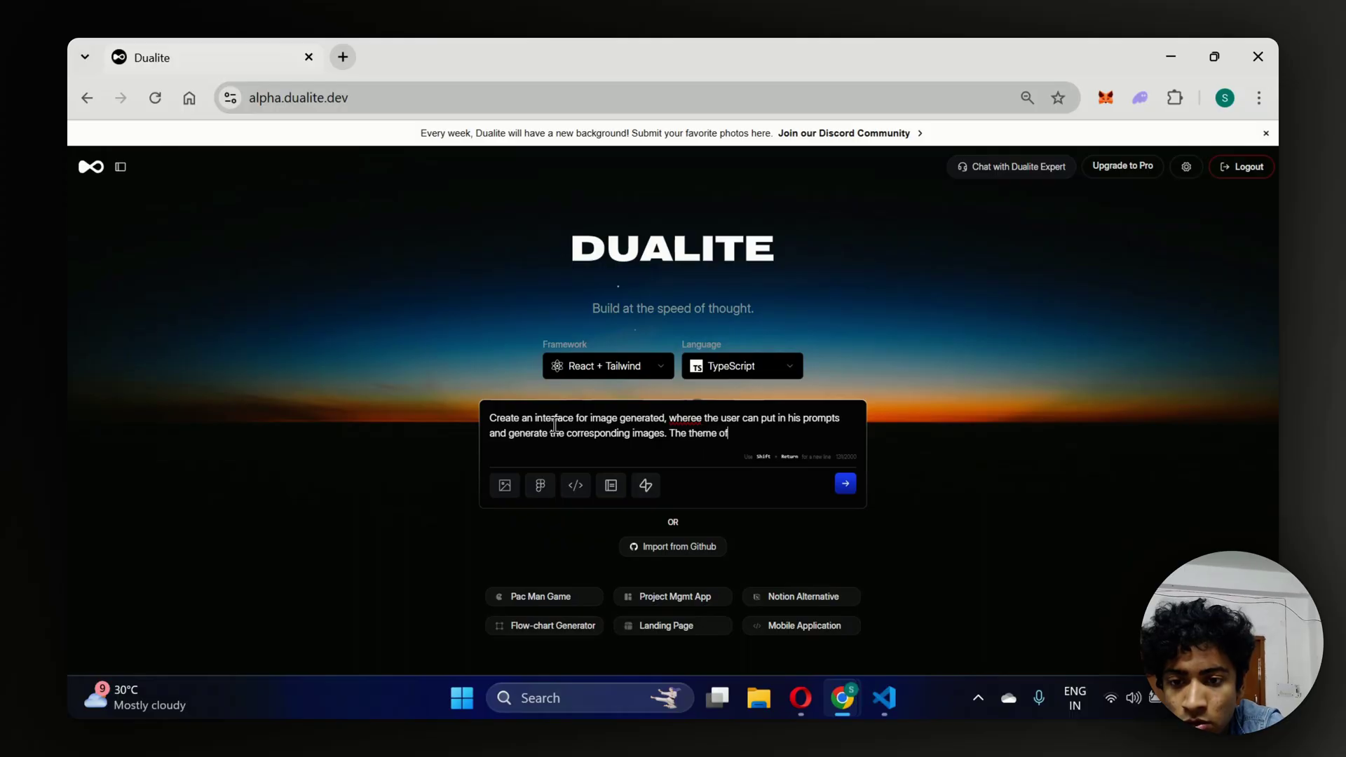
{"action": "type", "text": " the webpage "}
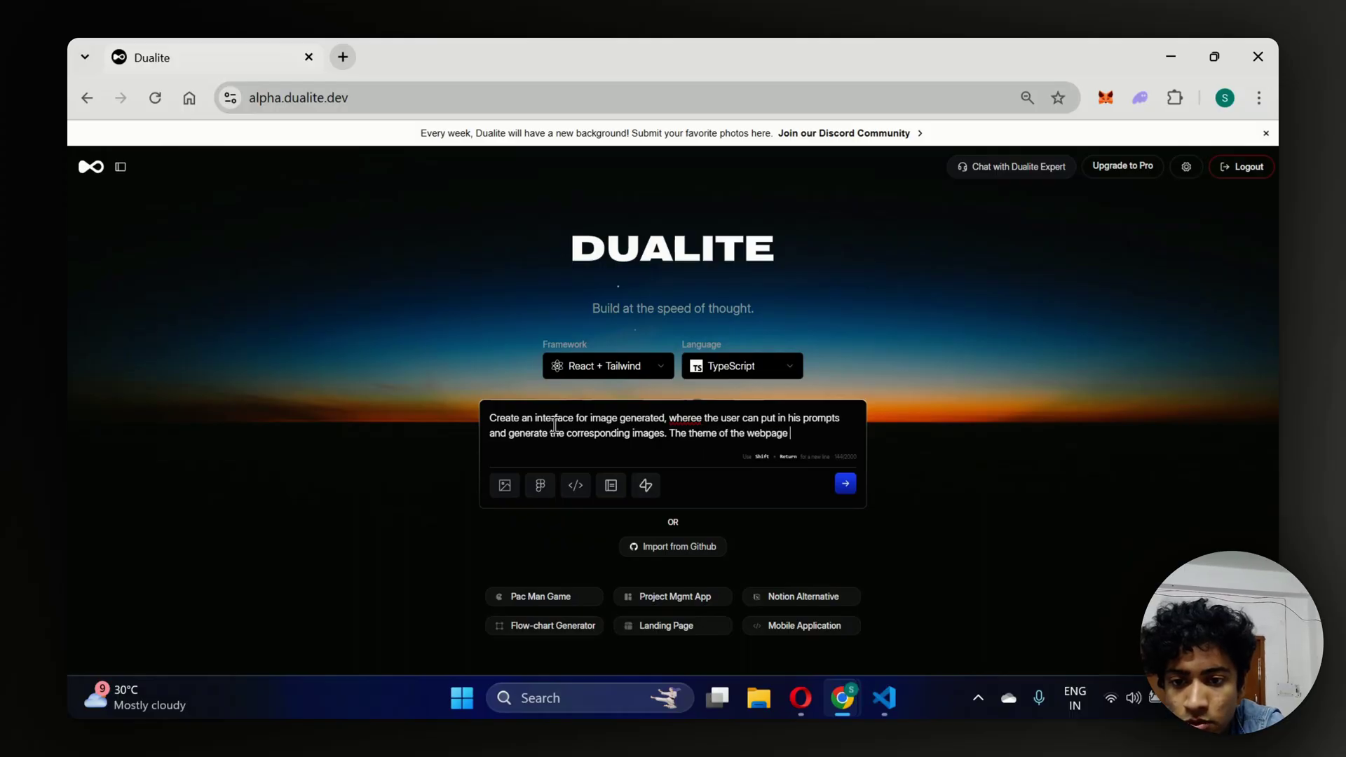
{"action": "type", "text": "is gonn"}
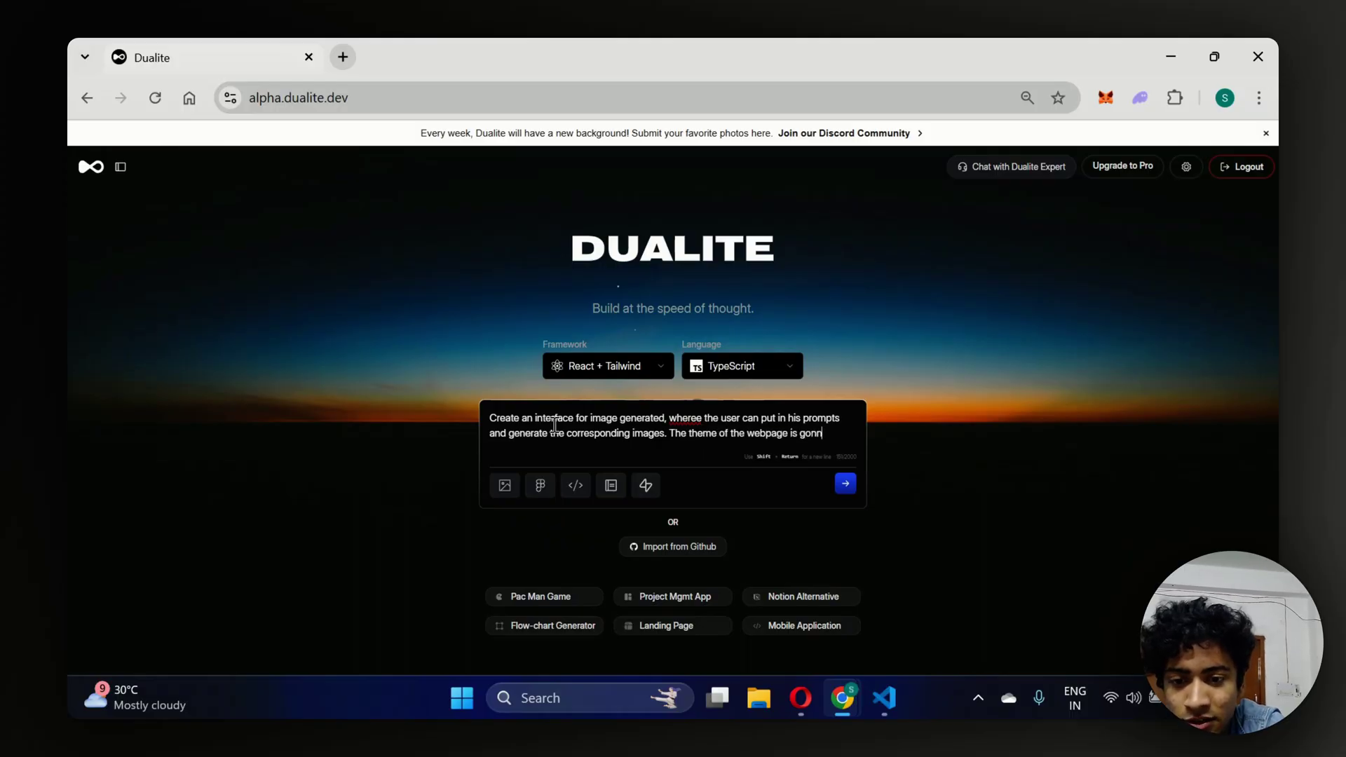
{"action": "type", "text": "a #FF"}
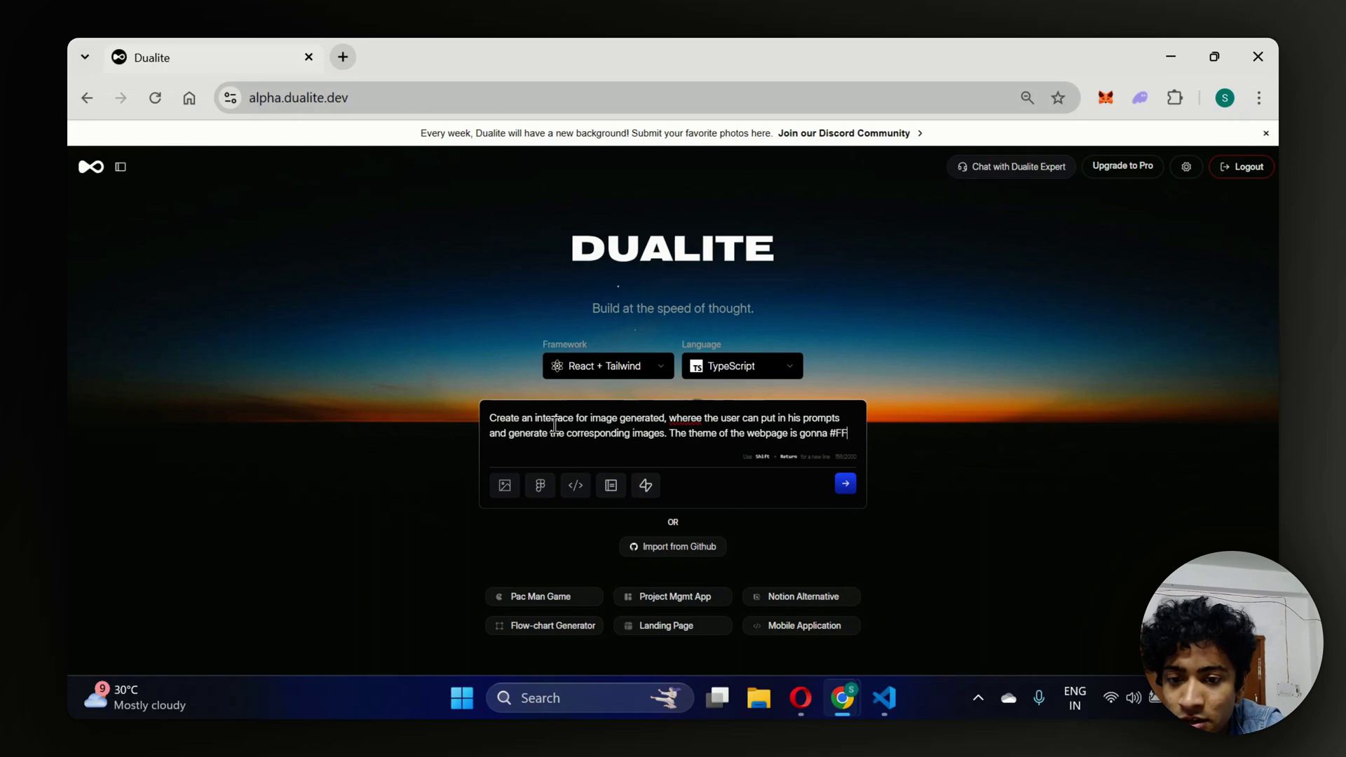
{"action": "type", "text": "FFFF"}
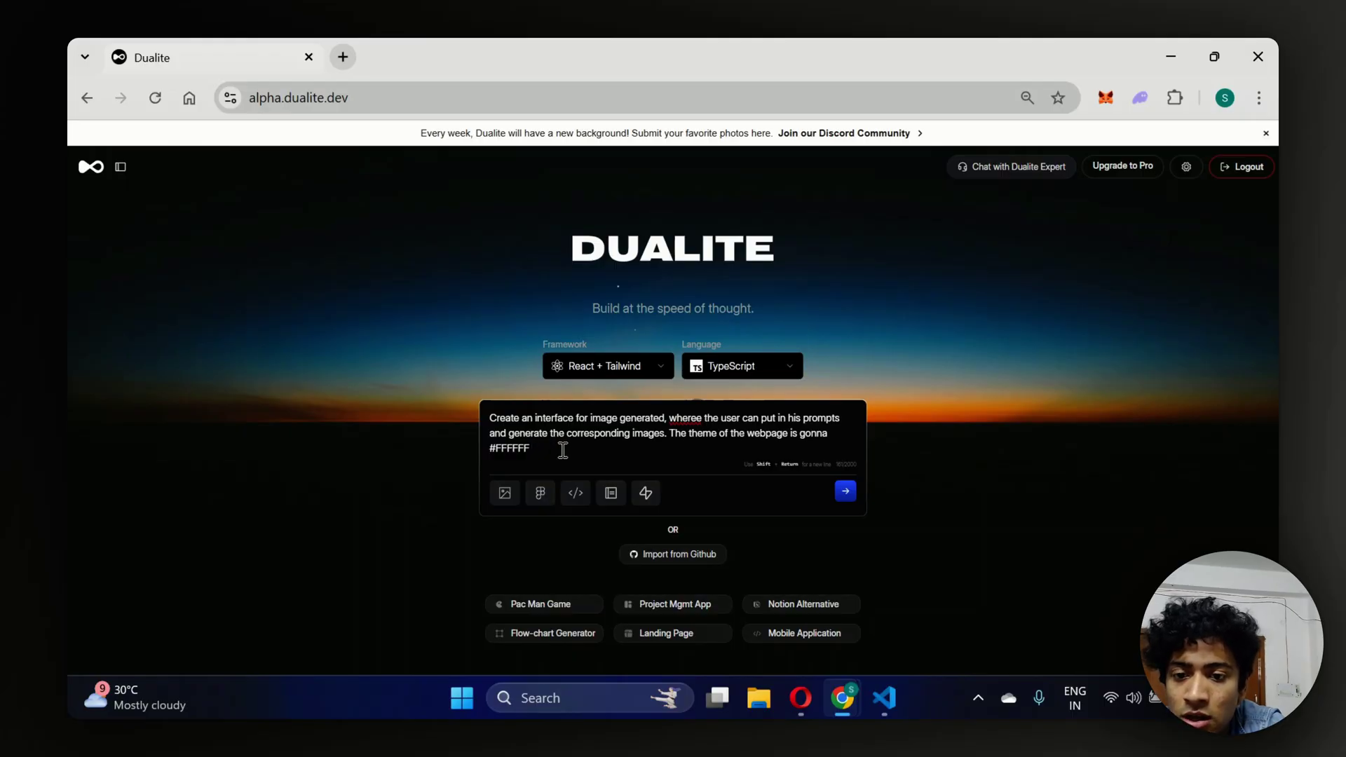
{"action": "type", "text": "pitc"}
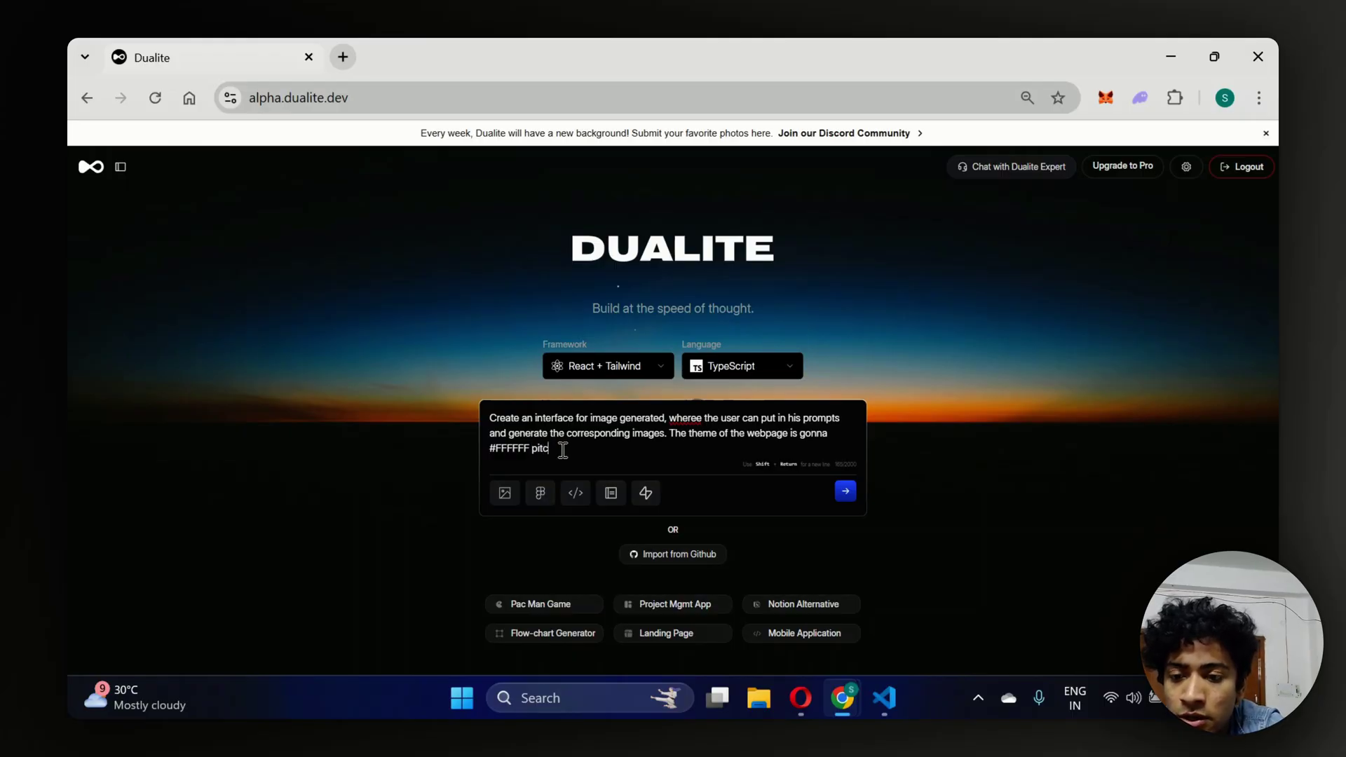
{"action": "type", "text": "h white and u"}
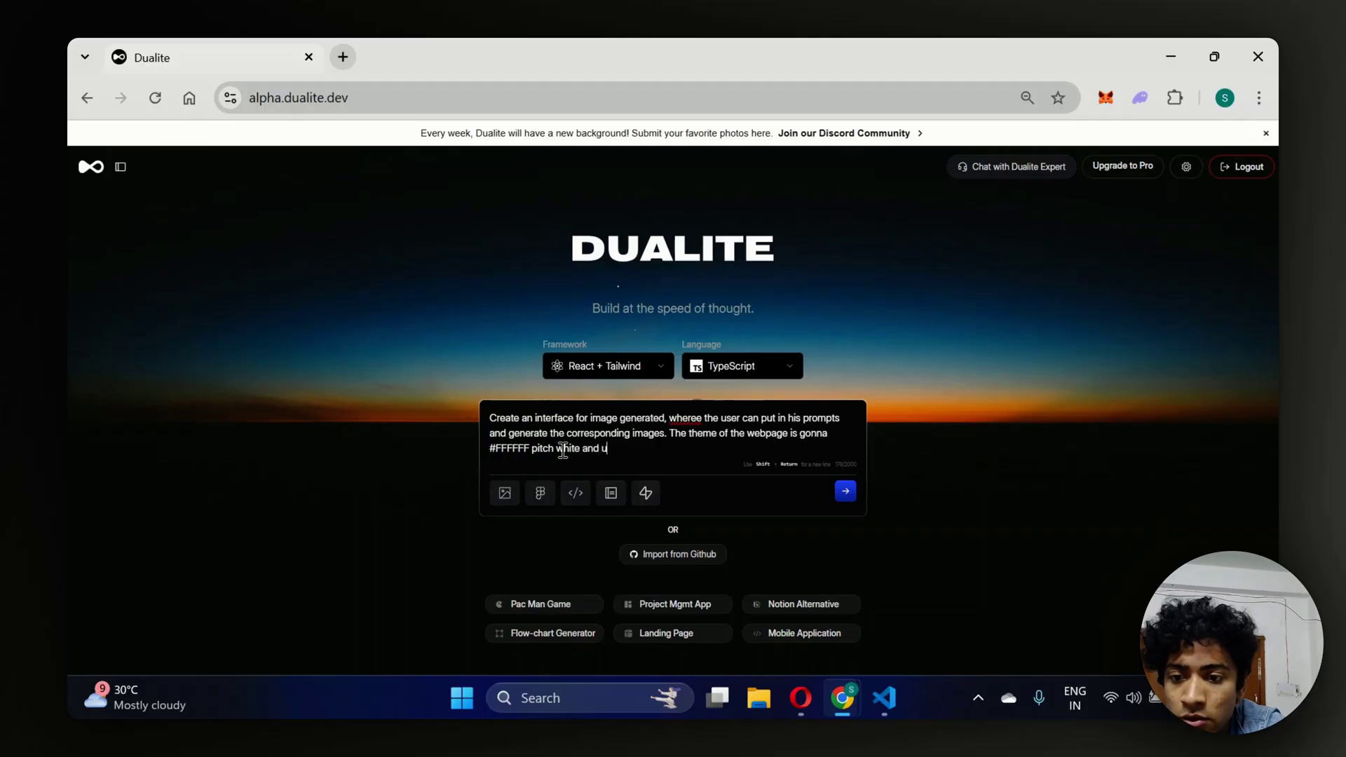
{"action": "type", "text": "se eleg"}
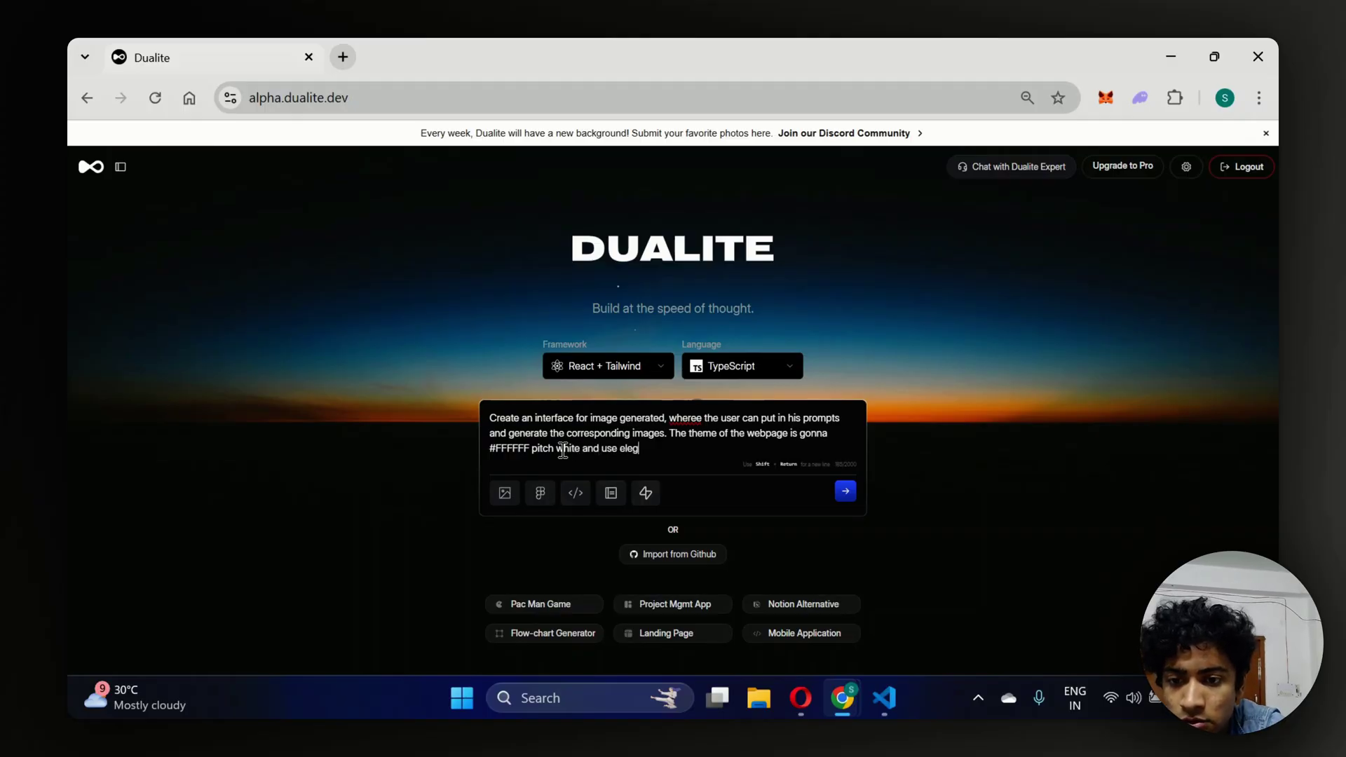
{"action": "type", "text": "ant pitch black on"}
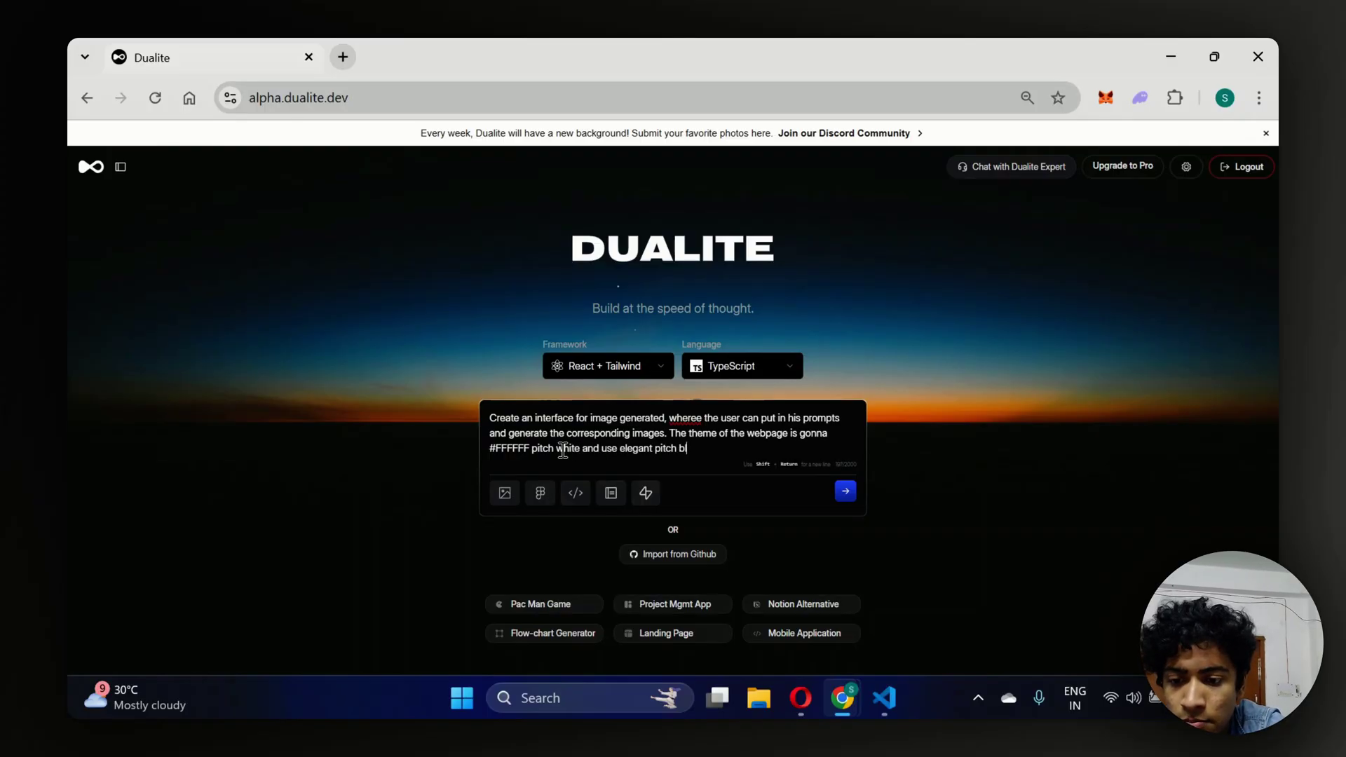
{"action": "key", "text": "BackSpace"}
{"action": "key", "text": "BackSpace"}
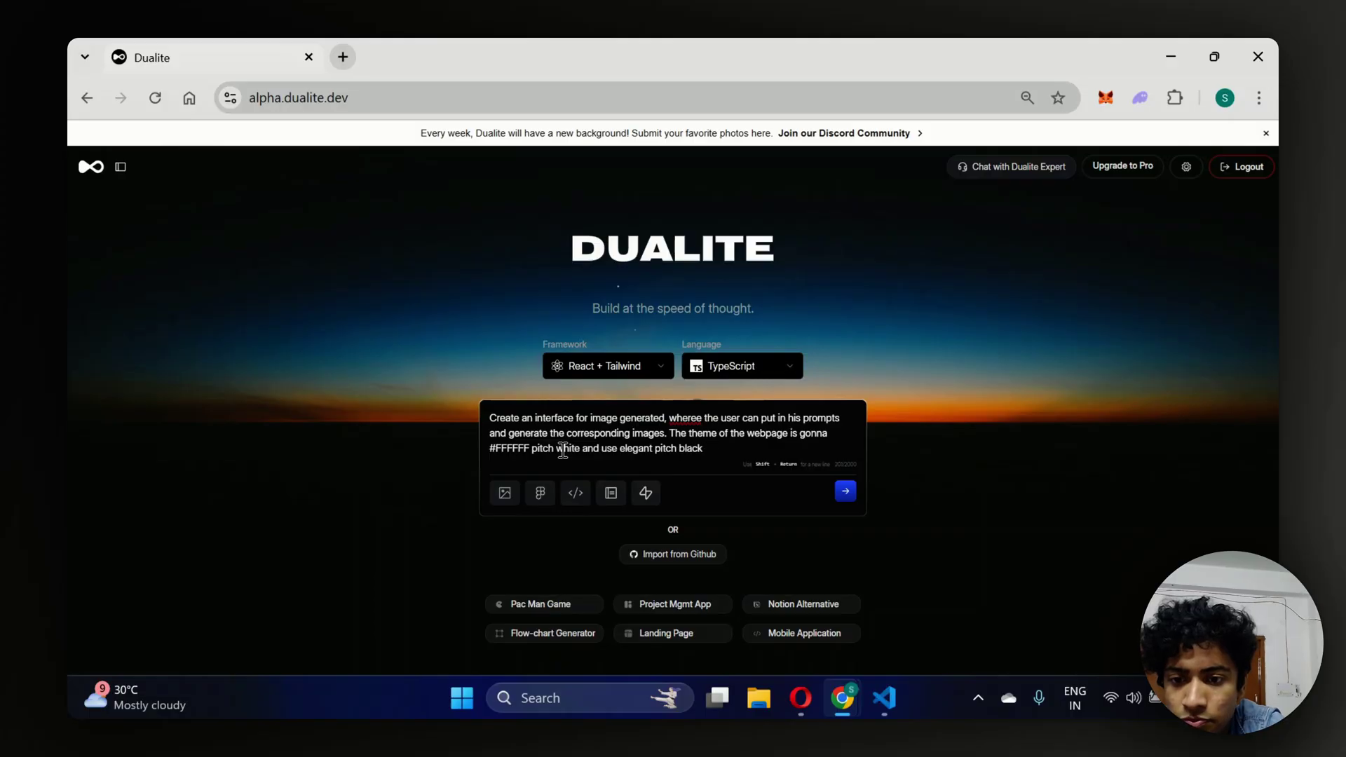
{"action": "type", "text": "fonts #0"}
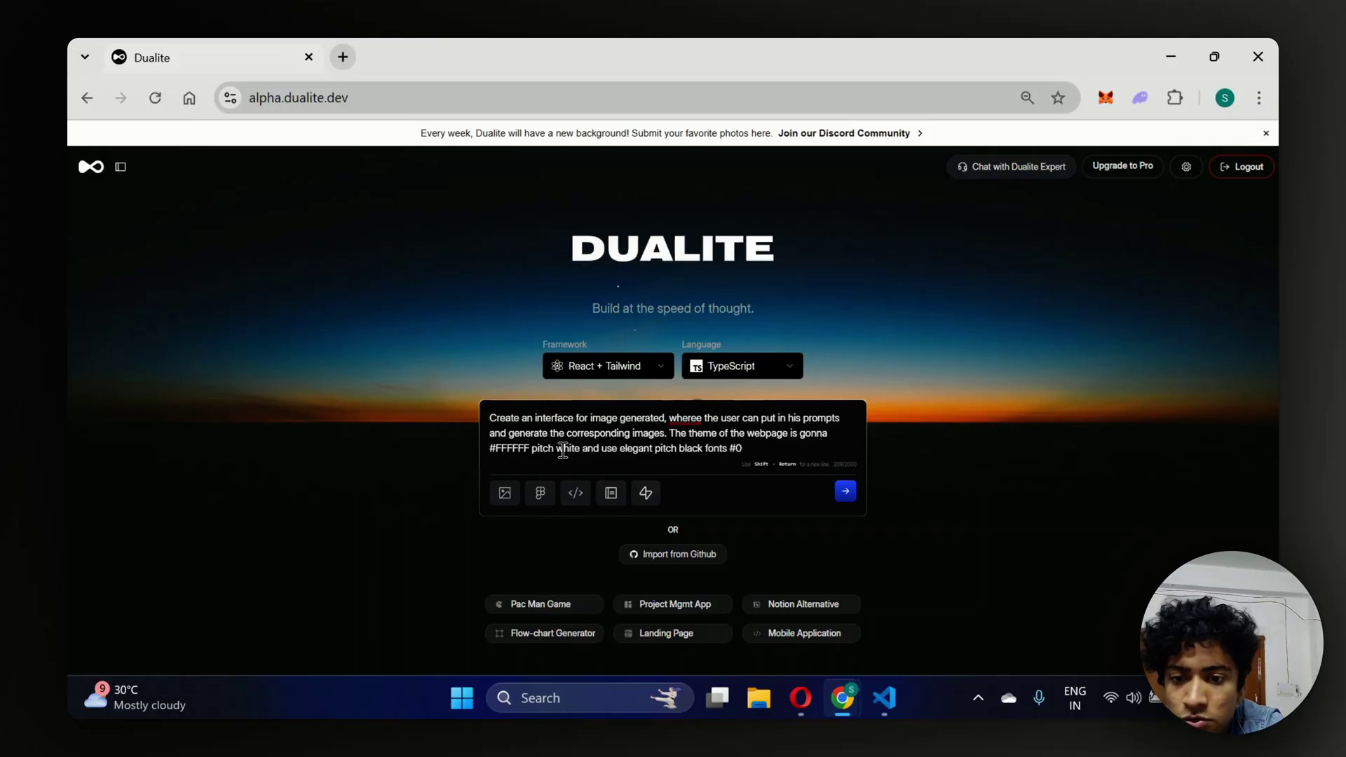
{"action": "type", "text": "00000"}
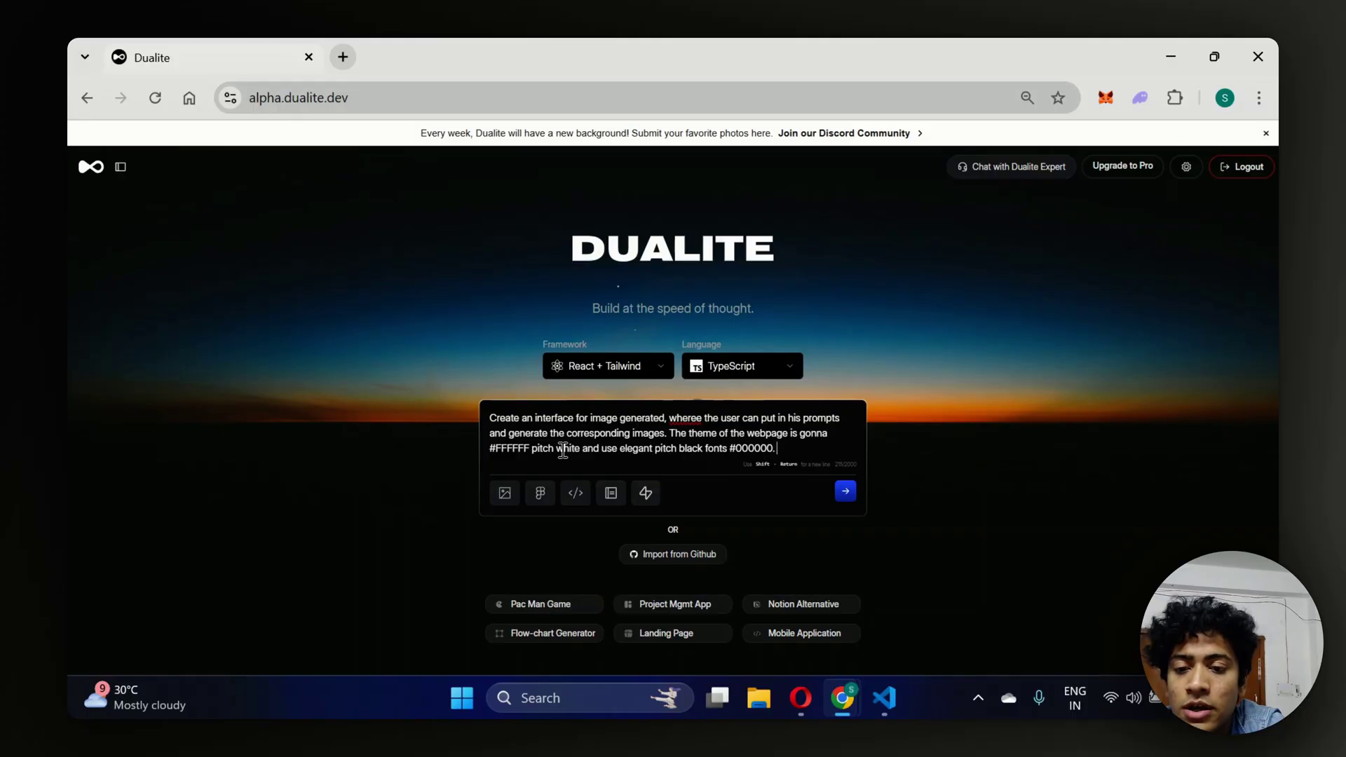
{"action": "type", "text": "."}
Add an 'open ai keys:' line and paste the OpenAI API key below it.
{"action": "key", "text": "shift+Return"}
{"action": "key", "text": "shift+Return"}
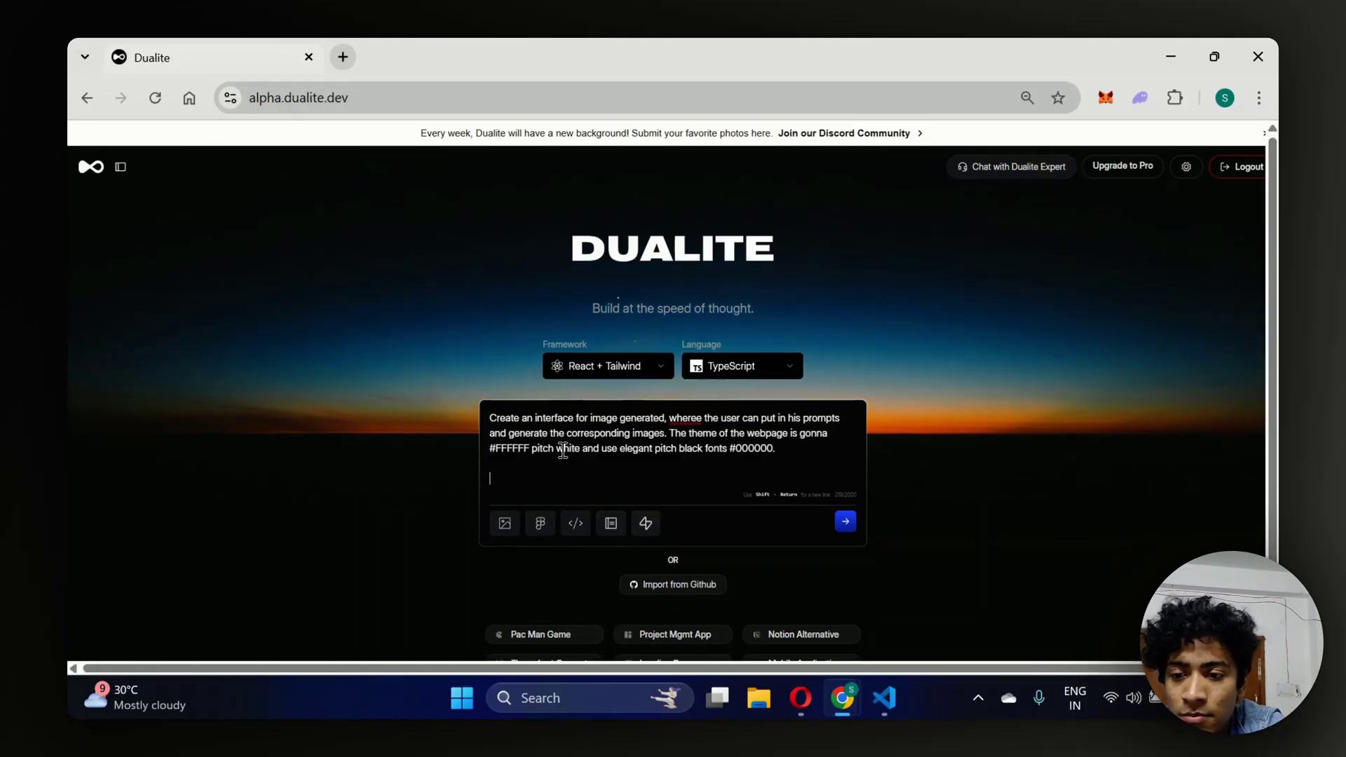
{"action": "type", "text": "o"}
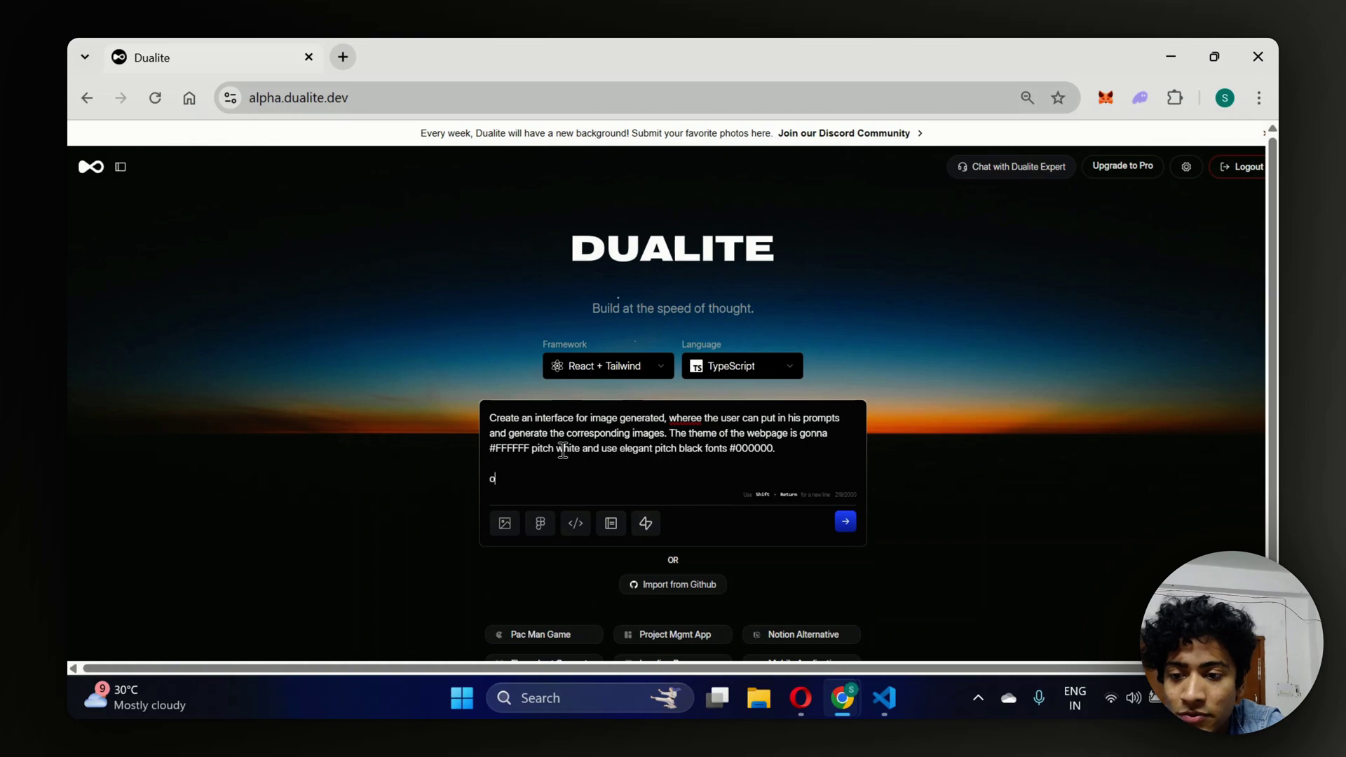
{"action": "type", "text": "pen ai keys:"}
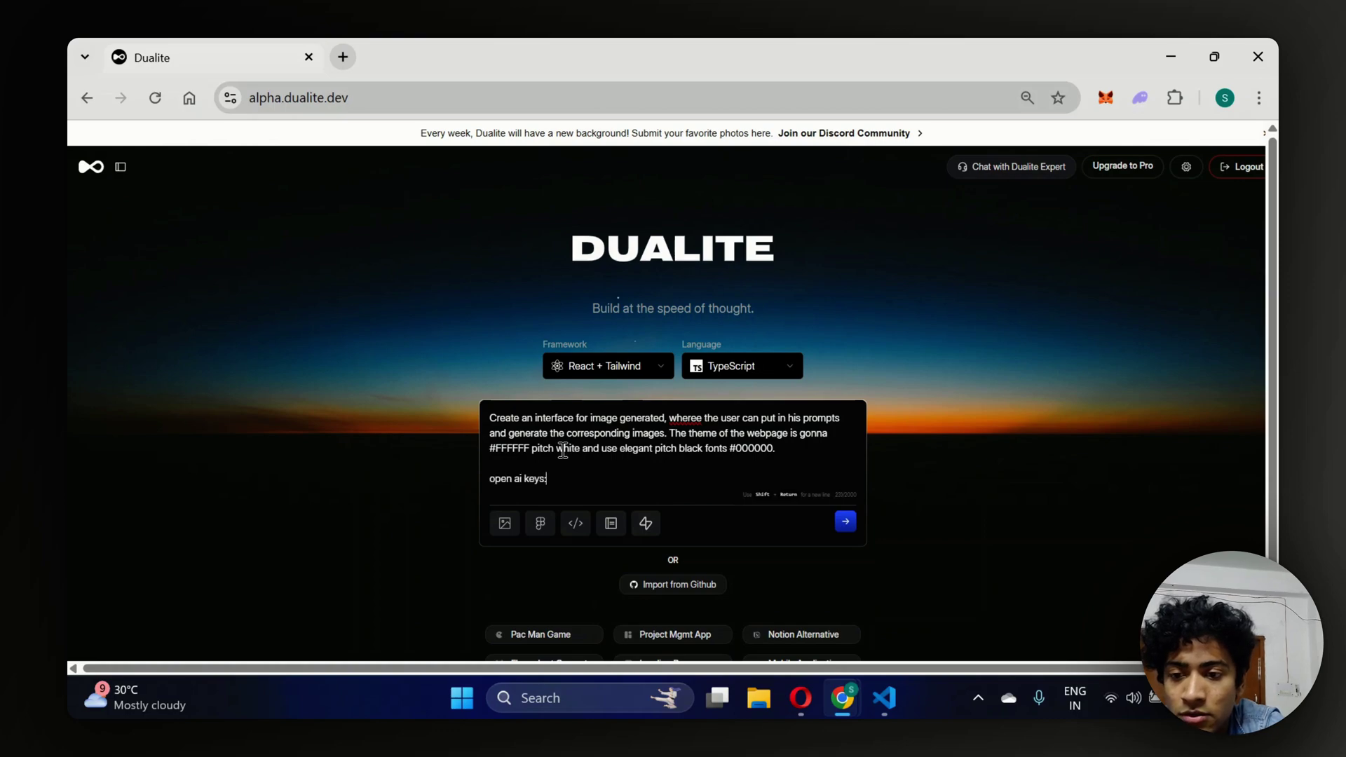
{"action": "key", "text": "shift+Return"}
{"action": "key", "text": "ctrl+v"}
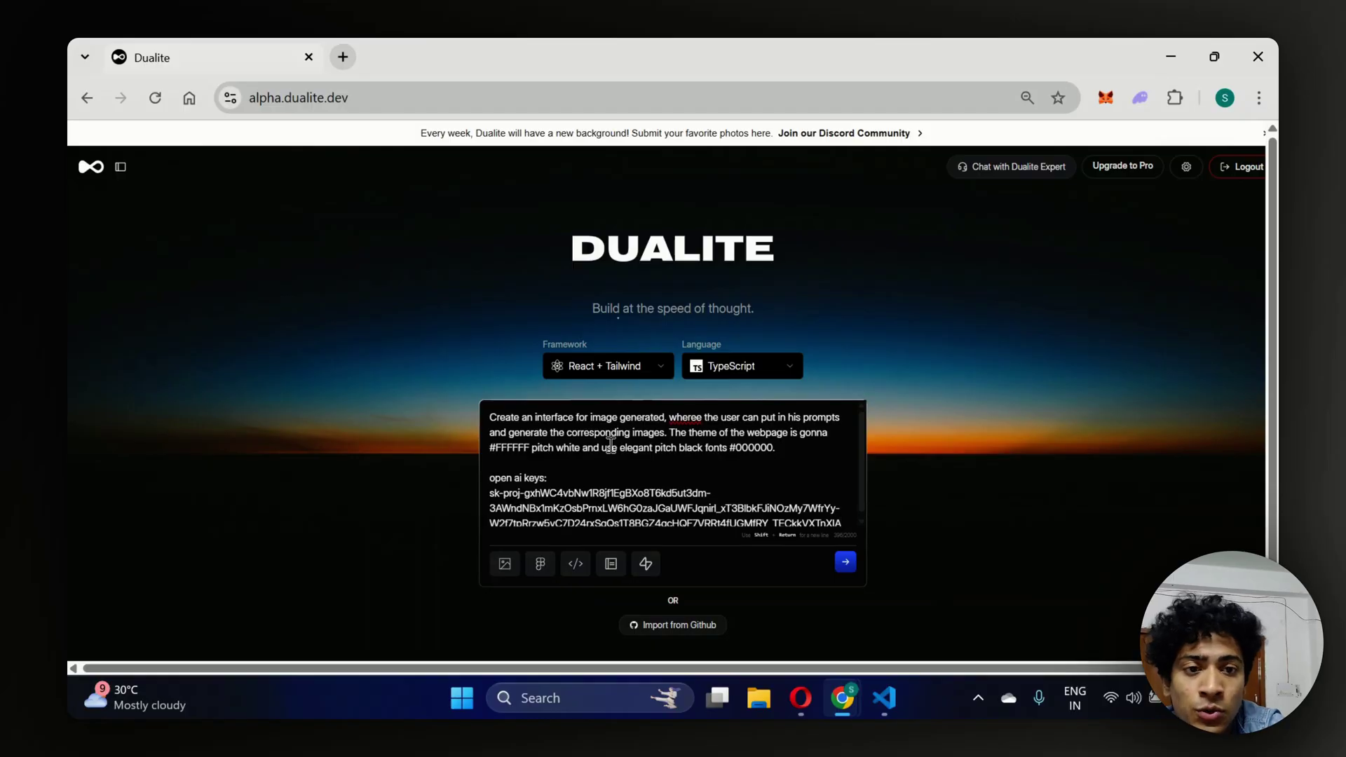
Send the image-generator prompt to Dualite to start building the app.
{"action": "left_click", "coordinate": [844, 563]}
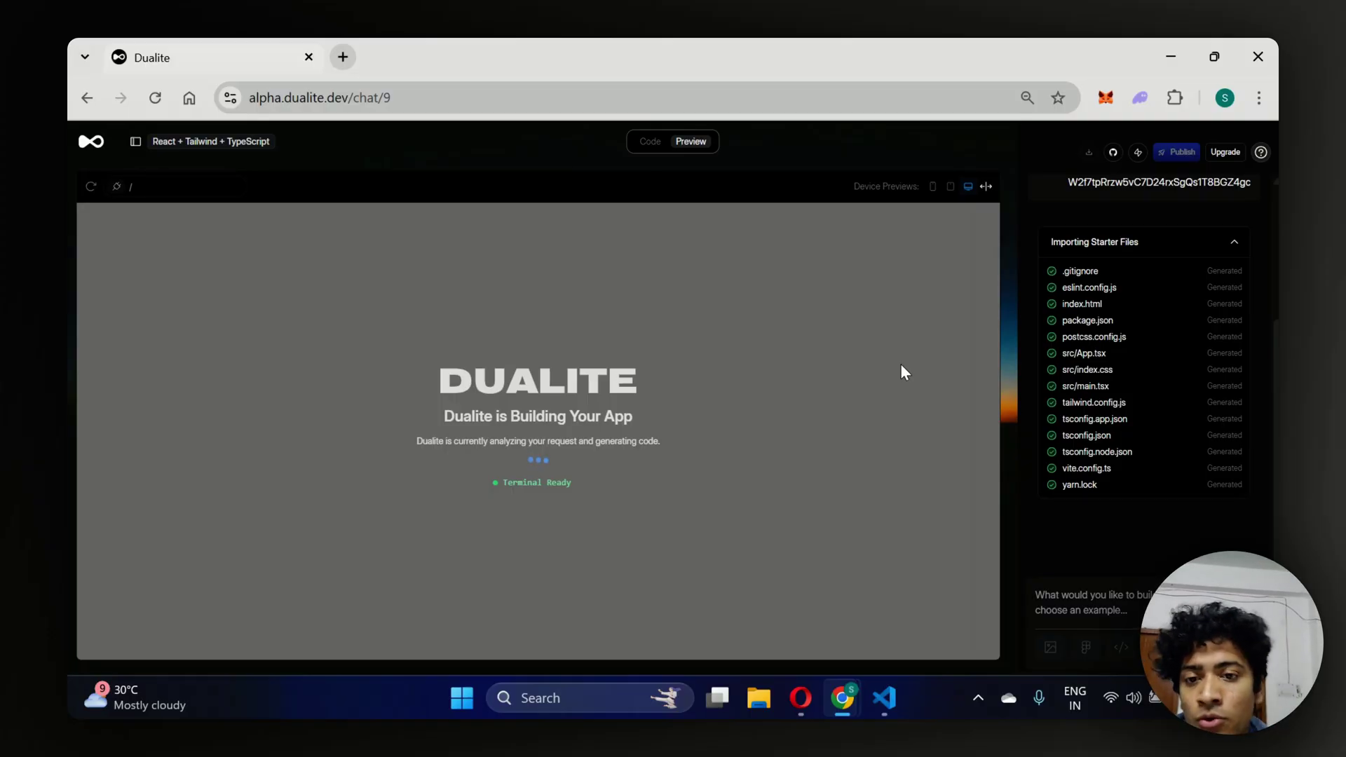
Search 'supabase' in a new tab and go to the Supabase sign-in page.
{"action": "left_click", "coordinate": [348, 59]}
{"action": "type", "text": "supabase"}
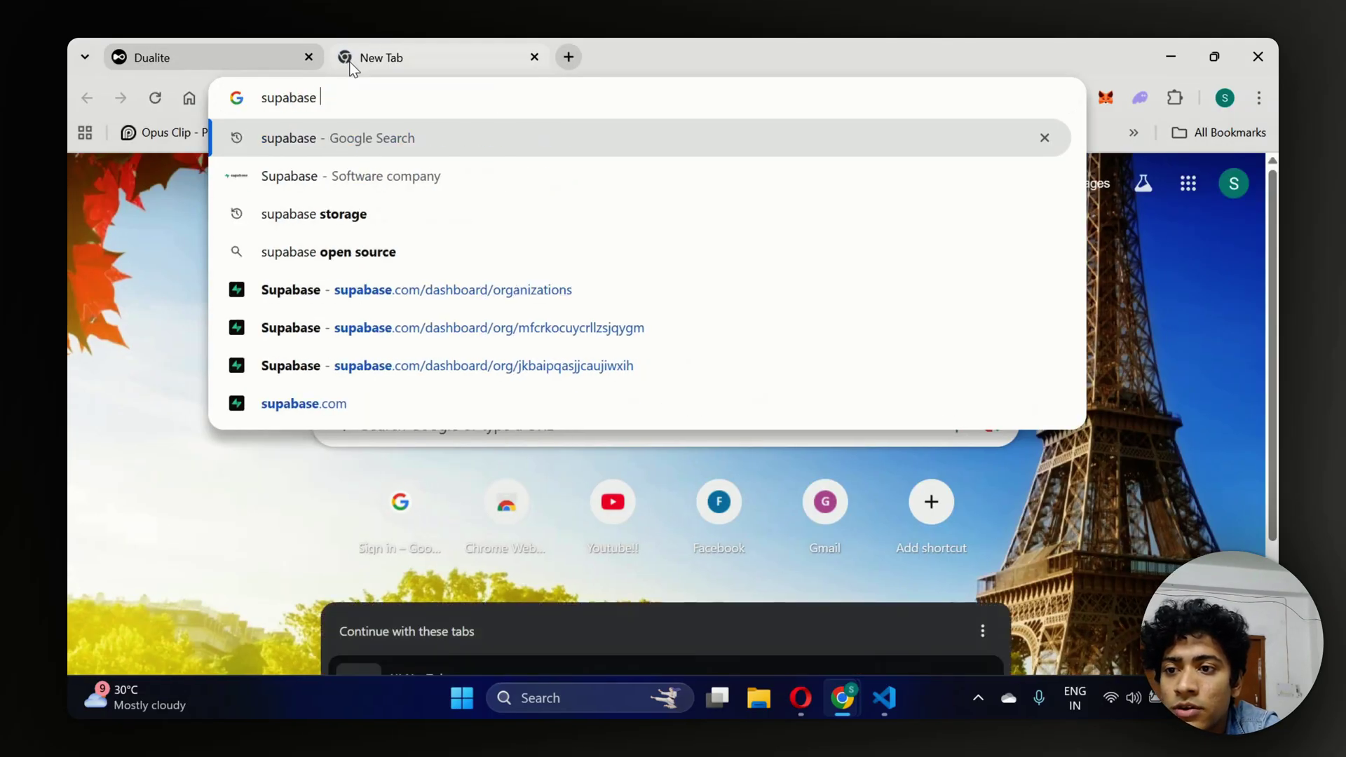
{"action": "key", "text": "Return"}
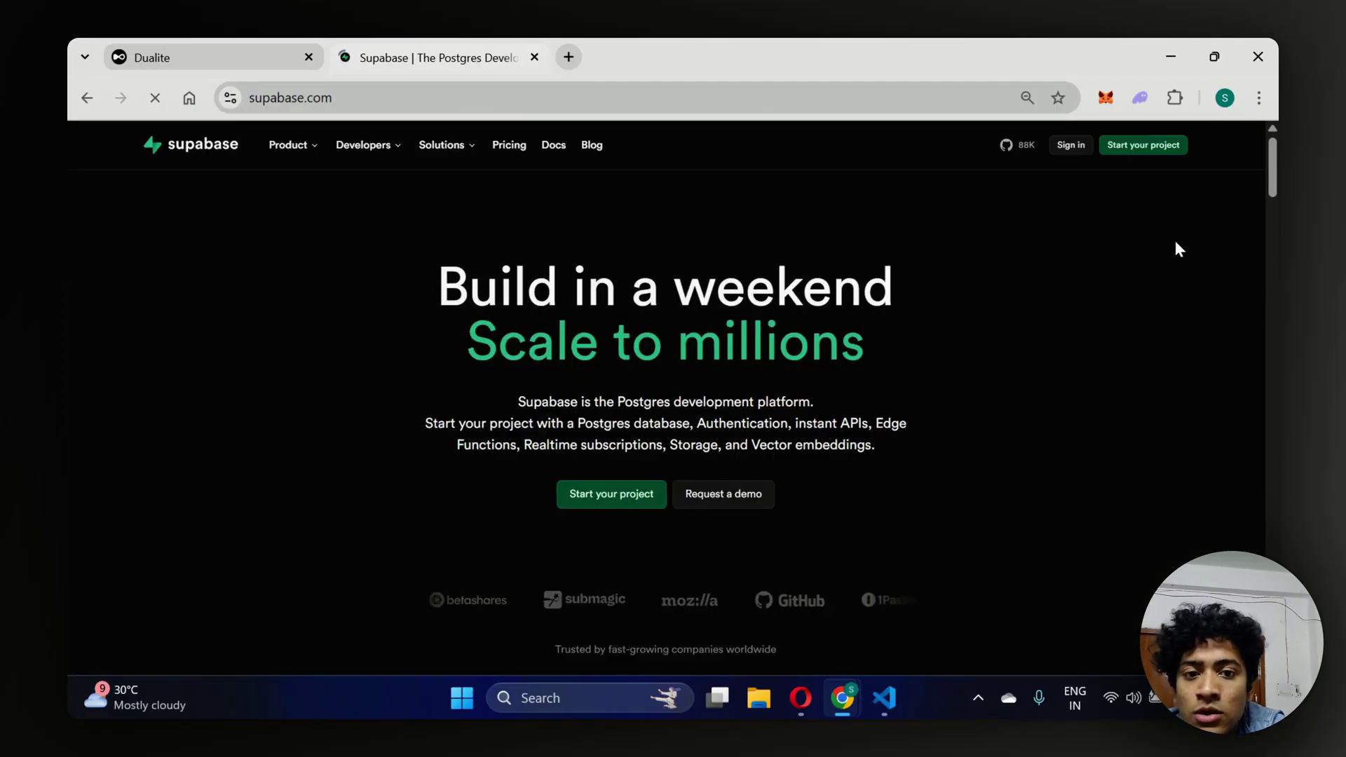
{"action": "left_click", "coordinate": [1068, 144]}
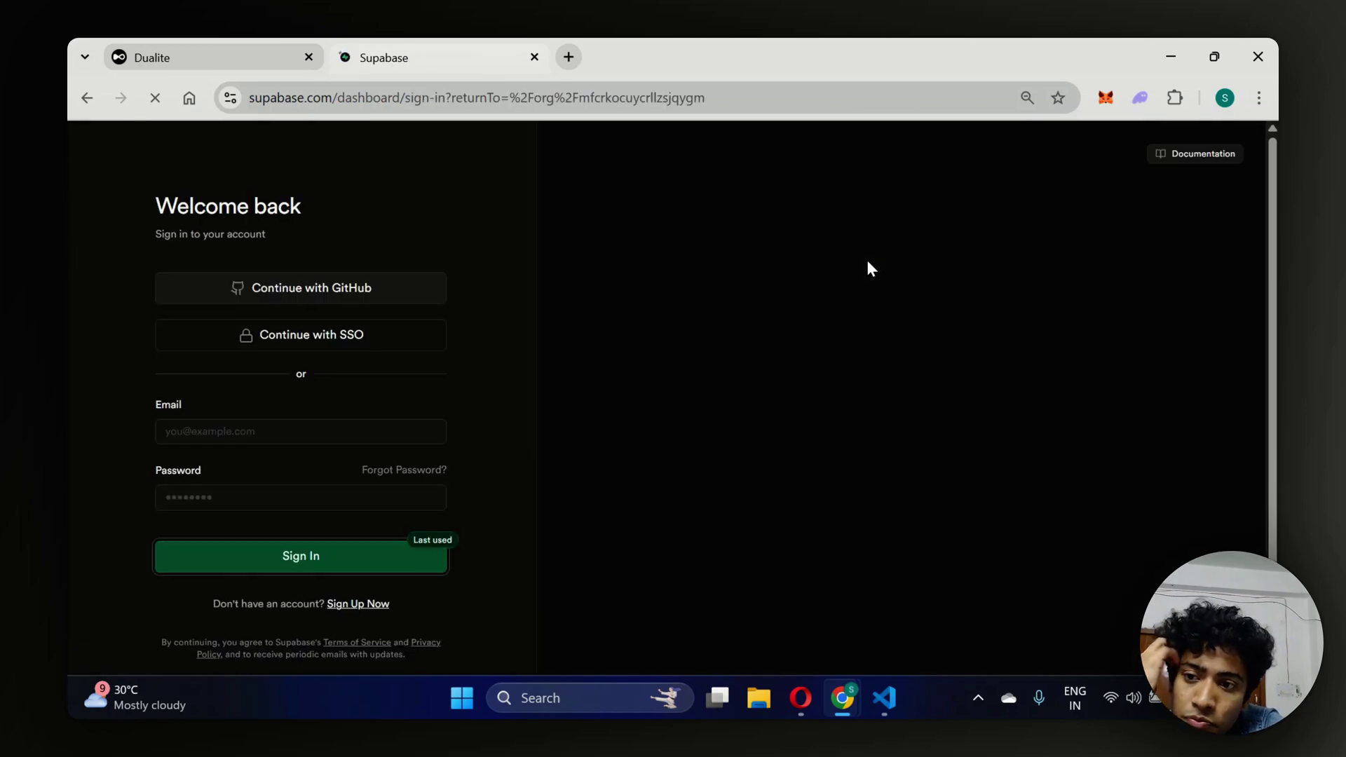
Sign in to Supabase with the GitHub account.
{"action": "scroll", "coordinate": [382, 476], "scroll_direction": "down", "scroll_amount": 1}
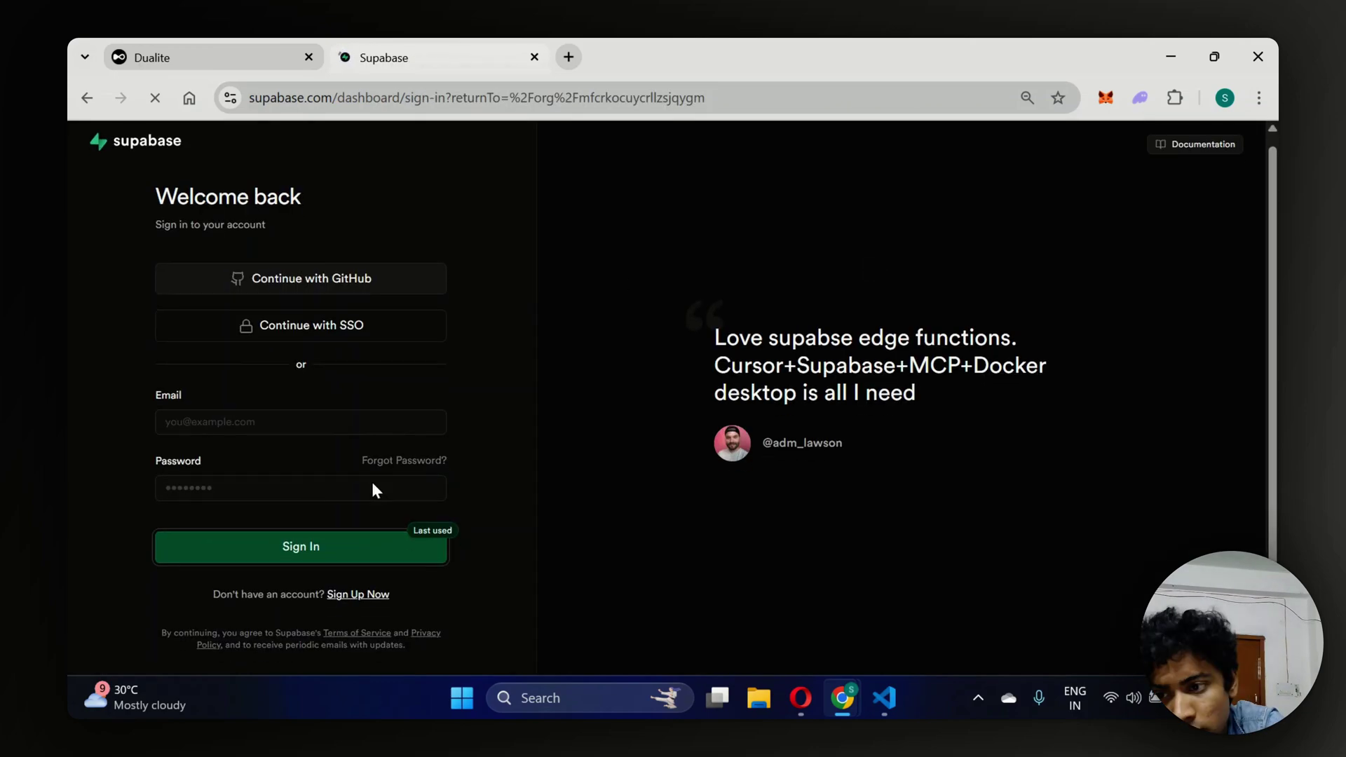
{"action": "left_click", "coordinate": [317, 422]}
{"action": "left_click", "coordinate": [499, 408]}
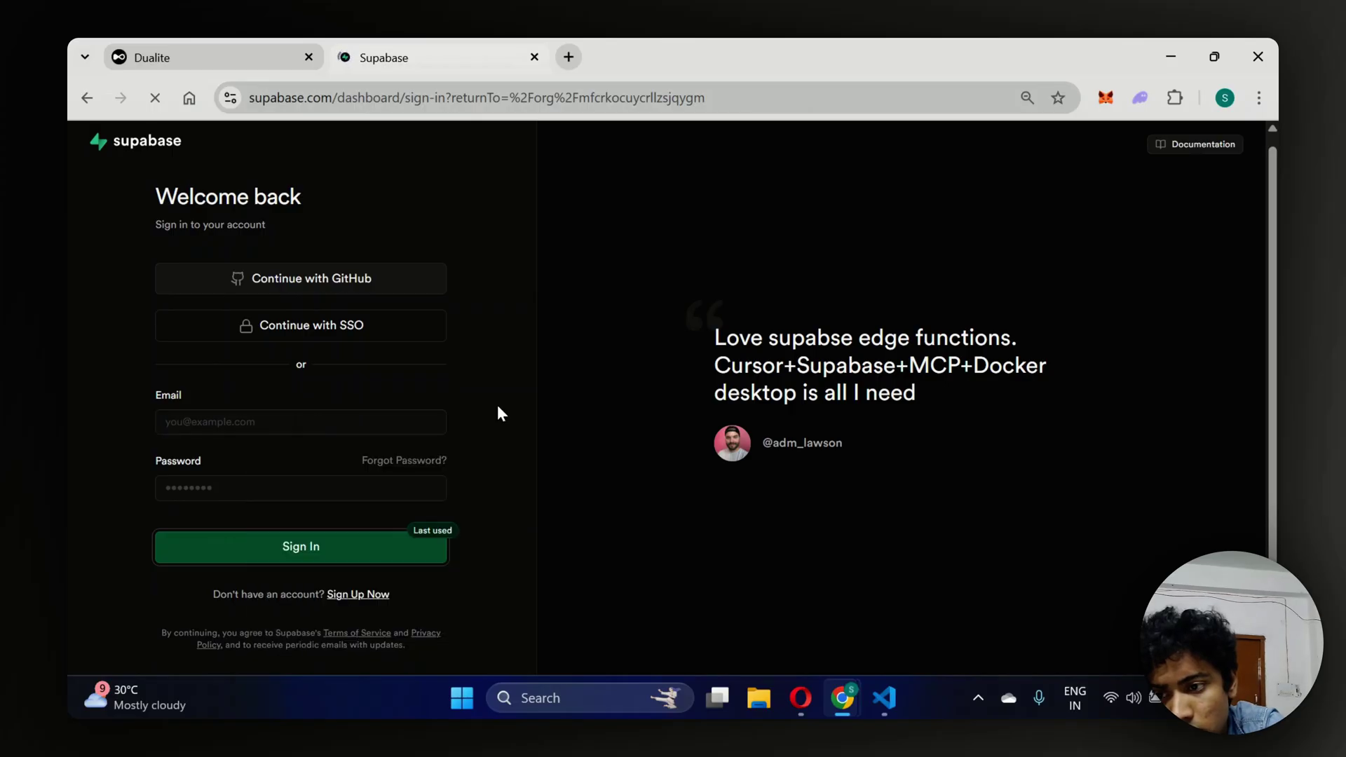
{"action": "left_click", "coordinate": [418, 281]}
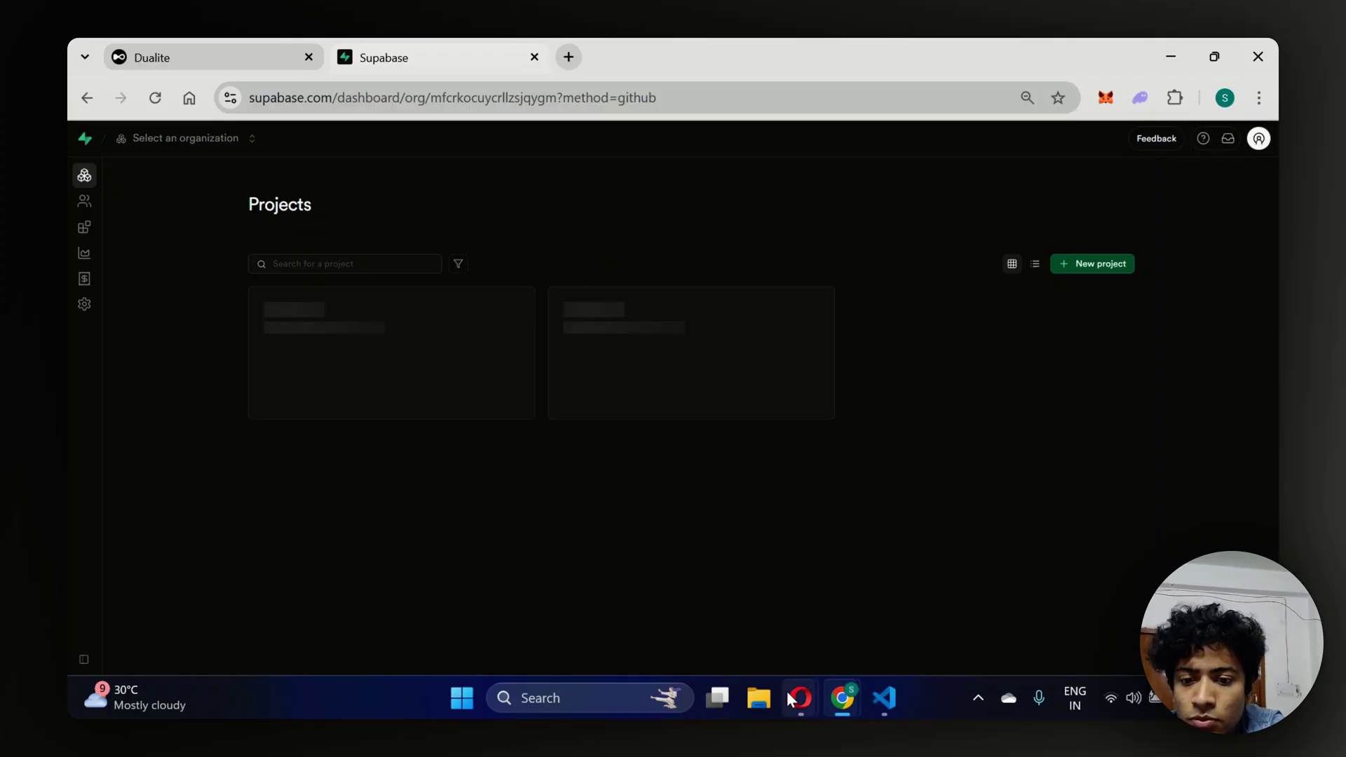
Switch back to the Supabase dashboard tab and reload it twice.
{"action": "mouse_move", "coordinate": [786, 691]}
{"action": "left_click", "coordinate": [721, 608]}
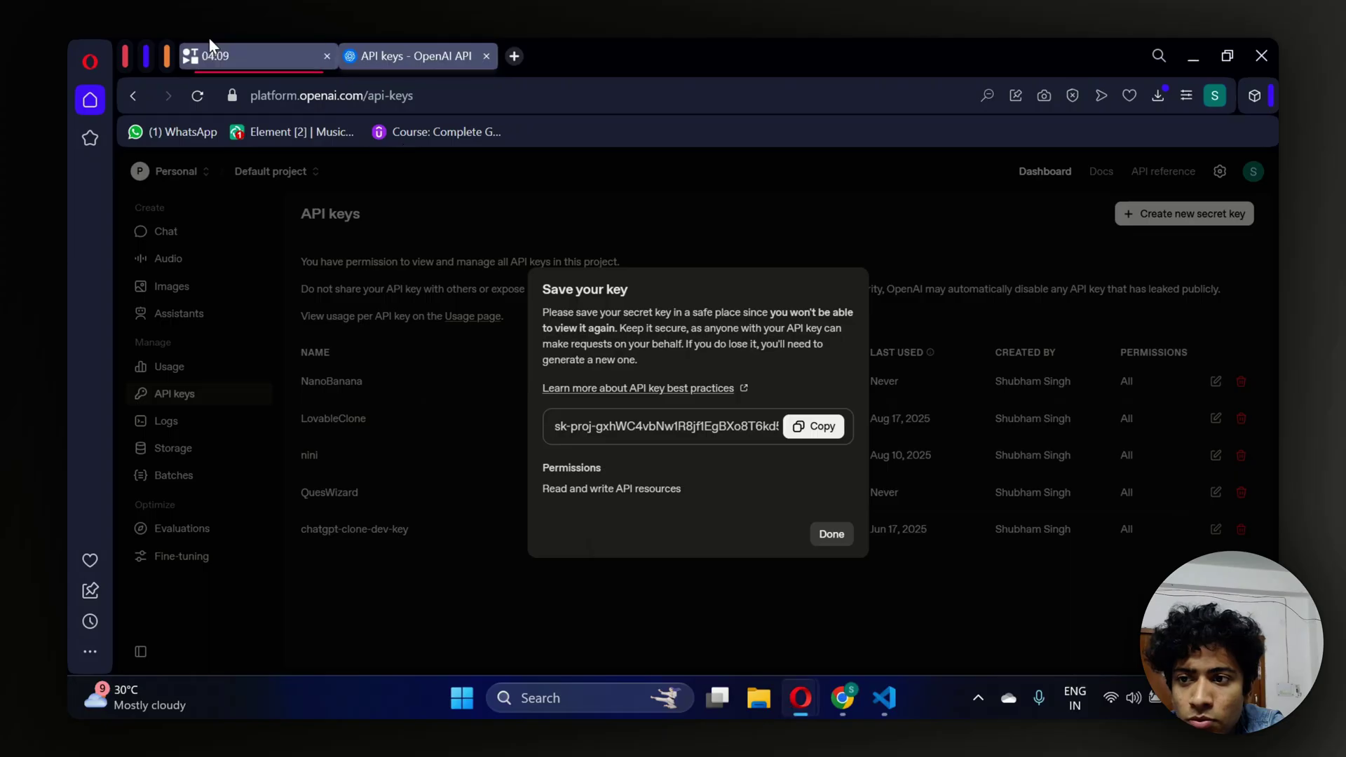
{"action": "left_click", "coordinate": [209, 51]}
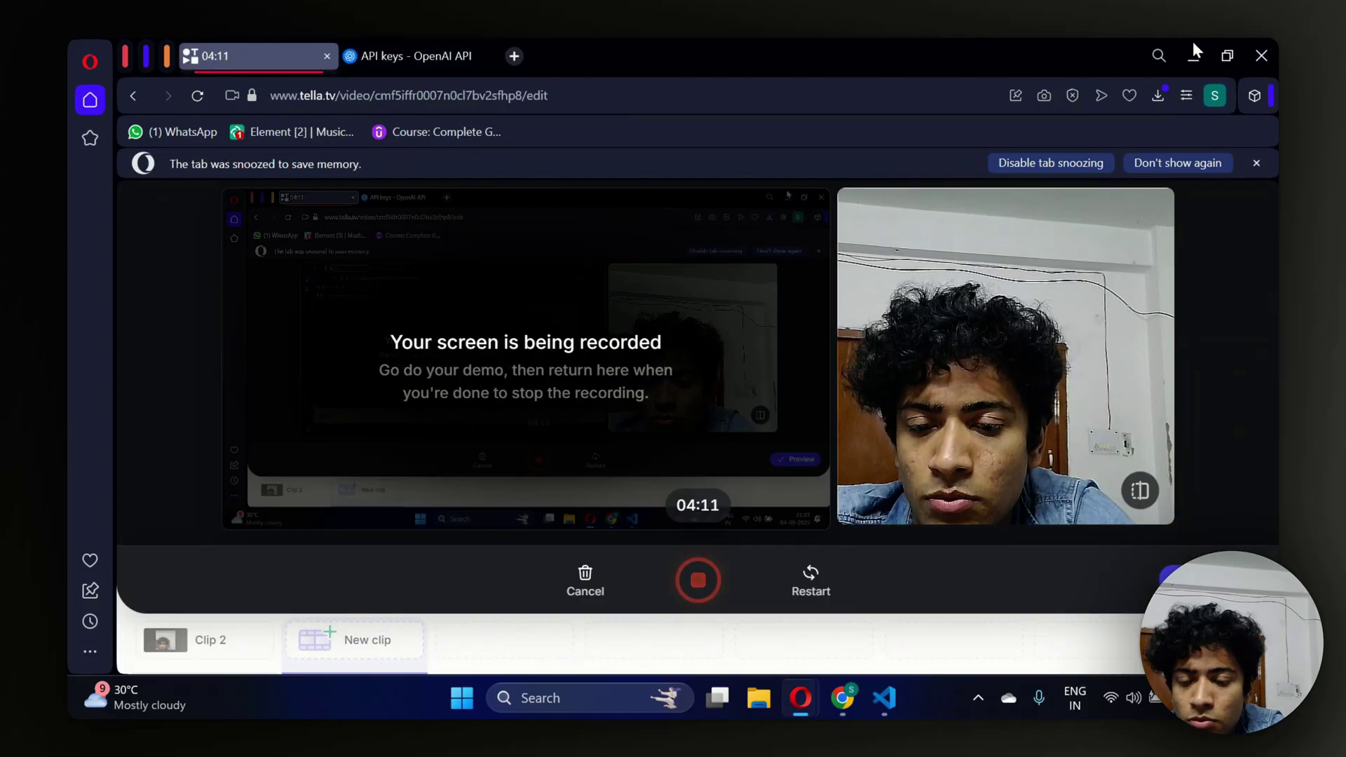
{"action": "left_click", "coordinate": [1192, 56]}
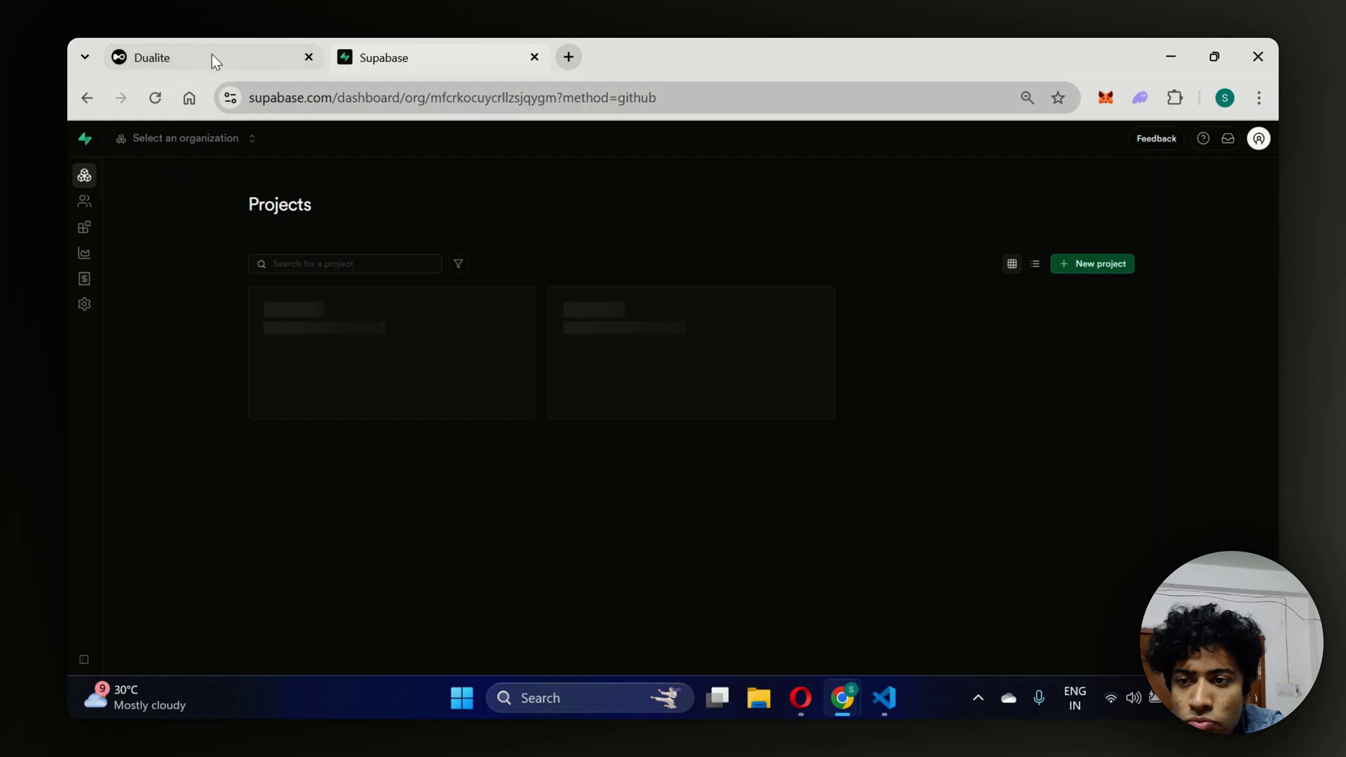
{"action": "left_click", "coordinate": [1259, 138]}
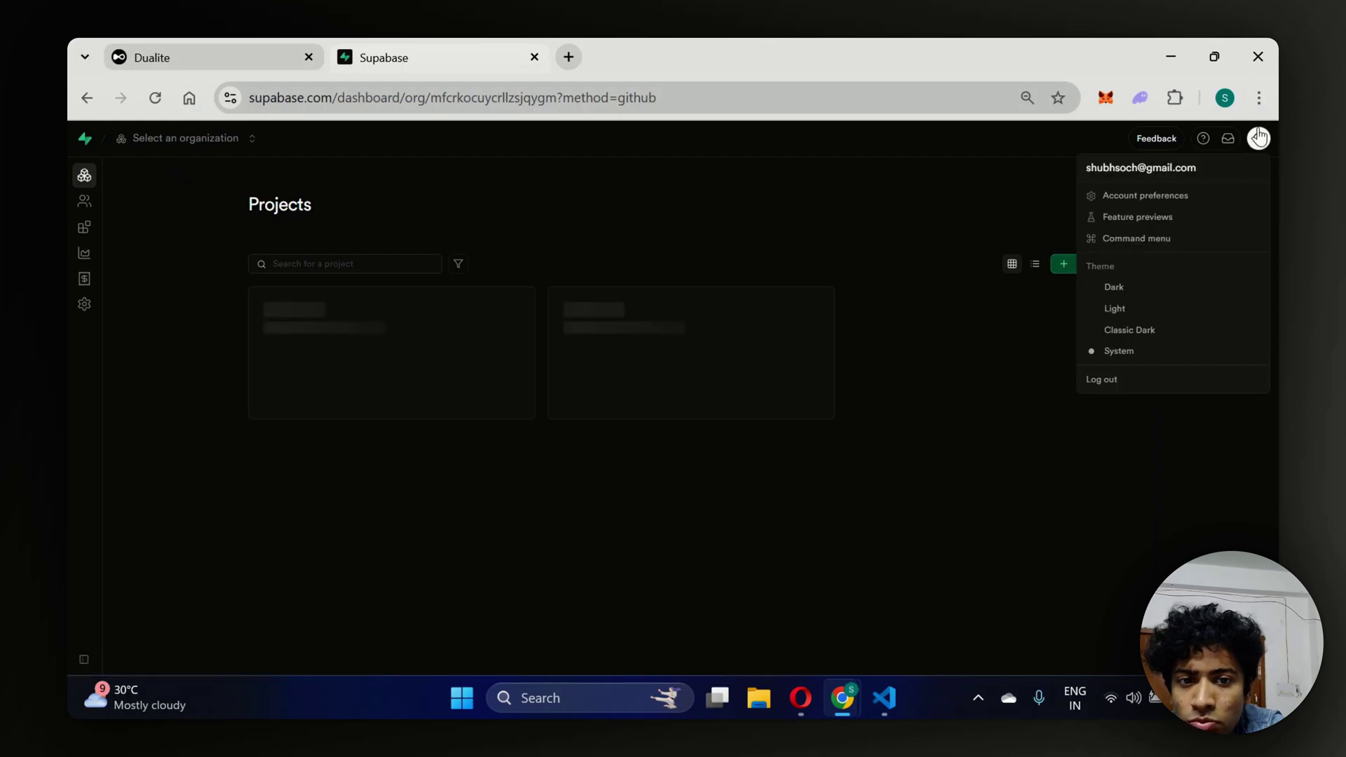
{"action": "left_click", "coordinate": [970, 237]}
{"action": "left_click", "coordinate": [292, 44]}
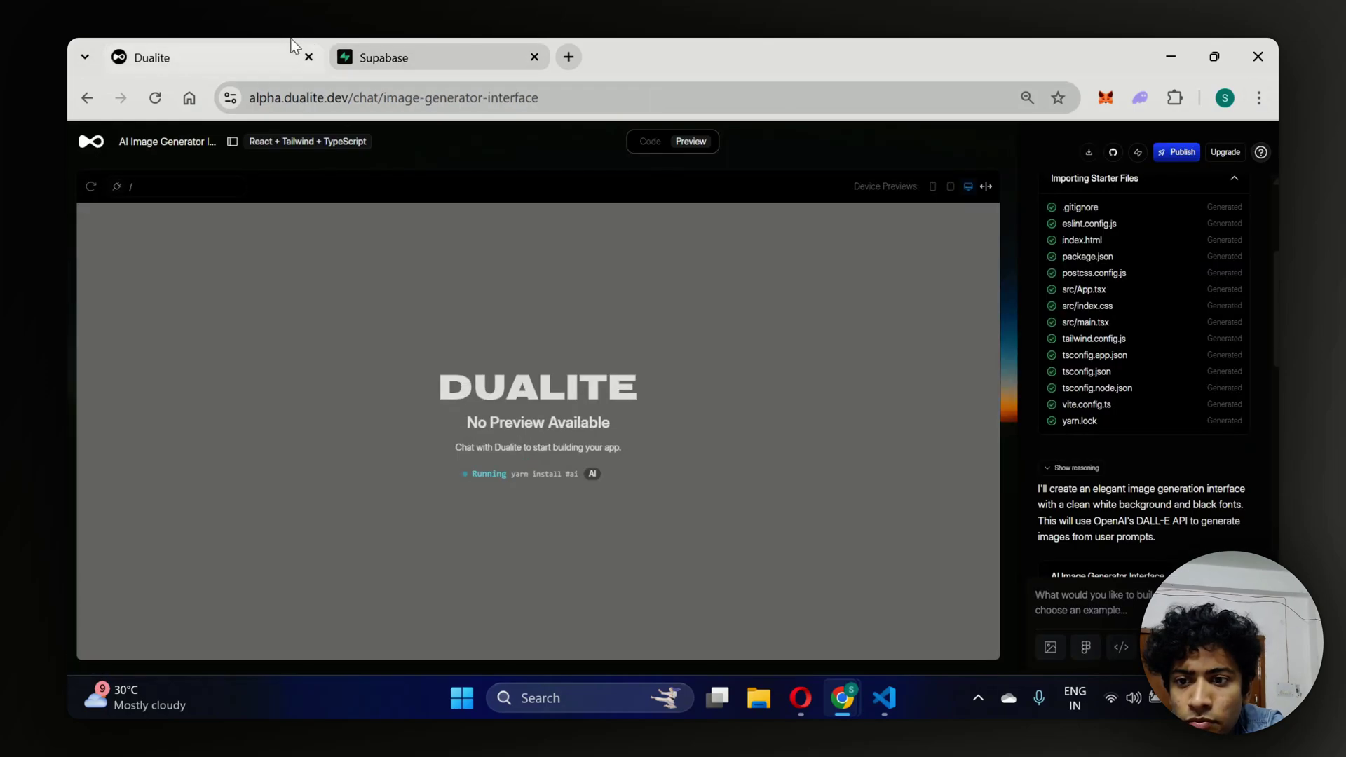
{"action": "left_click", "coordinate": [430, 43]}
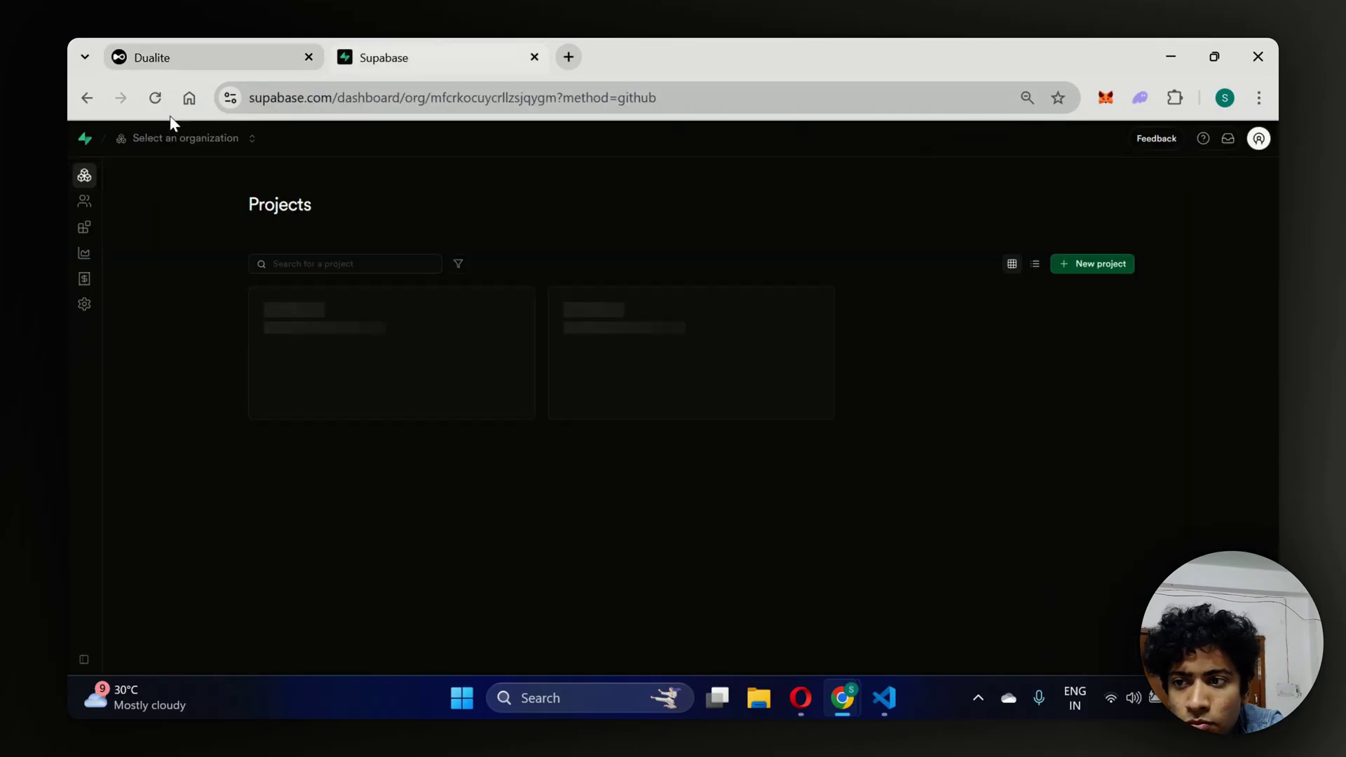
{"action": "left_click", "coordinate": [157, 98]}
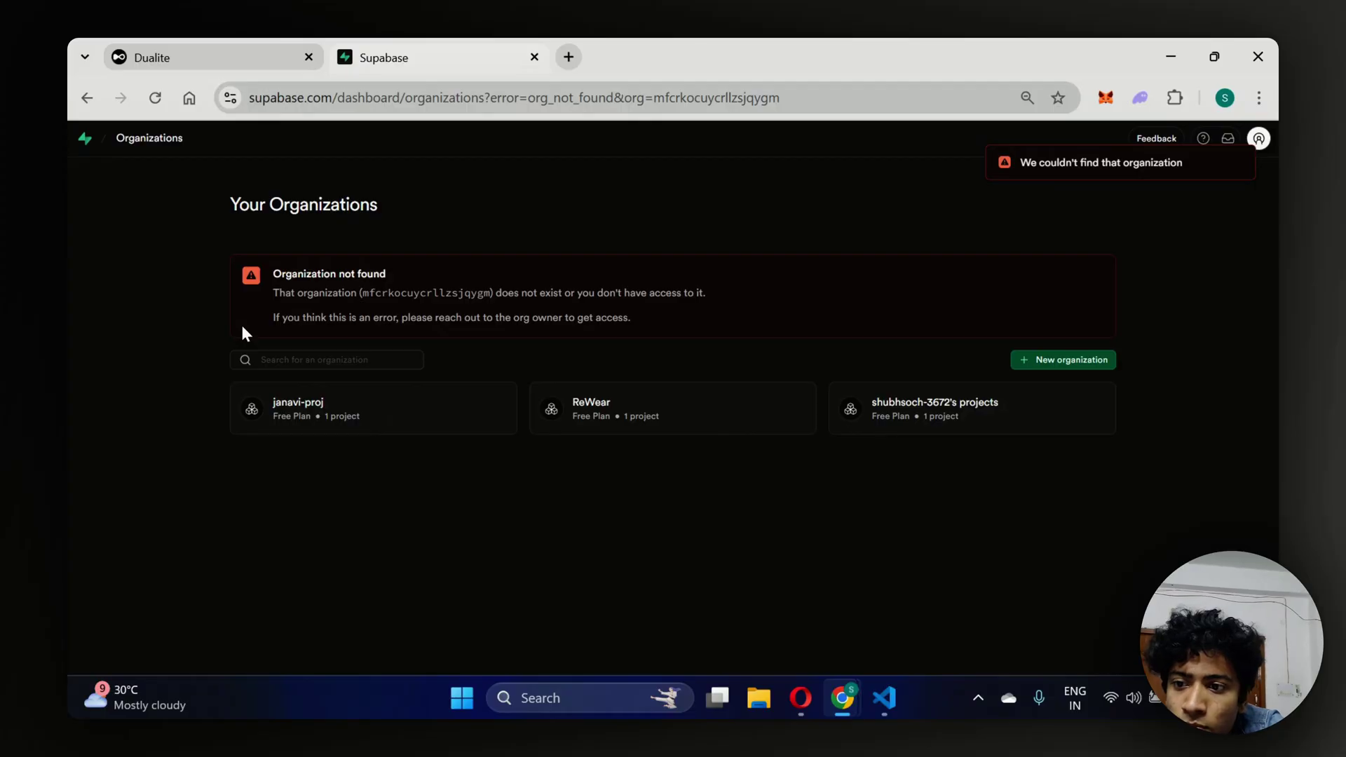
{"action": "left_click", "coordinate": [160, 98]}
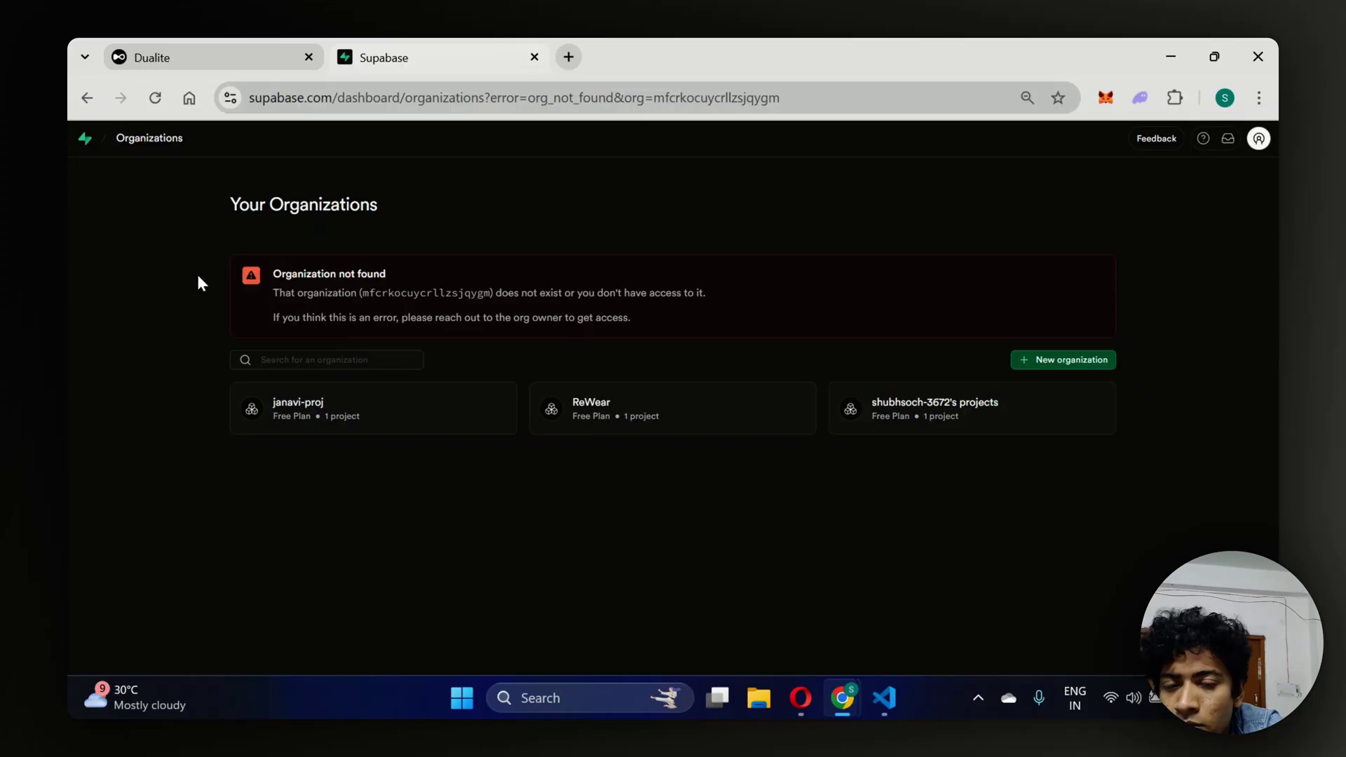
Inspect the missing-organization error and its id, then start a new organization.
{"action": "left_click", "coordinate": [1259, 138]}
{"action": "left_click", "coordinate": [1259, 138]}
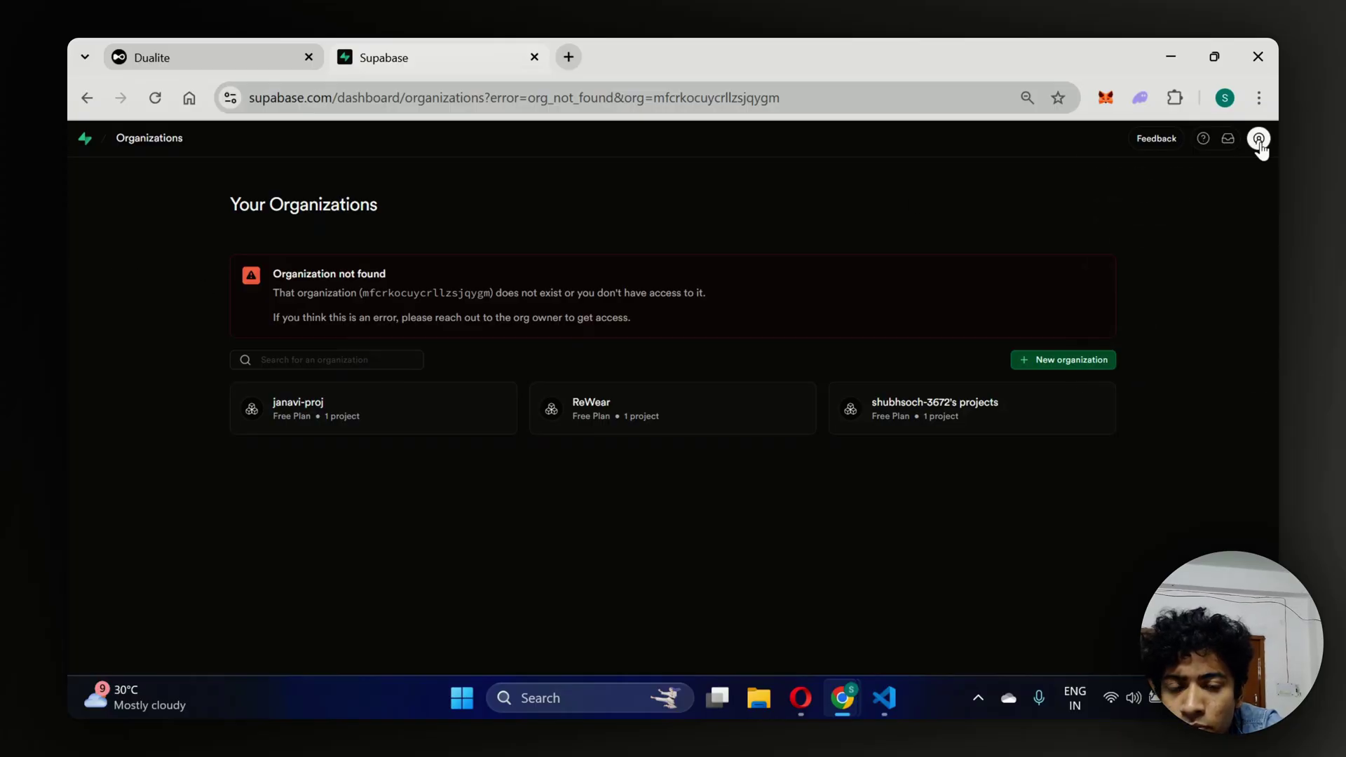
{"action": "left_click", "coordinate": [1259, 139]}
{"action": "left_click", "coordinate": [1259, 139]}
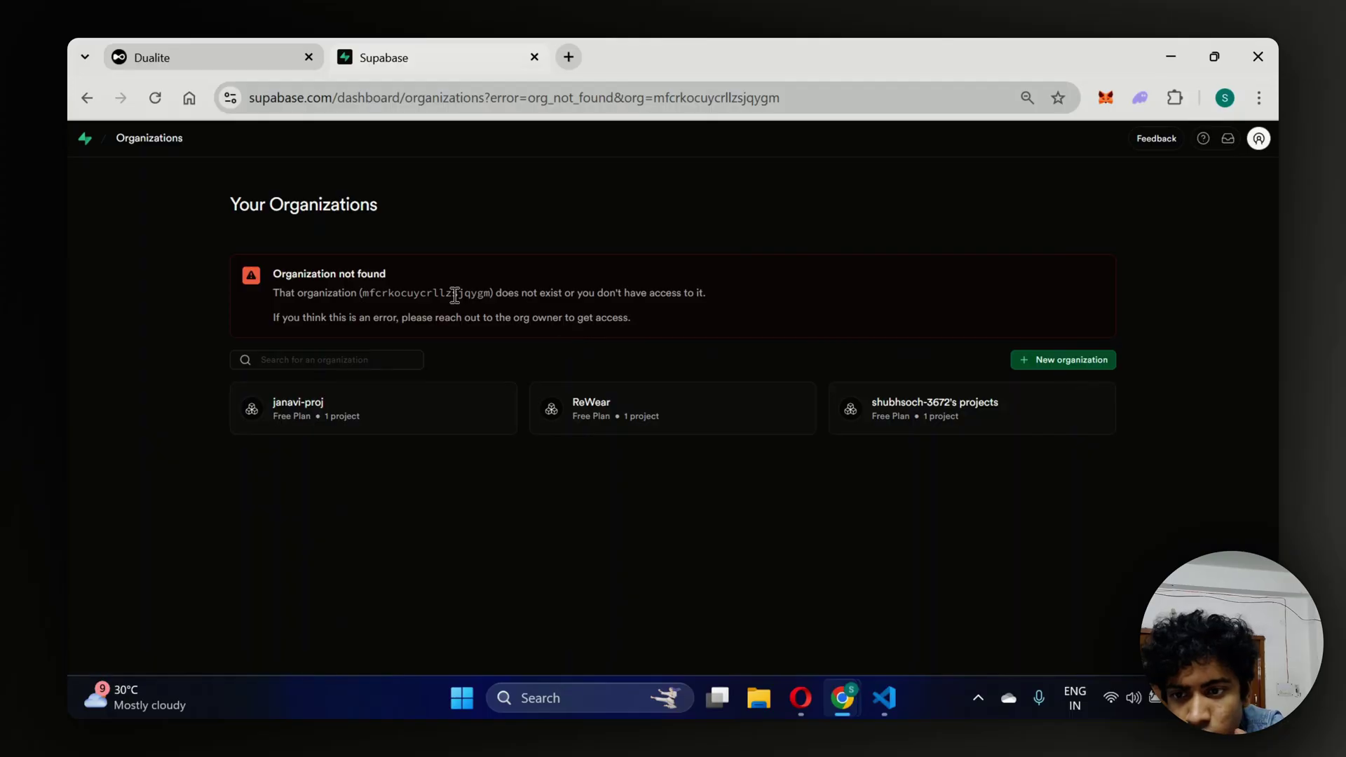
{"action": "double_click", "coordinate": [371, 293]}
{"action": "key", "text": "ctrl+c"}
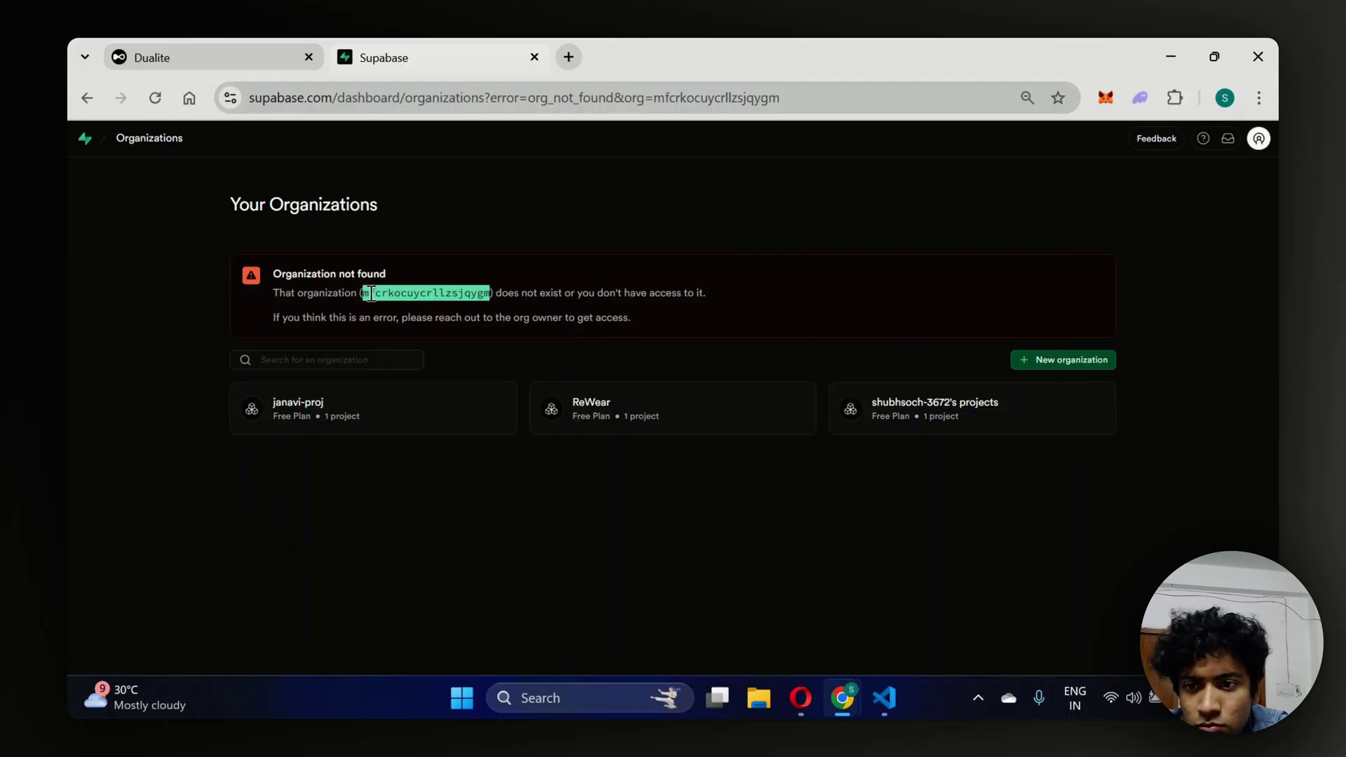
{"action": "left_click", "coordinate": [360, 361]}
{"action": "key", "text": "ctrl+v"}
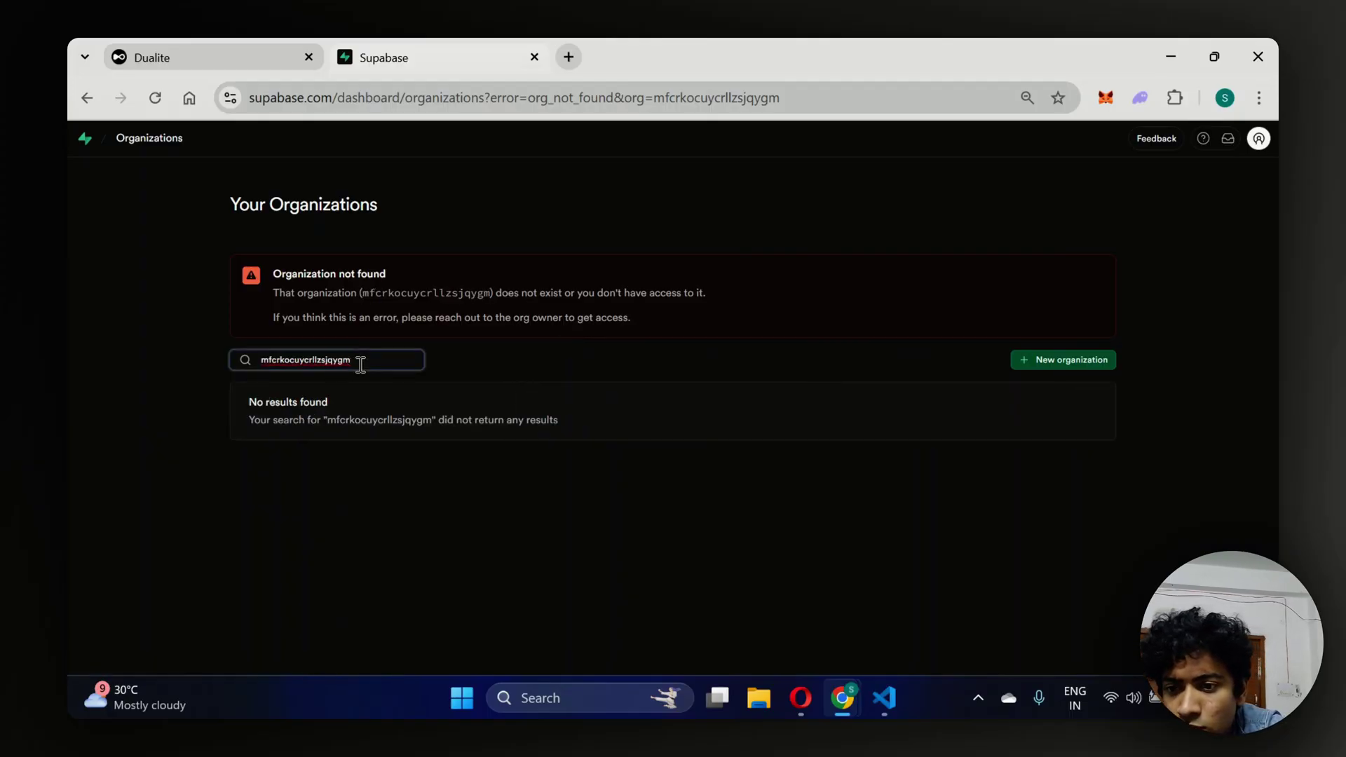
{"action": "key", "text": "BackSpace"}
{"action": "key", "text": "BackSpace"}
{"action": "key", "text": "BackSpace"}
{"action": "key", "text": "BackSpace"}
{"action": "key", "text": "BackSpace"}
{"action": "key", "text": "BackSpace"}
{"action": "key", "text": "BackSpace"}
{"action": "key", "text": "BackSpace"}
{"action": "key", "text": "BackSpace"}
{"action": "key", "text": "BackSpace"}
{"action": "key", "text": "BackSpace"}
{"action": "key", "text": "BackSpace"}
{"action": "key", "text": "BackSpace"}
{"action": "key", "text": "BackSpace"}
{"action": "key", "text": "BackSpace"}
{"action": "key", "text": "BackSpace"}
{"action": "key", "text": "BackSpace"}
{"action": "key", "text": "BackSpace"}
{"action": "key", "text": "BackSpace"}
{"action": "key", "text": "BackSpace"}
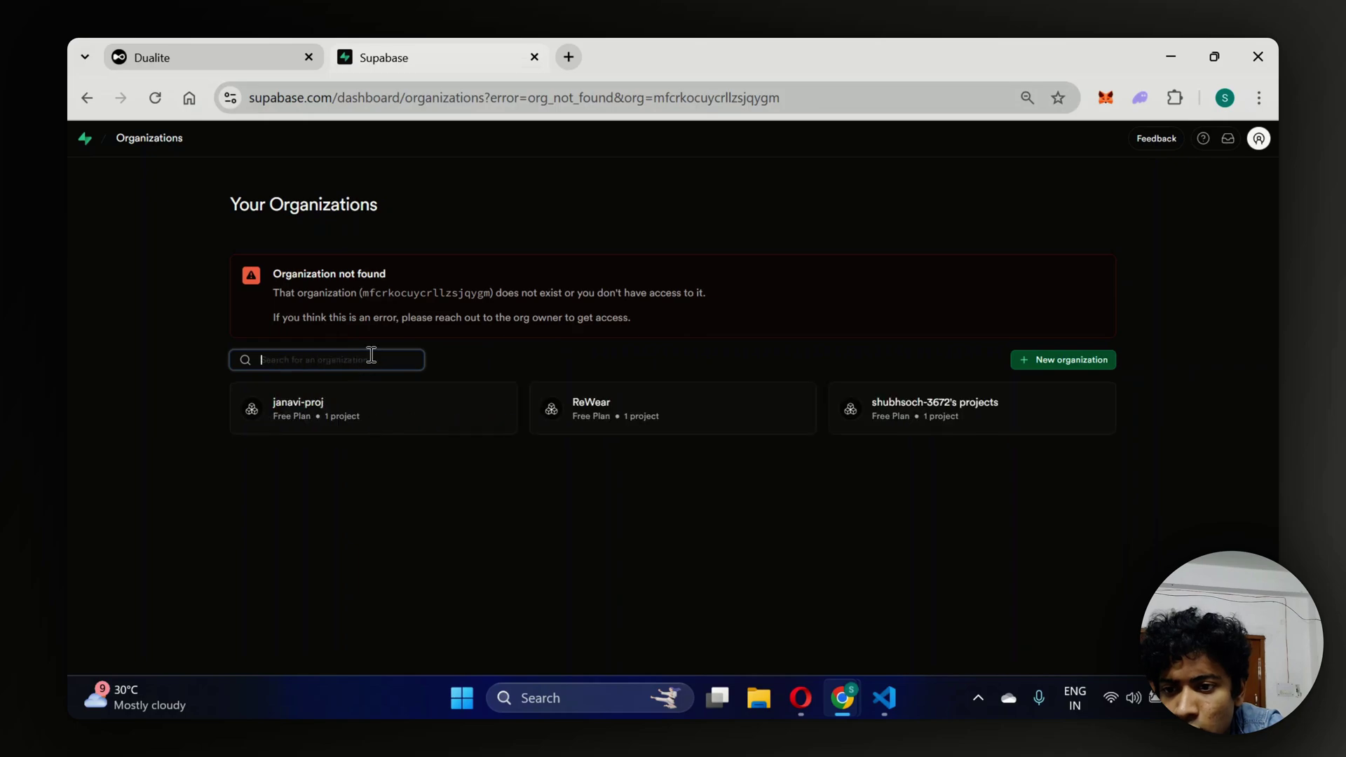
{"action": "left_click", "coordinate": [426, 316]}
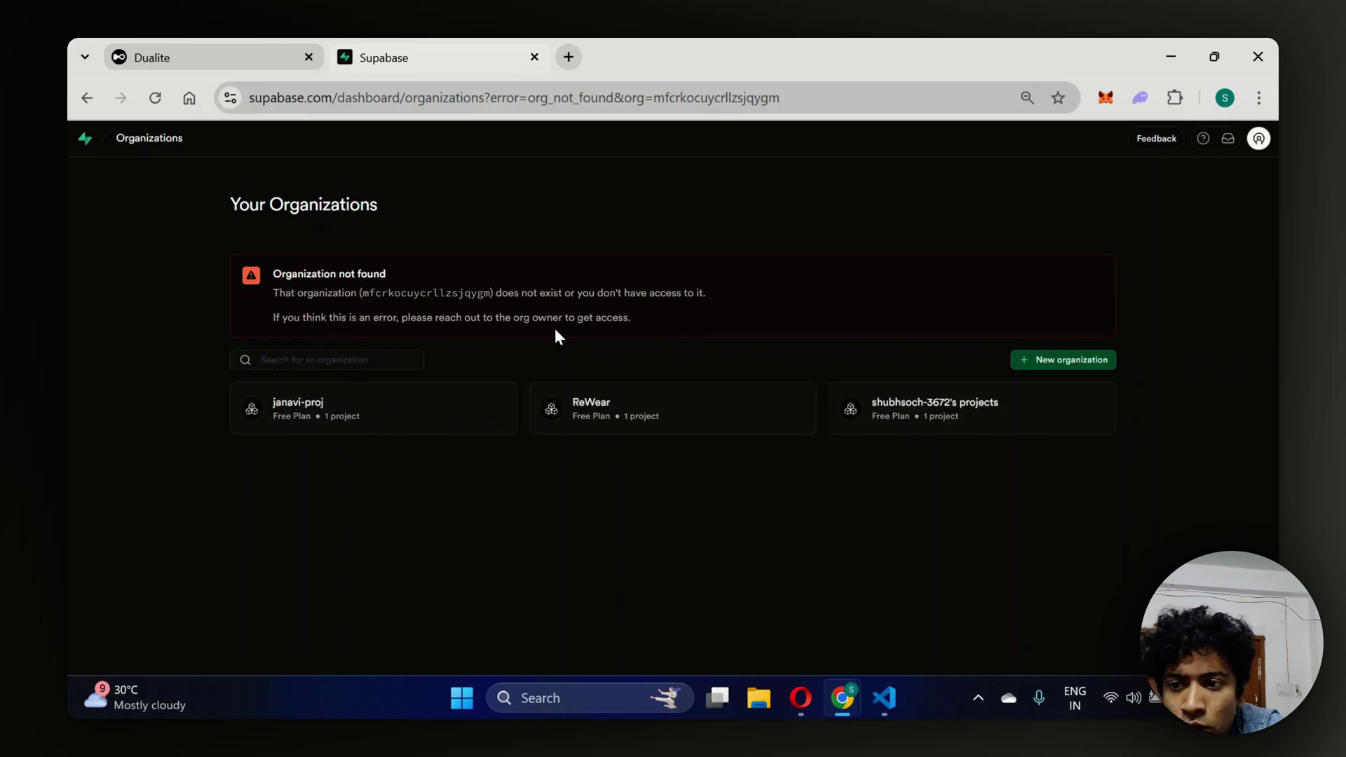
{"action": "left_click", "coordinate": [1039, 361]}
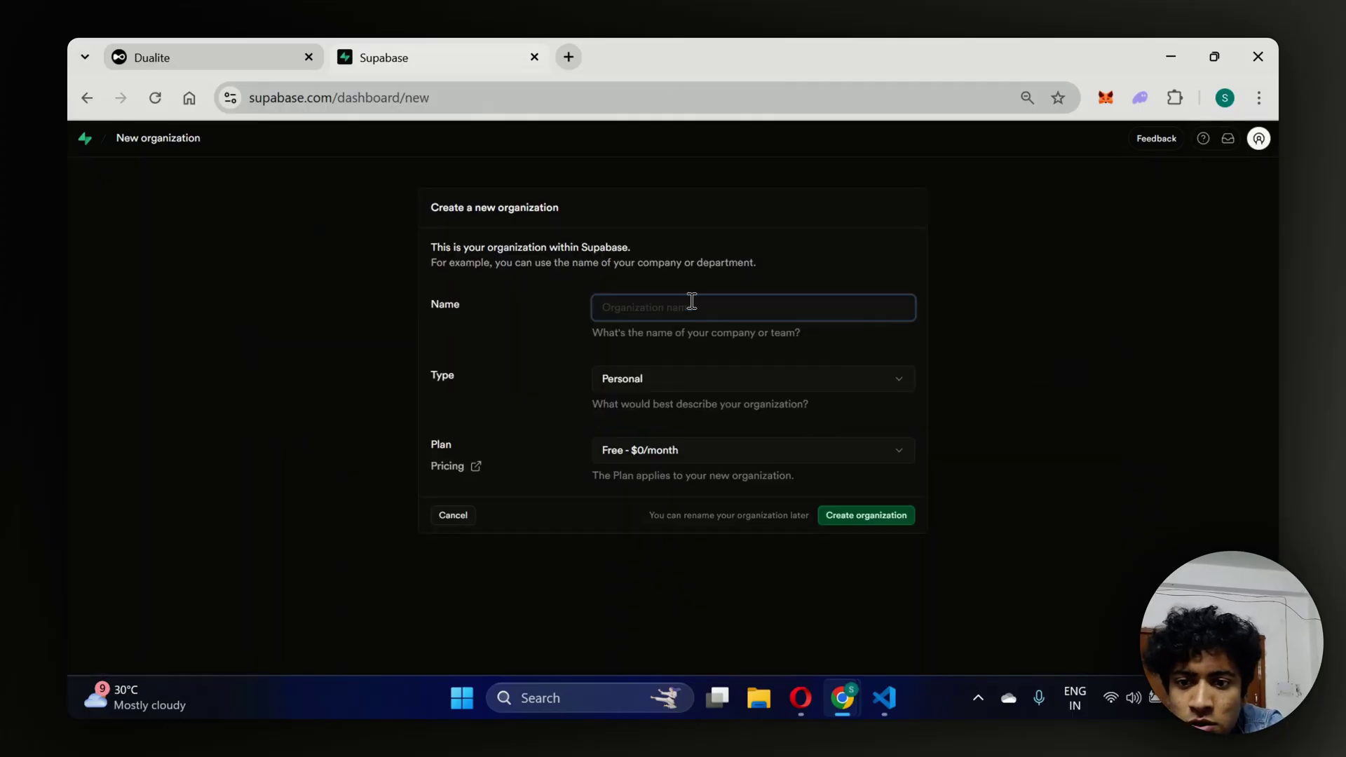
Create a Supabase organization named NanoBanana.
{"action": "left_click", "coordinate": [691, 301]}
{"action": "type", "text": "NanoBanana"}
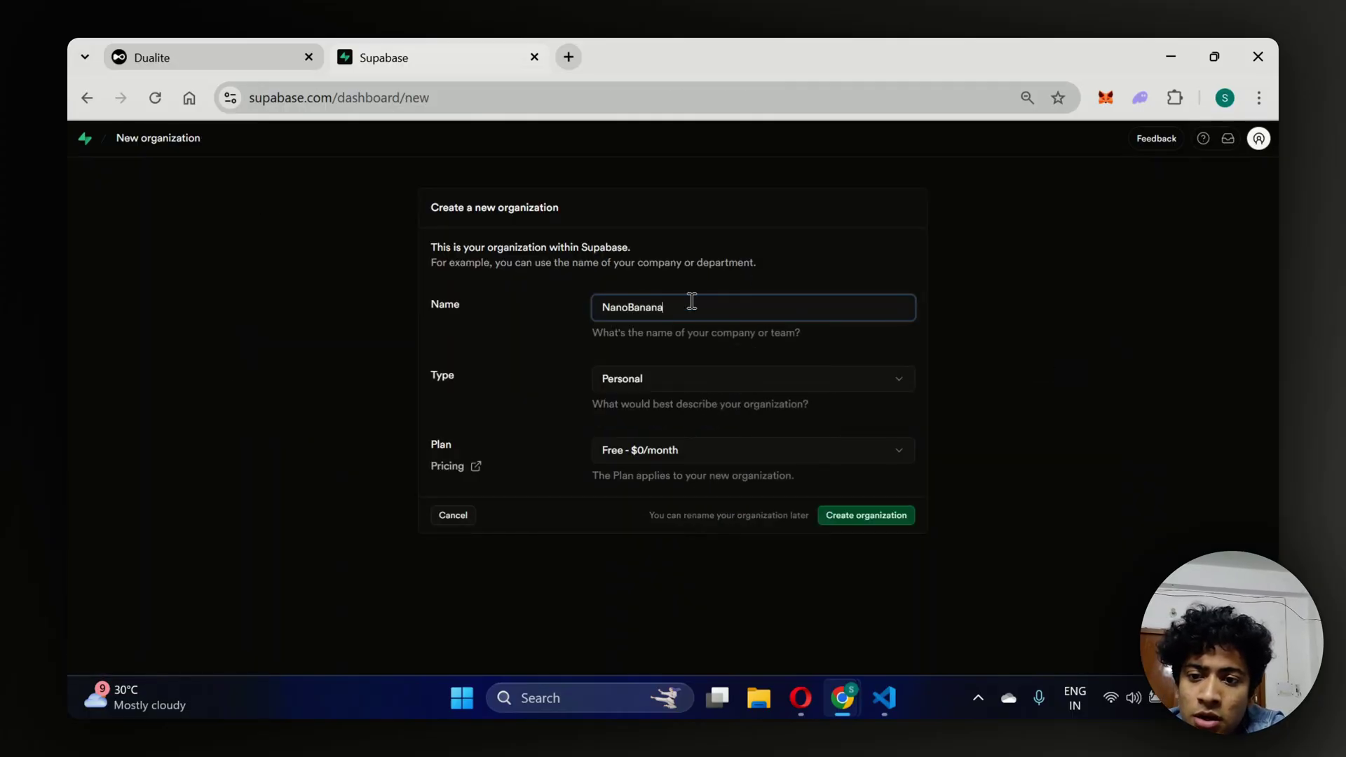
{"action": "left_click", "coordinate": [855, 515]}
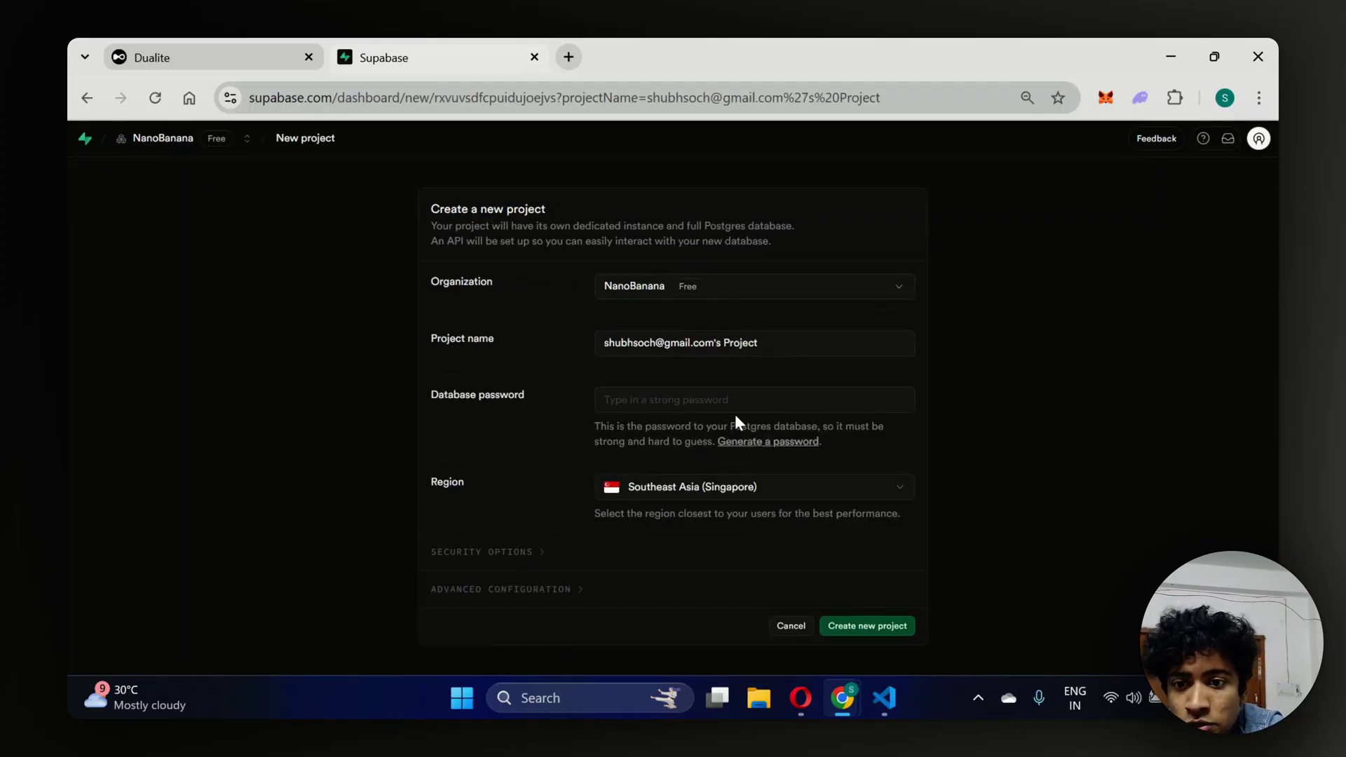
Create the project NanoBananaProject with a database password, then return to the Dualite tab.
{"action": "left_click_drag", "start_coordinate": [729, 343], "coordinate": [578, 331]}
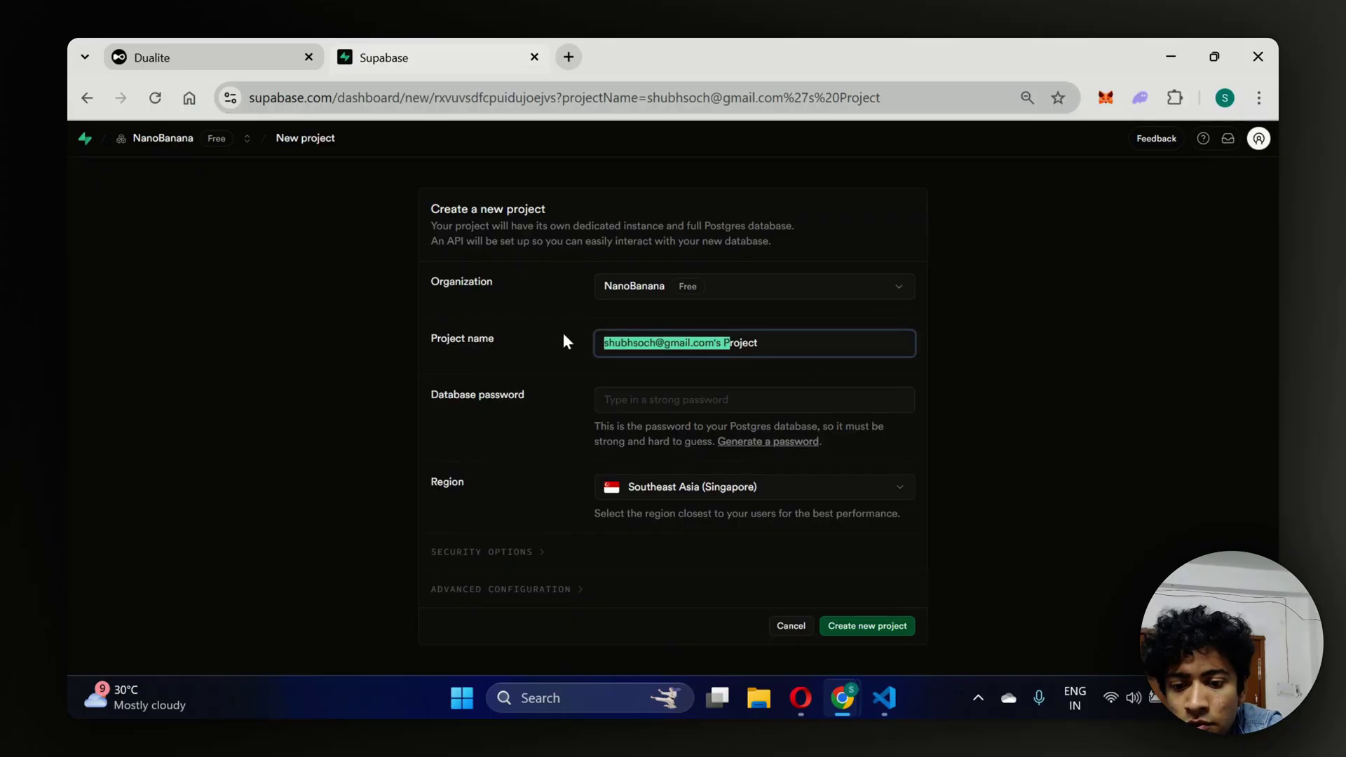
{"action": "key", "text": "BackSpace"}
{"action": "type", "text": "NanoBanana"}
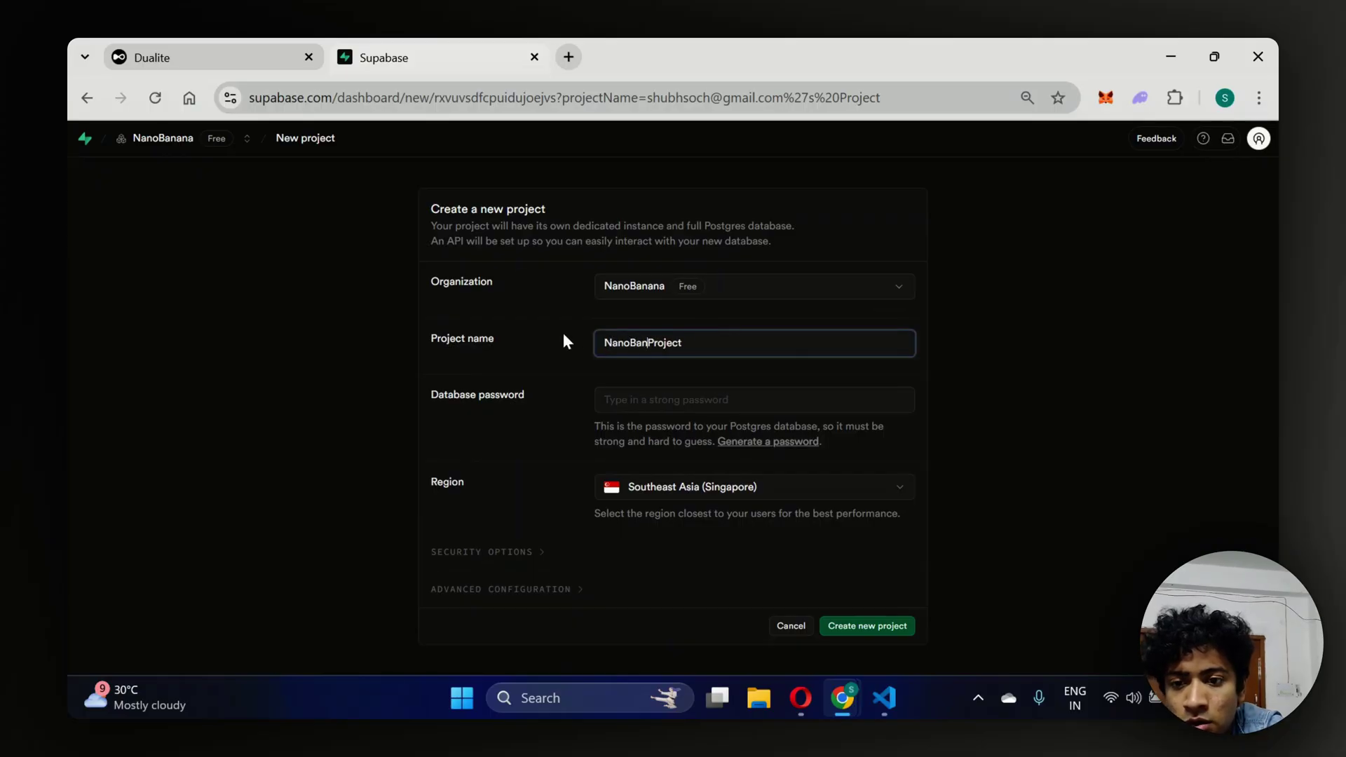
{"action": "left_click", "coordinate": [665, 402]}
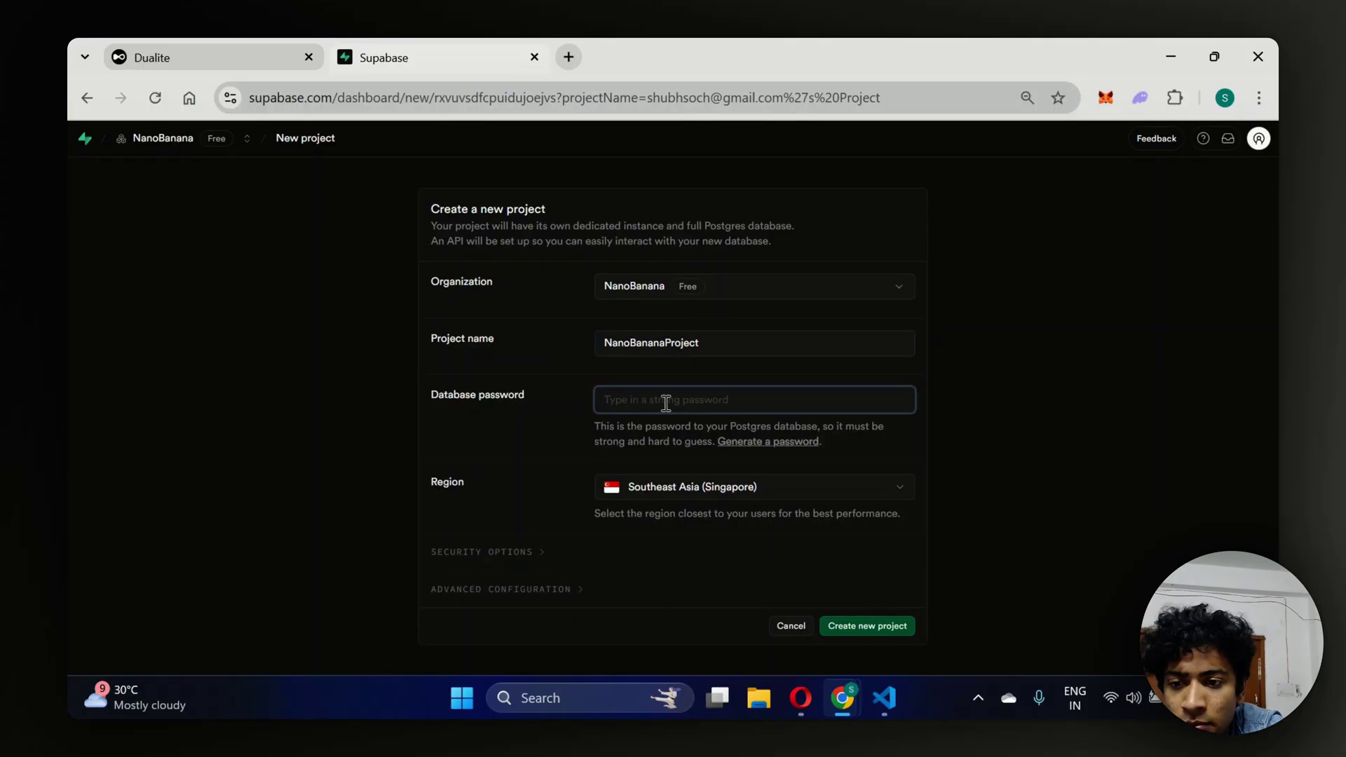
{"action": "type", "text": "123456"}
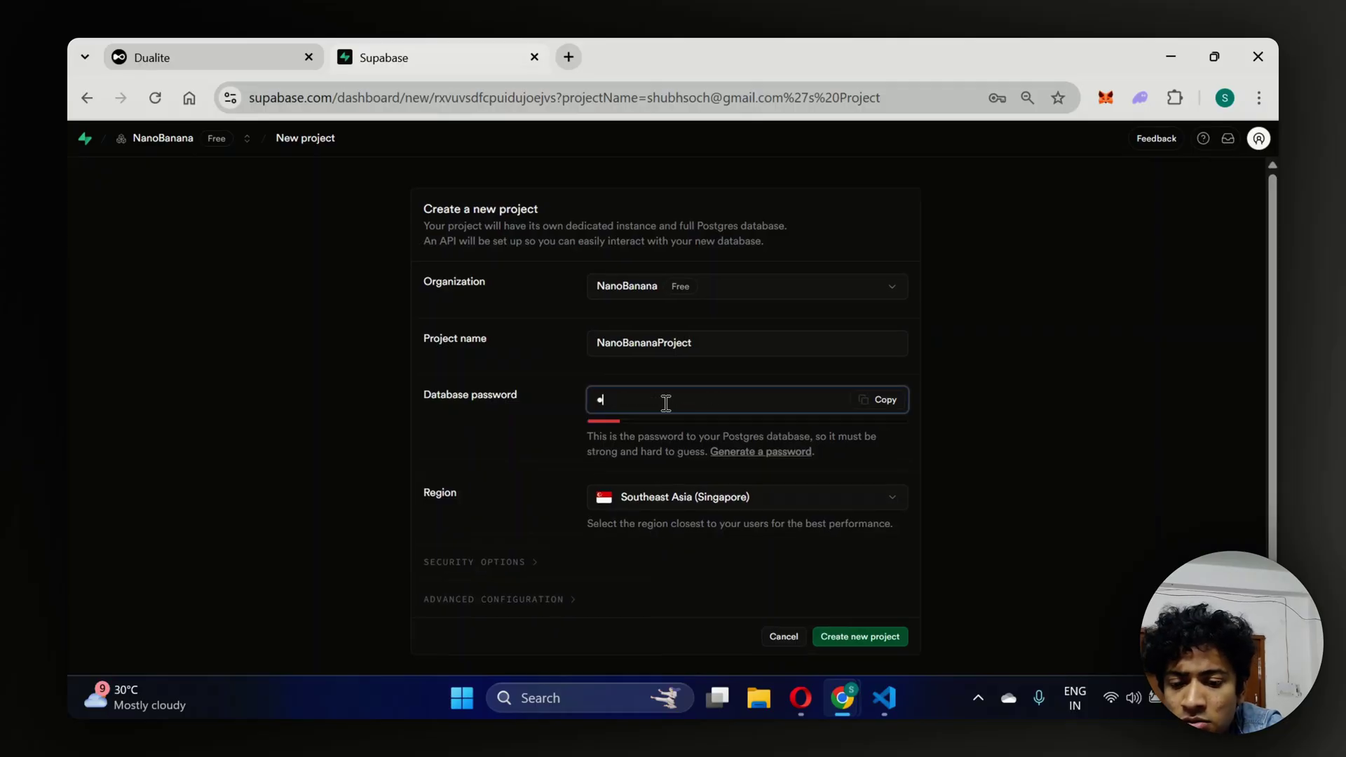
{"action": "type", "text": "789"}
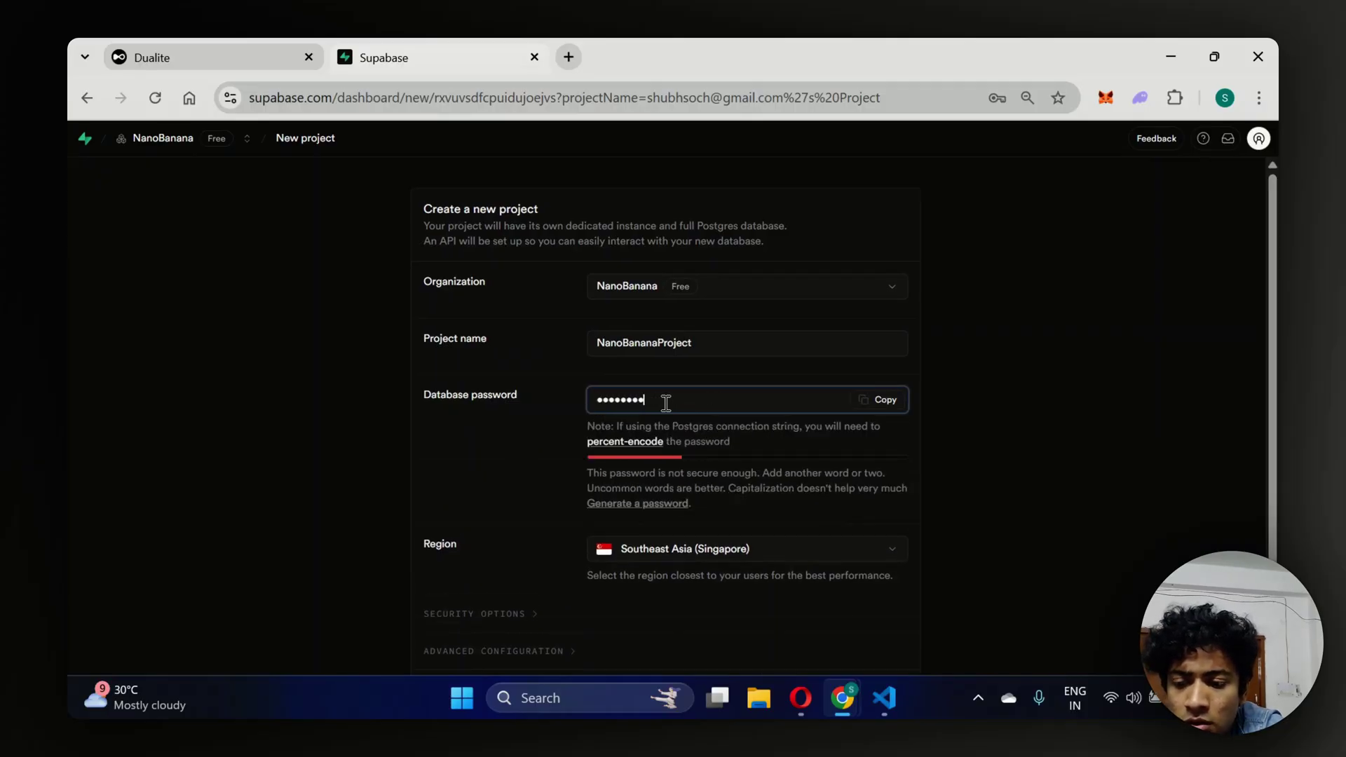
{"action": "scroll", "coordinate": [664, 413], "scroll_direction": "down", "scroll_amount": 1}
{"action": "left_click", "coordinate": [864, 626]}
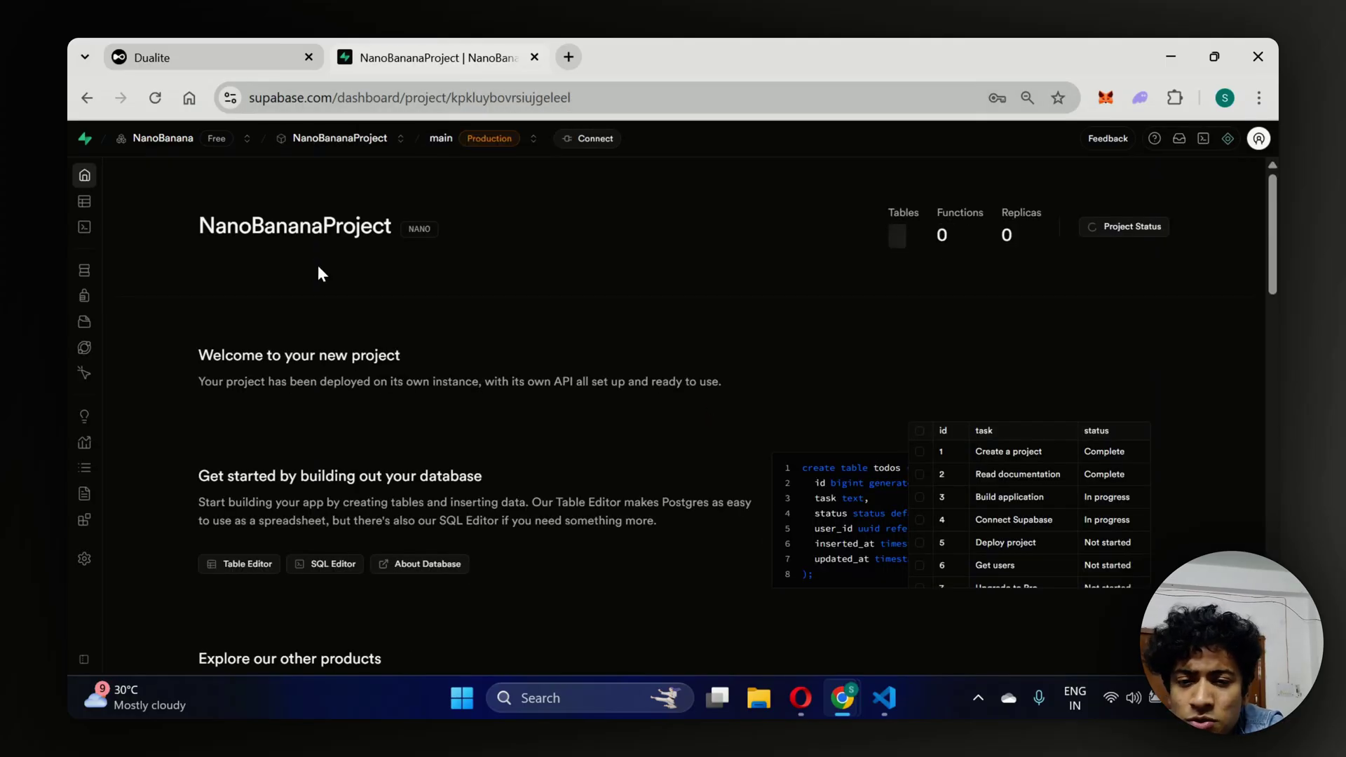
{"action": "left_click_drag", "start_coordinate": [199, 226], "coordinate": [520, 245]}
{"action": "left_click", "coordinate": [521, 245]}
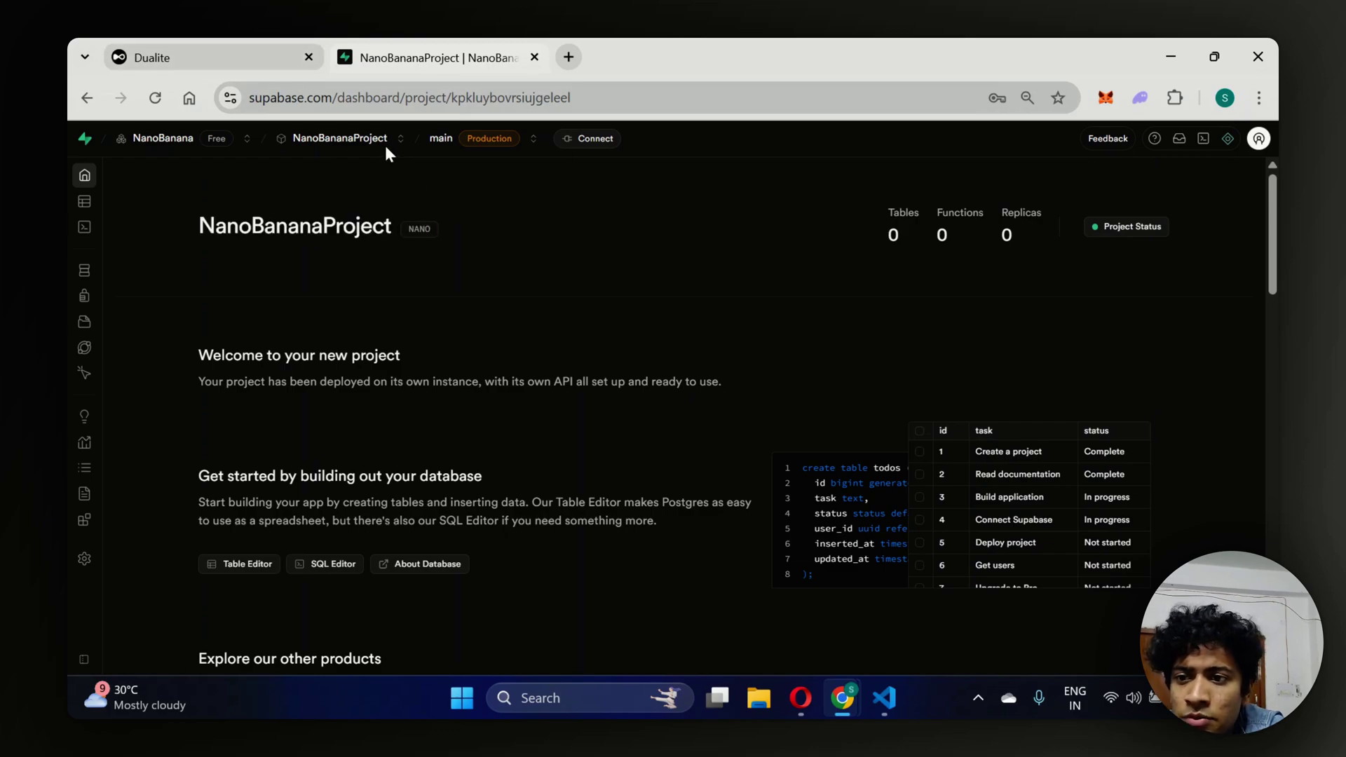
{"action": "left_click", "coordinate": [221, 45]}
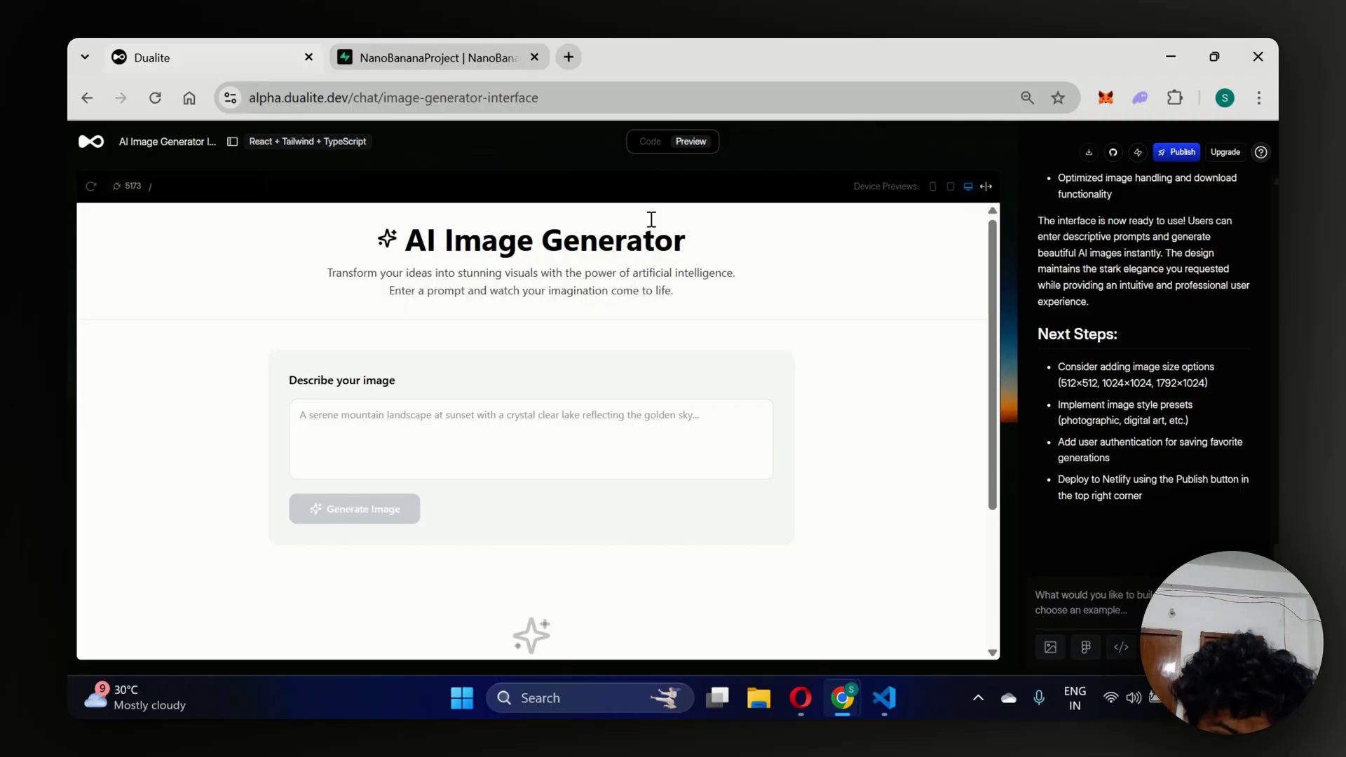
Enter 'A serene mountain with a mountain deer climbing up with his mom' and click Generate Image.
{"action": "left_click", "coordinate": [618, 414]}
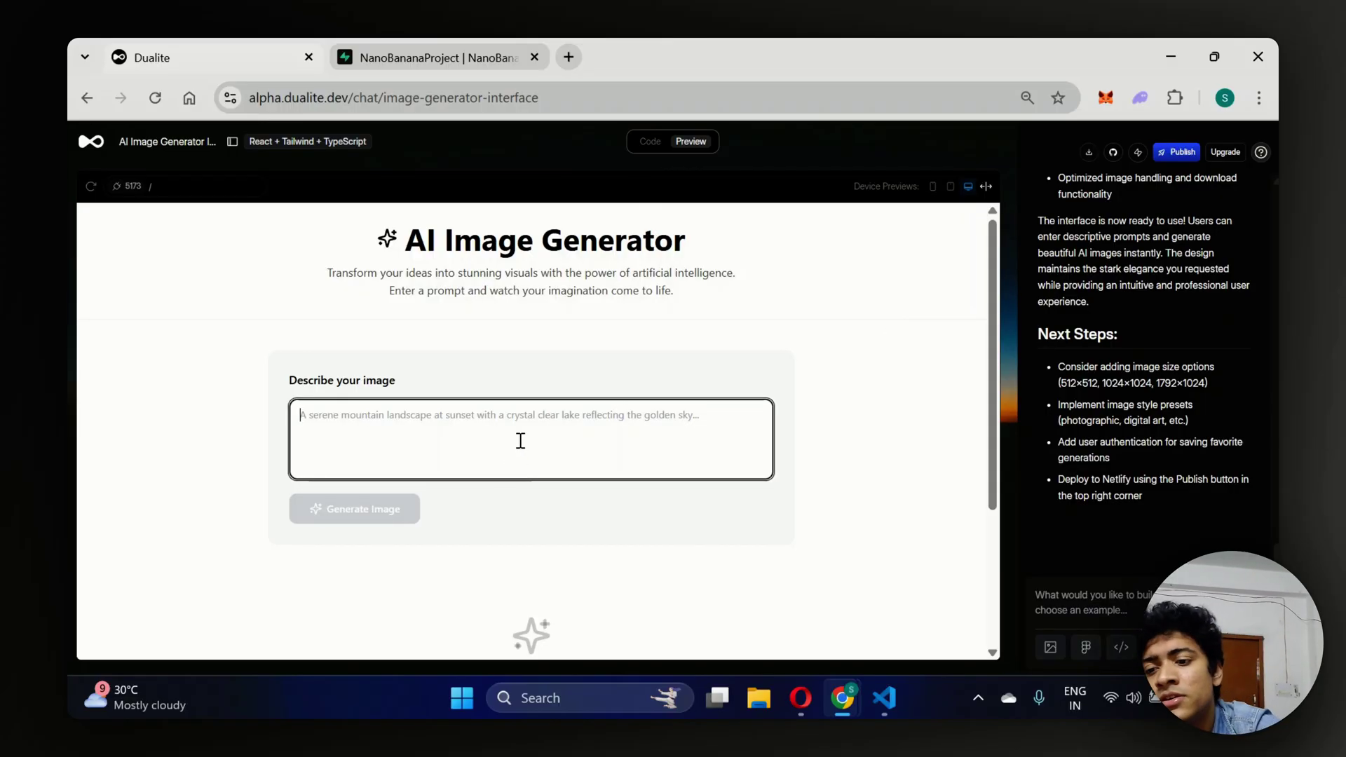
{"action": "type", "text": "A serene"}
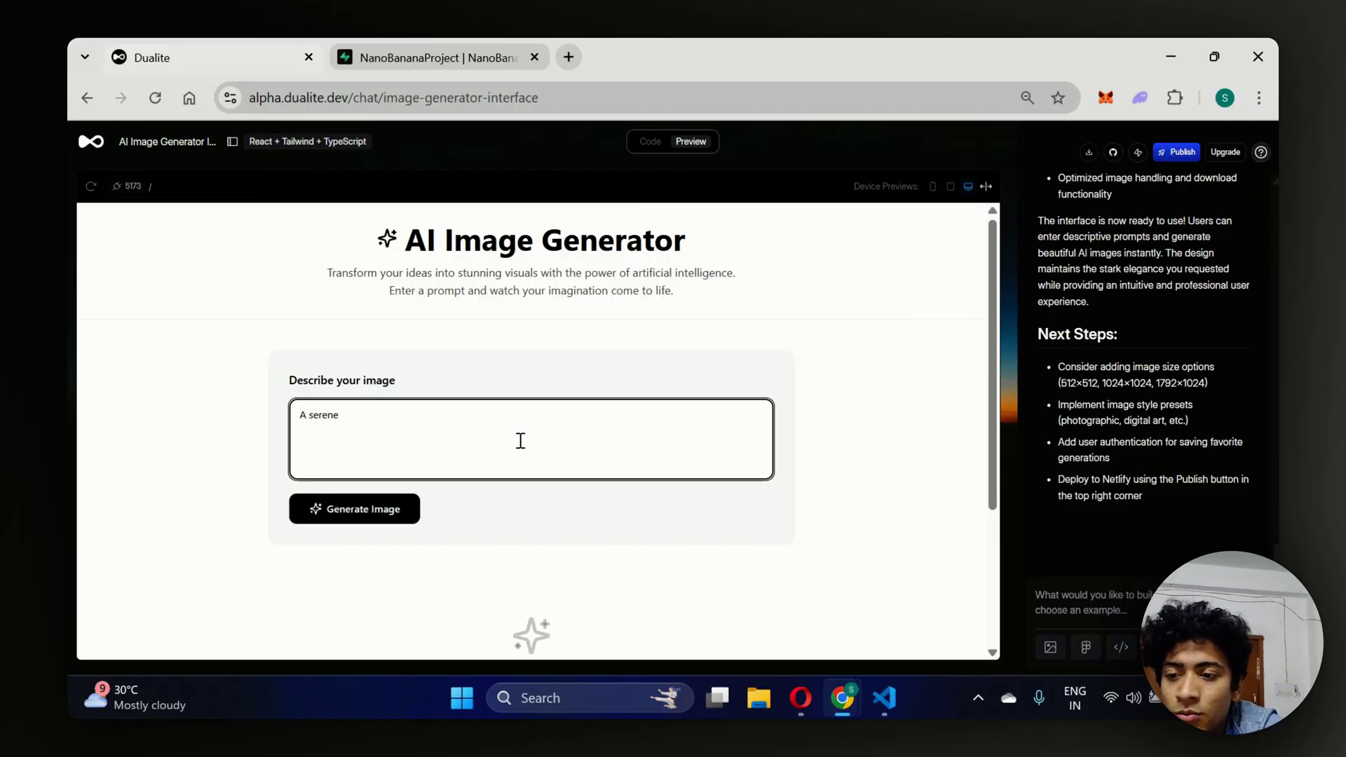
{"action": "key", "text": "BackSpace"}
{"action": "key", "text": "BackSpace"}
{"action": "key", "text": "BackSpace"}
{"action": "key", "text": "BackSpace"}
{"action": "key", "text": "BackSpace"}
{"action": "key", "text": "BackSpace"}
{"action": "key", "text": "BackSpace"}
{"action": "key", "text": "BackSpace"}
{"action": "key", "text": "BackSpace"}
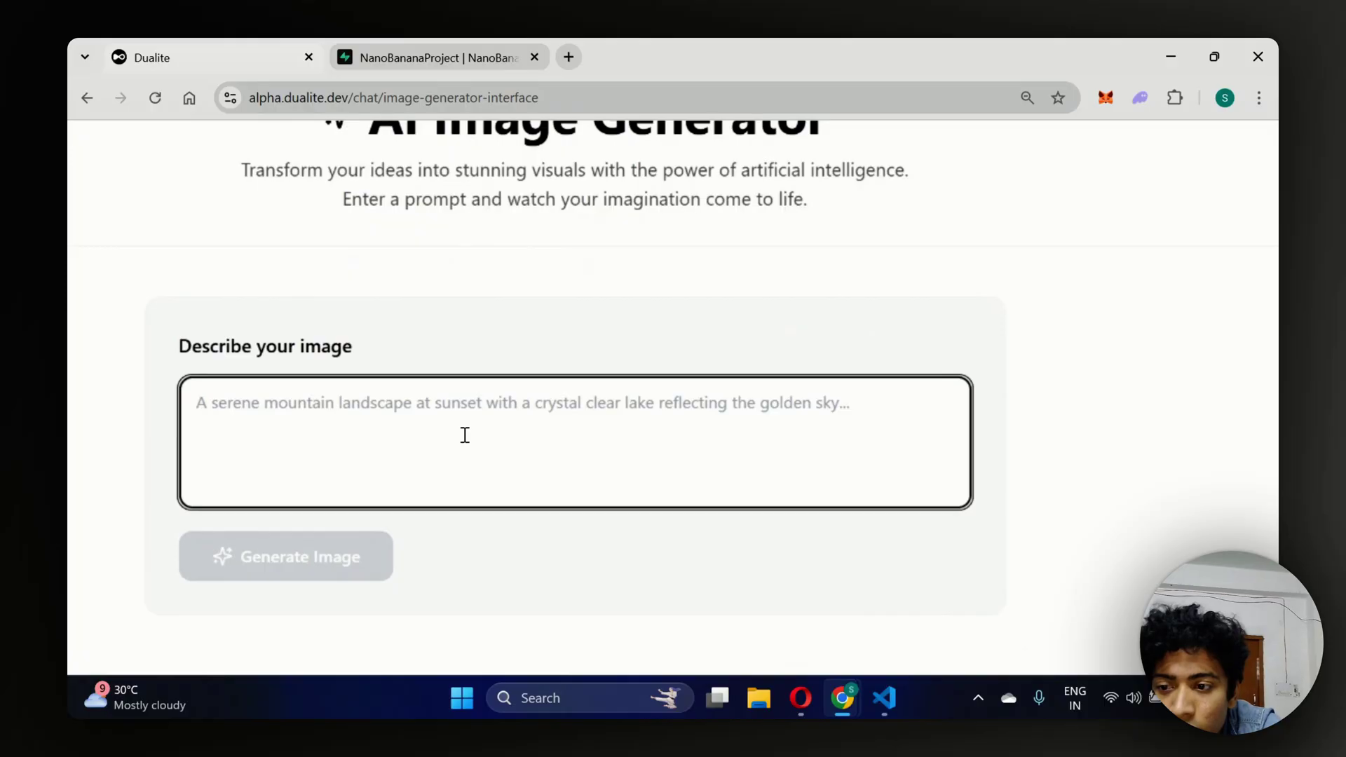
{"action": "type", "text": "A serene "}
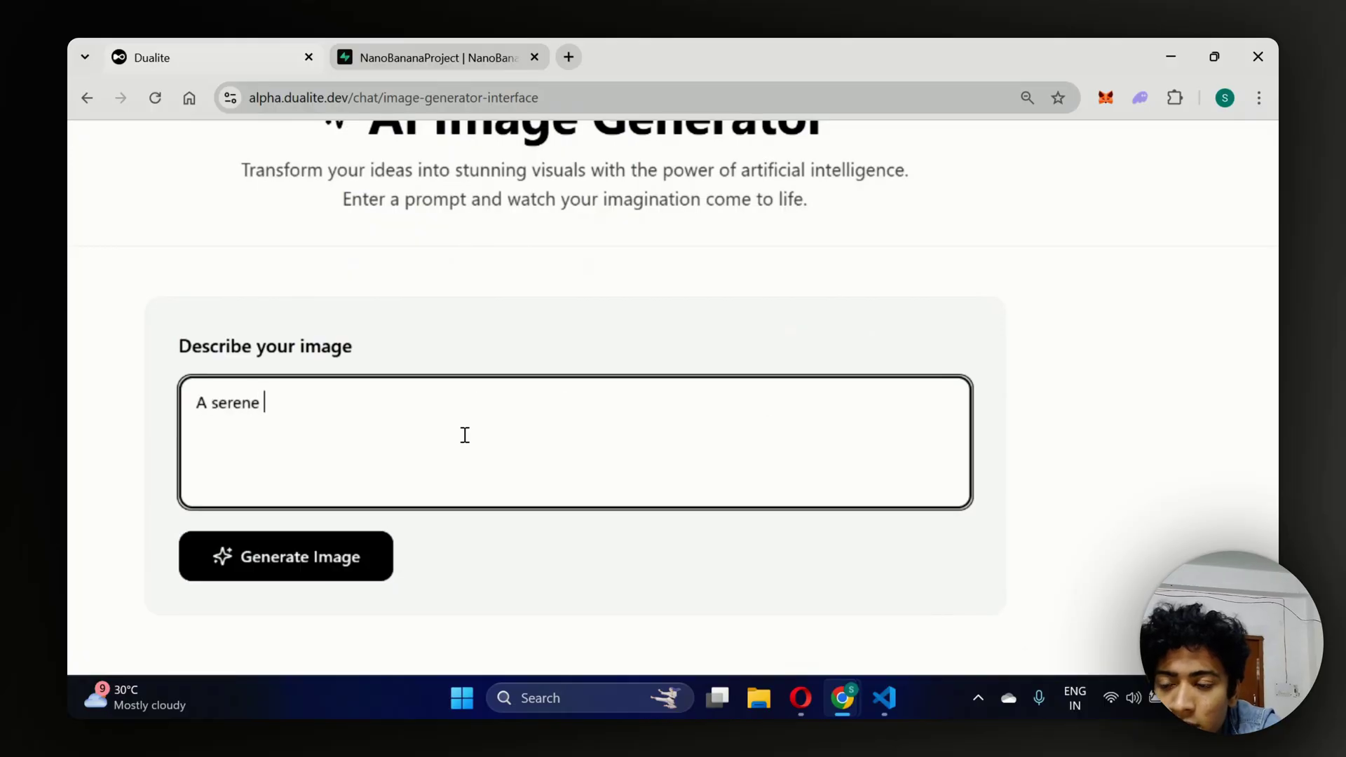
{"action": "type", "text": "mountain with a"}
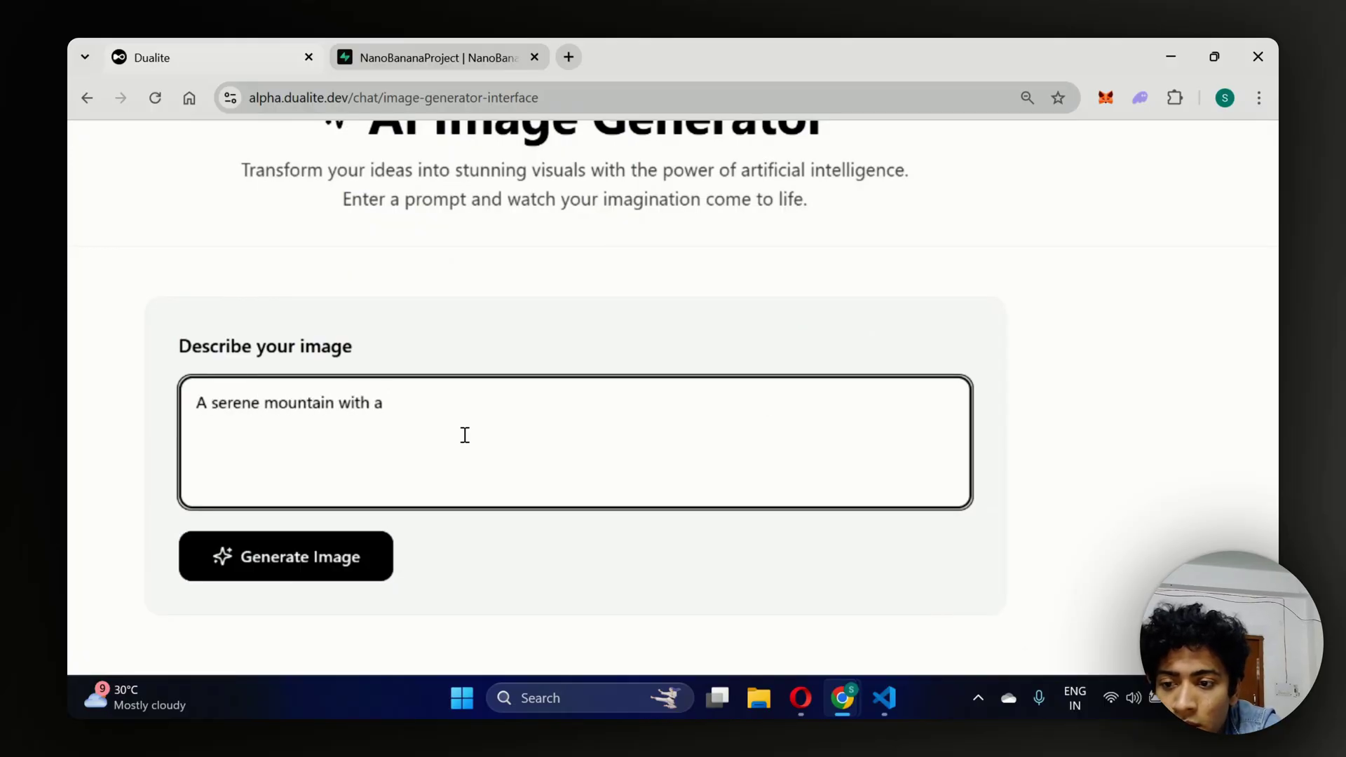
{"action": "type", "text": " mountain de"}
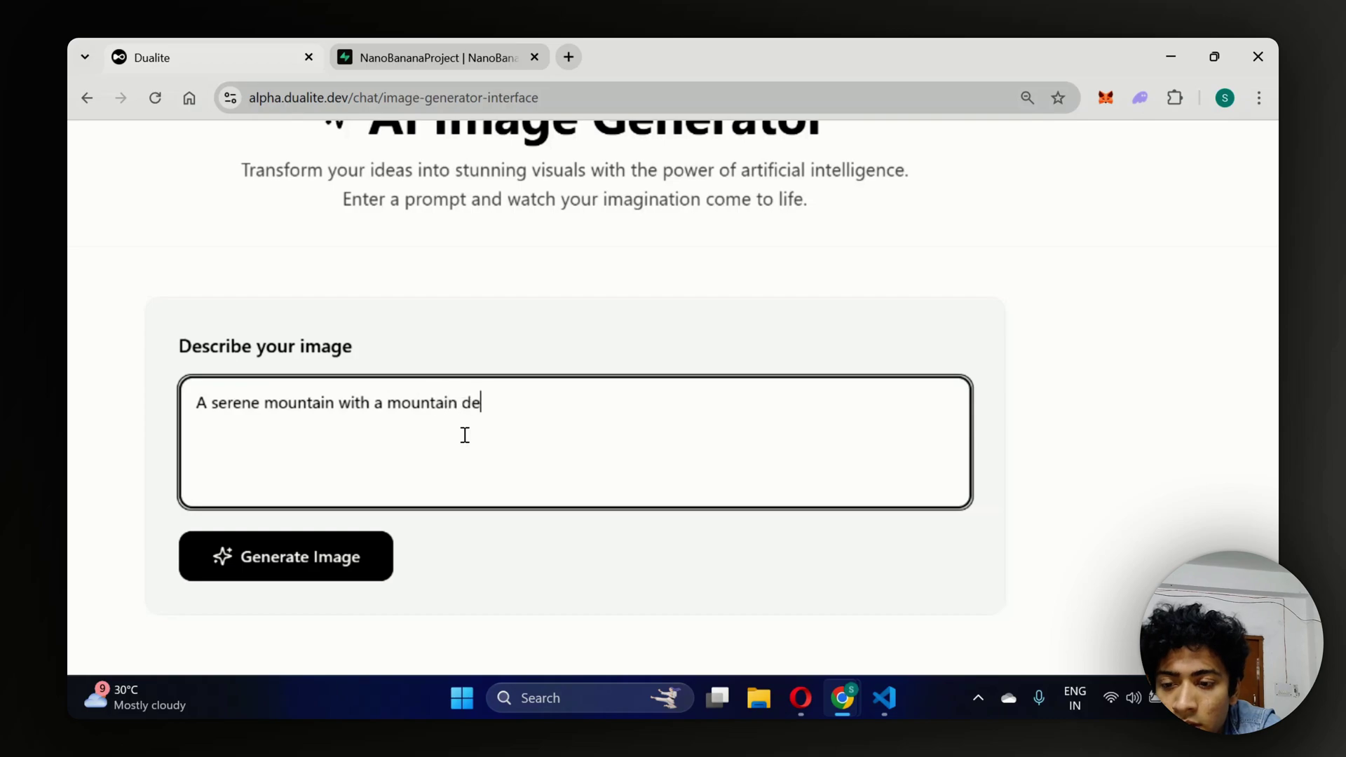
{"action": "type", "text": "er clim"}
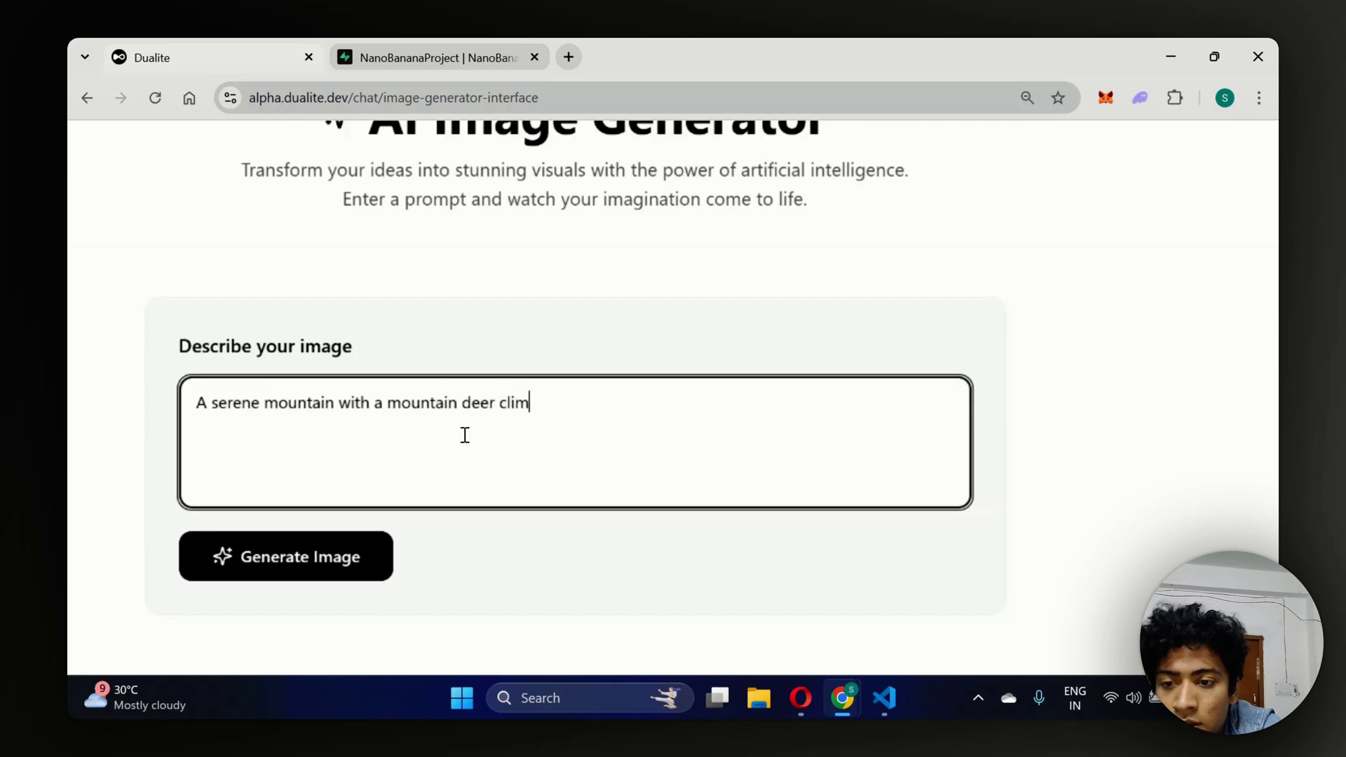
{"action": "type", "text": "bim"}
{"action": "key", "text": "BackSpace"}
{"action": "type", "text": "ng up with "}
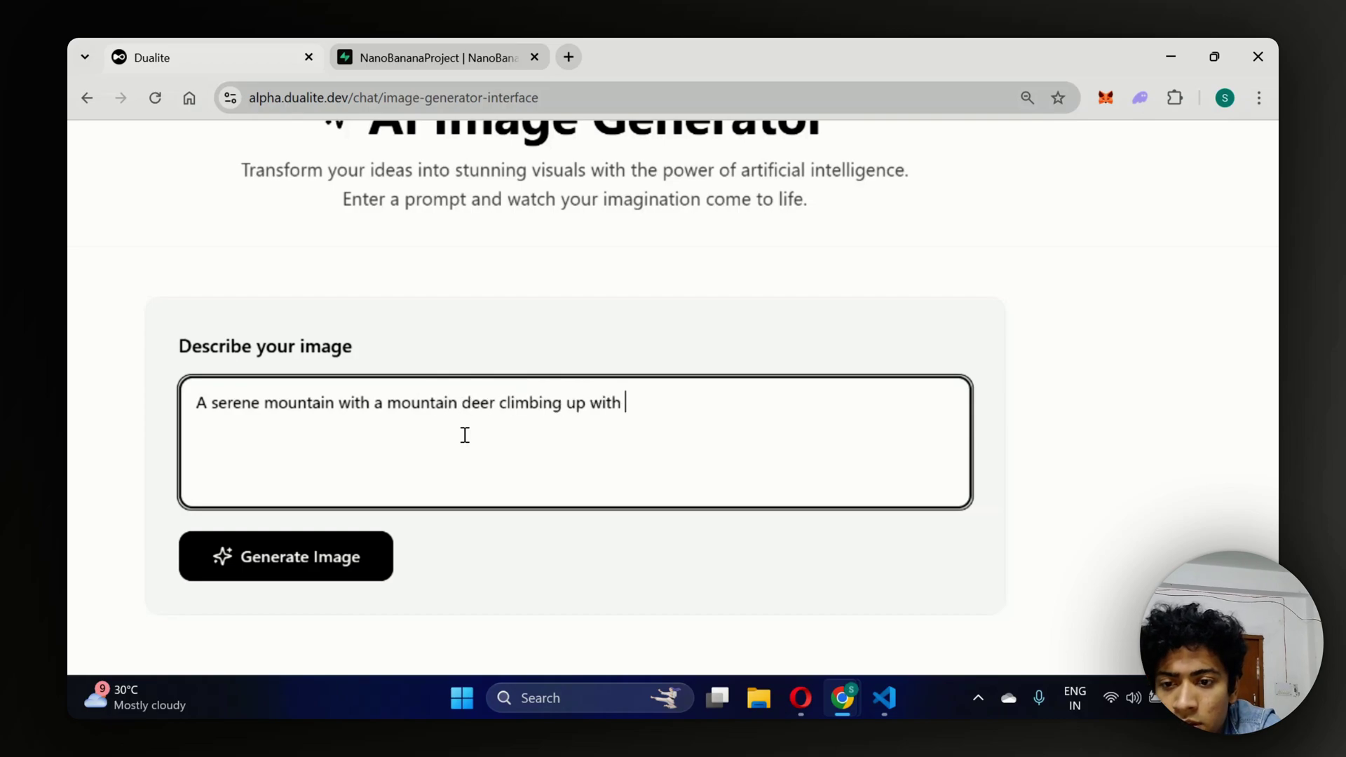
{"action": "type", "text": "his mom"}
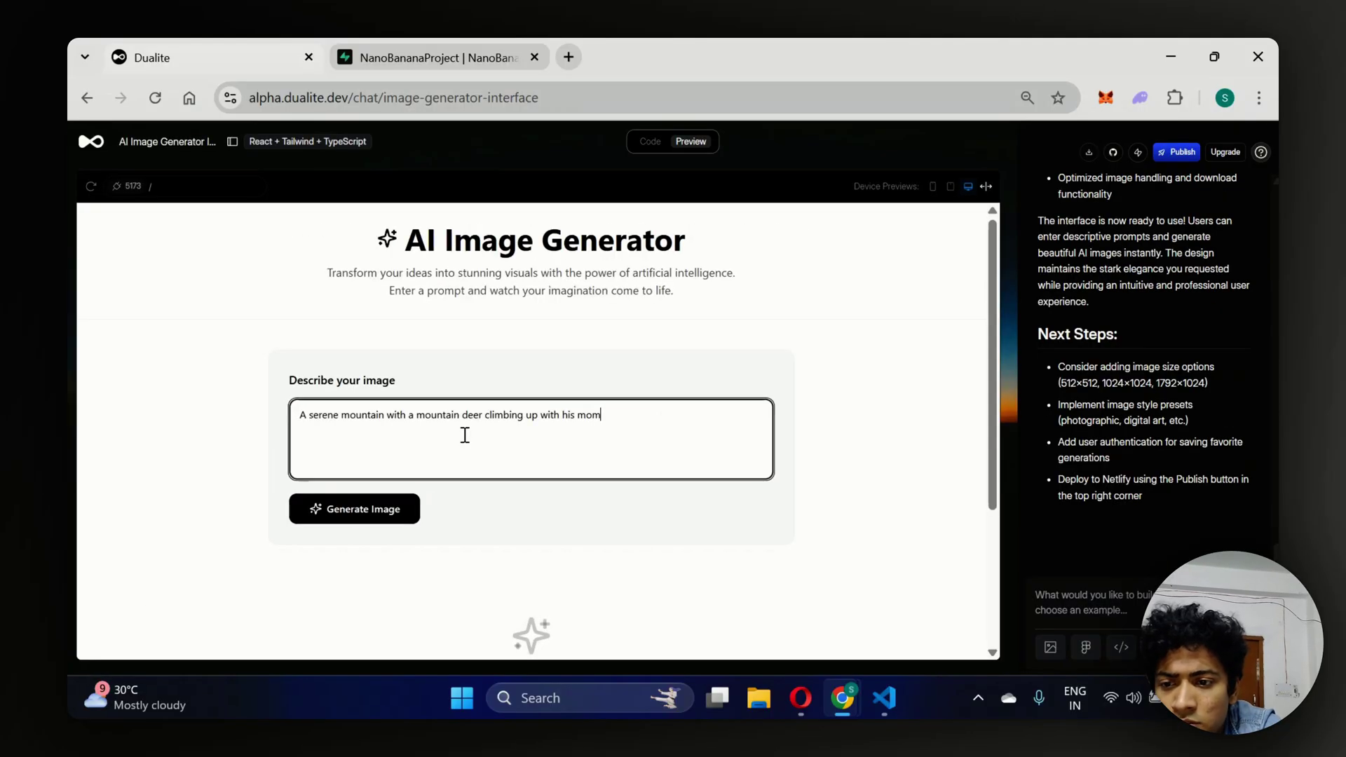
{"action": "left_click", "coordinate": [354, 509]}
While the image generates, highlight the AI Image Generator title and subtitles in the preview.
{"action": "scroll", "coordinate": [661, 410], "scroll_direction": "down", "scroll_amount": 1}
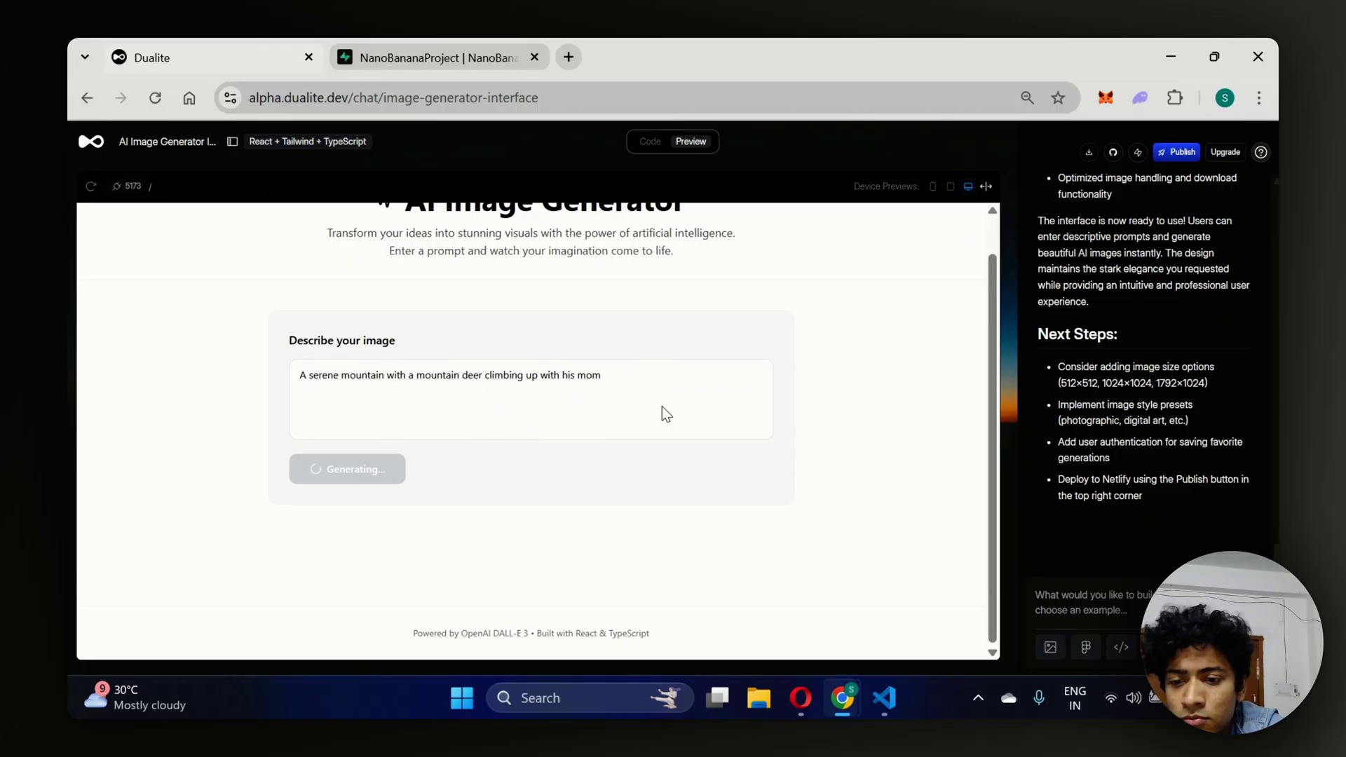
{"action": "scroll", "coordinate": [662, 406], "scroll_direction": "up", "scroll_amount": 1}
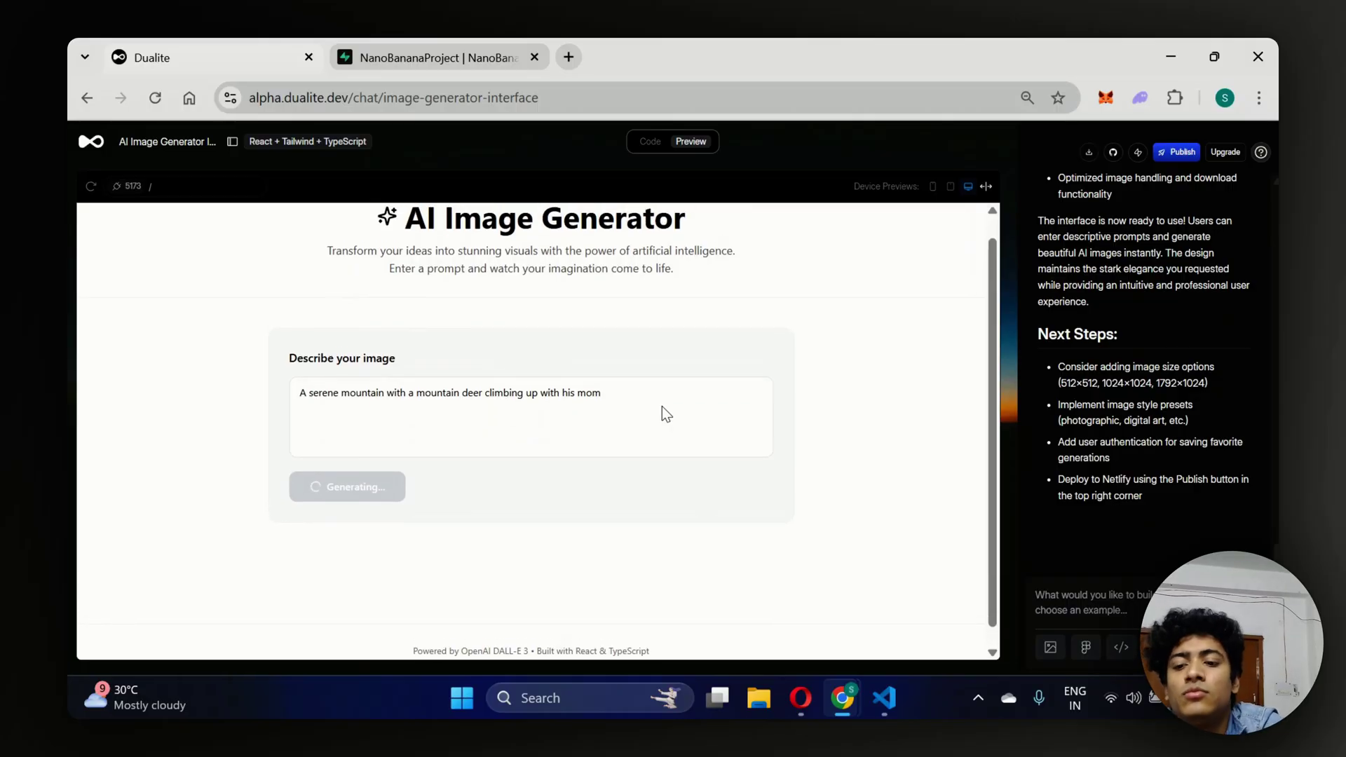
{"action": "scroll", "coordinate": [662, 413], "scroll_direction": "up", "scroll_amount": 1}
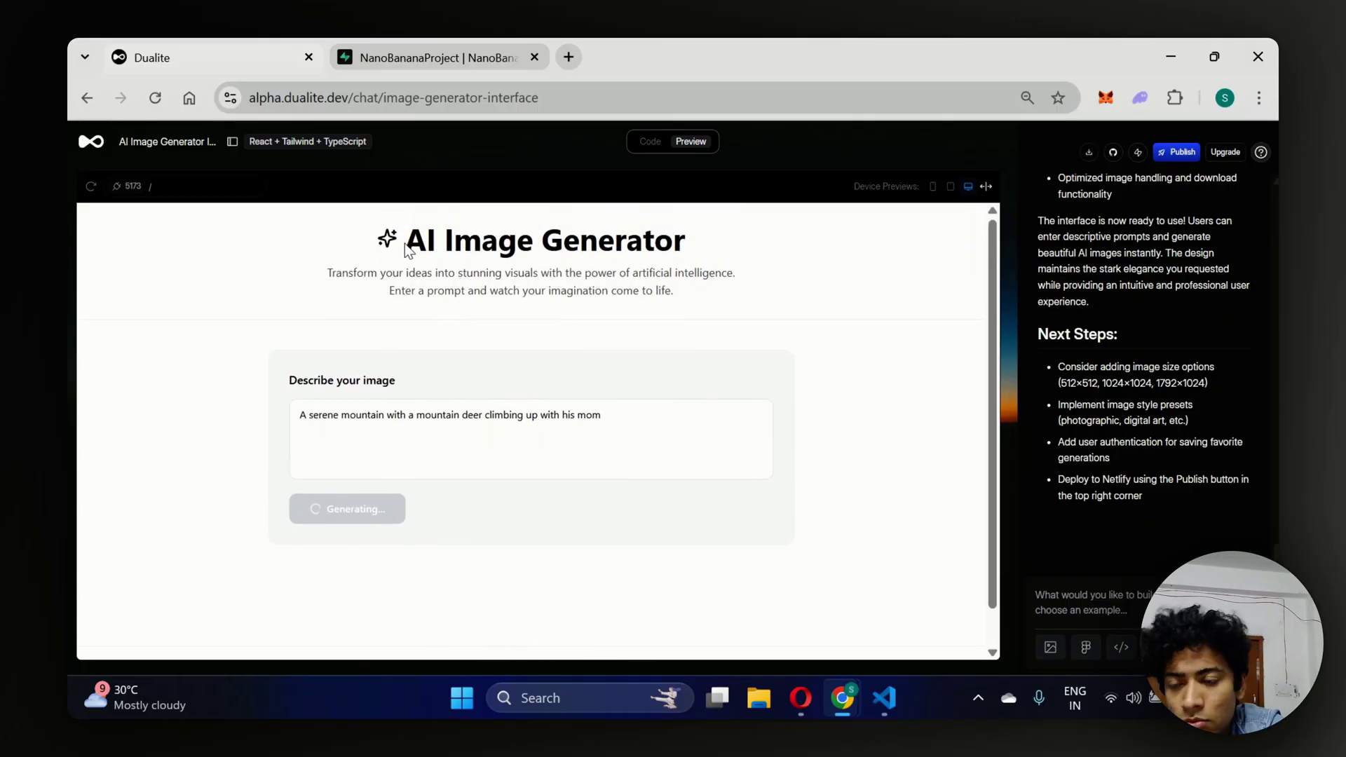
{"action": "left_click_drag", "start_coordinate": [407, 249], "coordinate": [708, 288]}
{"action": "left_click", "coordinate": [696, 297]}
{"action": "left_click", "coordinate": [410, 246]}
{"action": "left_click", "coordinate": [708, 295]}
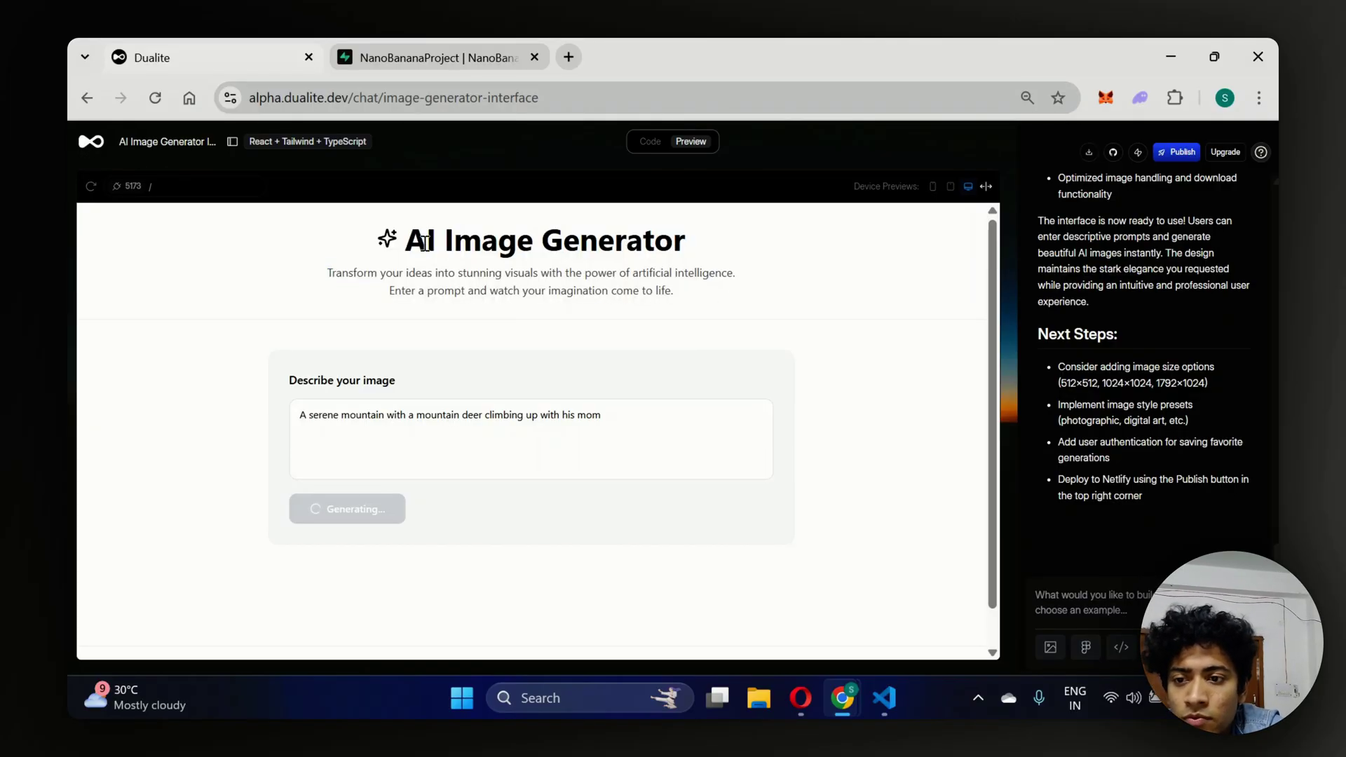
{"action": "left_click_drag", "start_coordinate": [411, 246], "coordinate": [701, 292]}
{"action": "left_click", "coordinate": [700, 292]}
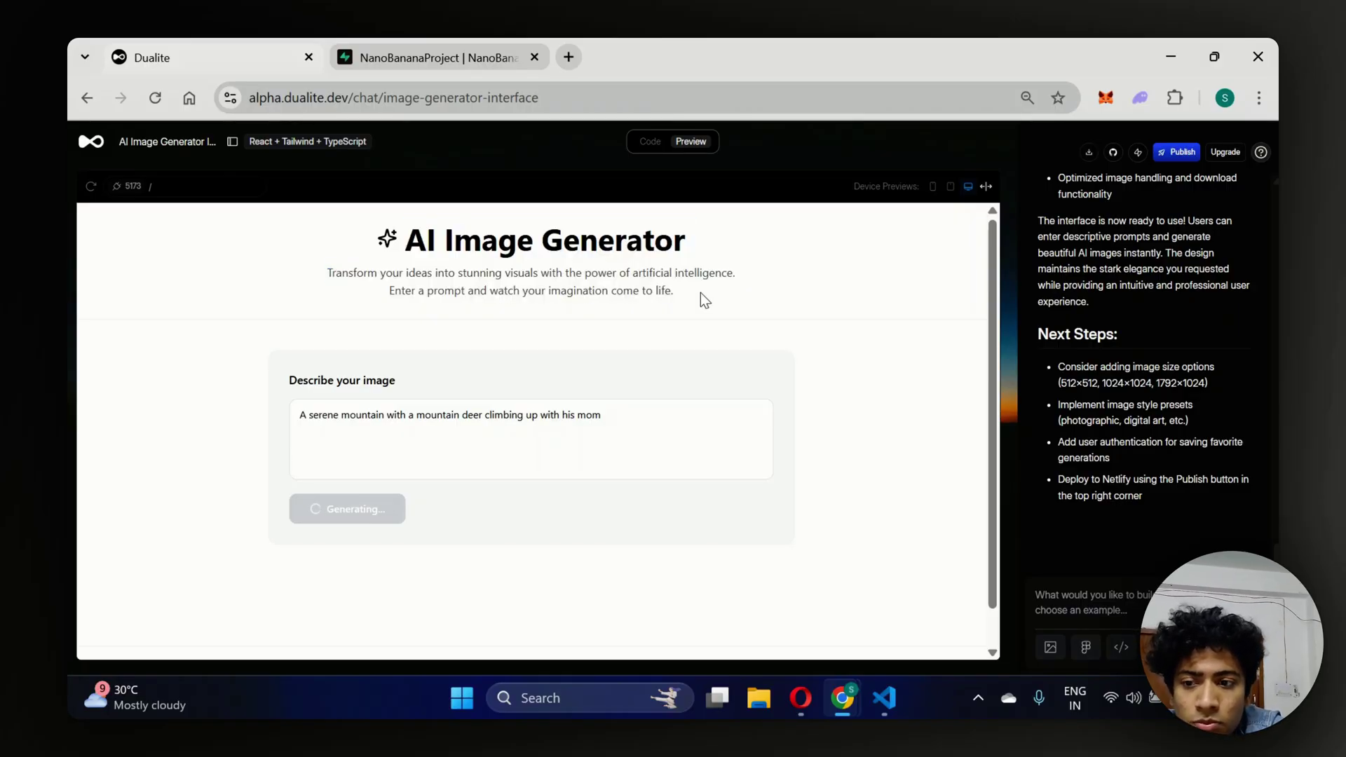
Scroll down to the mountain-and-deer painting under Generated Images, then back to the top.
{"action": "scroll", "coordinate": [700, 292], "scroll_direction": "down", "scroll_amount": 1}
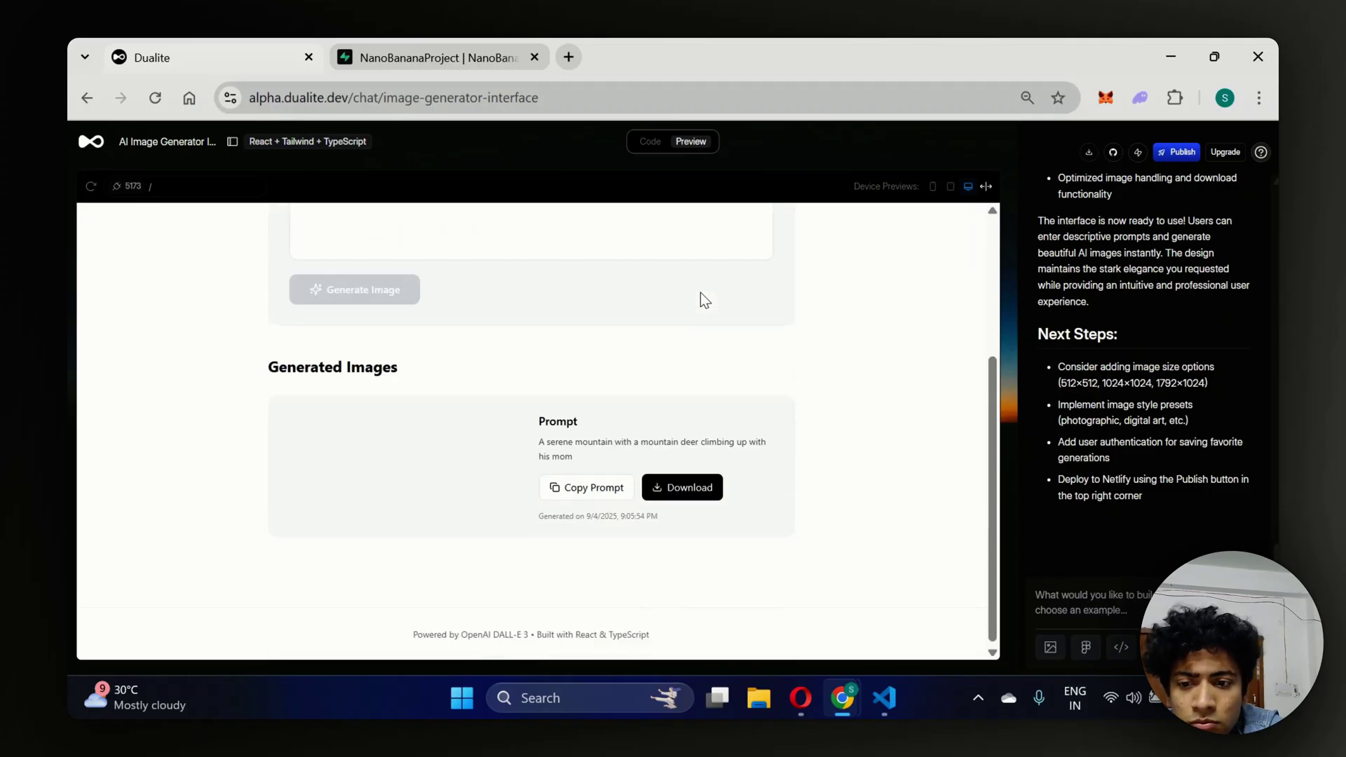
{"action": "scroll", "coordinate": [405, 519], "scroll_direction": "down", "scroll_amount": 3}
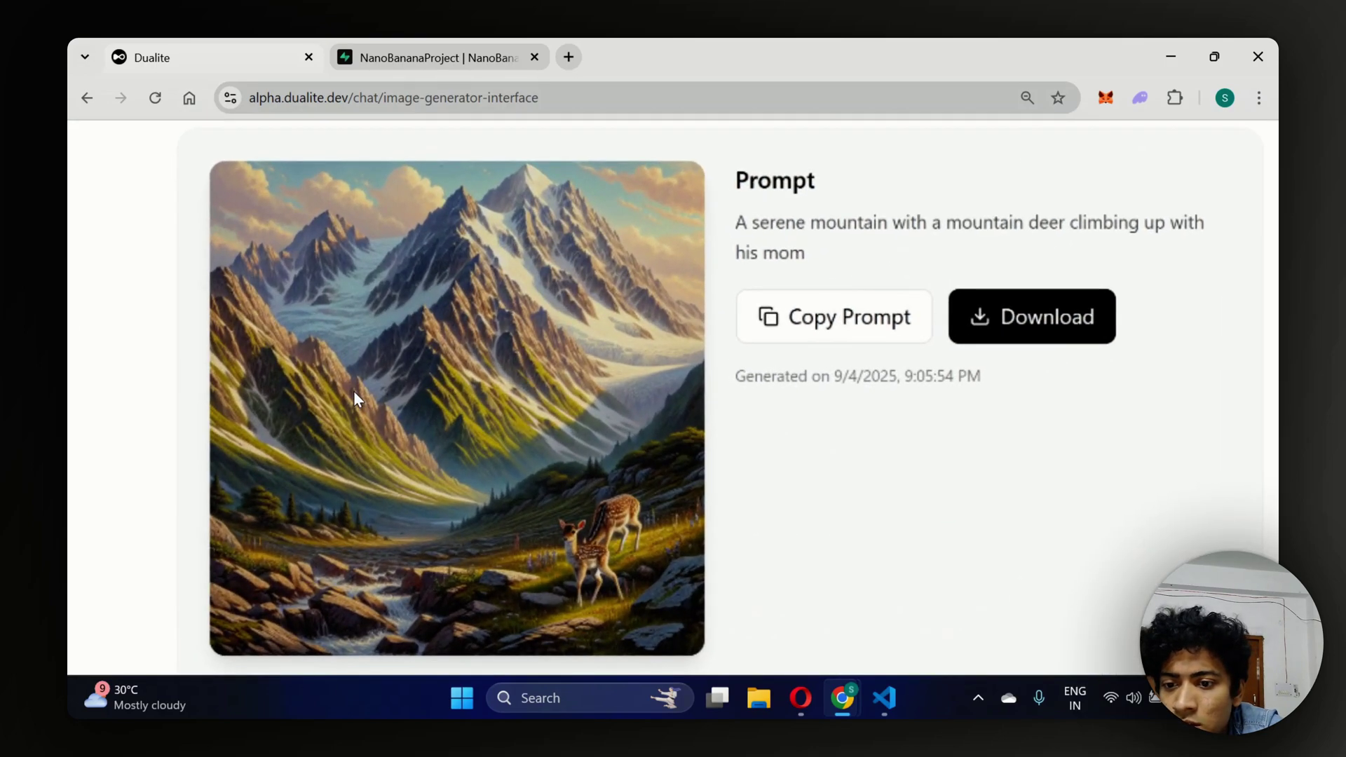
{"action": "scroll", "coordinate": [496, 313], "scroll_direction": "up", "scroll_amount": 3}
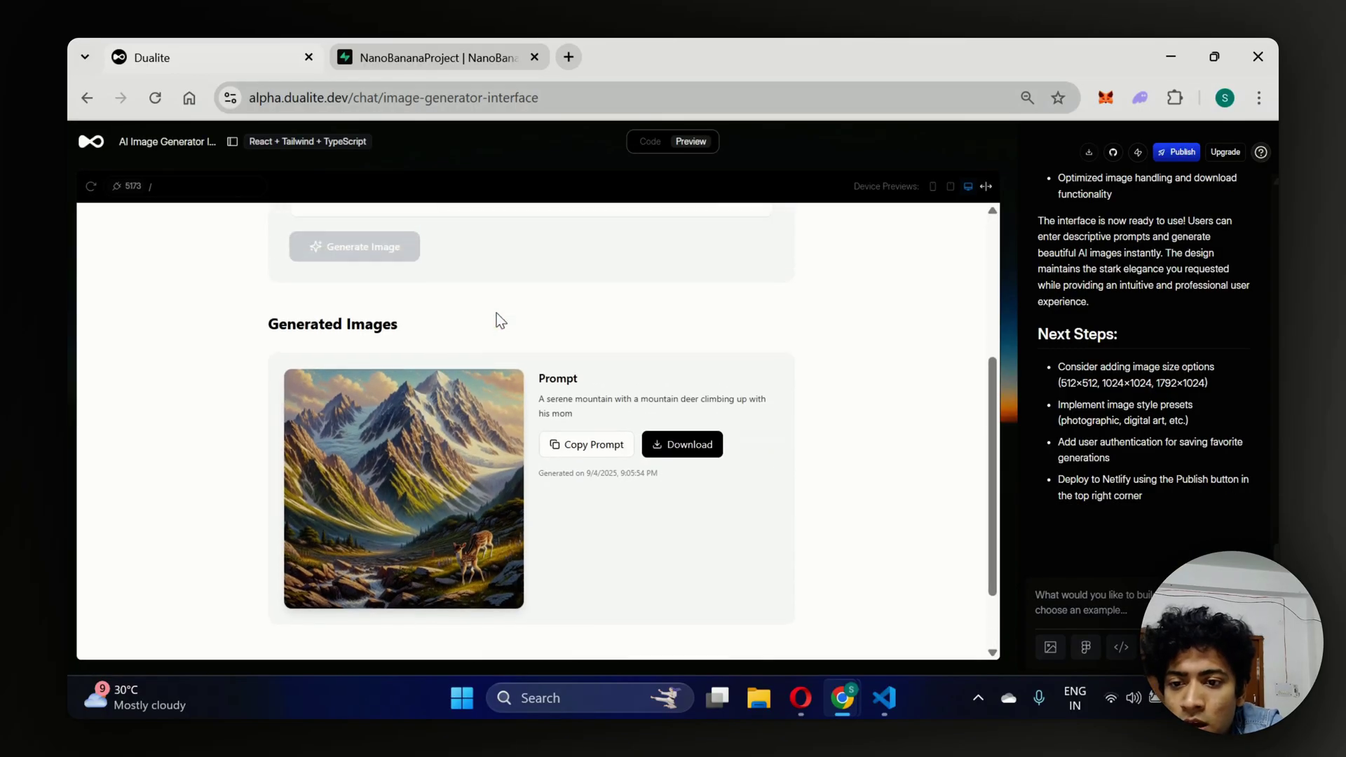
{"action": "scroll", "coordinate": [496, 313], "scroll_direction": "up", "scroll_amount": 3}
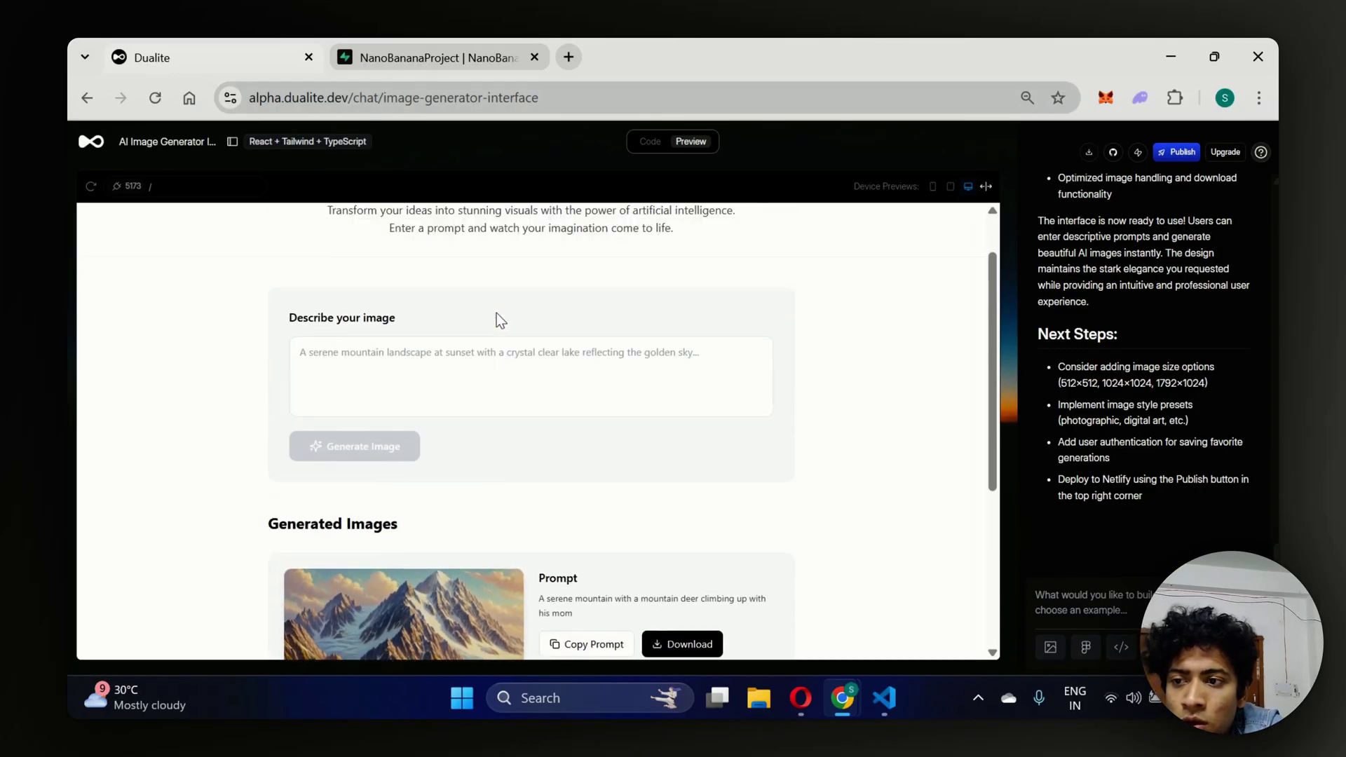
Reload the app preview and check the empty 'Ready to create something amazing?' gallery.
{"action": "left_click", "coordinate": [91, 188]}
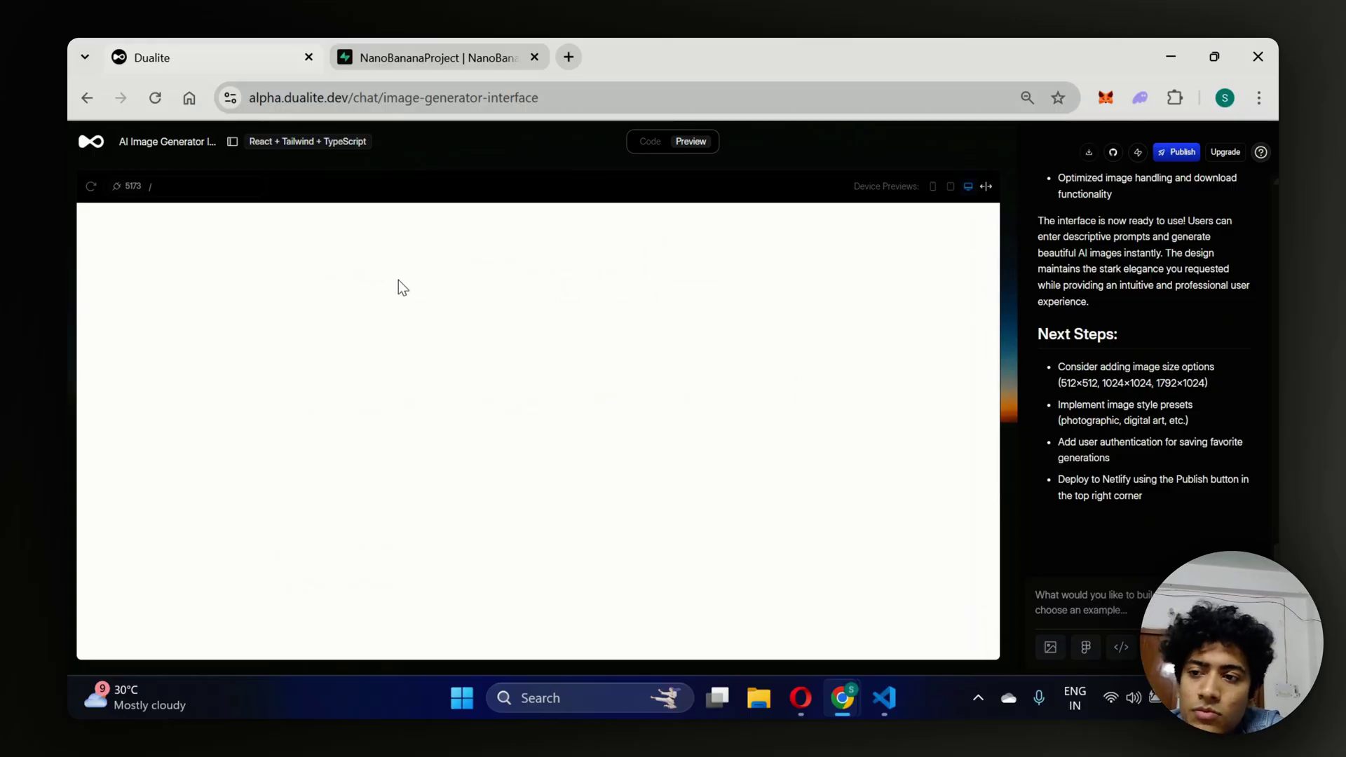
{"action": "scroll", "coordinate": [400, 280], "scroll_direction": "down", "scroll_amount": 2}
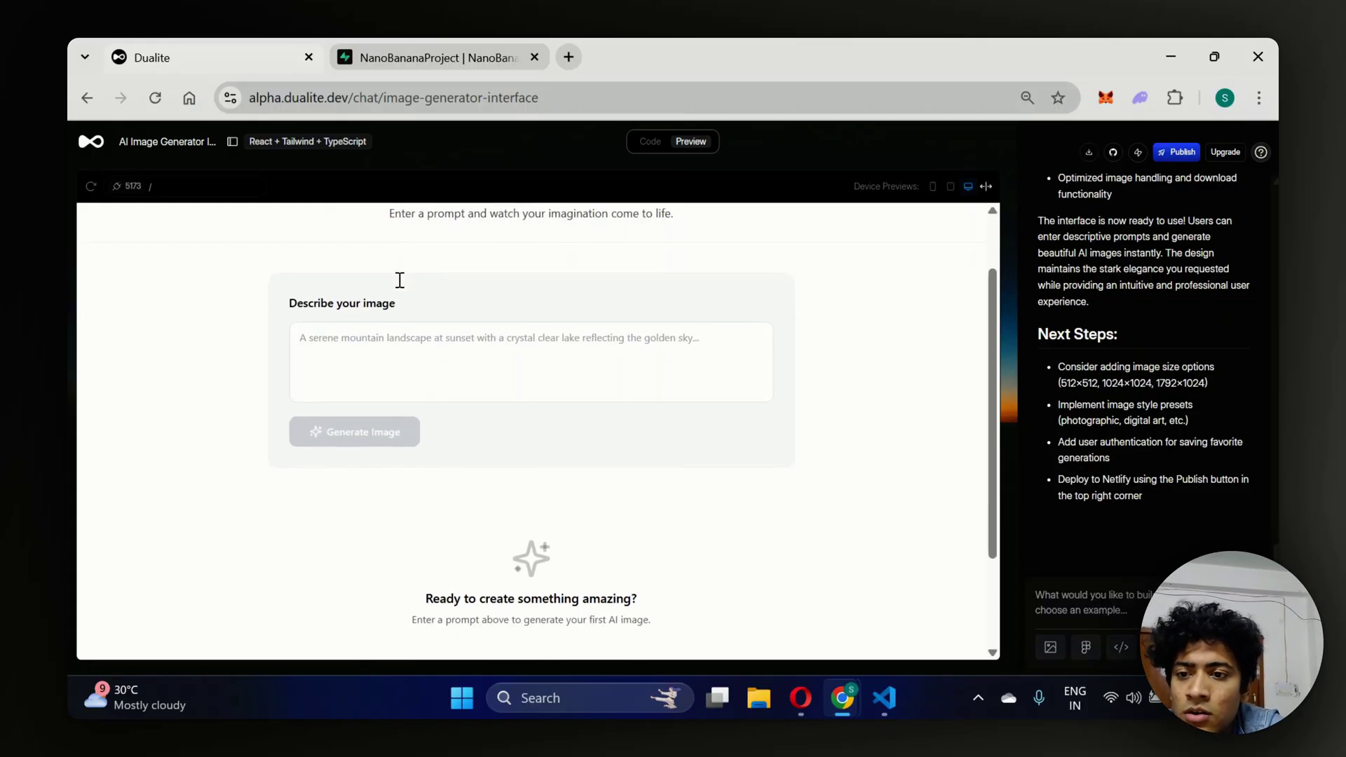
{"action": "scroll", "coordinate": [399, 280], "scroll_direction": "up", "scroll_amount": 2}
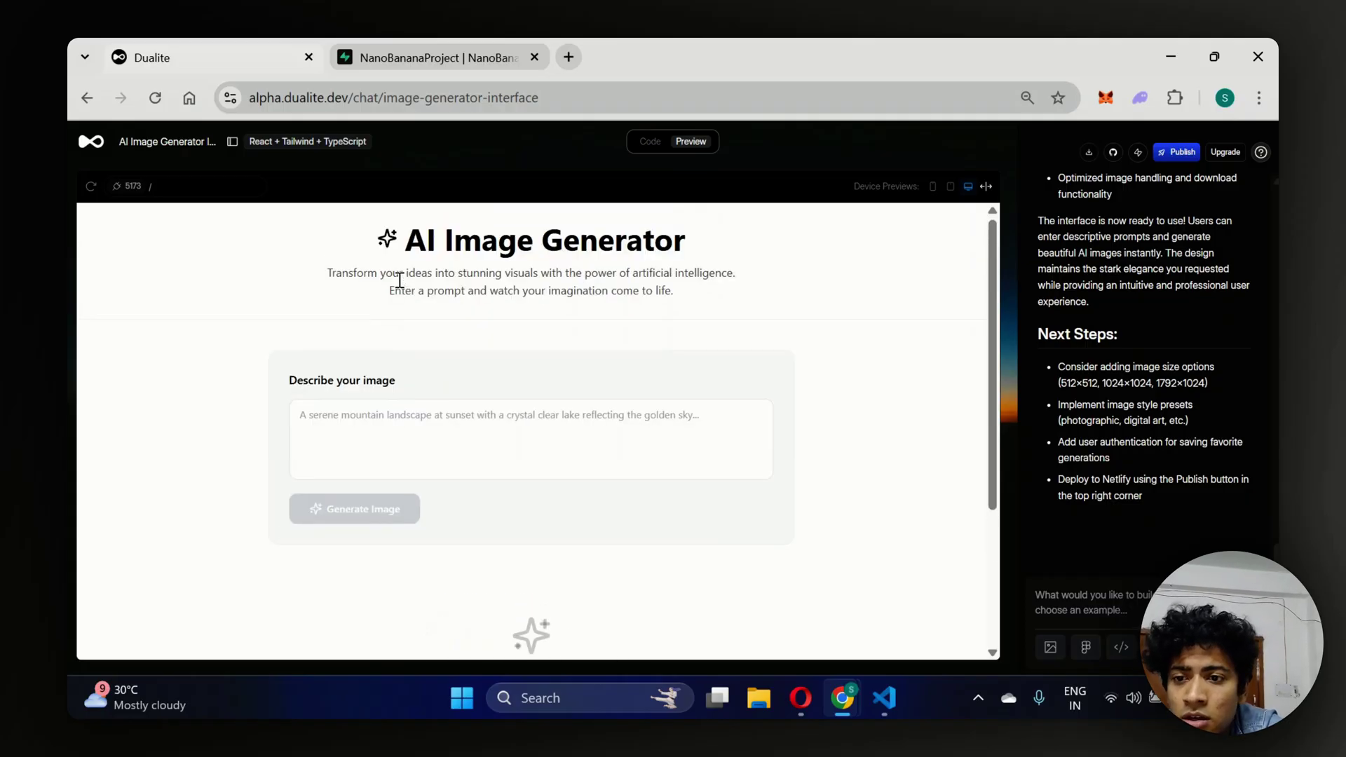
{"action": "left_click_drag", "start_coordinate": [364, 210], "coordinate": [331, 243]}
{"action": "left_click", "coordinate": [685, 313]}
{"action": "left_click", "coordinate": [331, 242]}
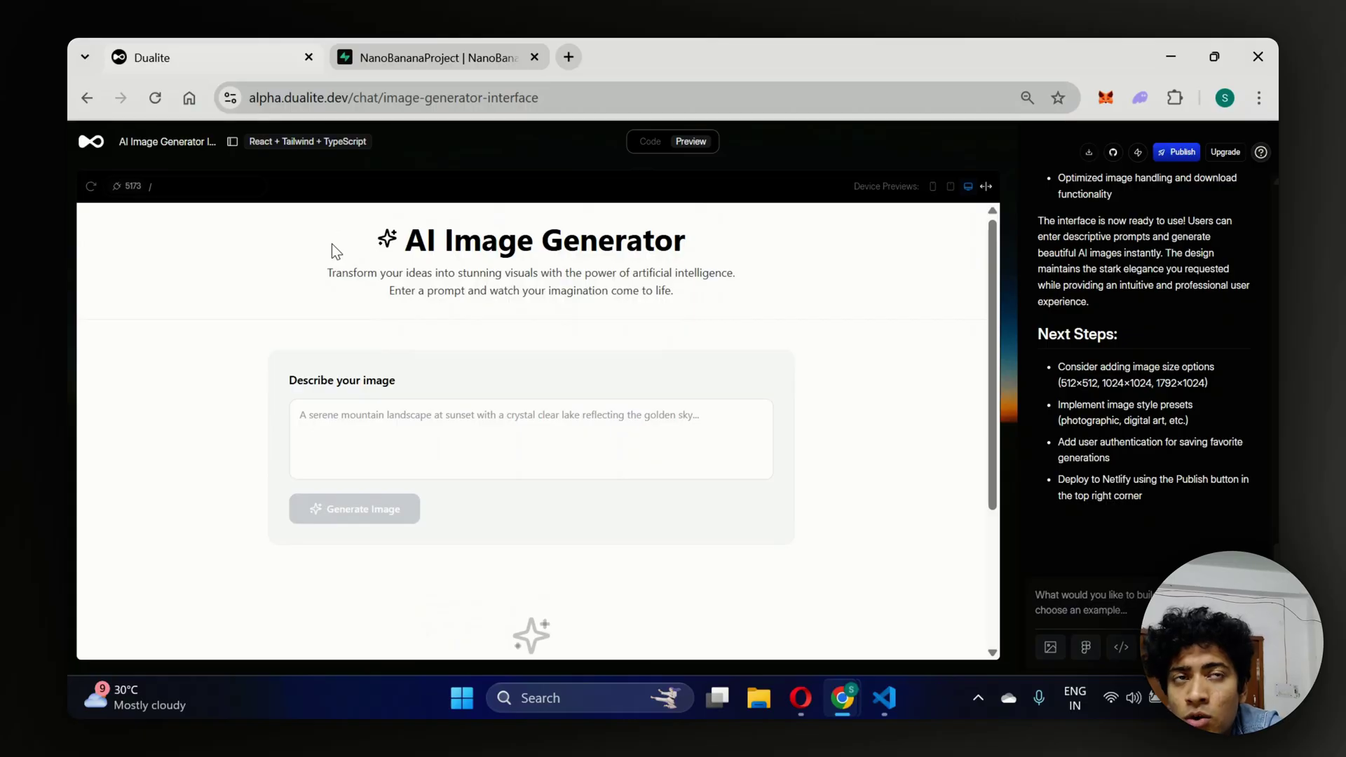
{"action": "left_click_drag", "start_coordinate": [441, 258], "coordinate": [732, 296]}
{"action": "left_click", "coordinate": [732, 296]}
Scroll back to the top of the preview and begin connecting the app to Supabase.
{"action": "scroll", "coordinate": [582, 456], "scroll_direction": "down", "scroll_amount": 3}
{"action": "scroll", "coordinate": [582, 455], "scroll_direction": "up", "scroll_amount": 1}
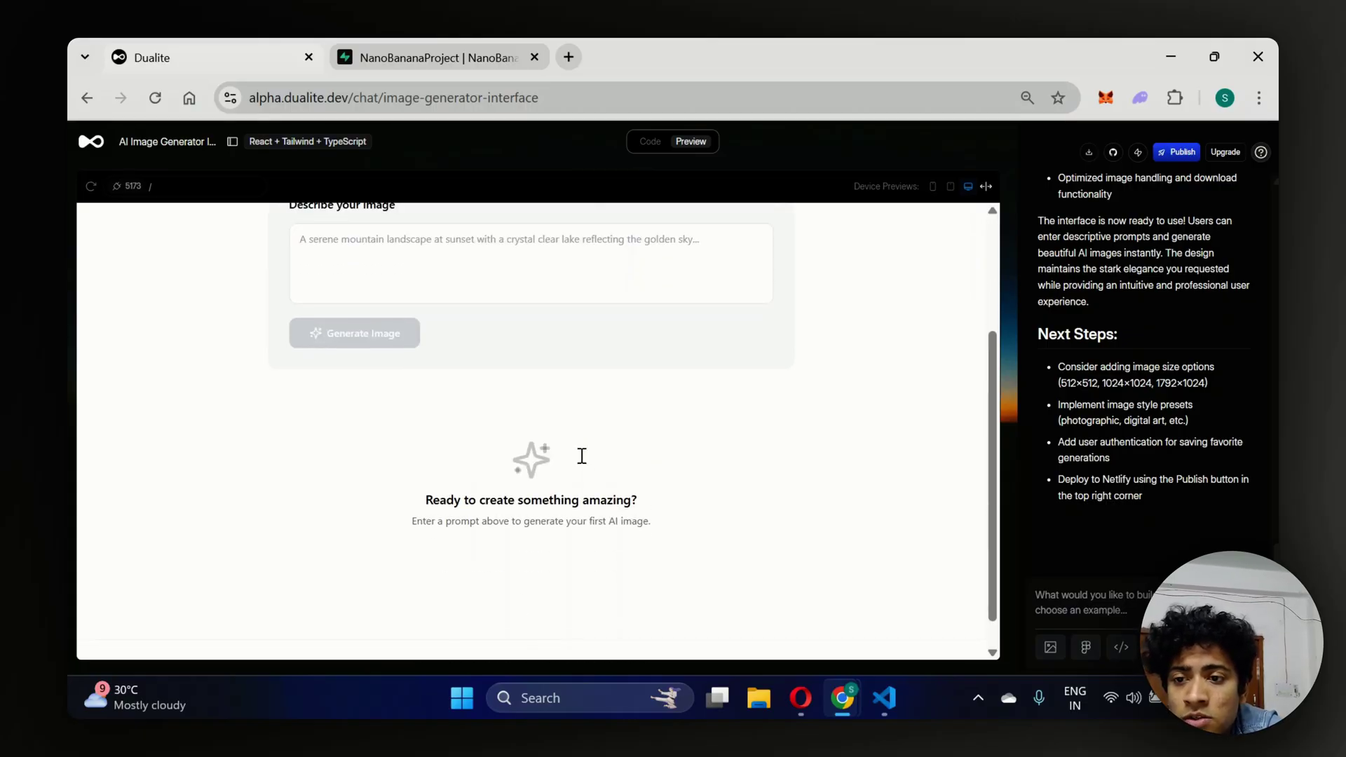
{"action": "scroll", "coordinate": [582, 456], "scroll_direction": "up", "scroll_amount": 2}
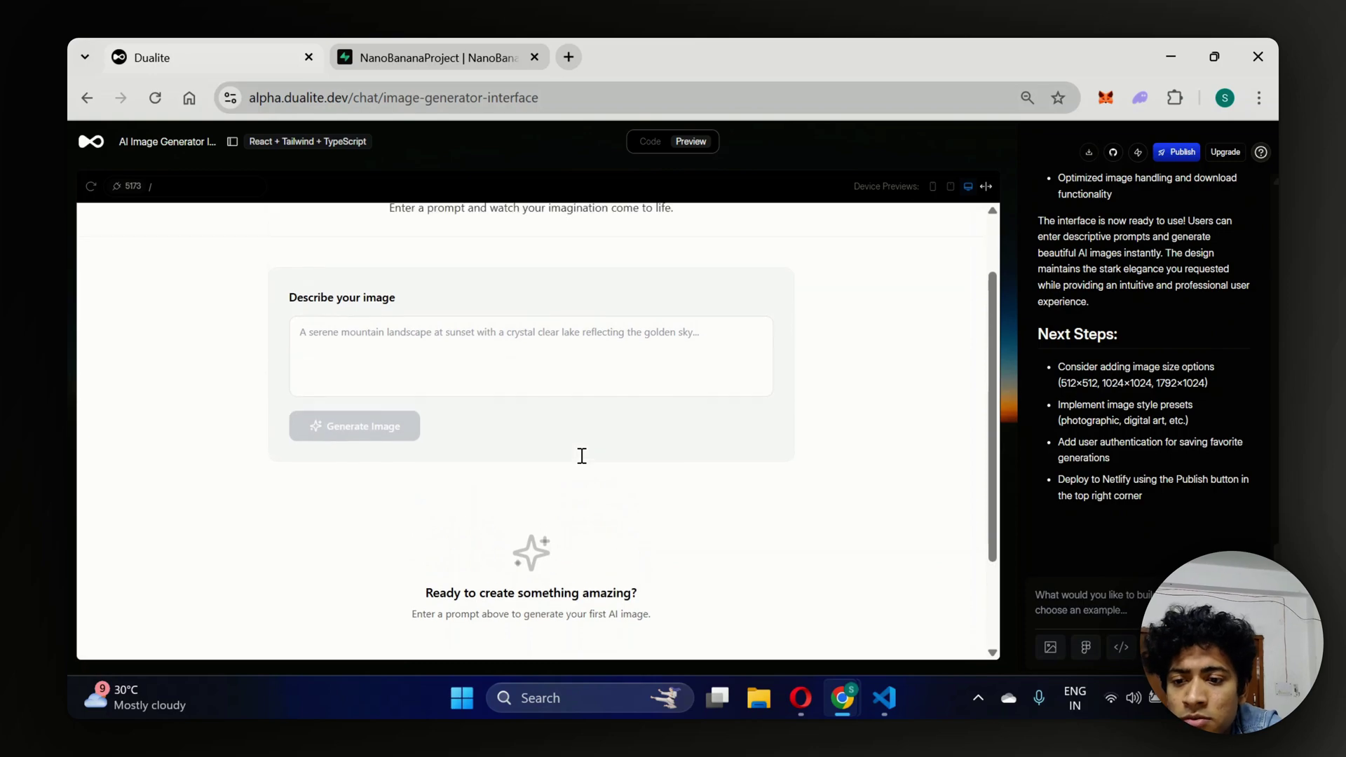
{"action": "left_click", "coordinate": [1091, 586]}
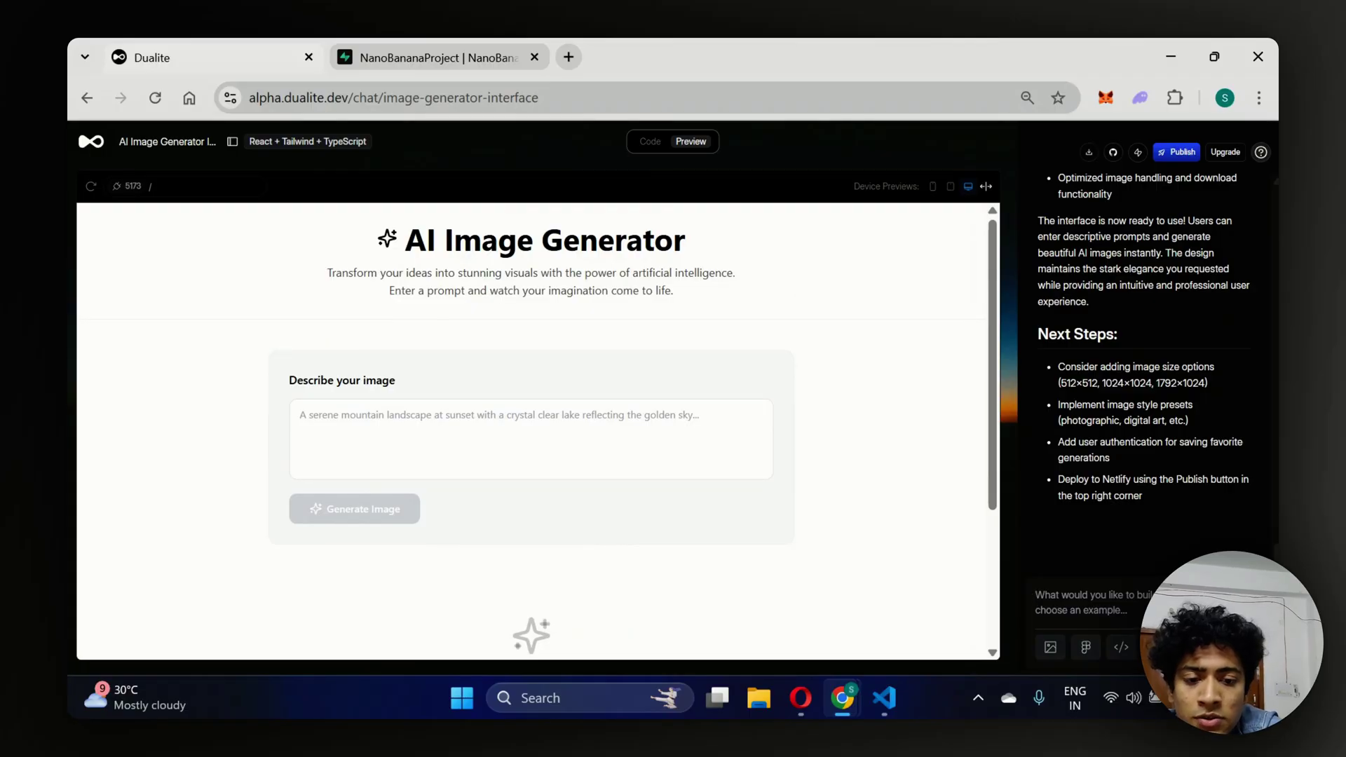
{"action": "left_click", "coordinate": [1157, 647]}
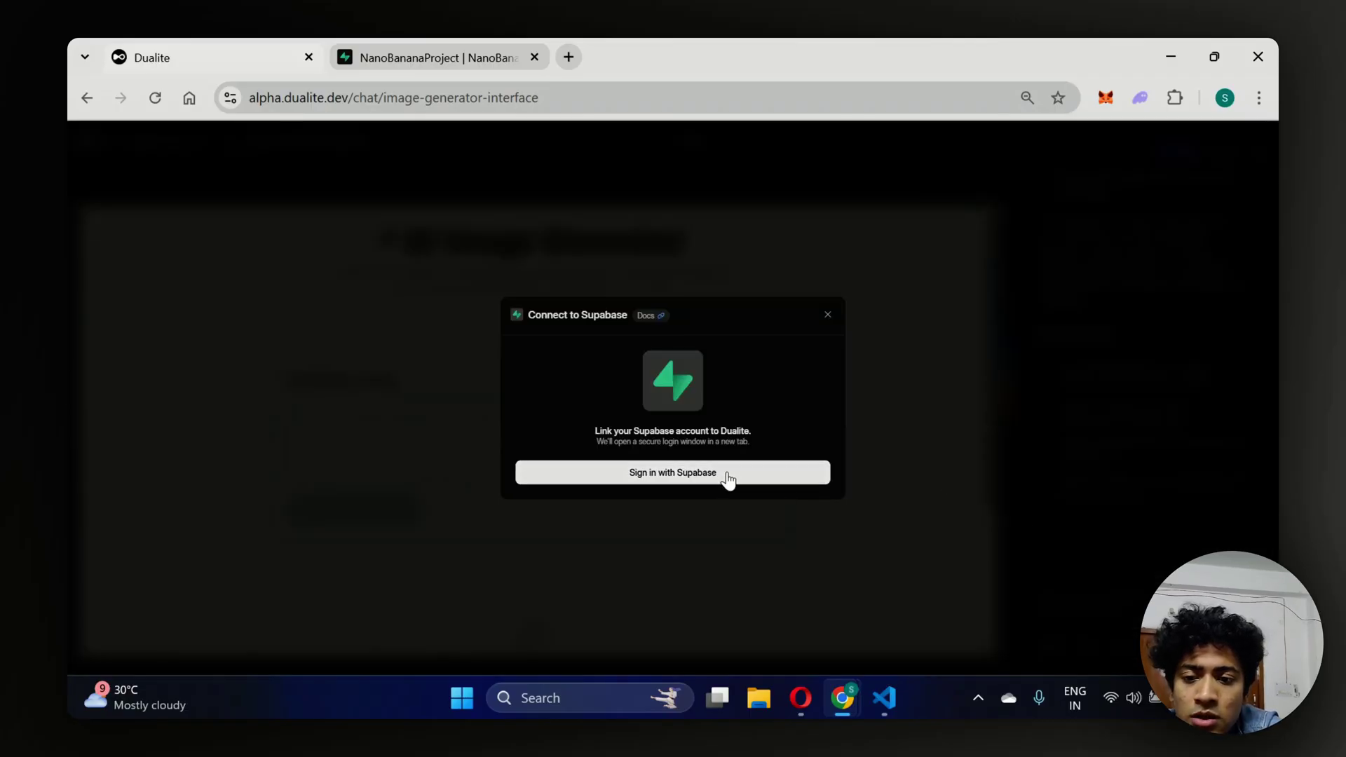
Sign in with Supabase and authorize Dualite for the NanoBanana organization.
{"action": "left_click", "coordinate": [728, 476]}
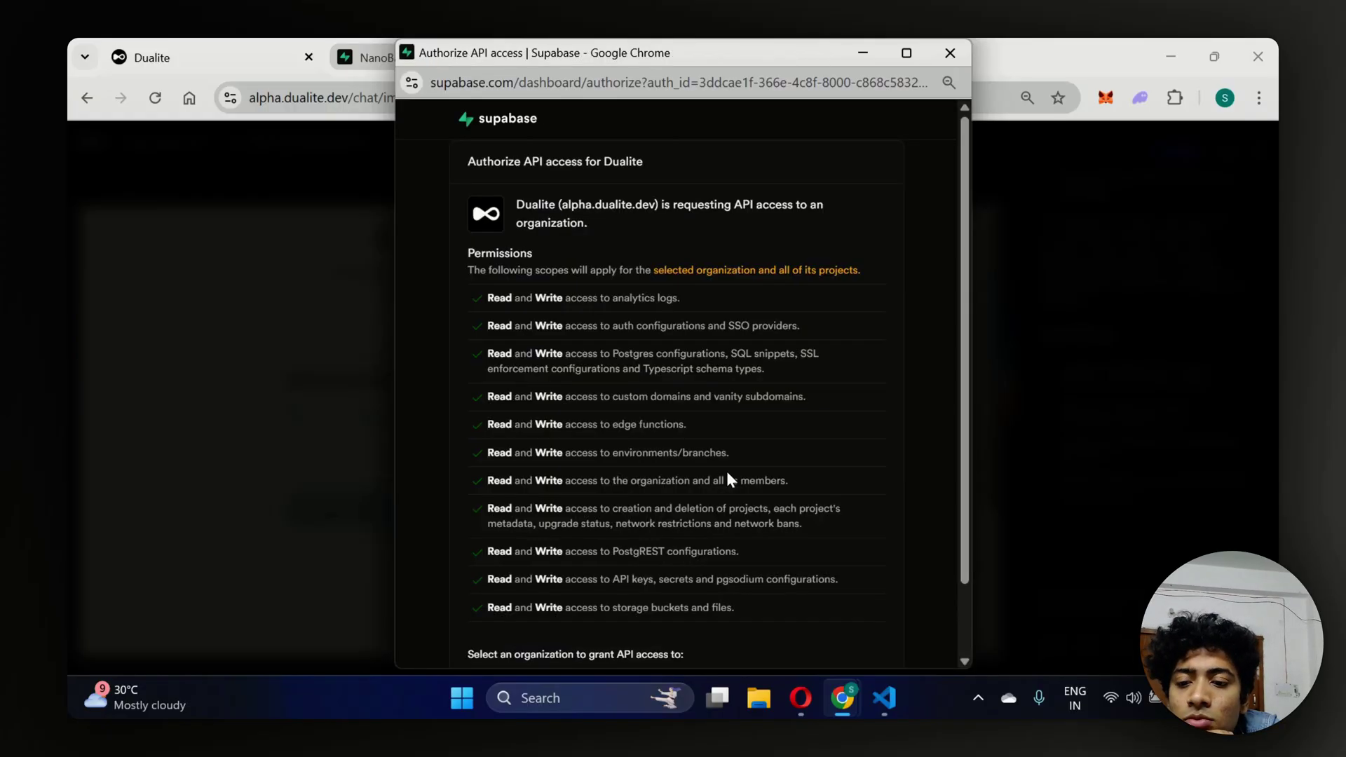
{"action": "scroll", "coordinate": [727, 474], "scroll_direction": "down", "scroll_amount": 2}
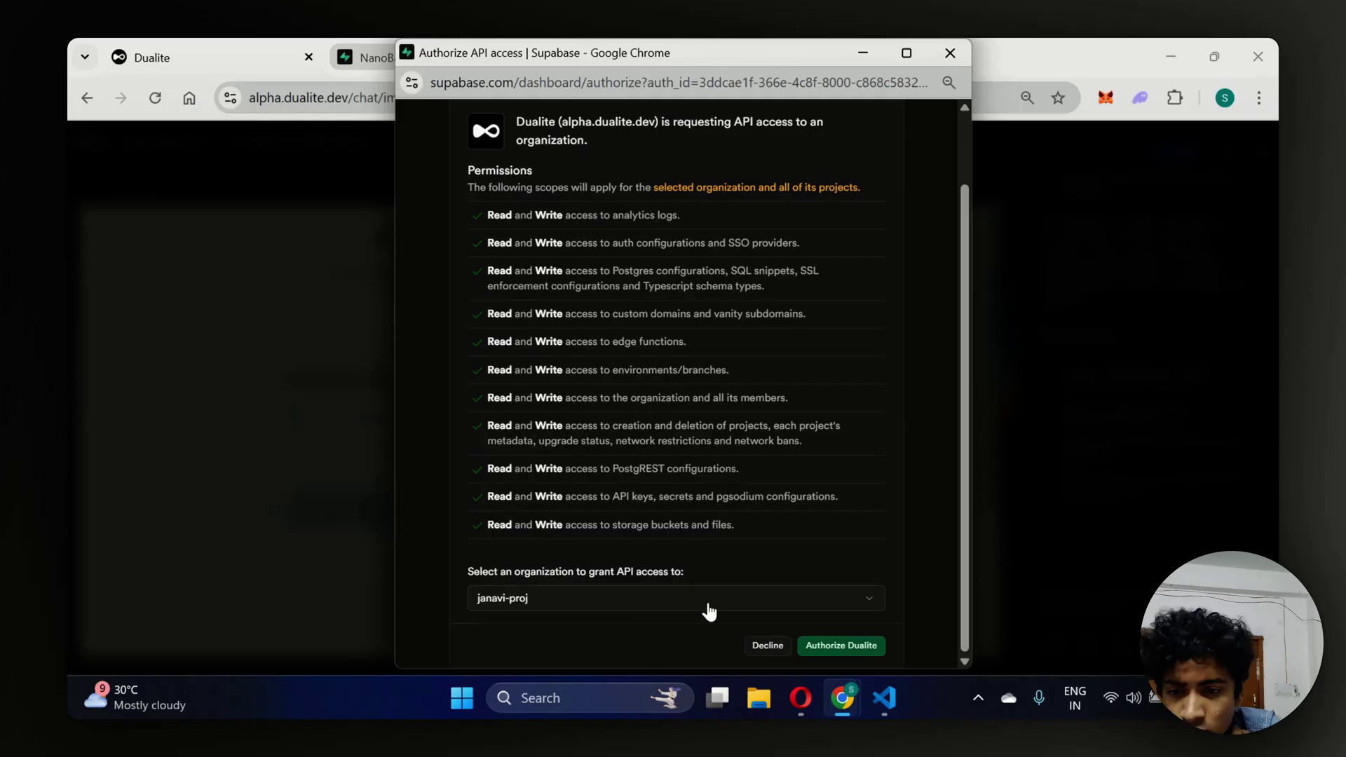
{"action": "left_click", "coordinate": [708, 607]}
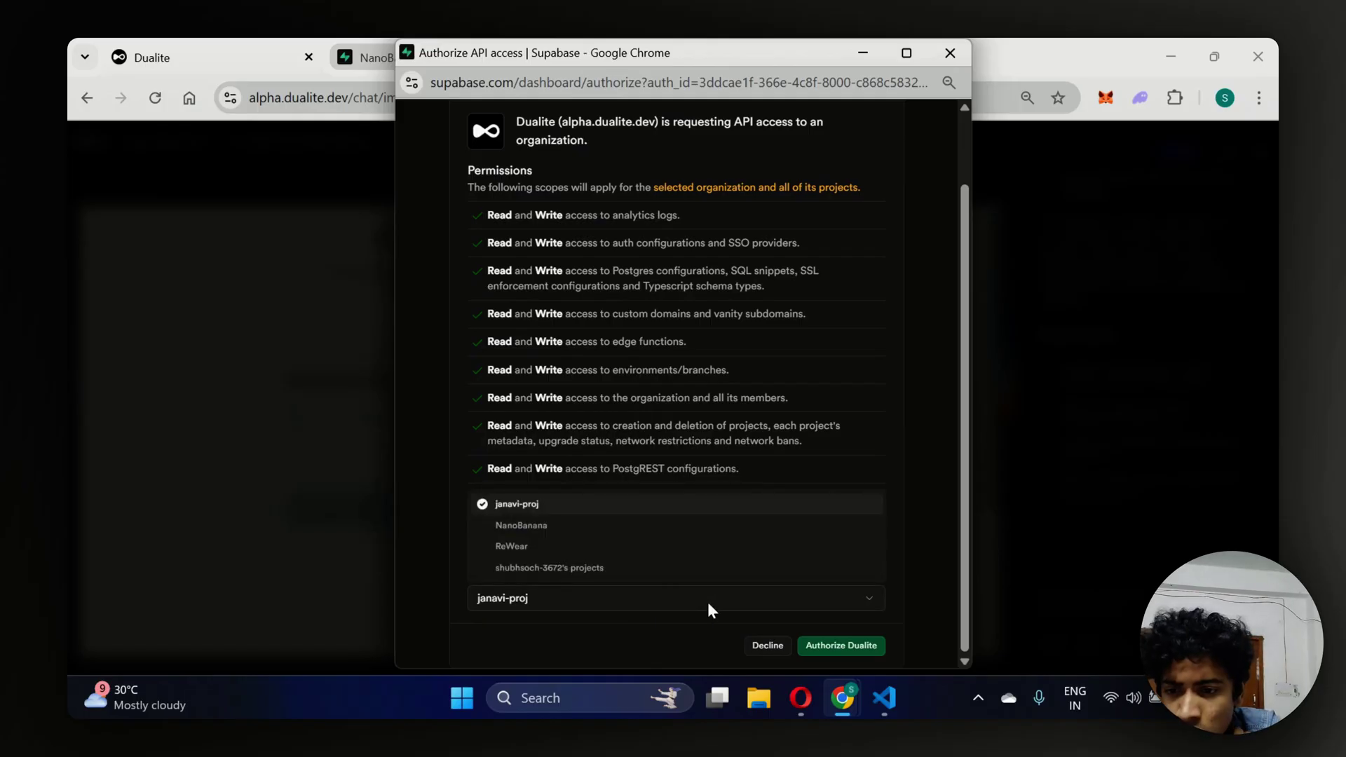
{"action": "left_click", "coordinate": [623, 525]}
{"action": "left_click", "coordinate": [832, 645]}
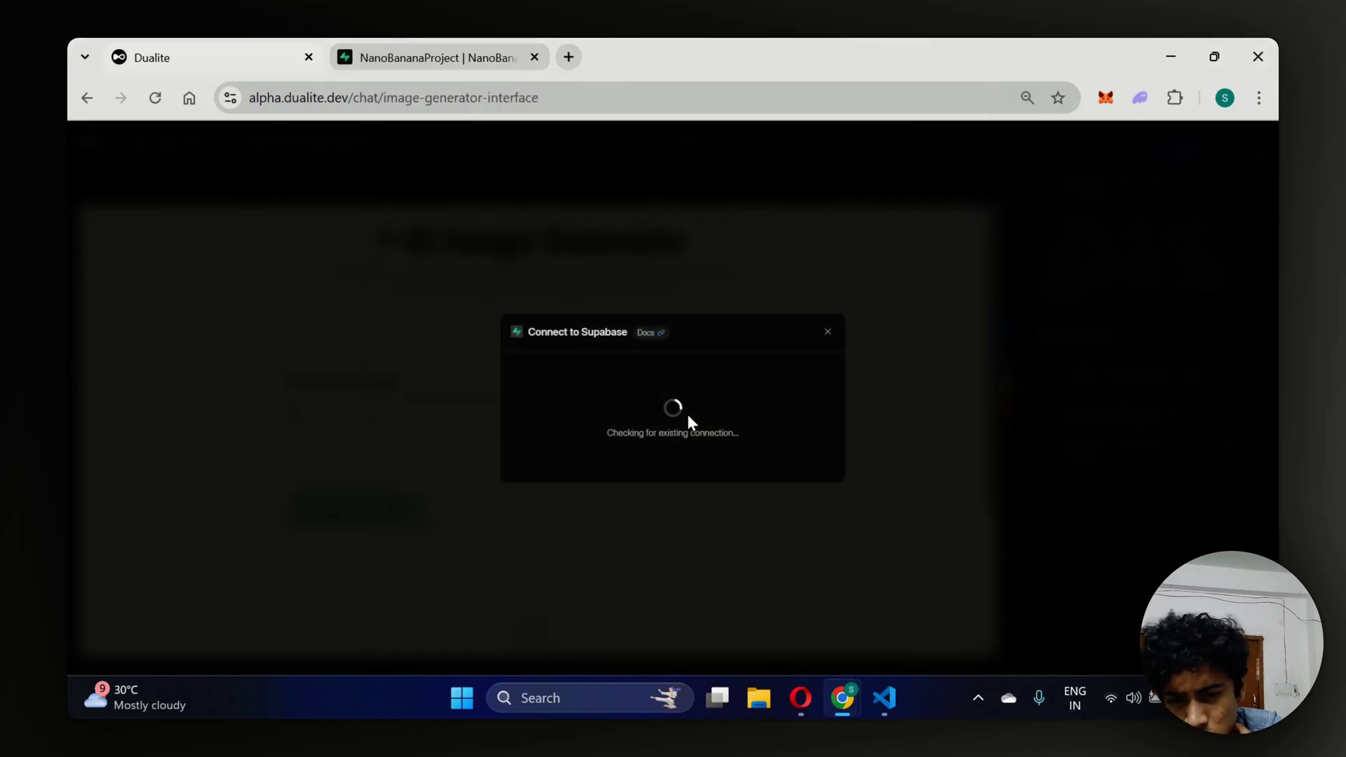
Select the NanoBananaProject card as the linked Supabase project.
{"action": "left_click", "coordinate": [617, 428]}
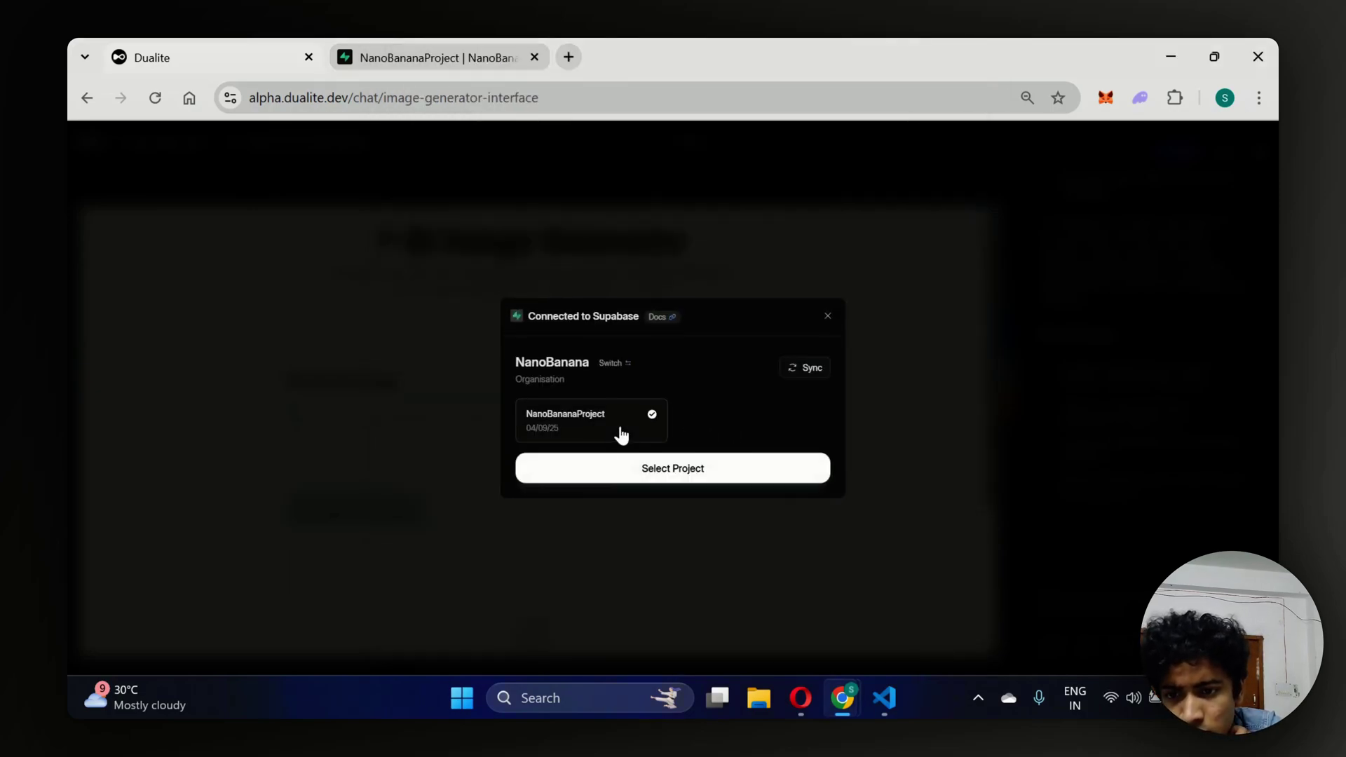
{"action": "left_click", "coordinate": [607, 473]}
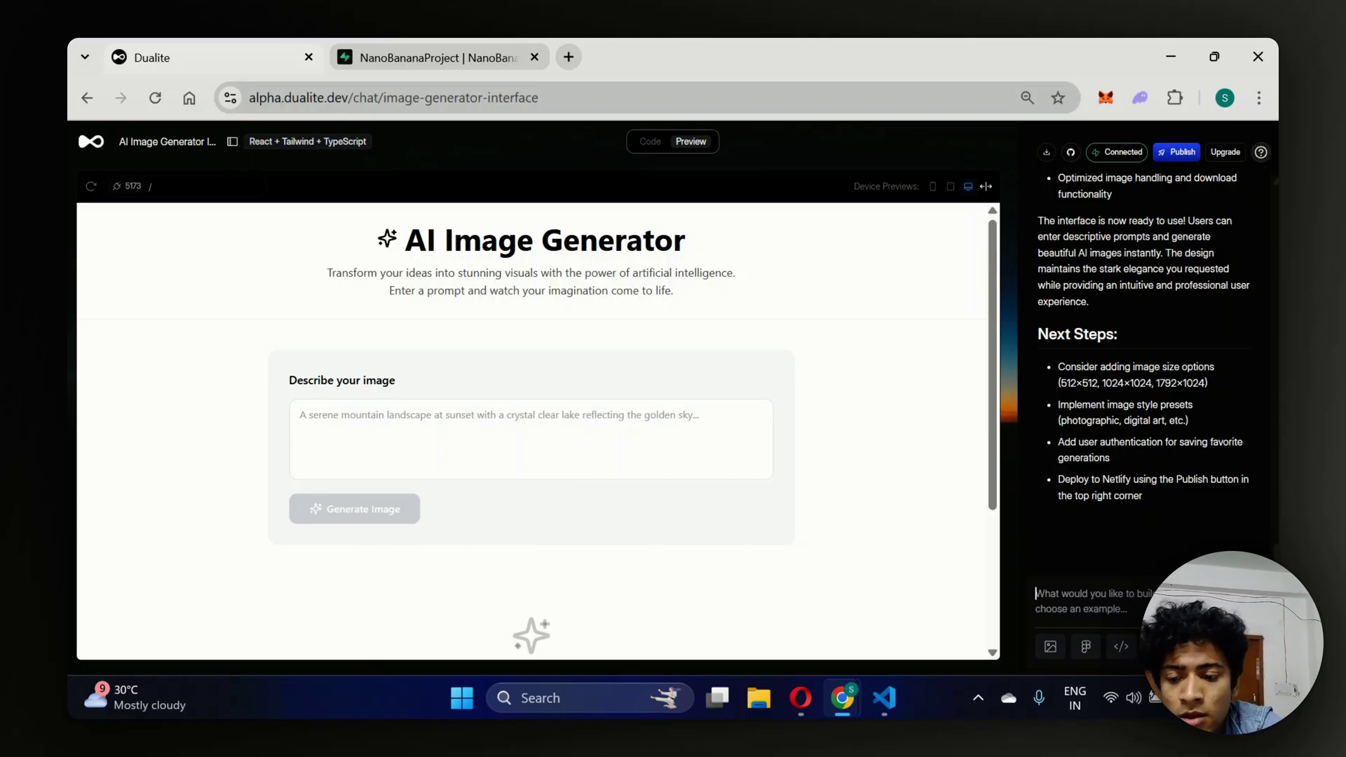
Draft a request for Supabase login and storing the generated images in Supabase database storage.
{"action": "type", "text": "So, What "}
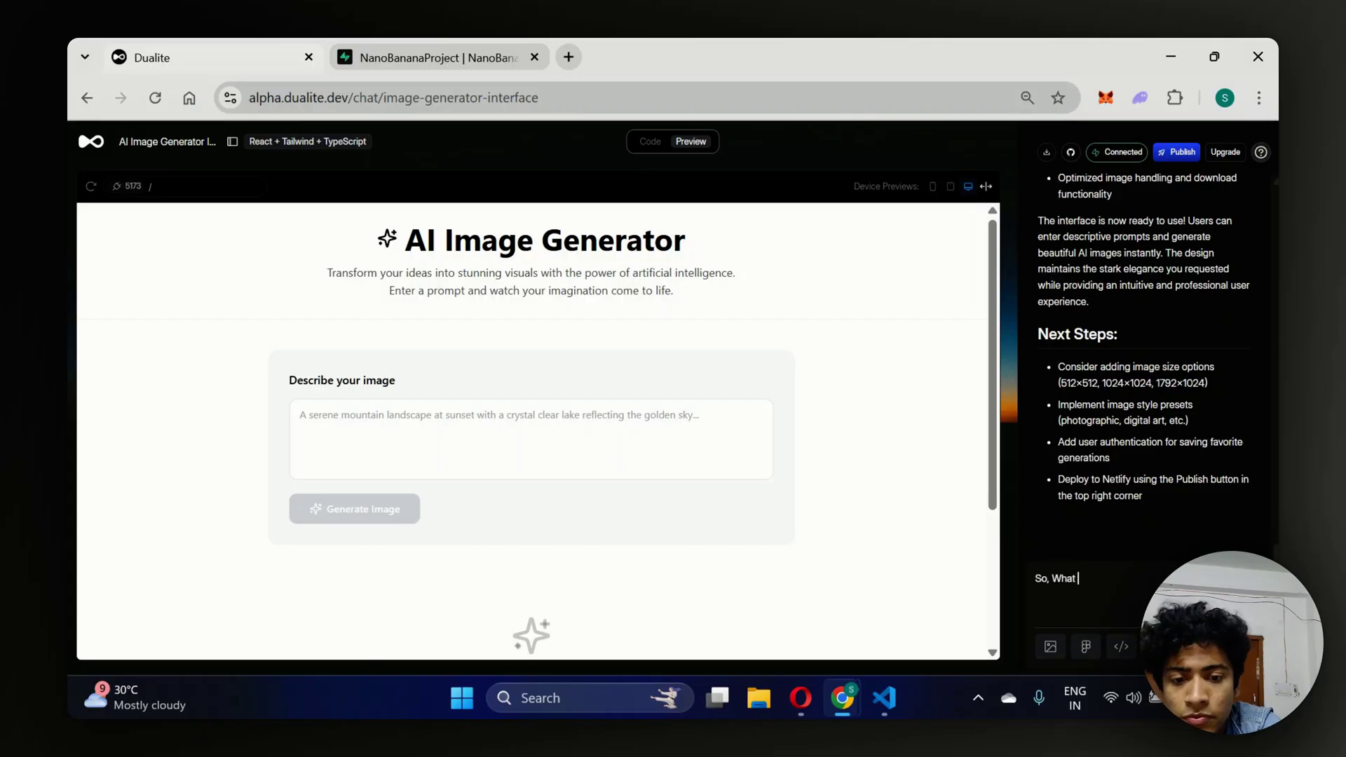
{"action": "type", "text": "I want is a system, w"}
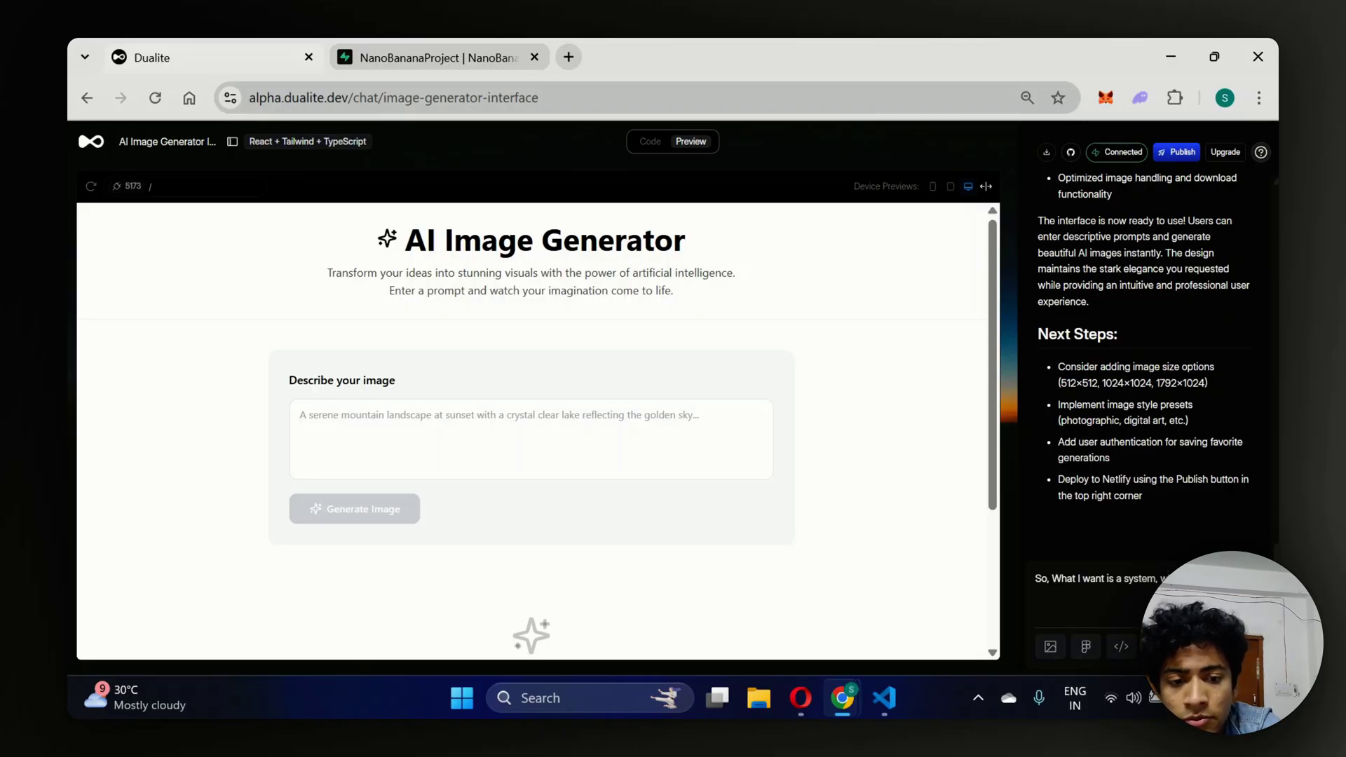
{"action": "type", "text": "use su"}
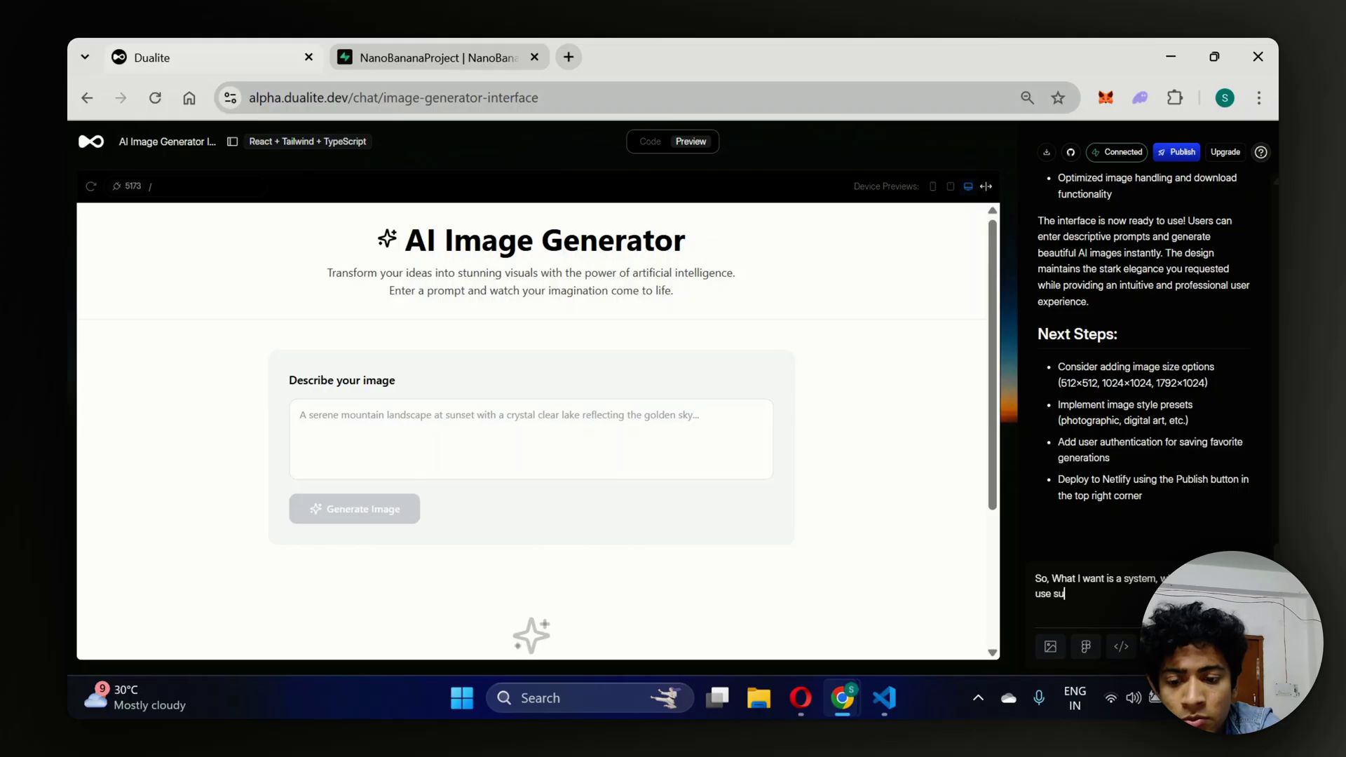
{"action": "type", "text": "pabase login and als"}
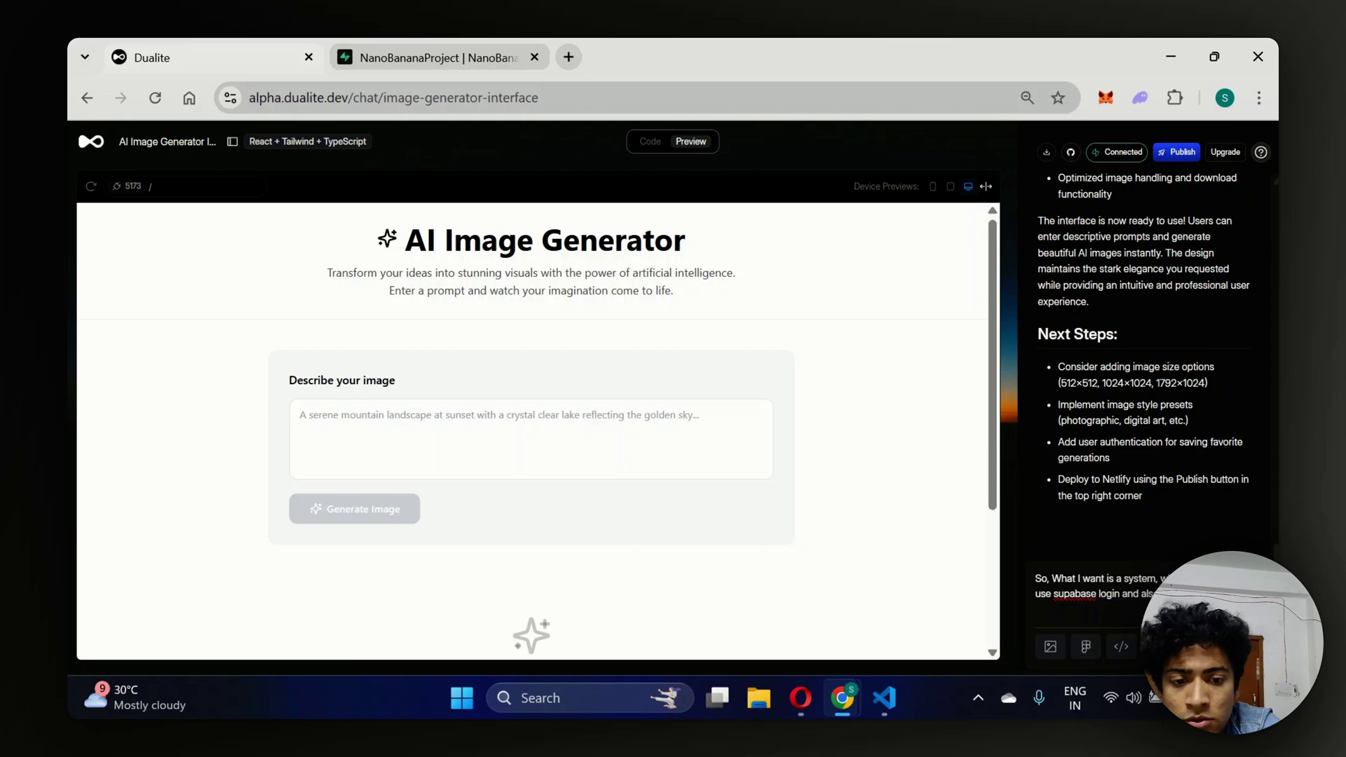
{"action": "type", "text": "o store those imag"}
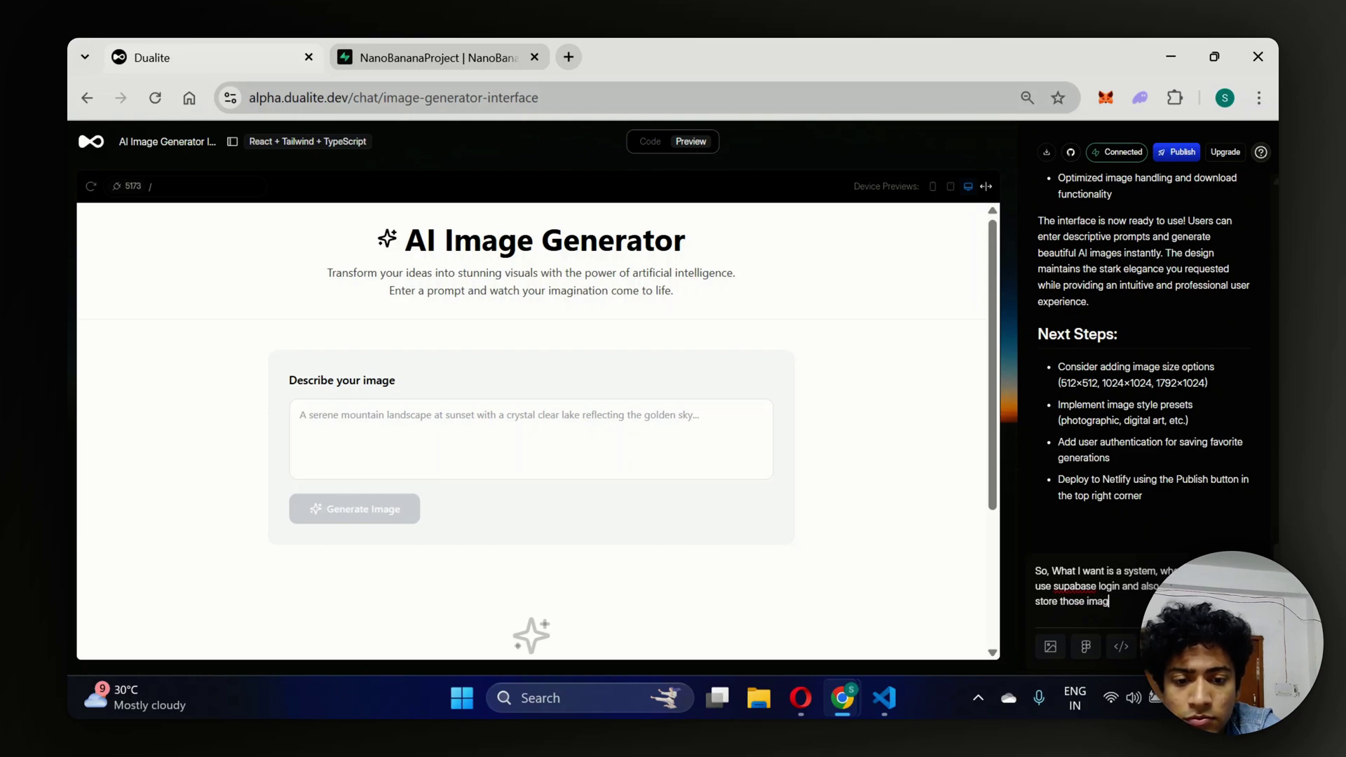
{"action": "key", "text": "BackSpace"}
{"action": "key", "text": "BackSpace"}
{"action": "key", "text": "BackSpace"}
{"action": "key", "text": "BackSpace"}
{"action": "key", "text": "BackSpace"}
{"action": "key", "text": "BackSpace"}
{"action": "key", "text": "BackSpace"}
{"action": "key", "text": "BackSpace"}
{"action": "key", "text": "BackSpace"}
{"action": "key", "text": "BackSpace"}
{"action": "key", "text": "BackSpace"}
{"action": "key", "text": "BackSpace"}
{"action": "key", "text": "BackSpace"}
{"action": "key", "text": "BackSpace"}
{"action": "key", "text": "BackSpace"}
{"action": "key", "text": "BackSpace"}
{"action": "key", "text": "BackSpace"}
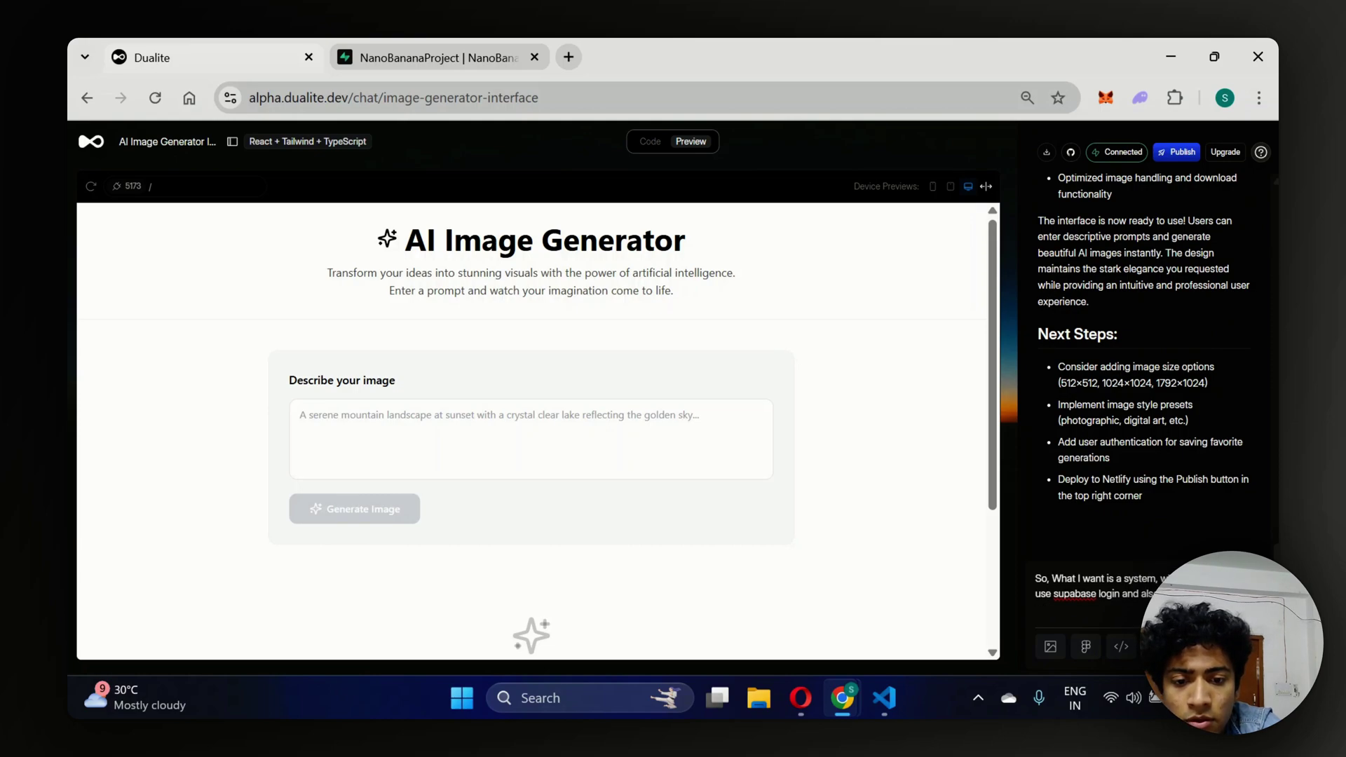
{"action": "key", "text": "ctrl+z"}
{"action": "type", "text": "es are stored i"}
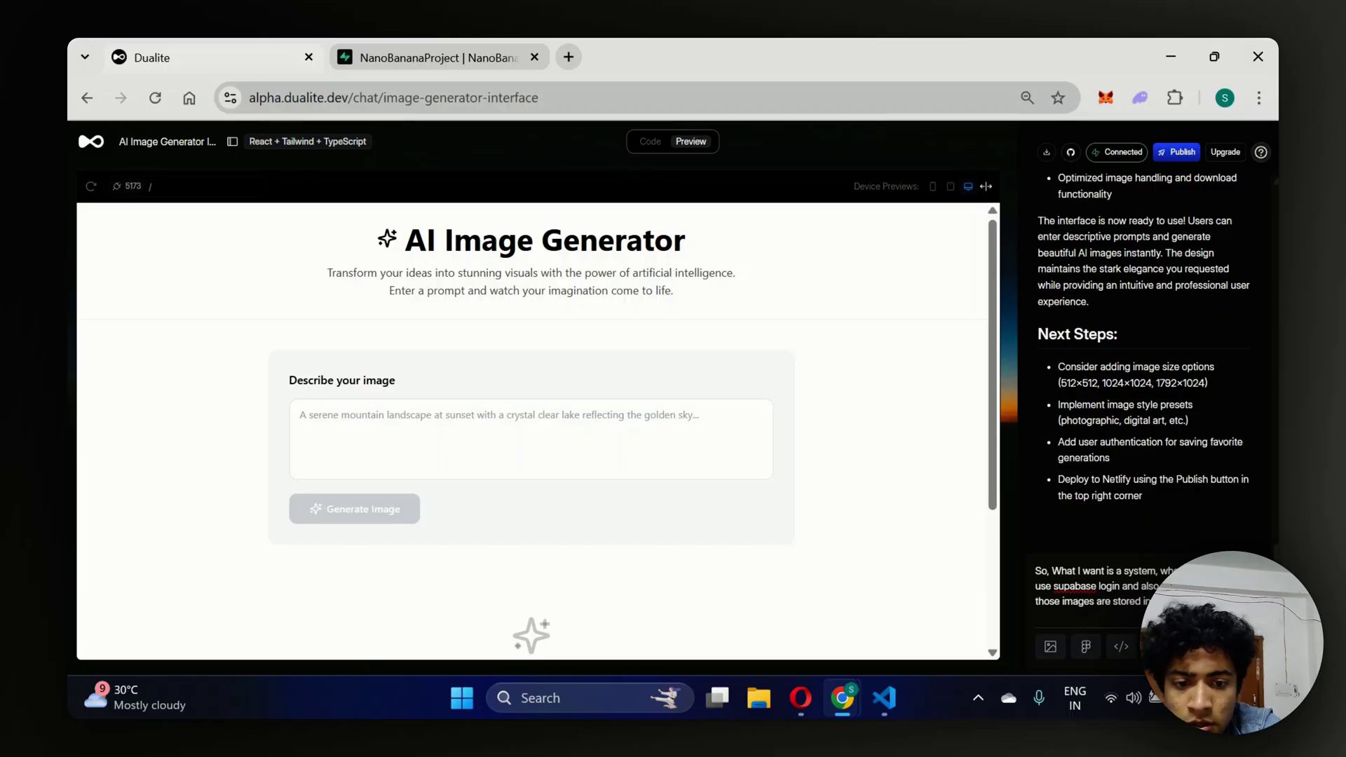
{"action": "type", "text": "datase"}
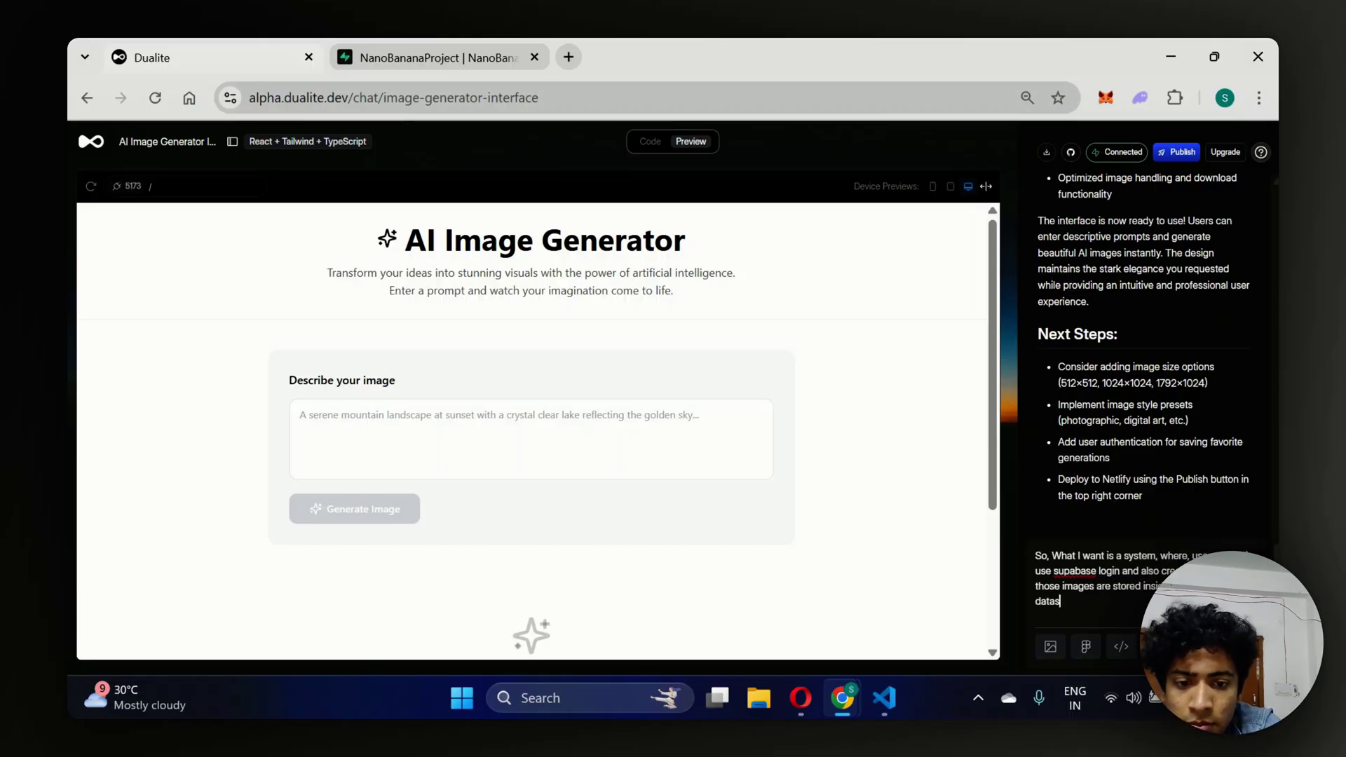
{"action": "key", "text": "BackSpace"}
{"action": "key", "text": "BackSpace"}
{"action": "key", "text": "BackSpace"}
{"action": "type", "text": "abase"}
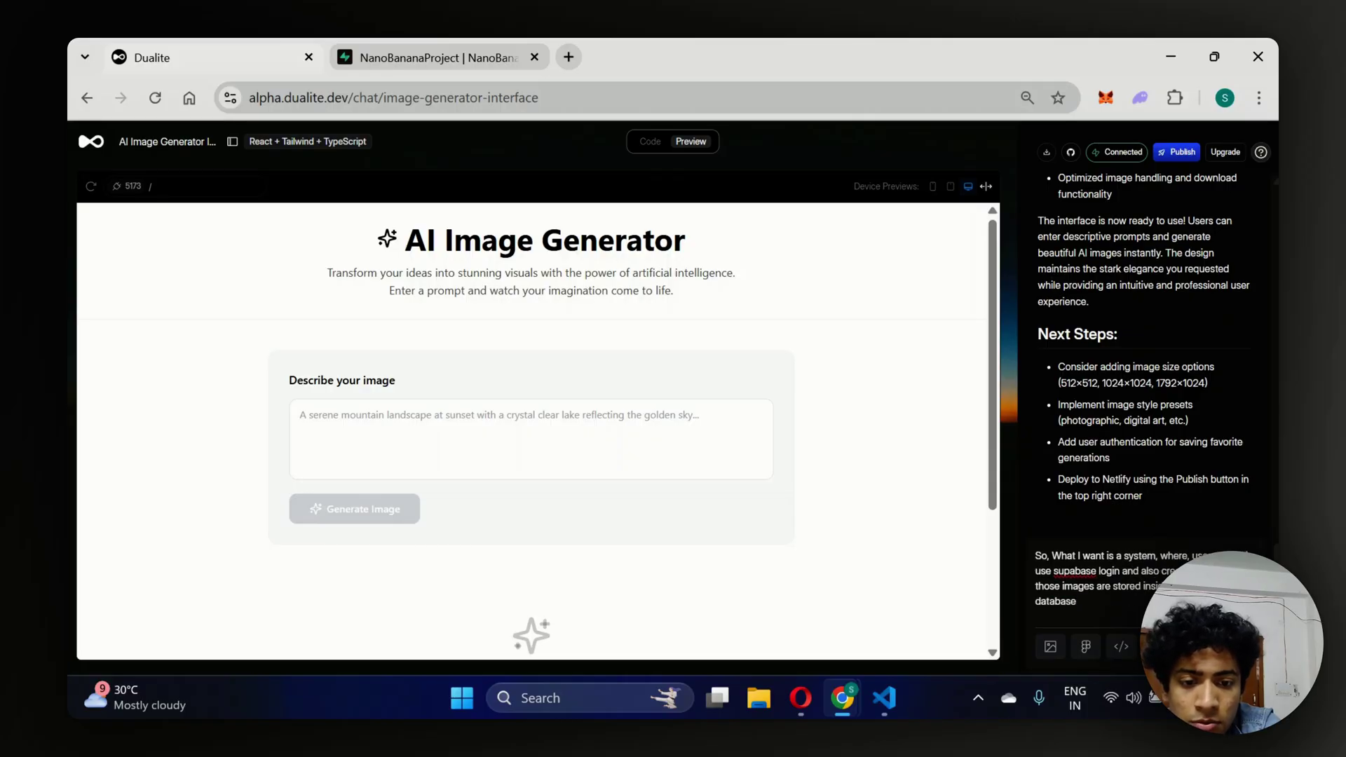
{"action": "type", "text": ". storage."}
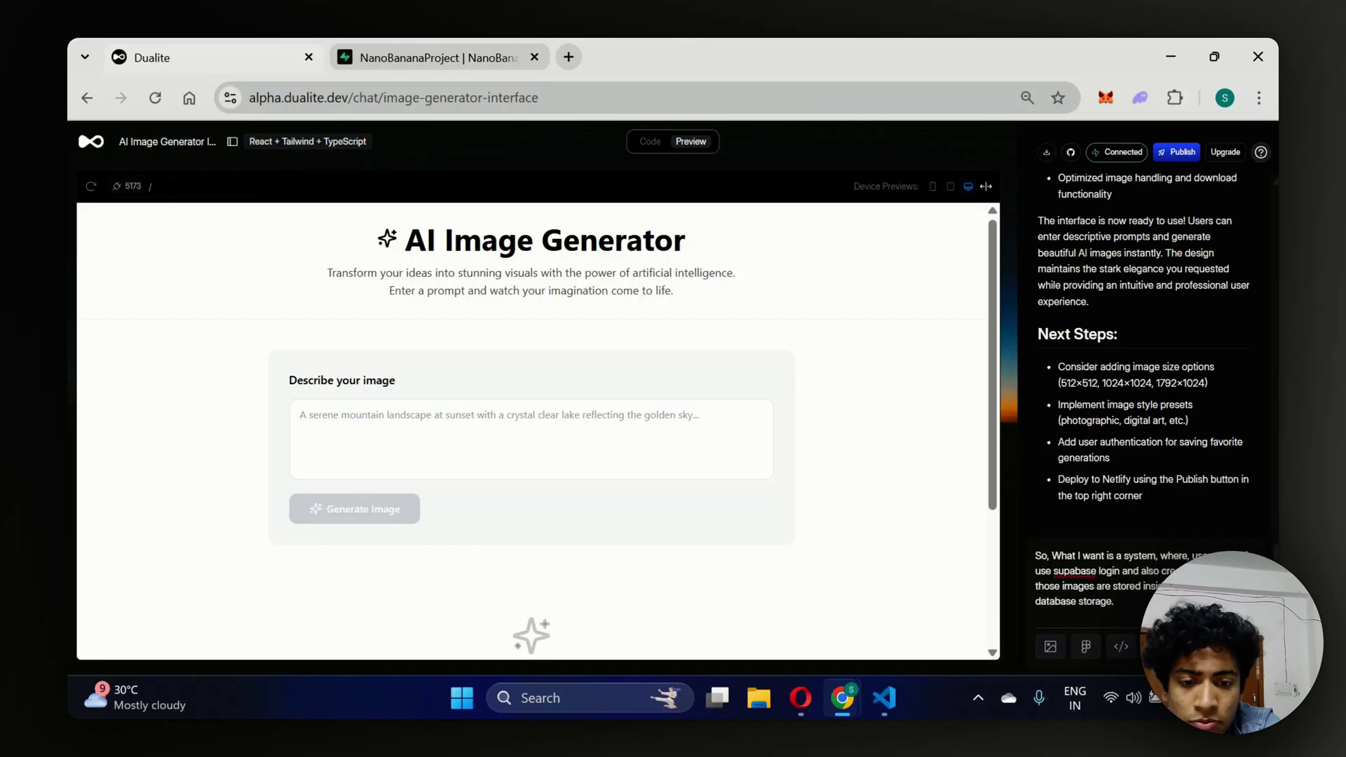
Add lines asking to put the Supabase and OpenAI keys in .env and run schemas, then send.
{"action": "key", "text": "shift+Return"}
{"action": "key", "text": "shift+Return"}
{"action": "type", "text": "A com"}
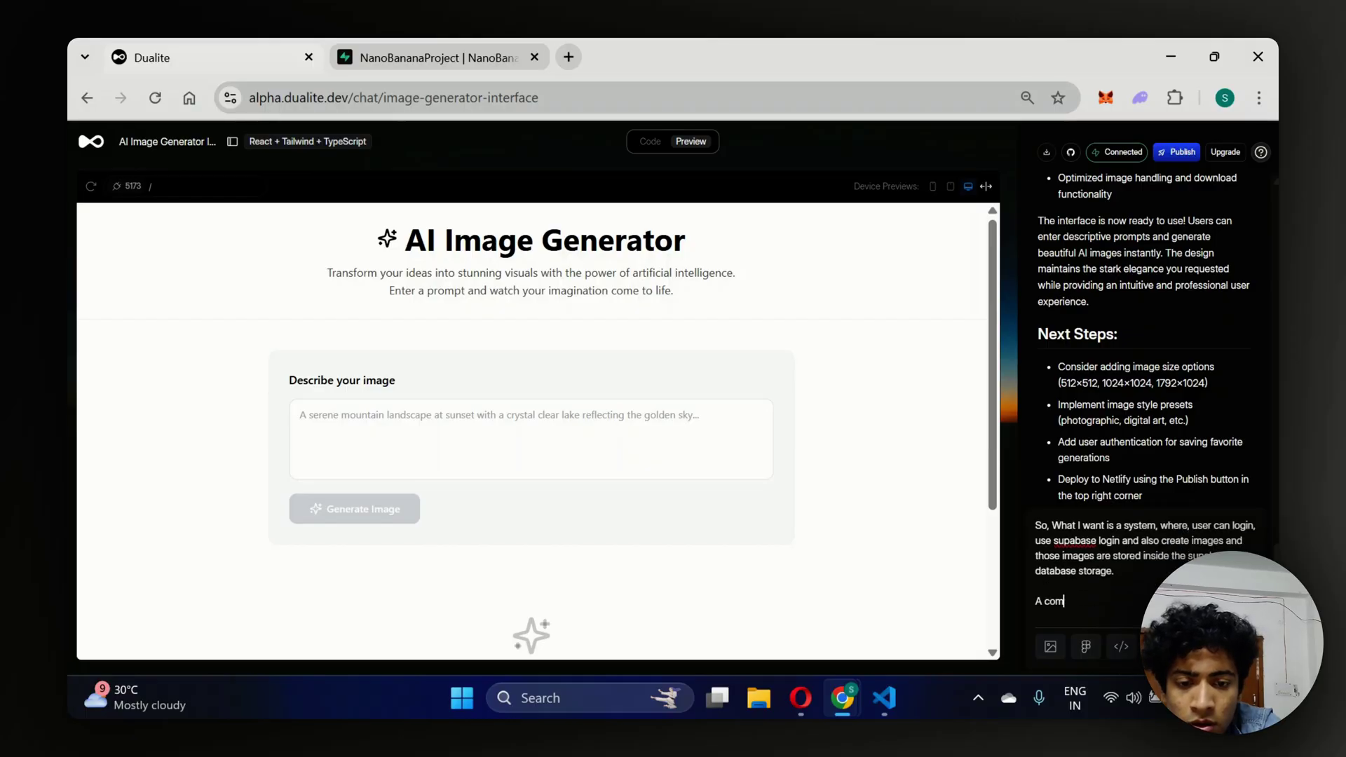
{"action": "key", "text": "BackSpace"}
{"action": "key", "text": "BackSpace"}
{"action": "key", "text": "BackSpace"}
{"action": "key", "text": "BackSpace"}
{"action": "key", "text": "BackSpace"}
{"action": "type", "text": "Put m"}
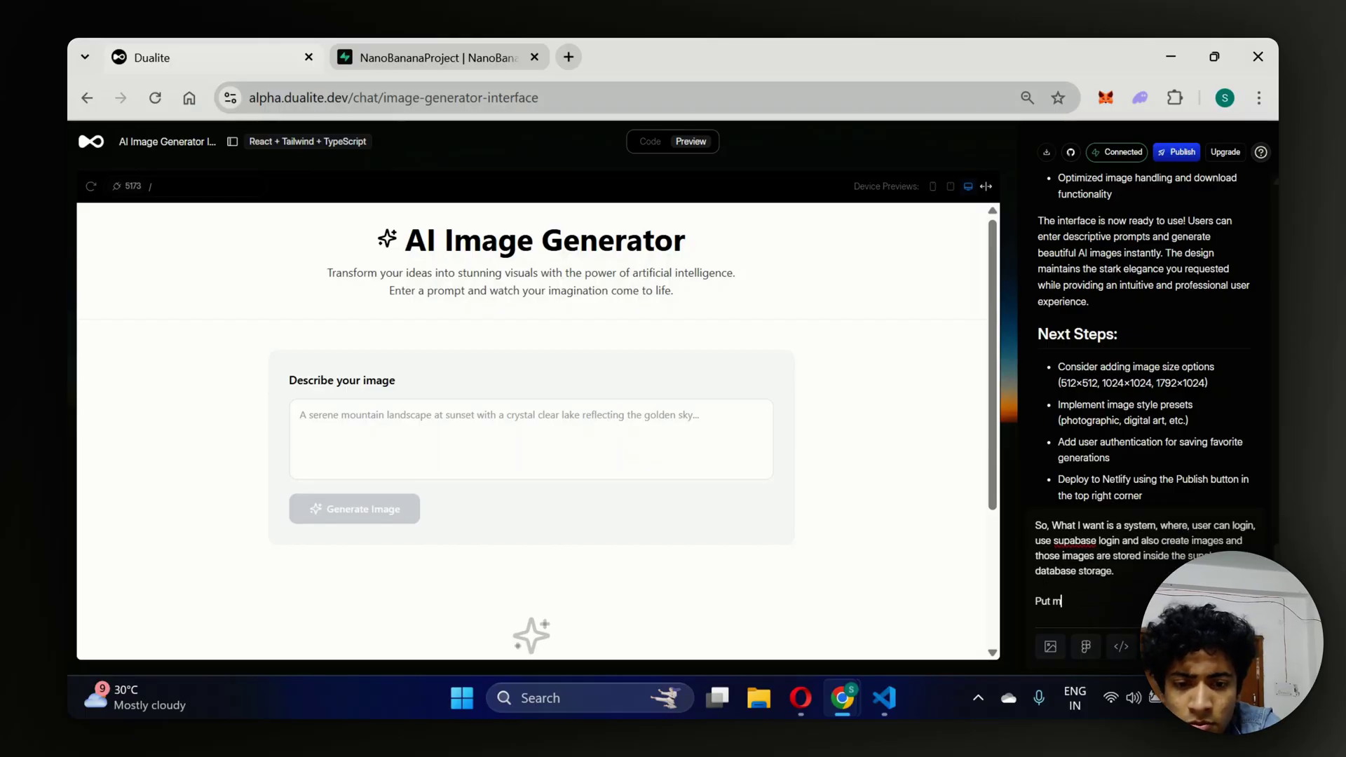
{"action": "type", "text": "y supabase api keys"}
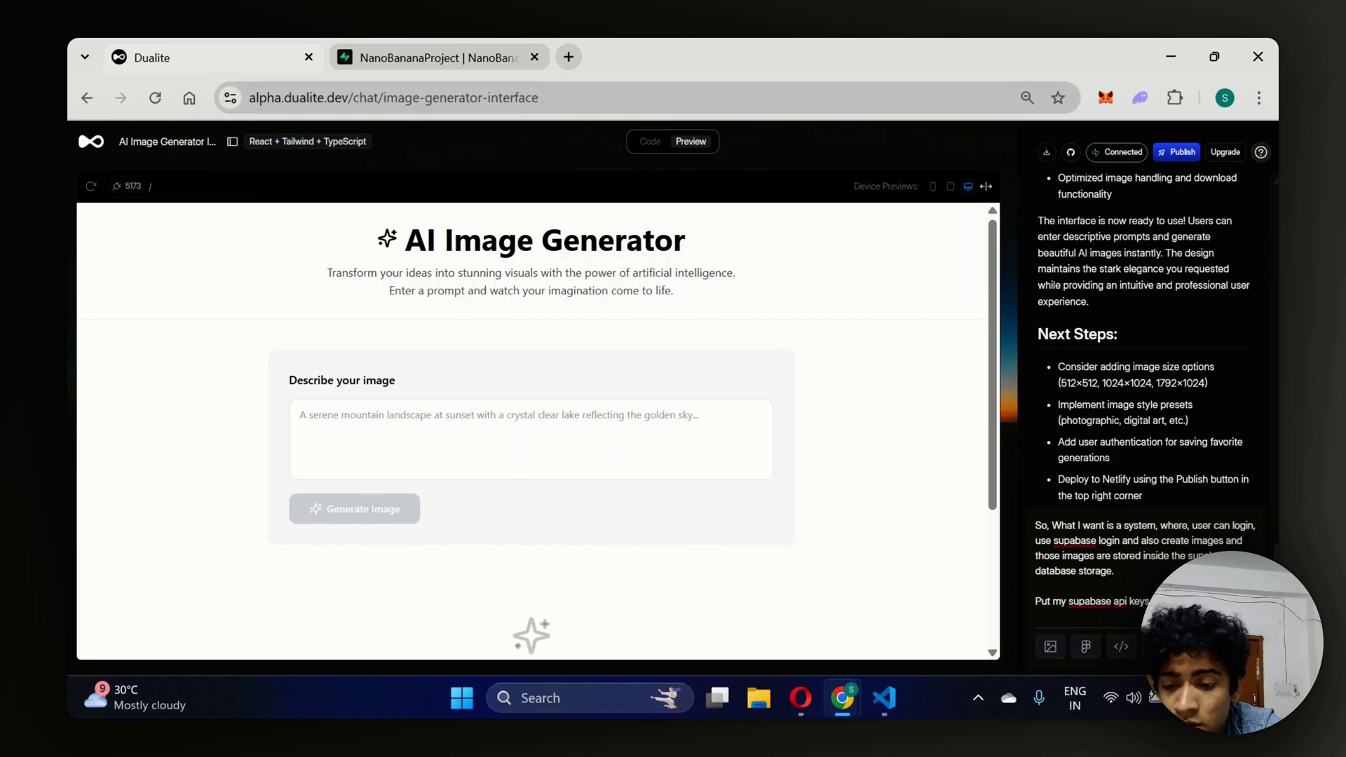
{"action": "type", "text": "mess the "}
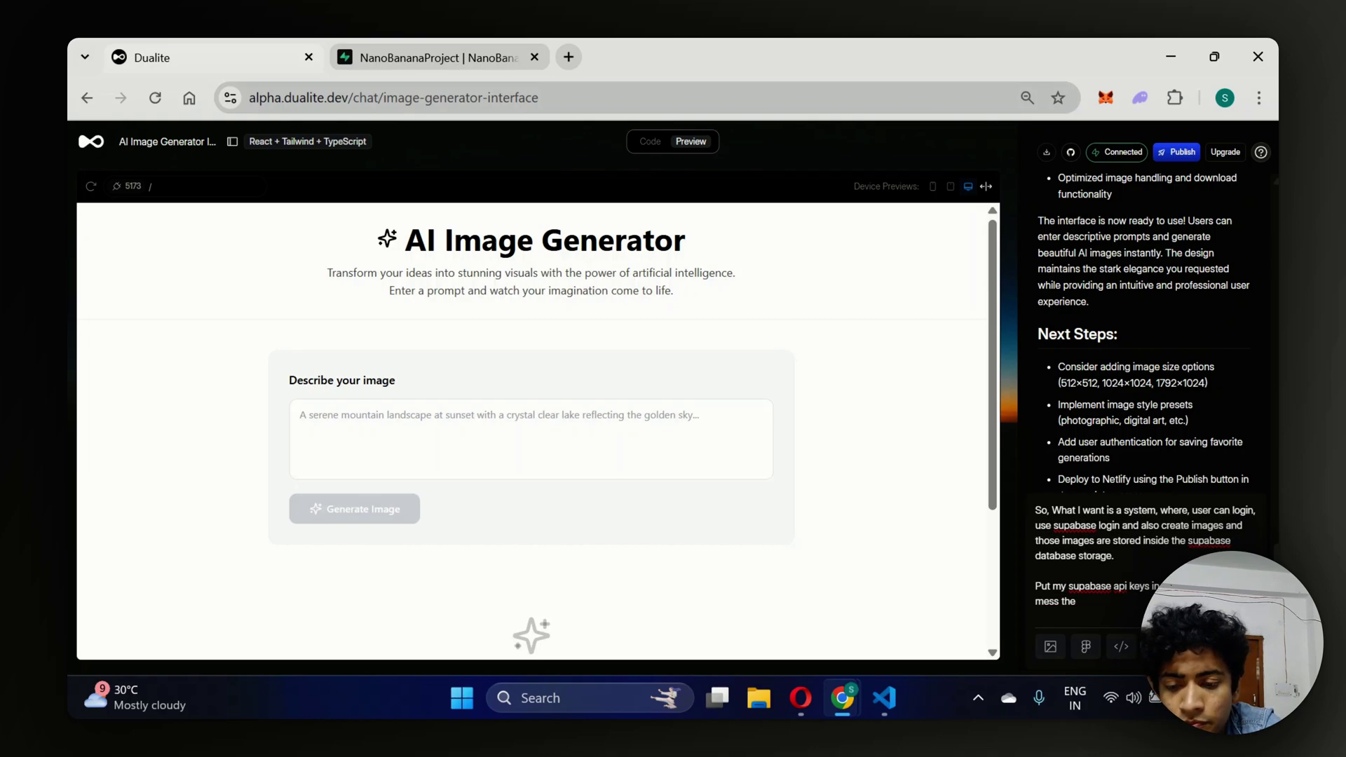
{"action": "type", "text": "open ai keys in t"}
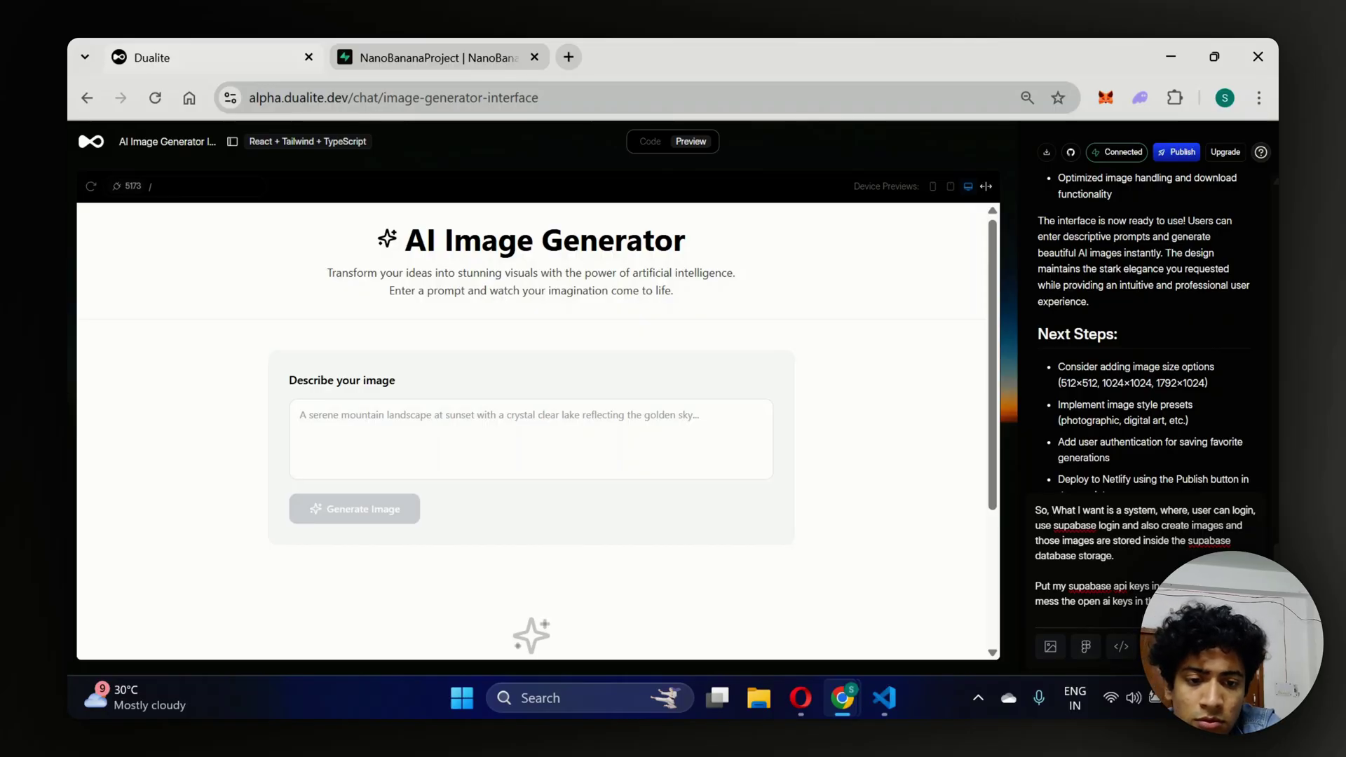
{"action": "key", "text": "shift+Return"}
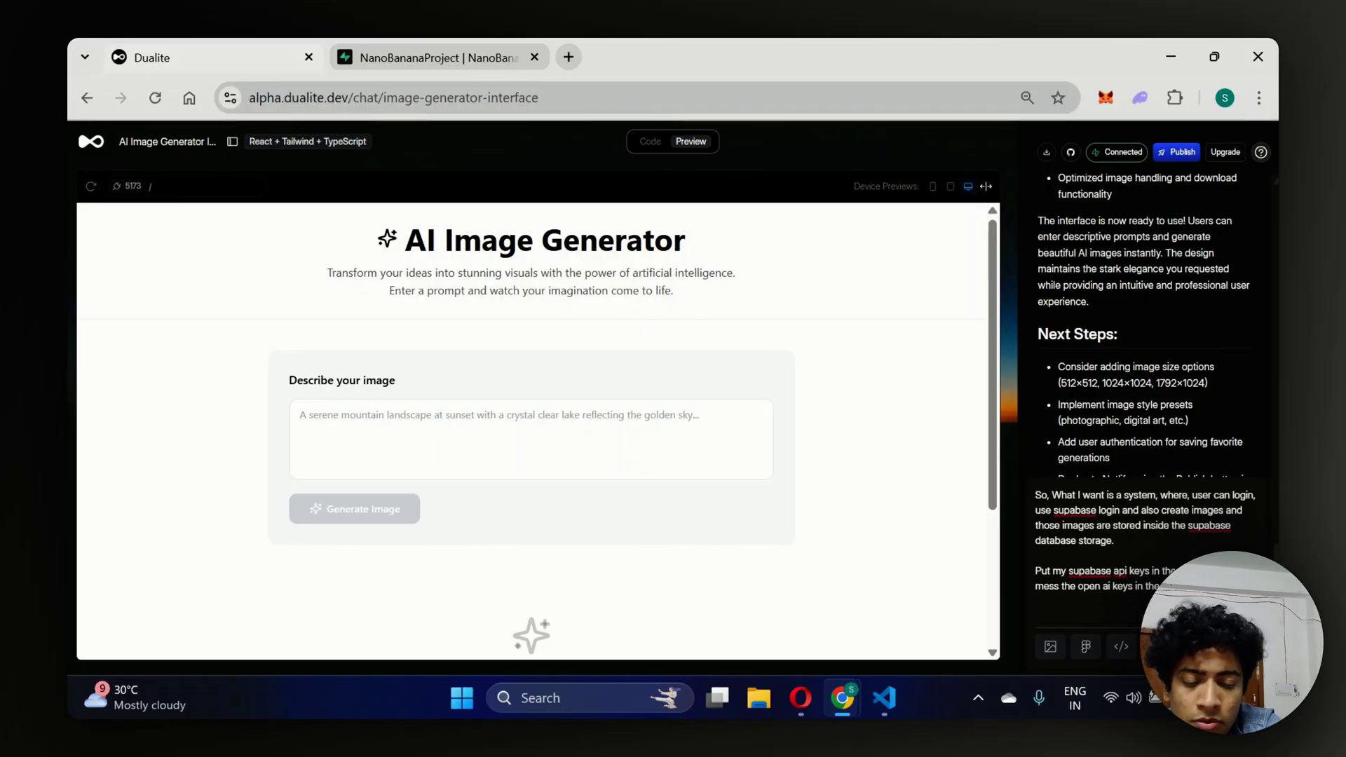
{"action": "type", "text": "And yeah, ru"}
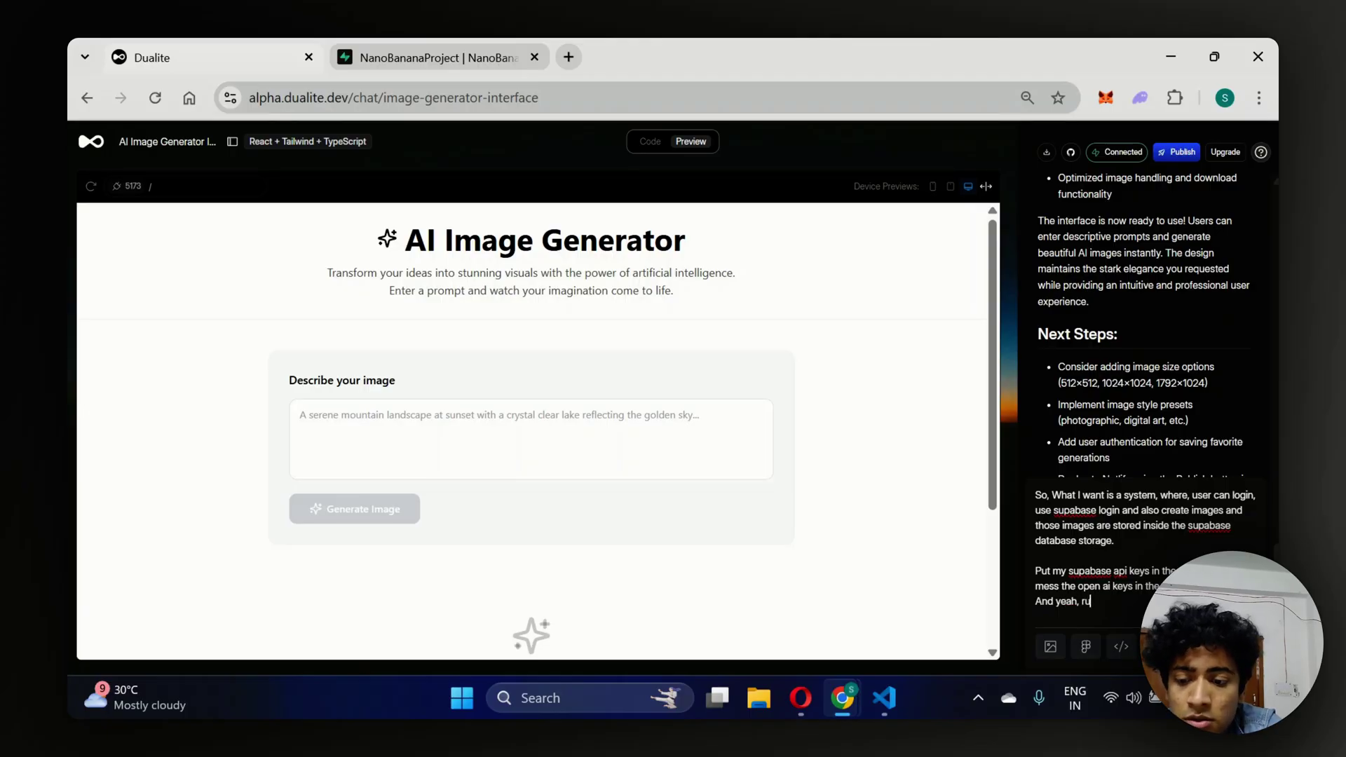
{"action": "type", "text": "n suitable"}
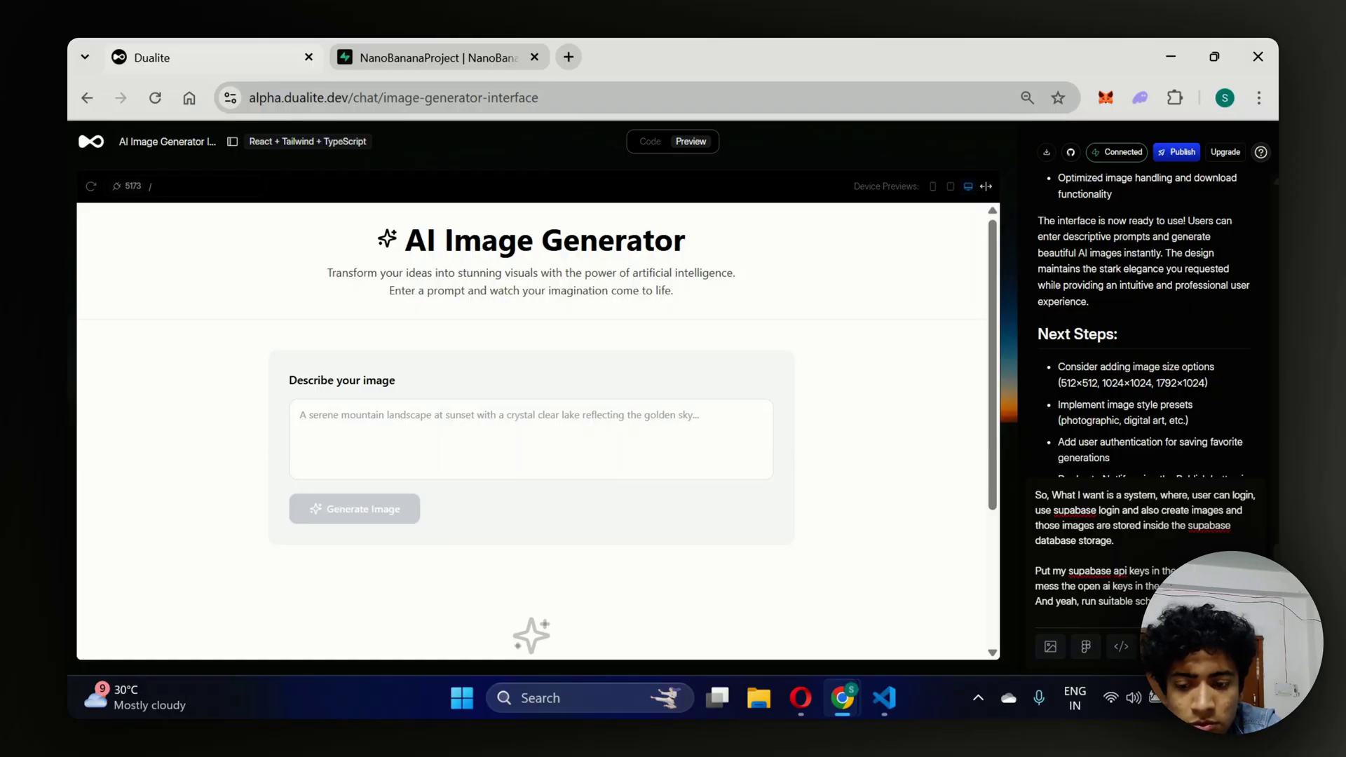
{"action": "type", "text": "schemas."}
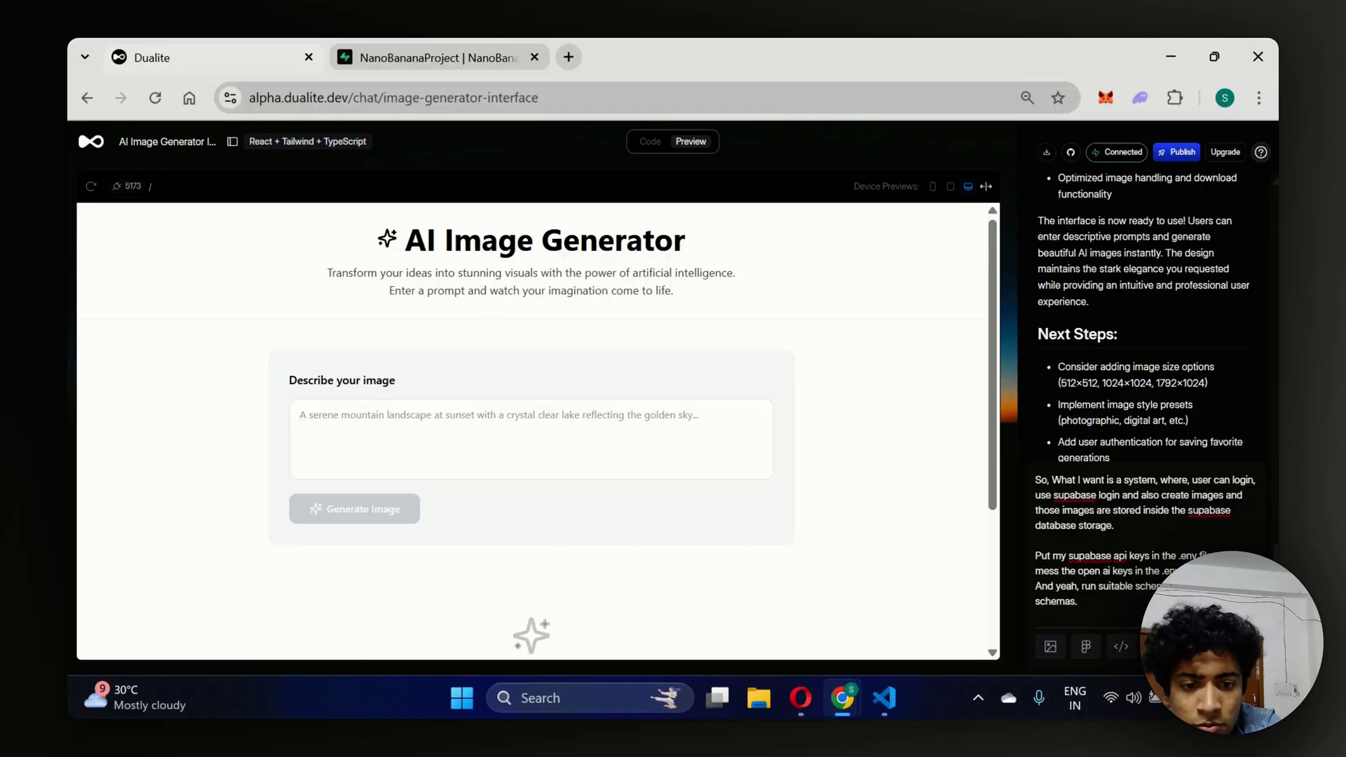
{"action": "left_click", "coordinate": [1189, 535]}
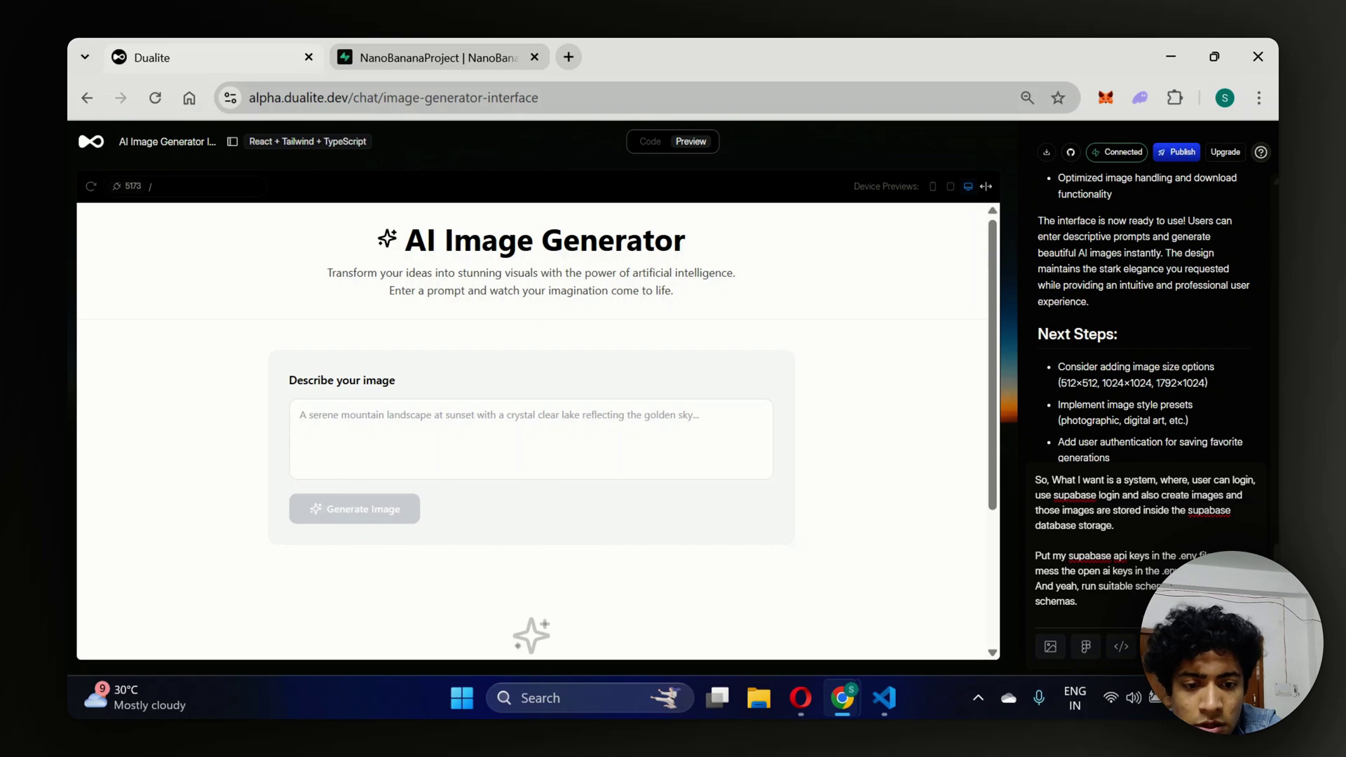
{"action": "key", "text": "Return"}
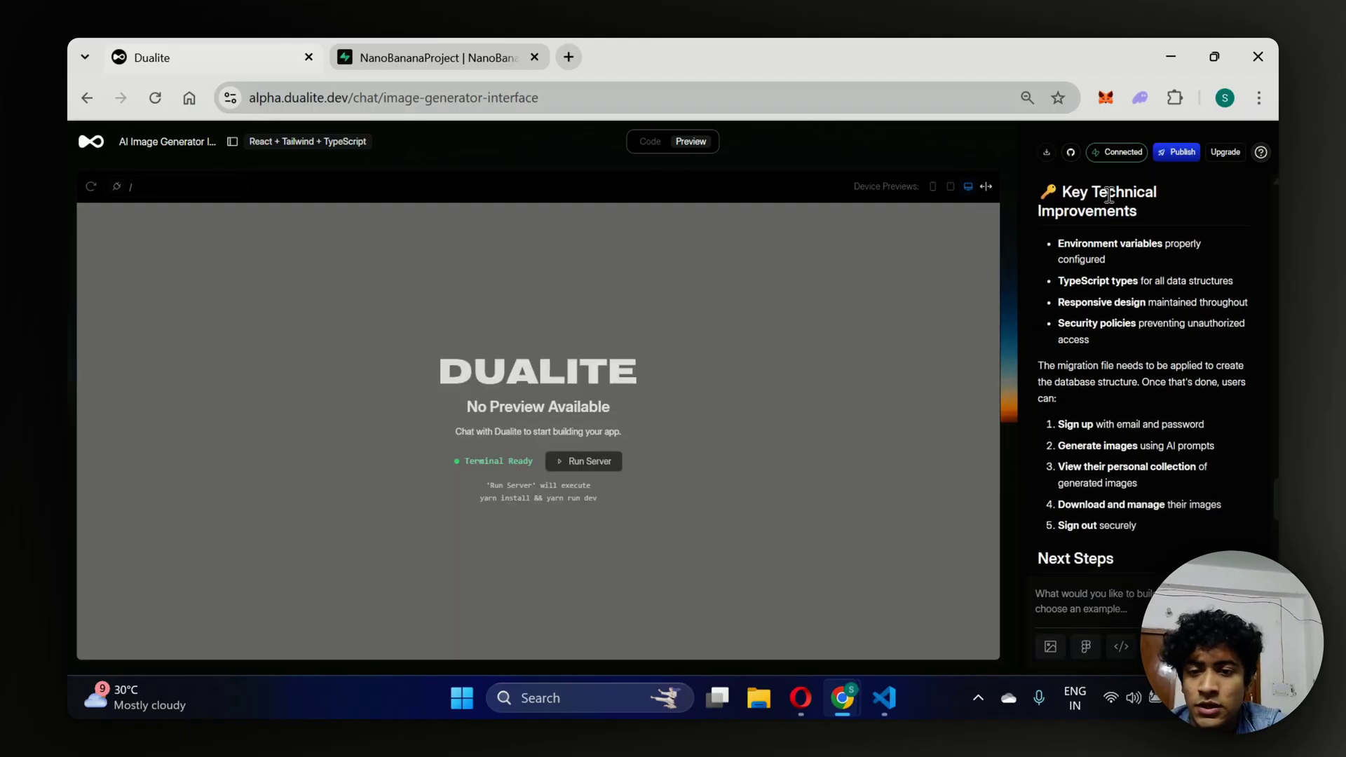
Apply the generated SQL migration to Supabase and review the Next Steps in chat.
{"action": "scroll", "coordinate": [1109, 195], "scroll_direction": "down", "scroll_amount": 10}
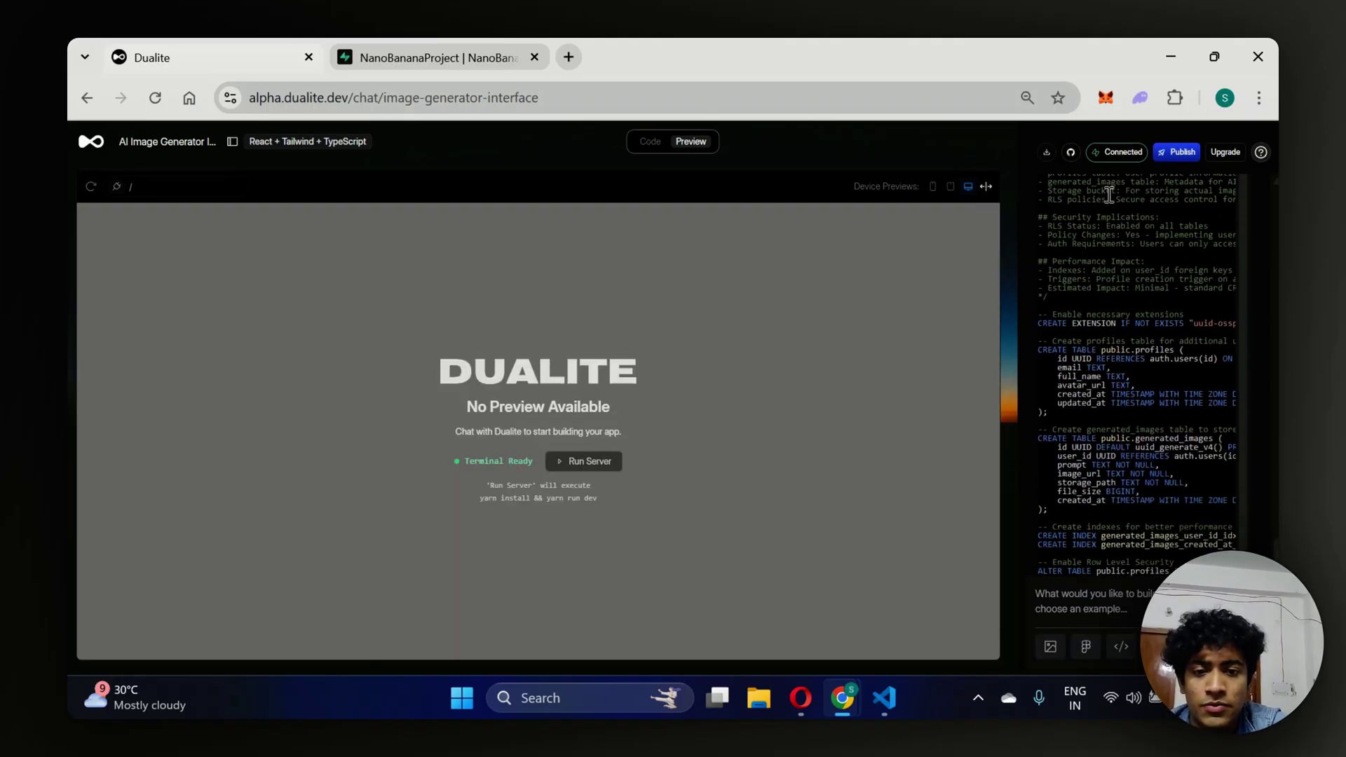
{"action": "scroll", "coordinate": [1109, 196], "scroll_direction": "down", "scroll_amount": 5}
{"action": "scroll", "coordinate": [1114, 396], "scroll_direction": "down", "scroll_amount": 10}
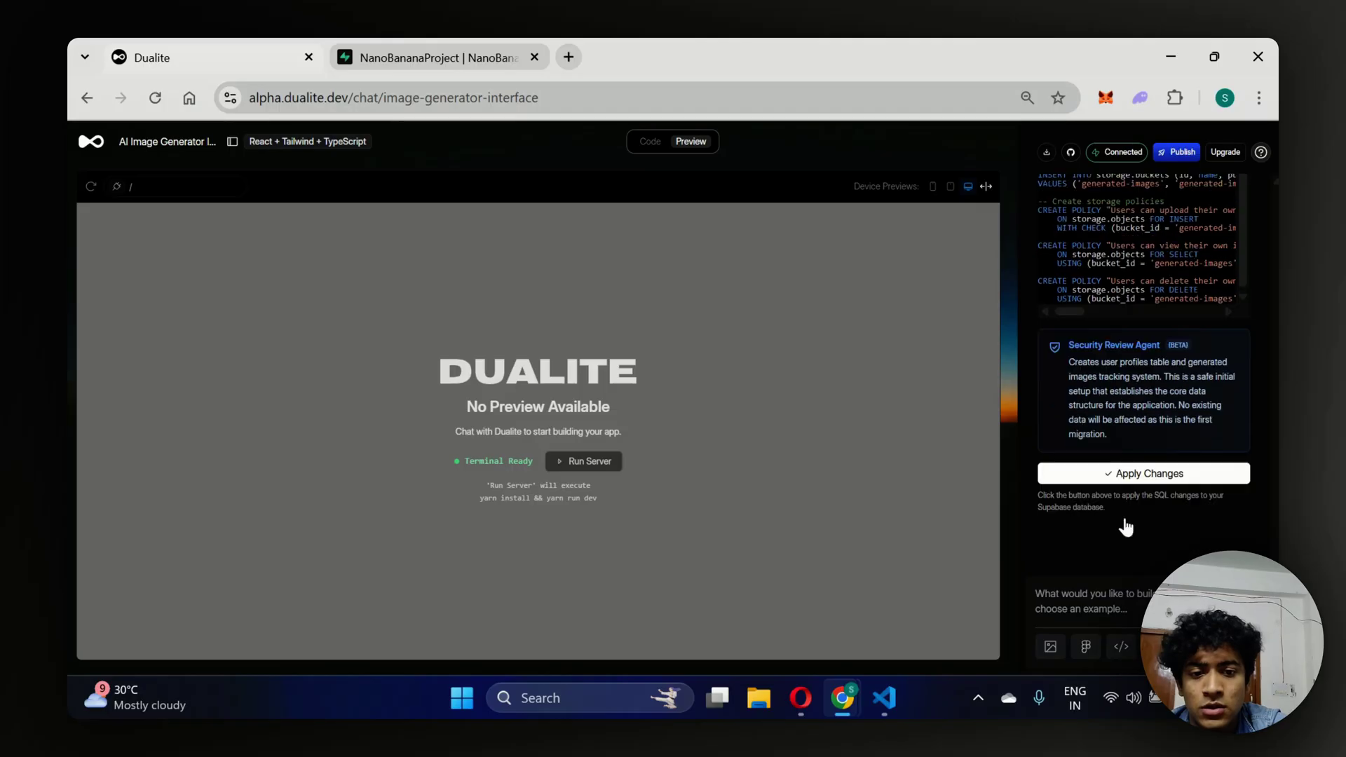
{"action": "left_click", "coordinate": [1079, 476]}
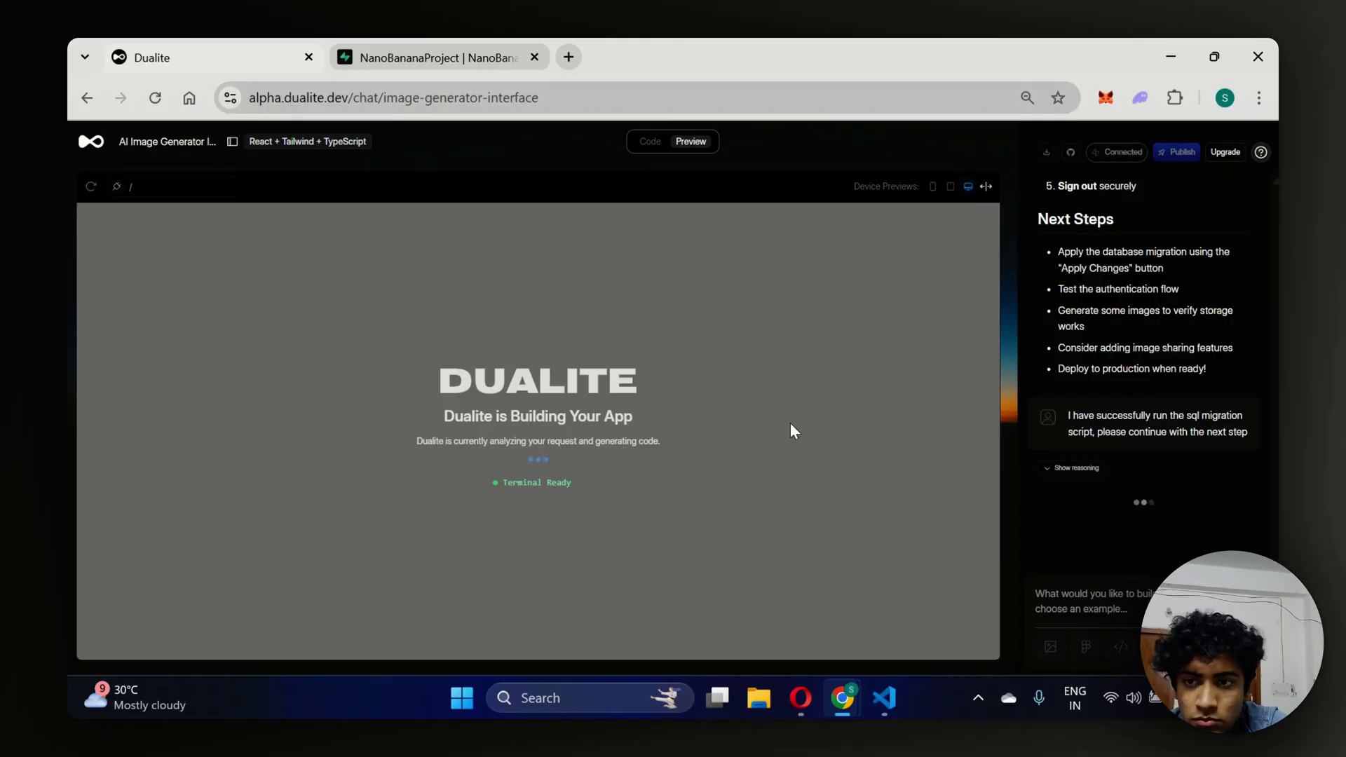
{"action": "scroll", "coordinate": [1121, 339], "scroll_direction": "up", "scroll_amount": 3}
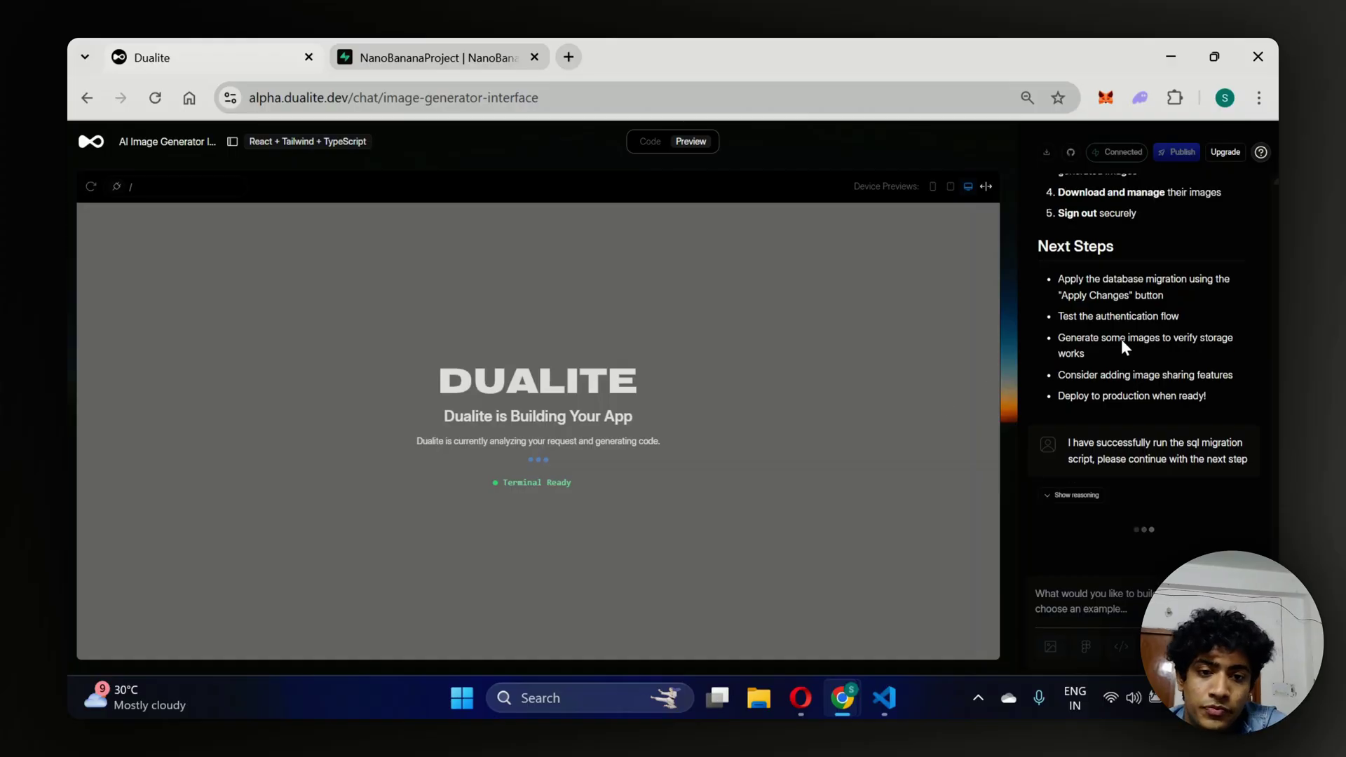
{"action": "scroll", "coordinate": [1121, 338], "scroll_direction": "down", "scroll_amount": 3}
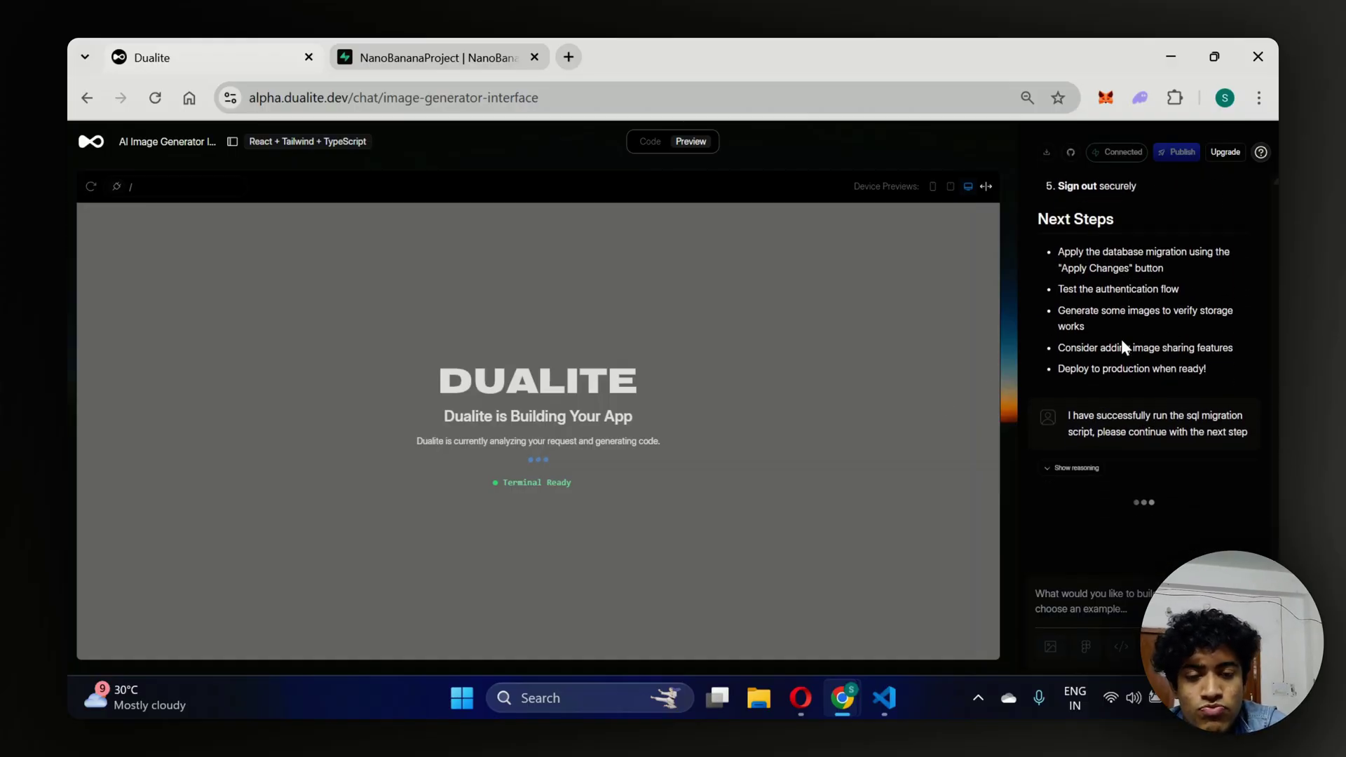
{"action": "left_click_drag", "start_coordinate": [1034, 219], "coordinate": [1008, 201]}
{"action": "left_click", "coordinate": [1095, 261]}
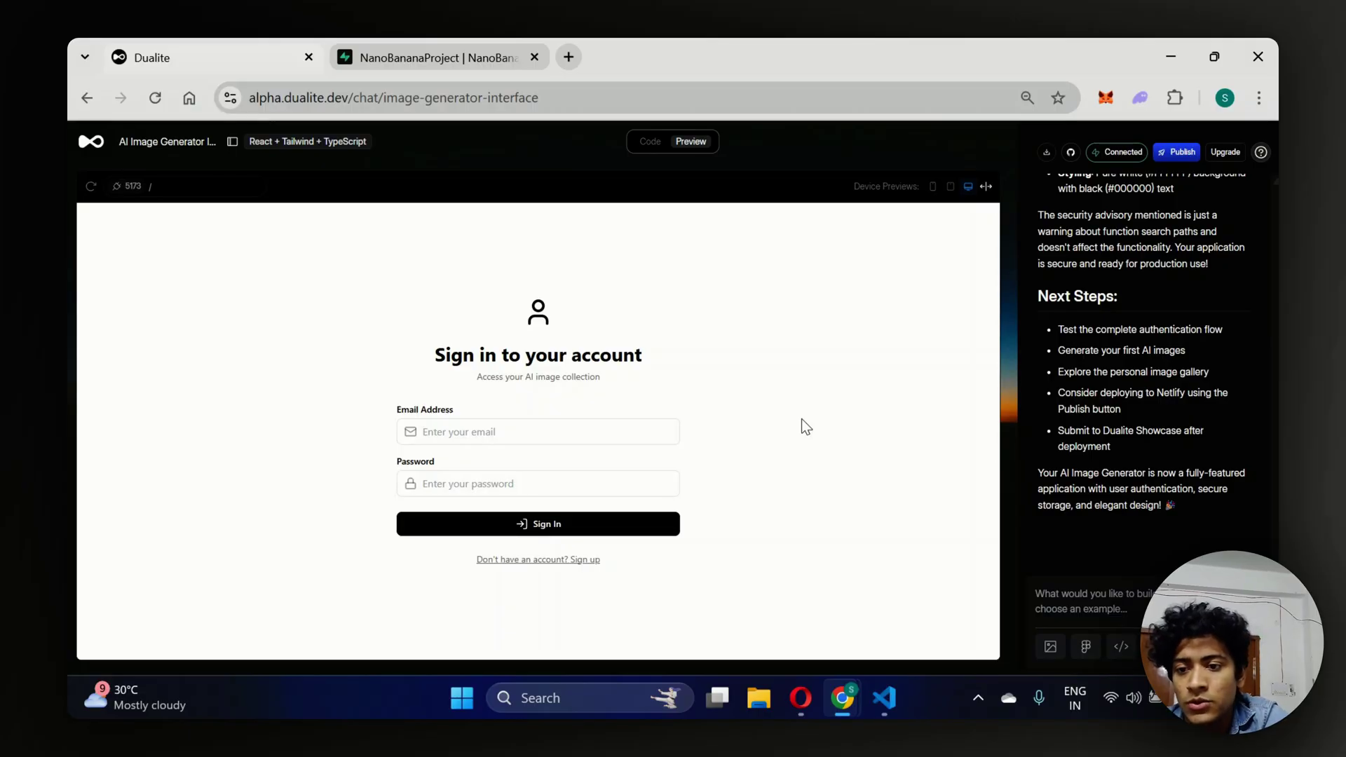
Switch the preview to sign-up and enter the user's full name and suggested e-mail address.
{"action": "left_click", "coordinate": [579, 561]}
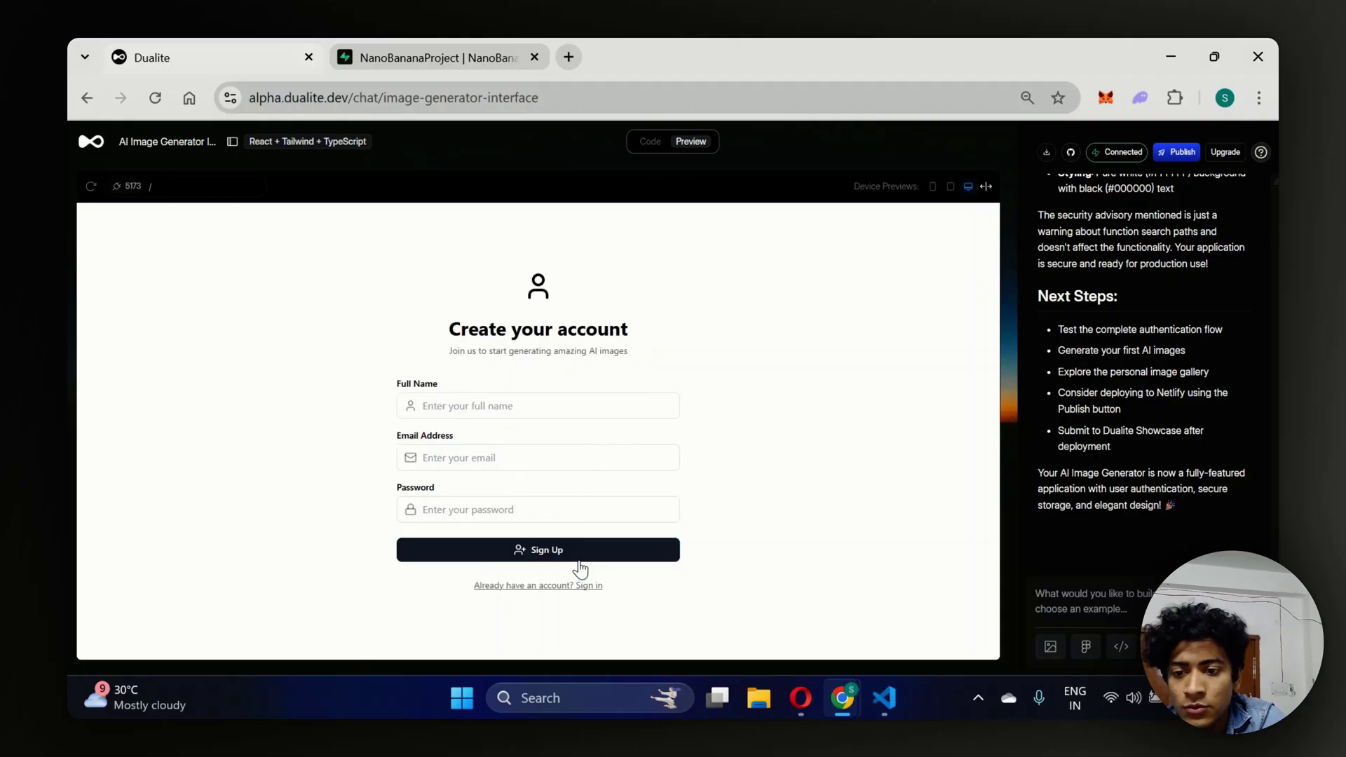
{"action": "left_click", "coordinate": [479, 414]}
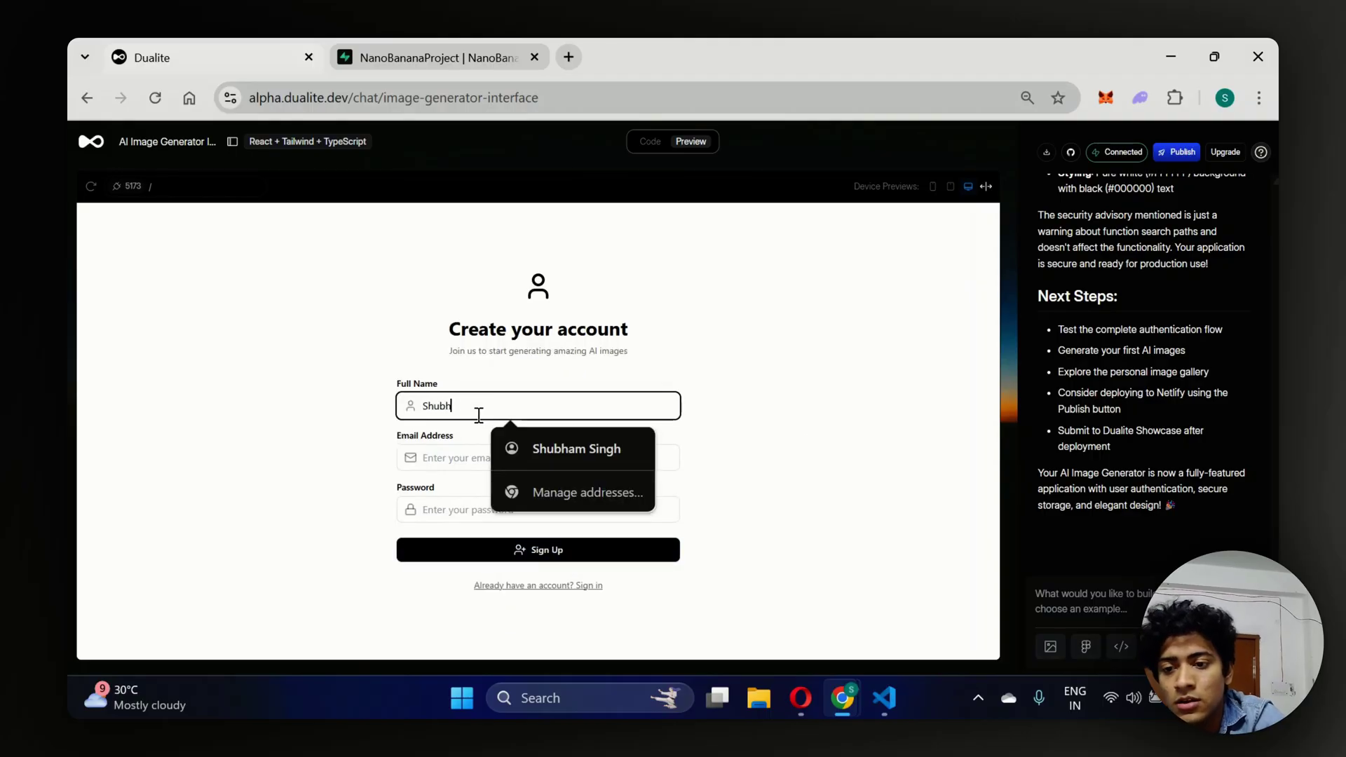
{"action": "left_click", "coordinate": [466, 453]}
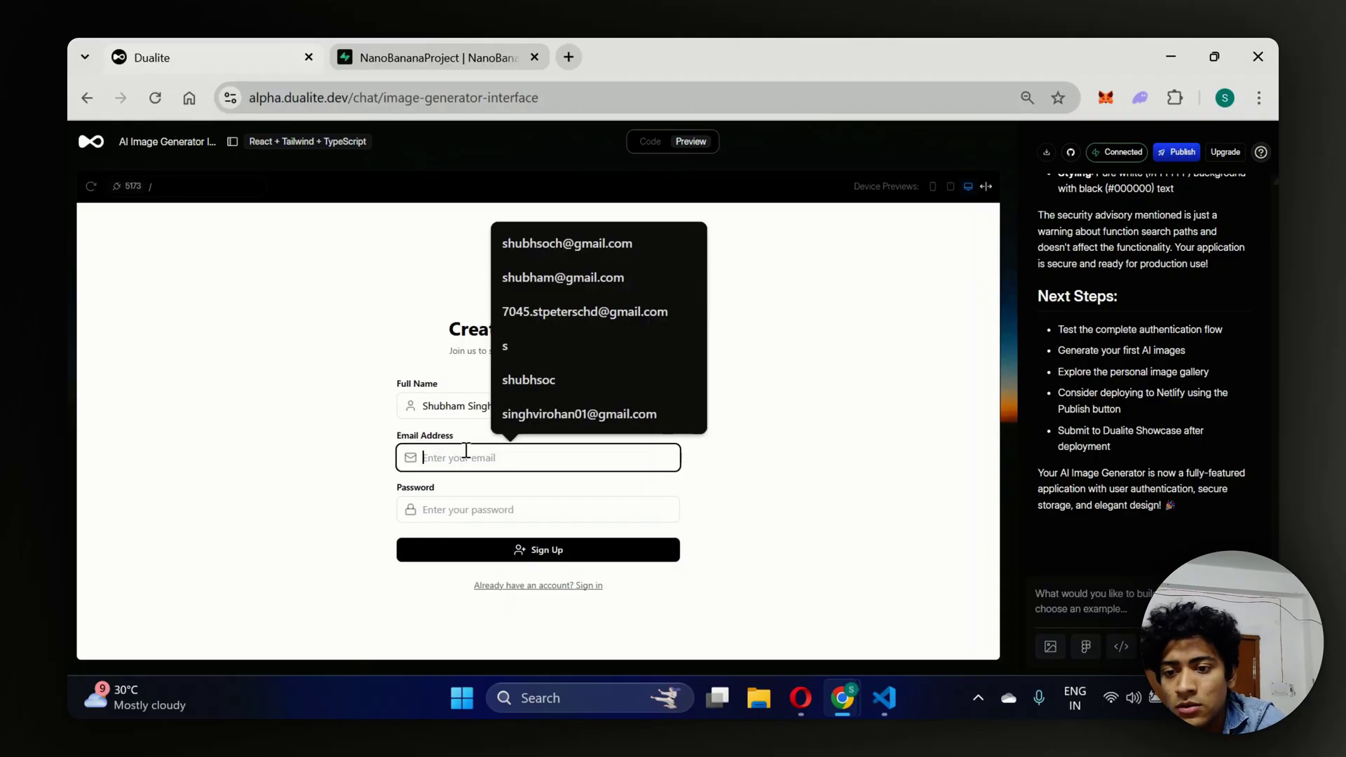
{"action": "left_click", "coordinate": [558, 239]}
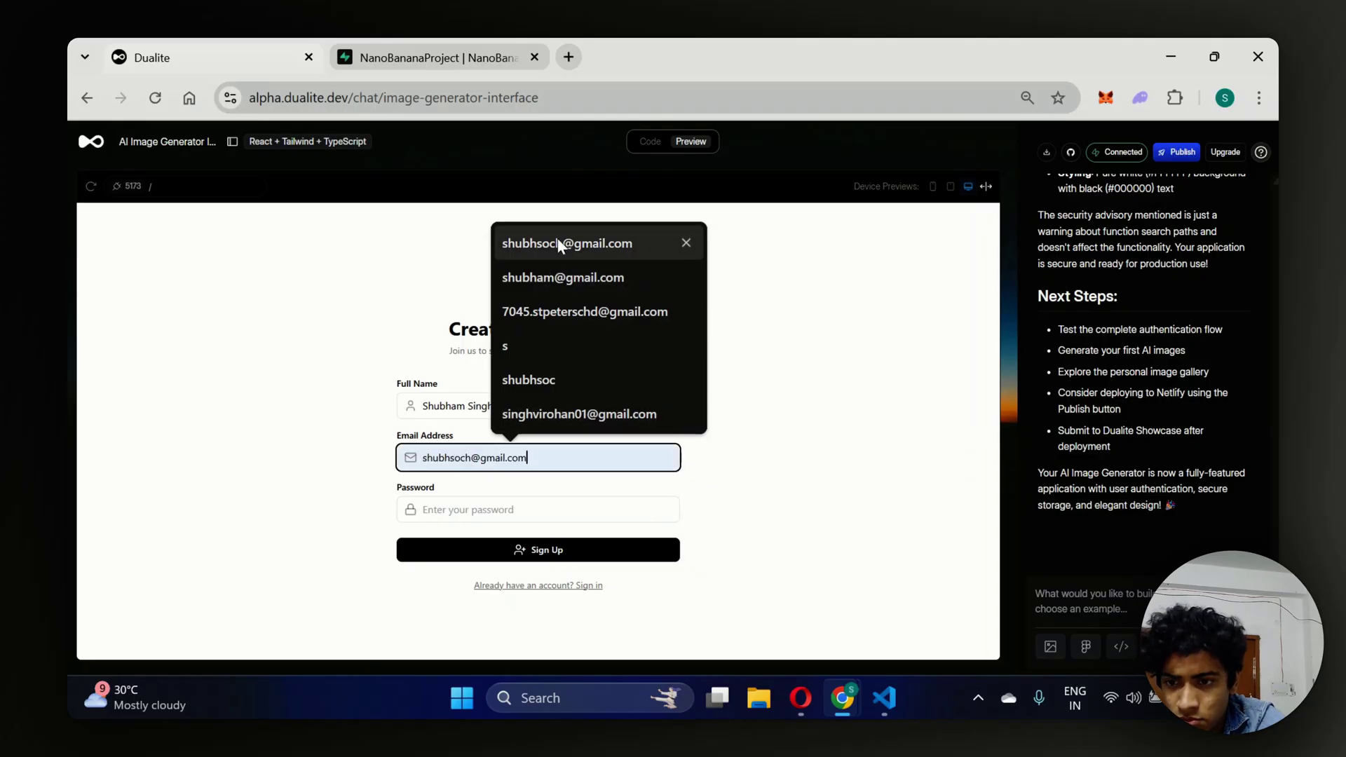
Enter the account password, submit the sign-up, and load gmail.com in a new tab.
{"action": "left_click", "coordinate": [505, 509]}
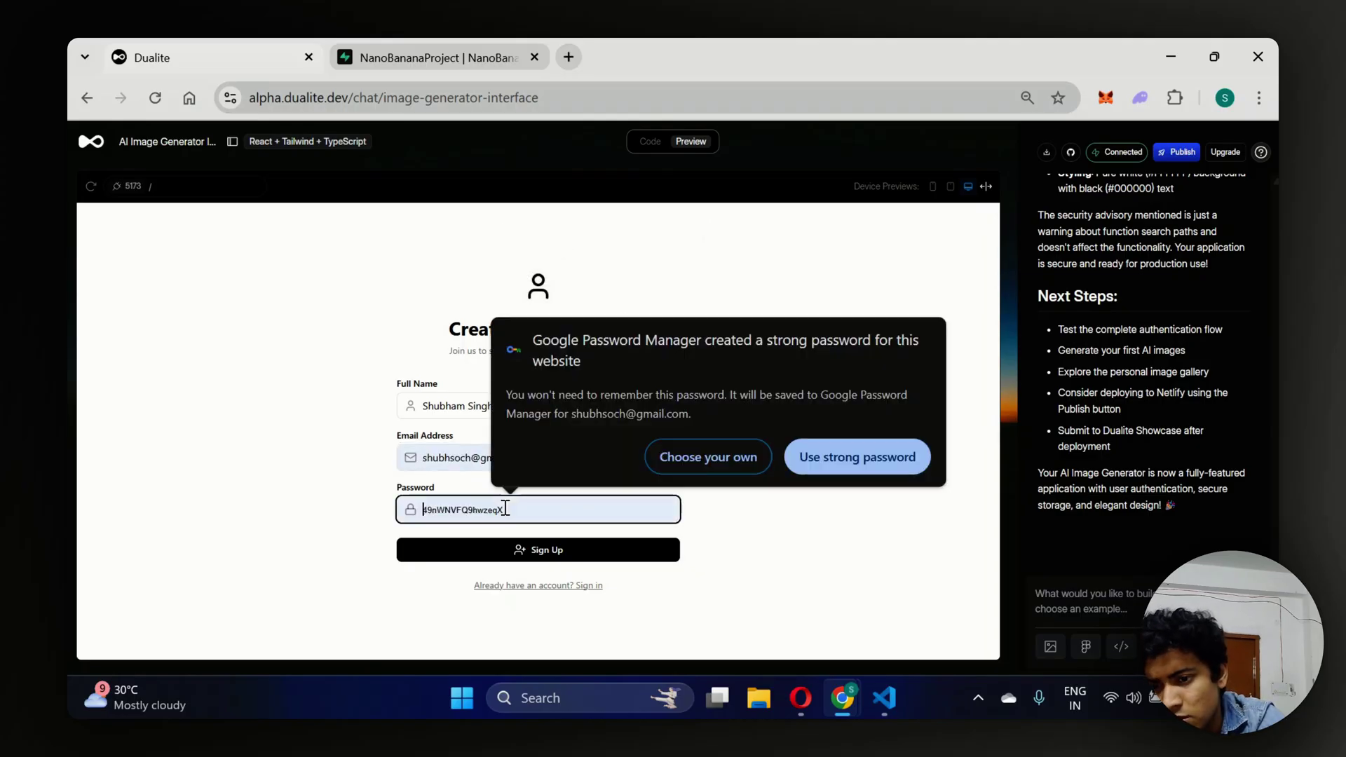
{"action": "type", "text": "P"}
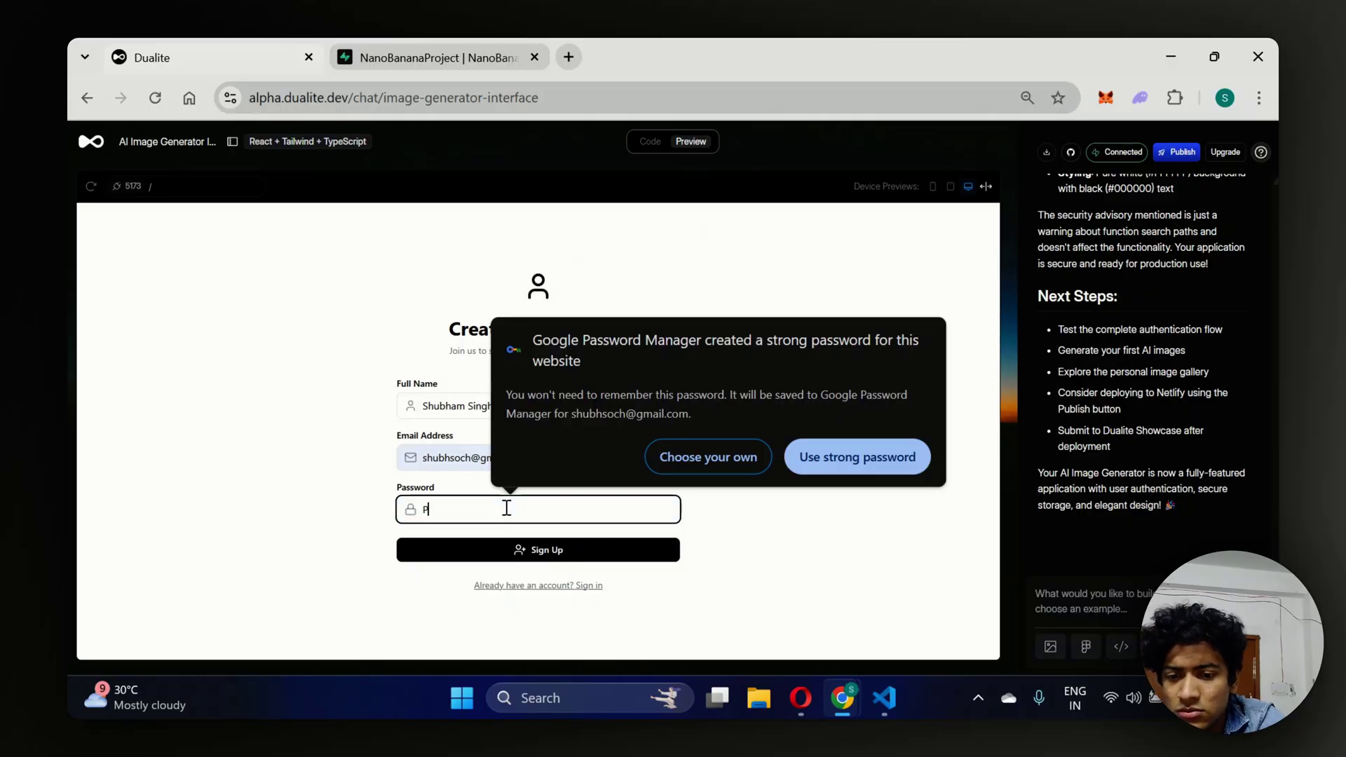
{"action": "type", "text": "assw"}
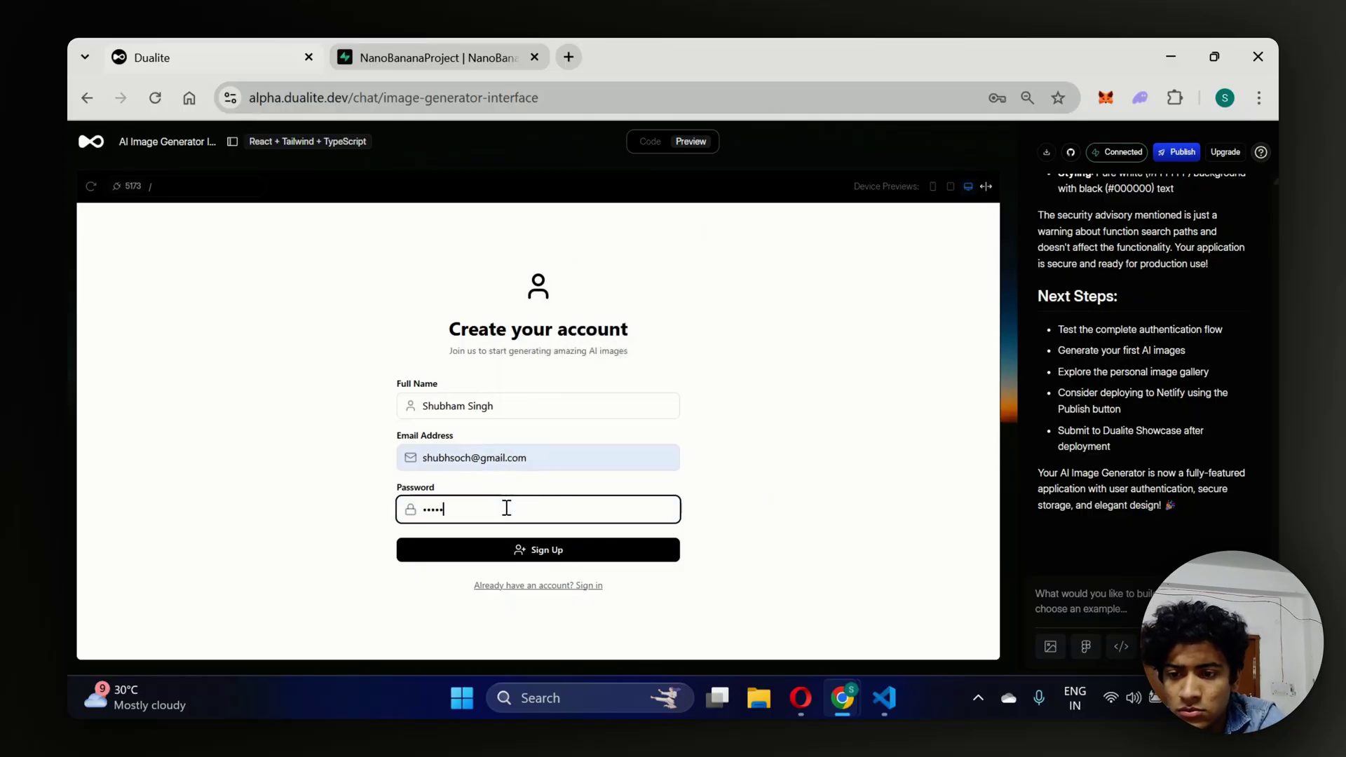
{"action": "type", "text": "ord1"}
{"action": "left_click", "coordinate": [474, 557]}
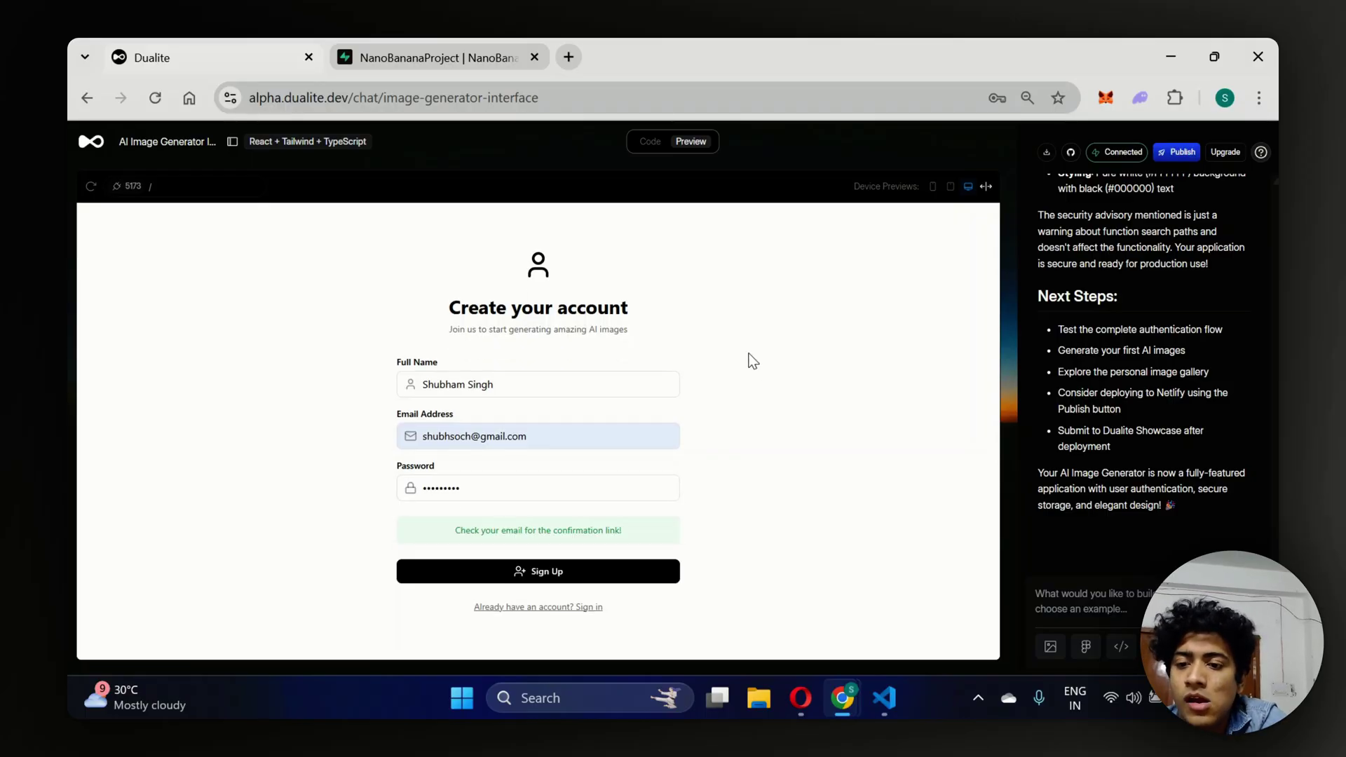
{"action": "left_click", "coordinate": [569, 63]}
{"action": "type", "text": "gmail.com"}
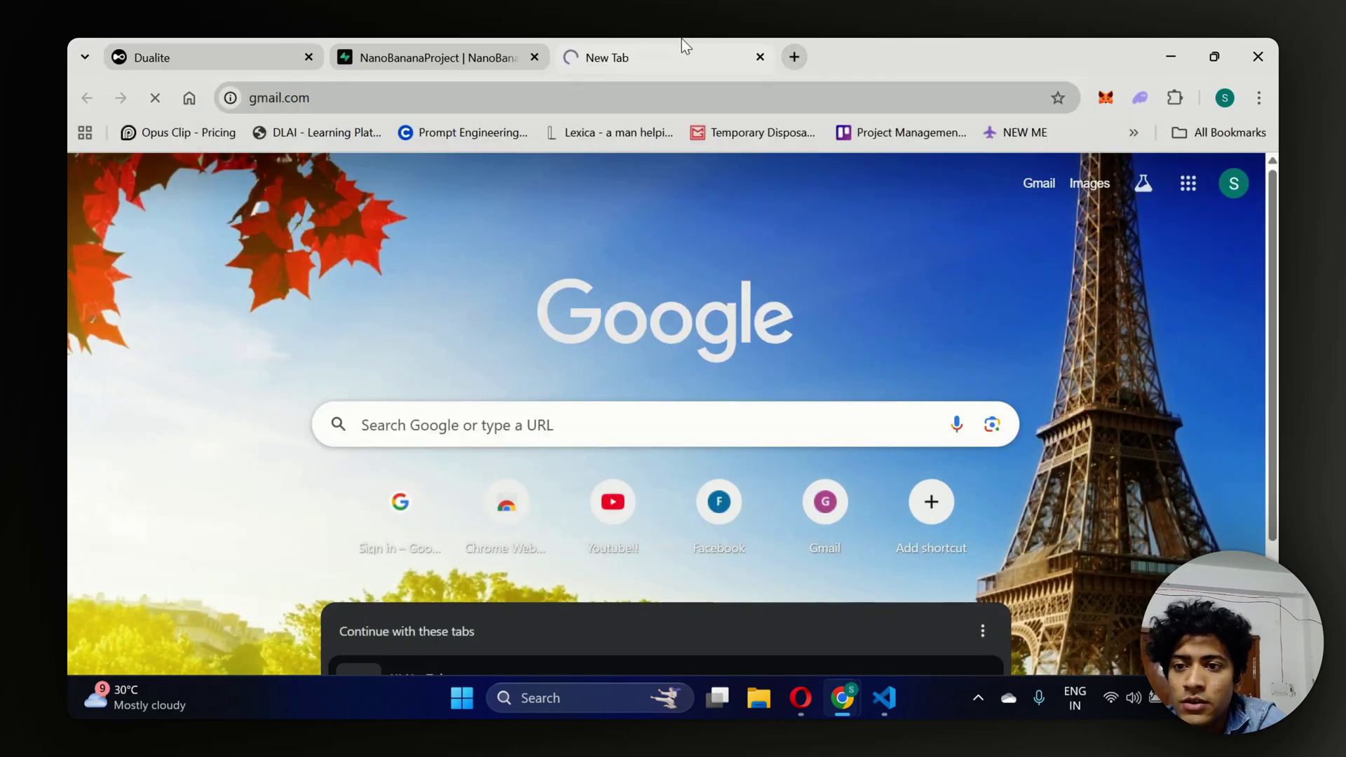
Refresh the inbox, open the Supabase Auth 'Confirm Your Signup' email and follow its confirm link.
{"action": "left_click_drag", "start_coordinate": [682, 39], "coordinate": [452, 41]}
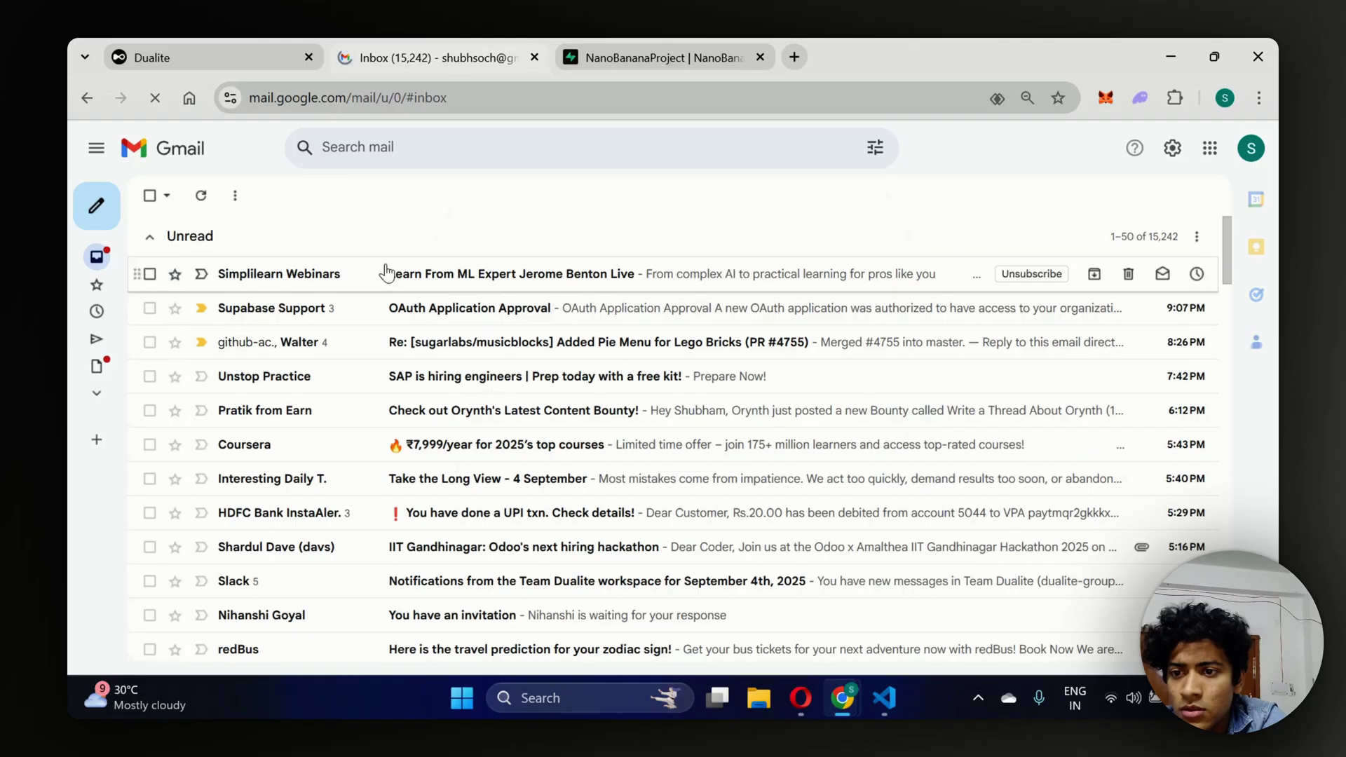
{"action": "left_click", "coordinate": [202, 197]}
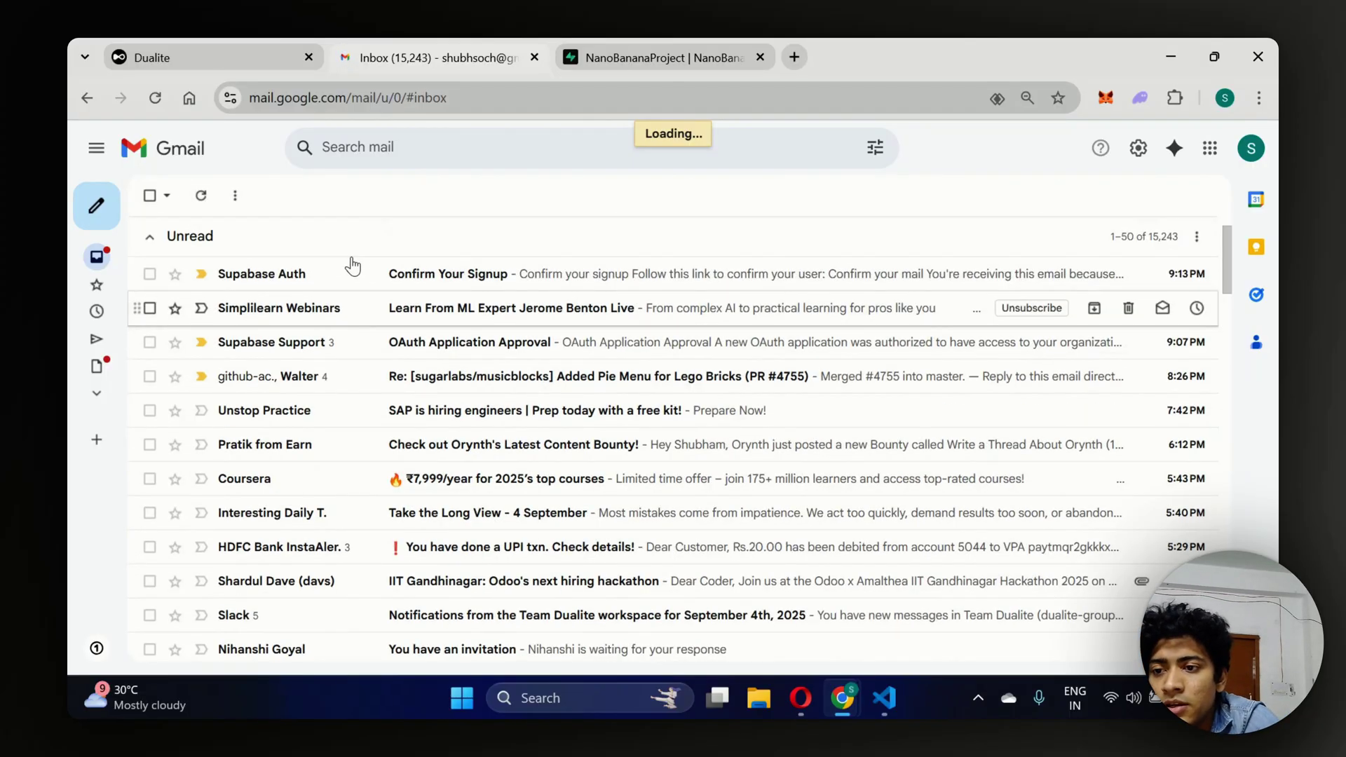
{"action": "left_click", "coordinate": [345, 281]}
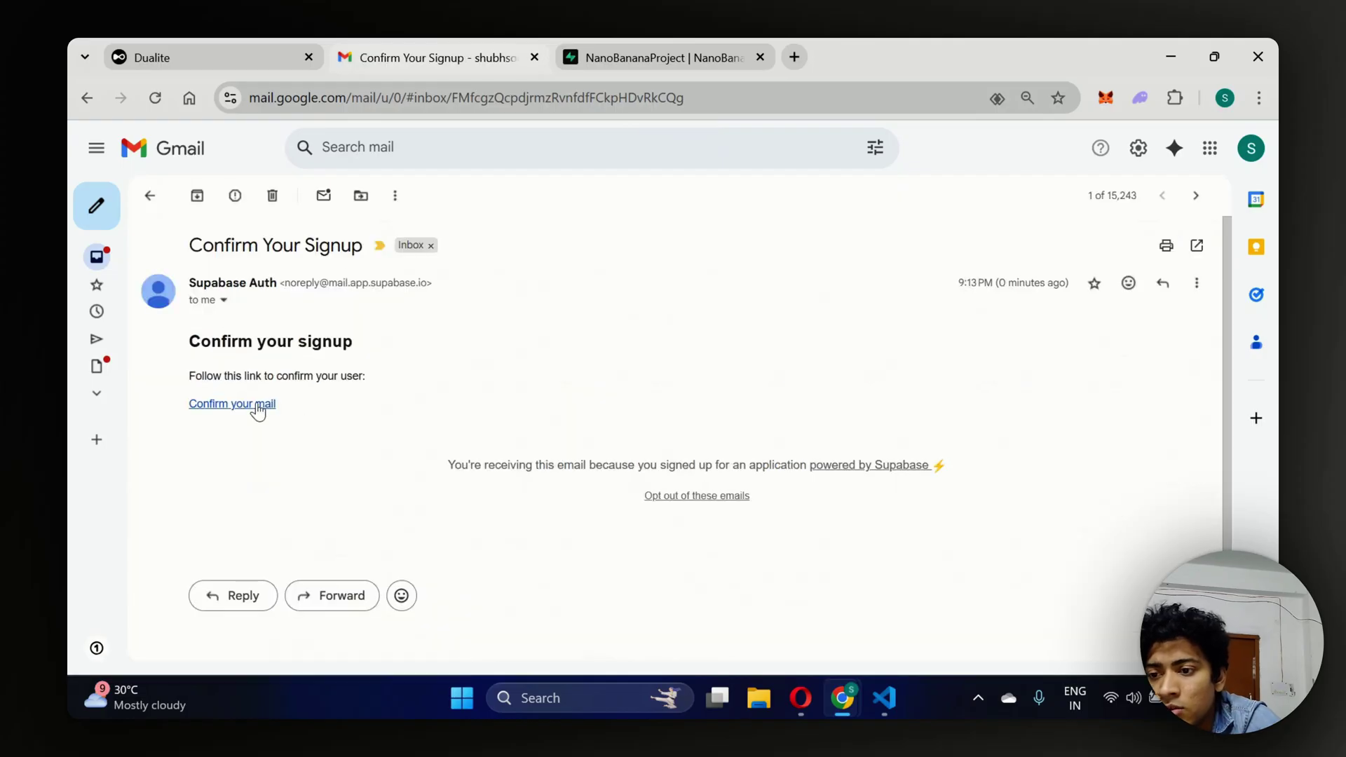
{"action": "left_click", "coordinate": [257, 404]}
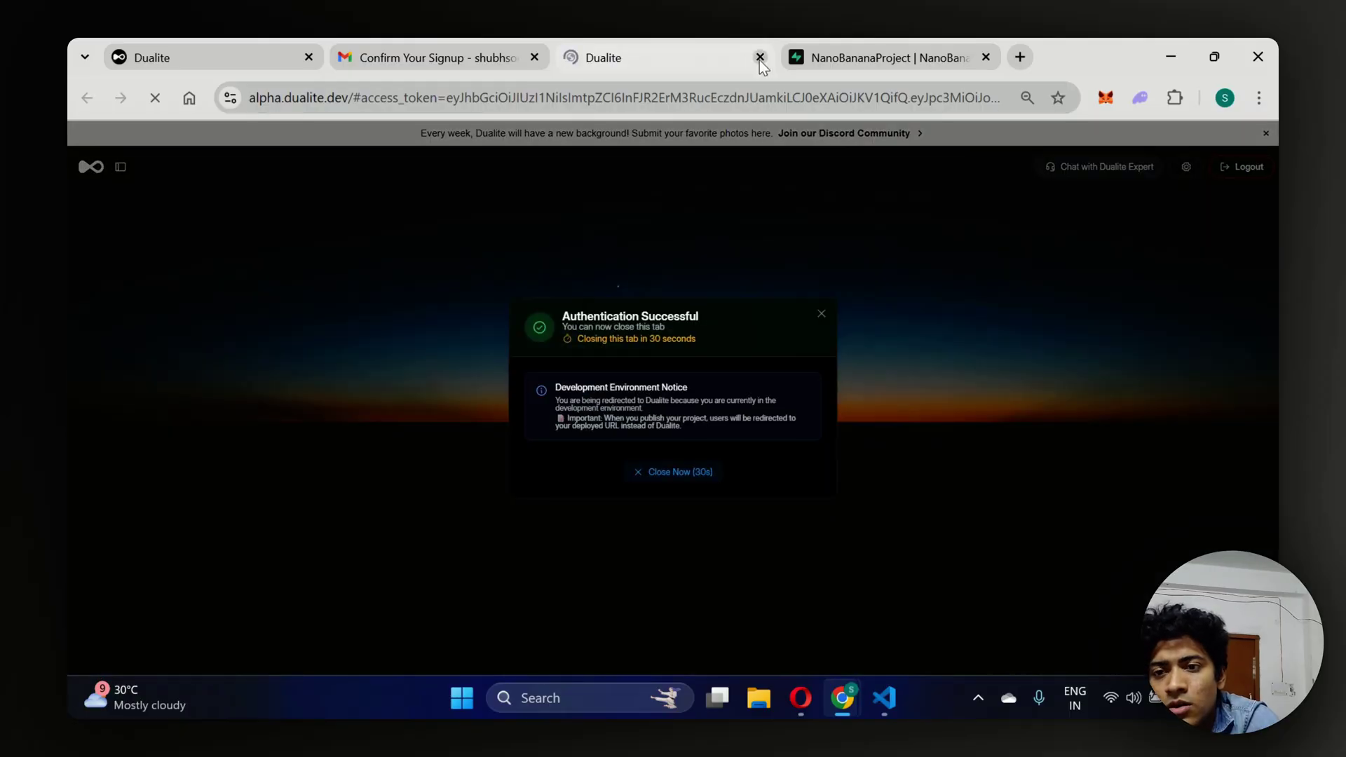
Close the Authentication Successful tab to get back to the project's preview.
{"action": "scroll", "coordinate": [624, 404], "scroll_direction": "up", "scroll_amount": 5}
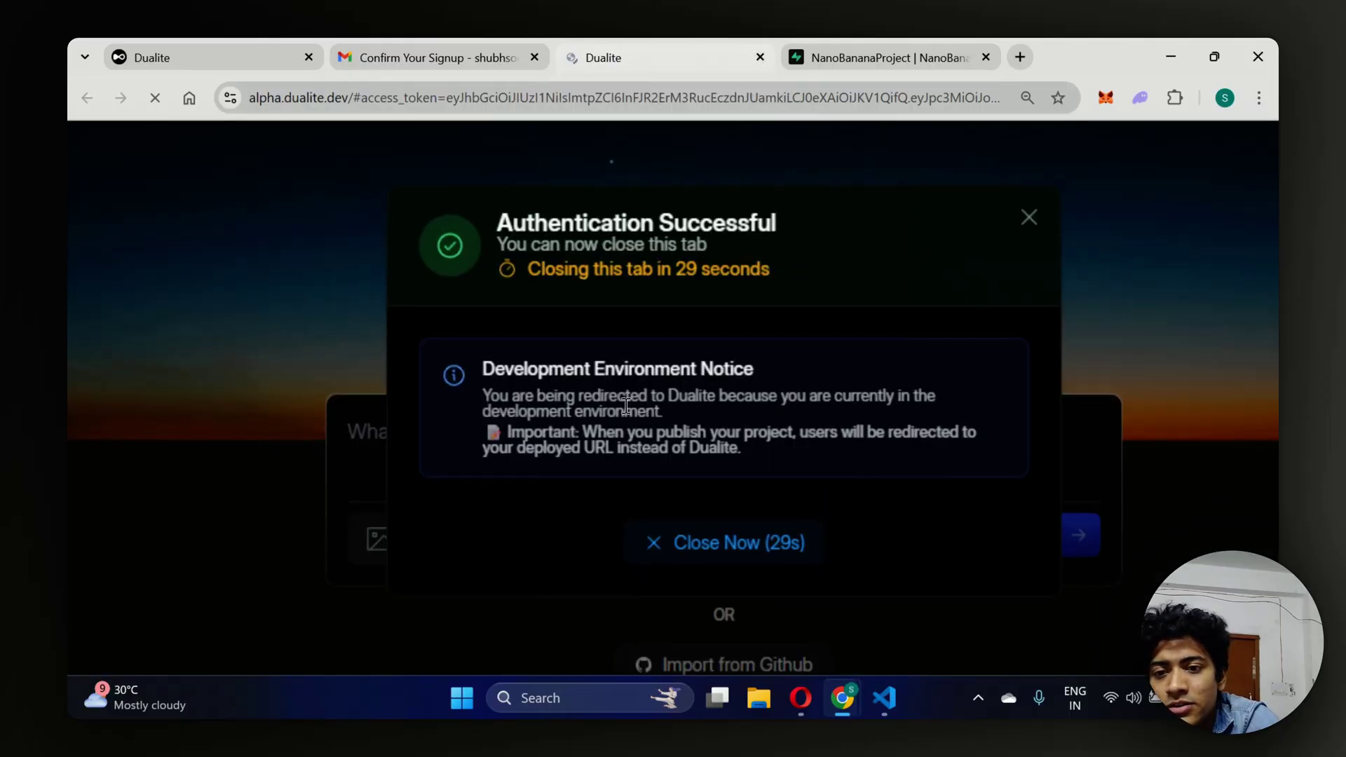
{"action": "scroll", "coordinate": [697, 230], "scroll_direction": "up", "scroll_amount": 2}
{"action": "scroll", "coordinate": [713, 193], "scroll_direction": "down", "scroll_amount": 5}
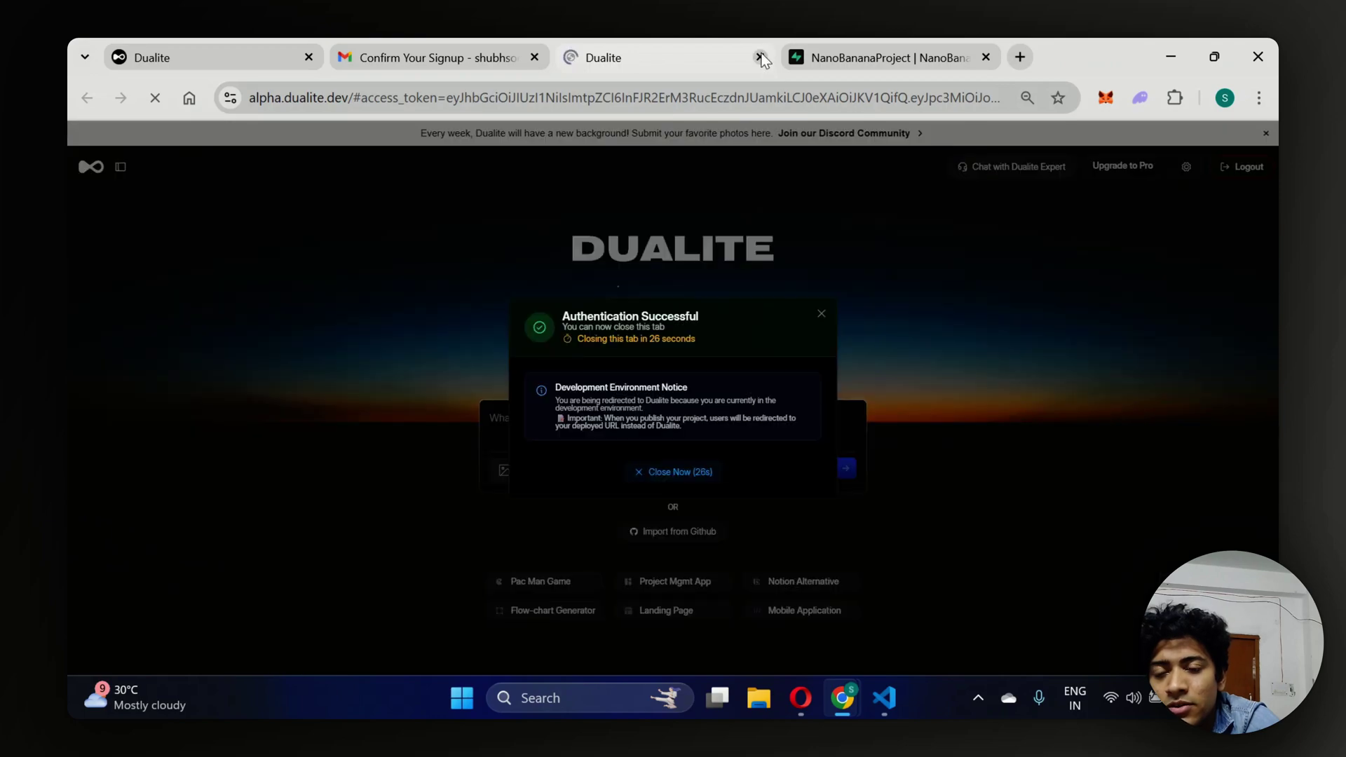
{"action": "left_click", "coordinate": [760, 57]}
{"action": "left_click", "coordinate": [247, 44]}
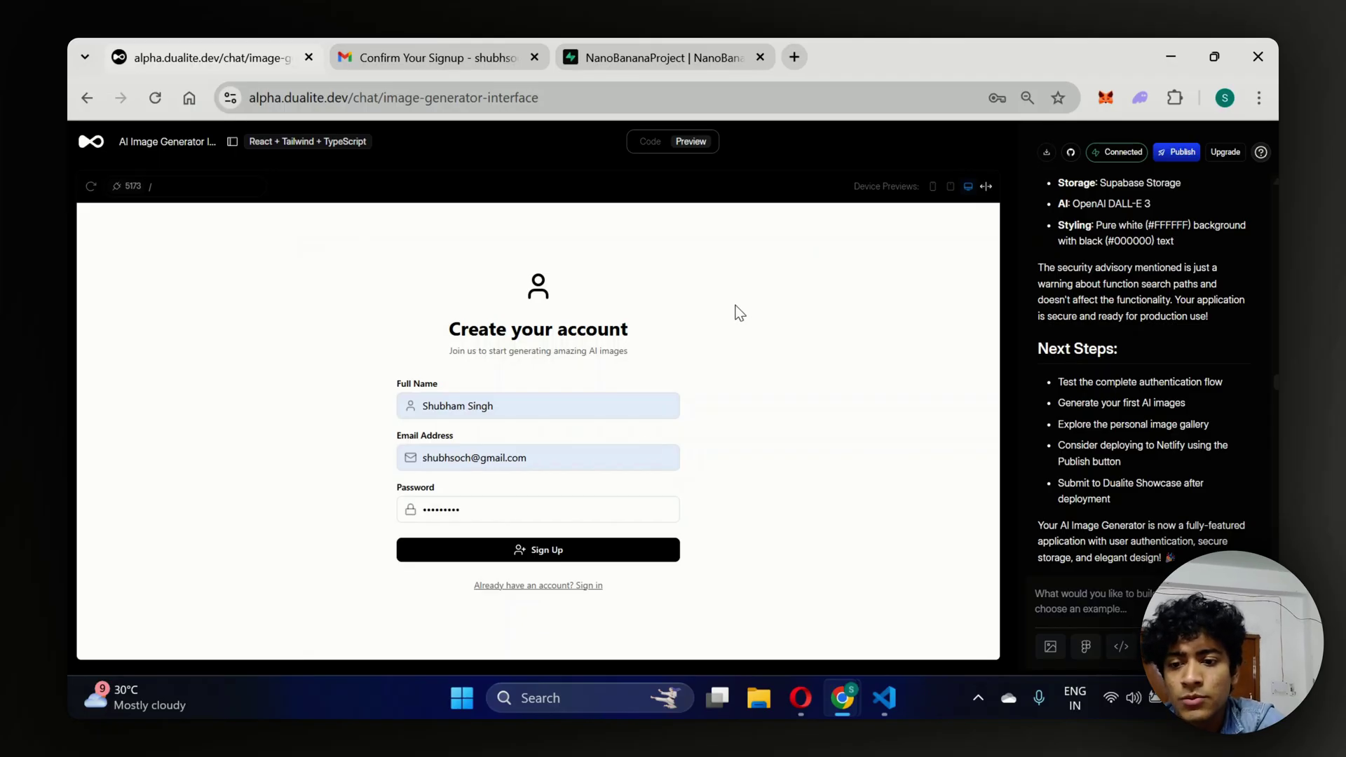
Sign in with the saved credentials, dismiss Chrome's password warning, and focus the Describe your image box.
{"action": "left_click", "coordinate": [565, 586]}
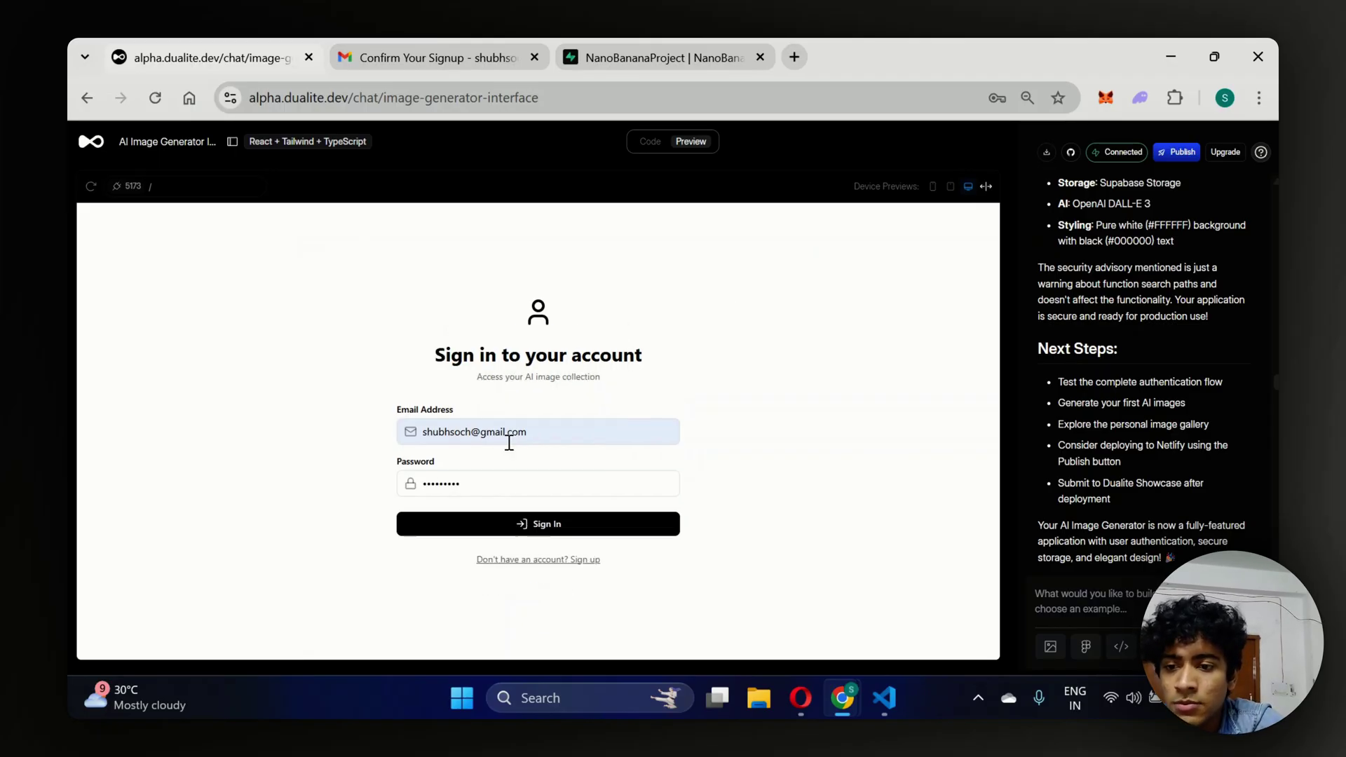
{"action": "left_click", "coordinate": [511, 524]}
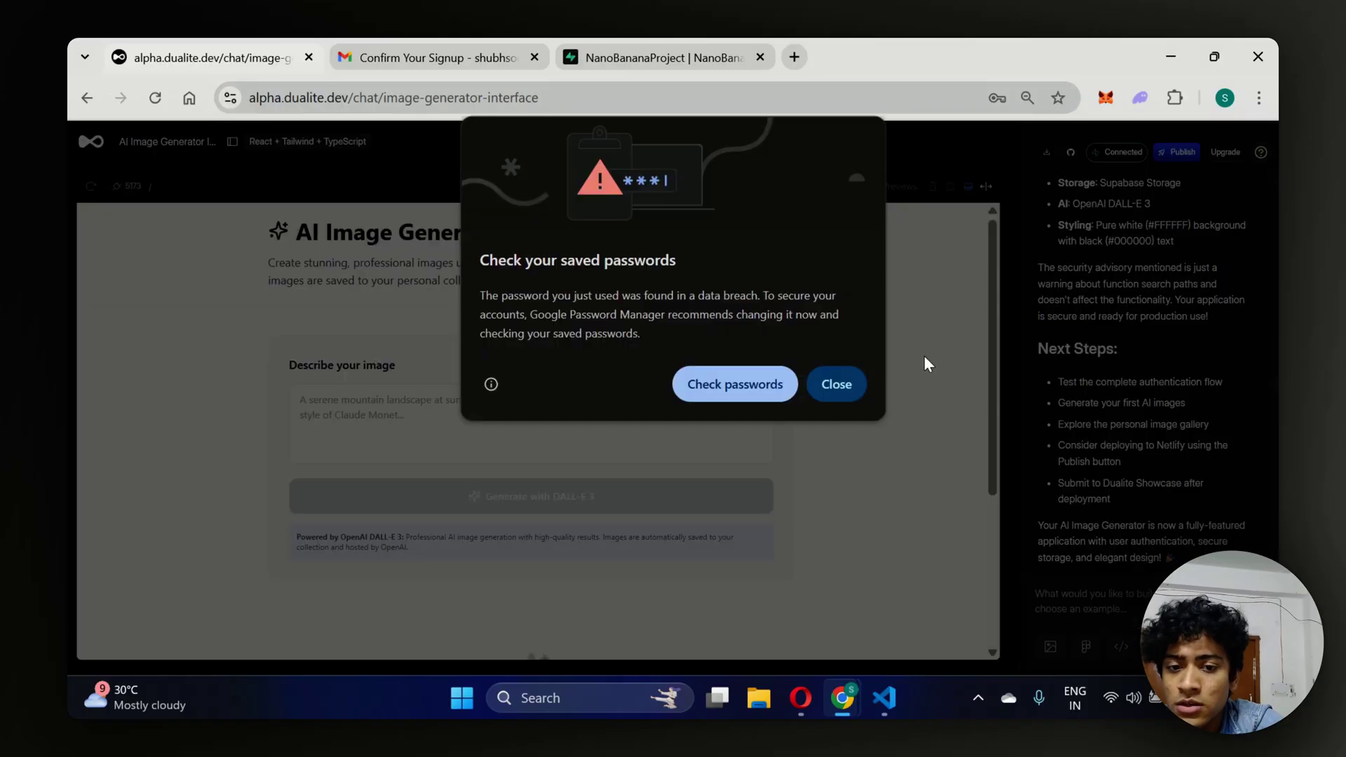
{"action": "left_click", "coordinate": [851, 382]}
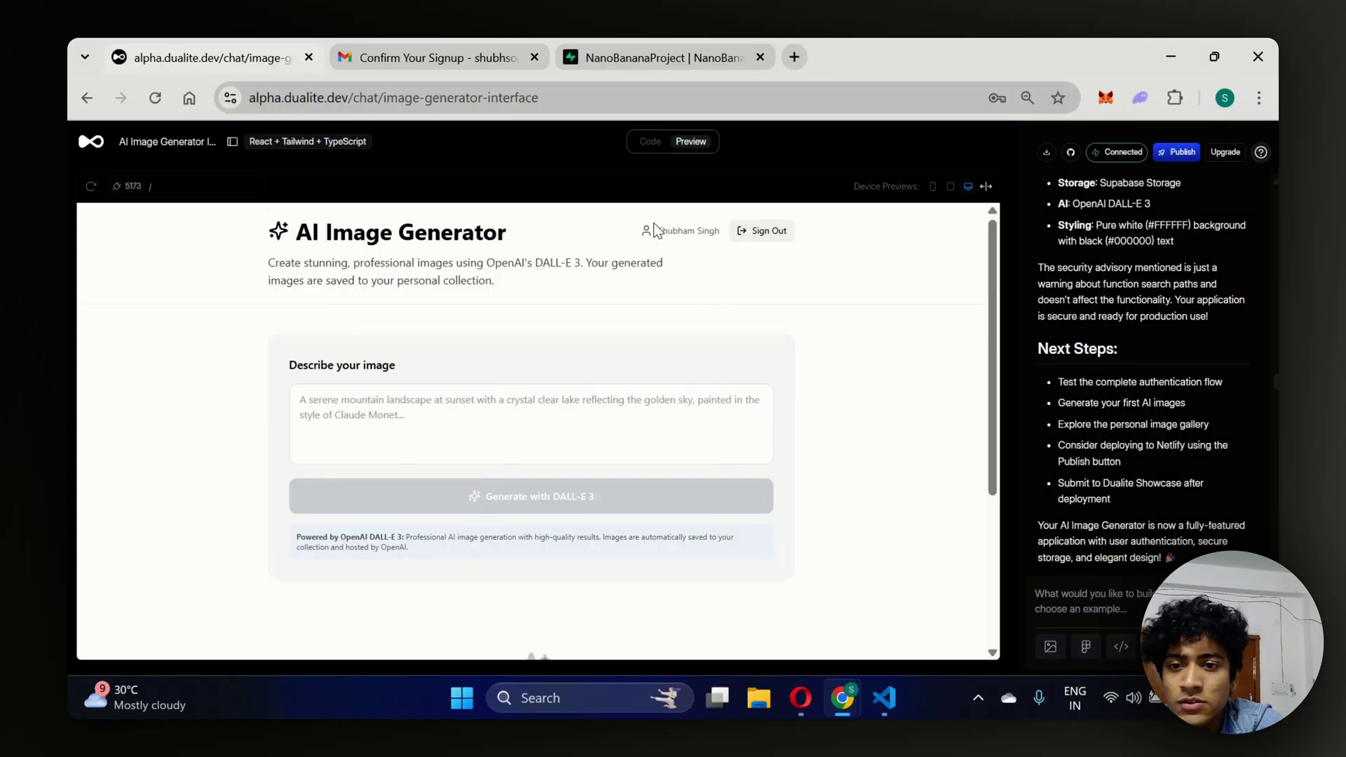
{"action": "left_click_drag", "start_coordinate": [724, 234], "coordinate": [701, 293]}
{"action": "left_click", "coordinate": [701, 292]}
{"action": "left_click", "coordinate": [583, 401]}
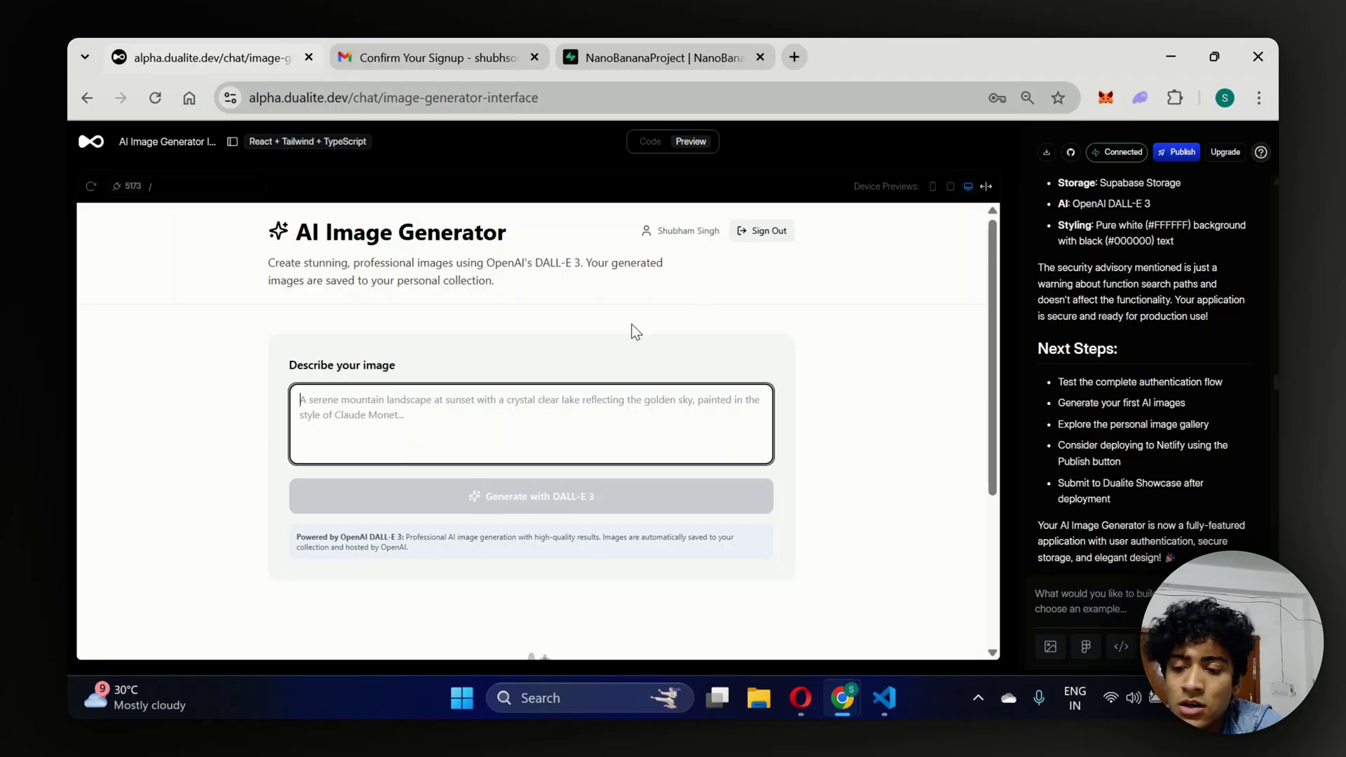
Enter the prompt 'A serene mountain image during sunset with a lake reflecting everything. Make it extremely beautiful.'.
{"action": "type", "text": "A serene"}
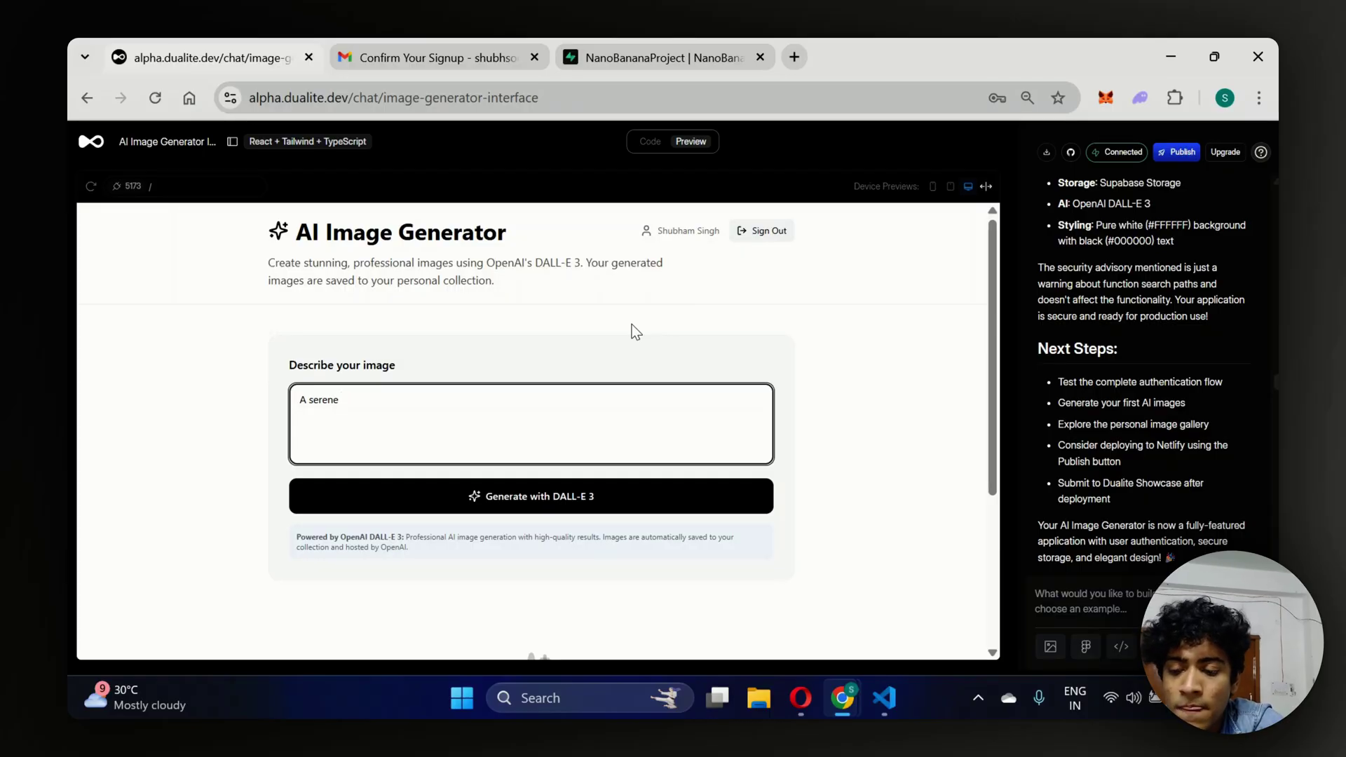
{"action": "type", "text": " mountain image "}
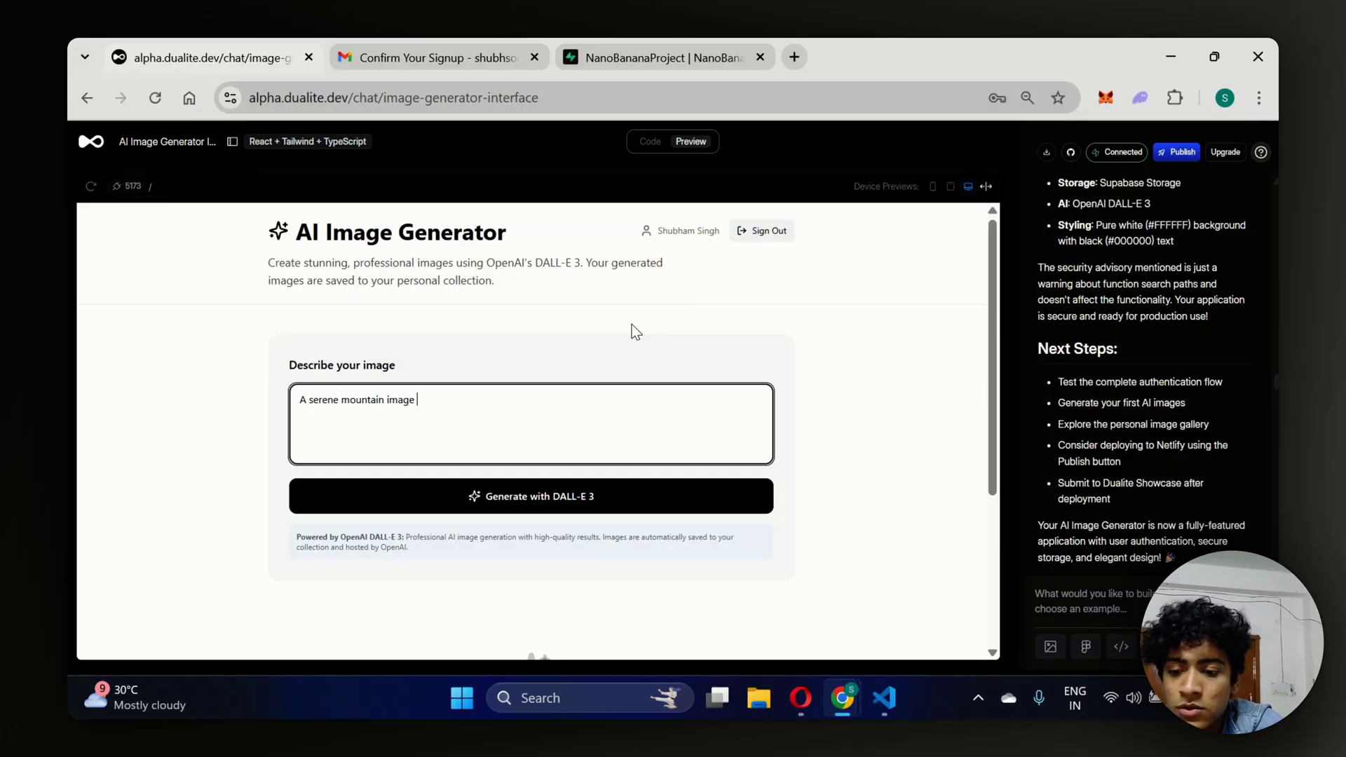
{"action": "type", "text": "with sunset "}
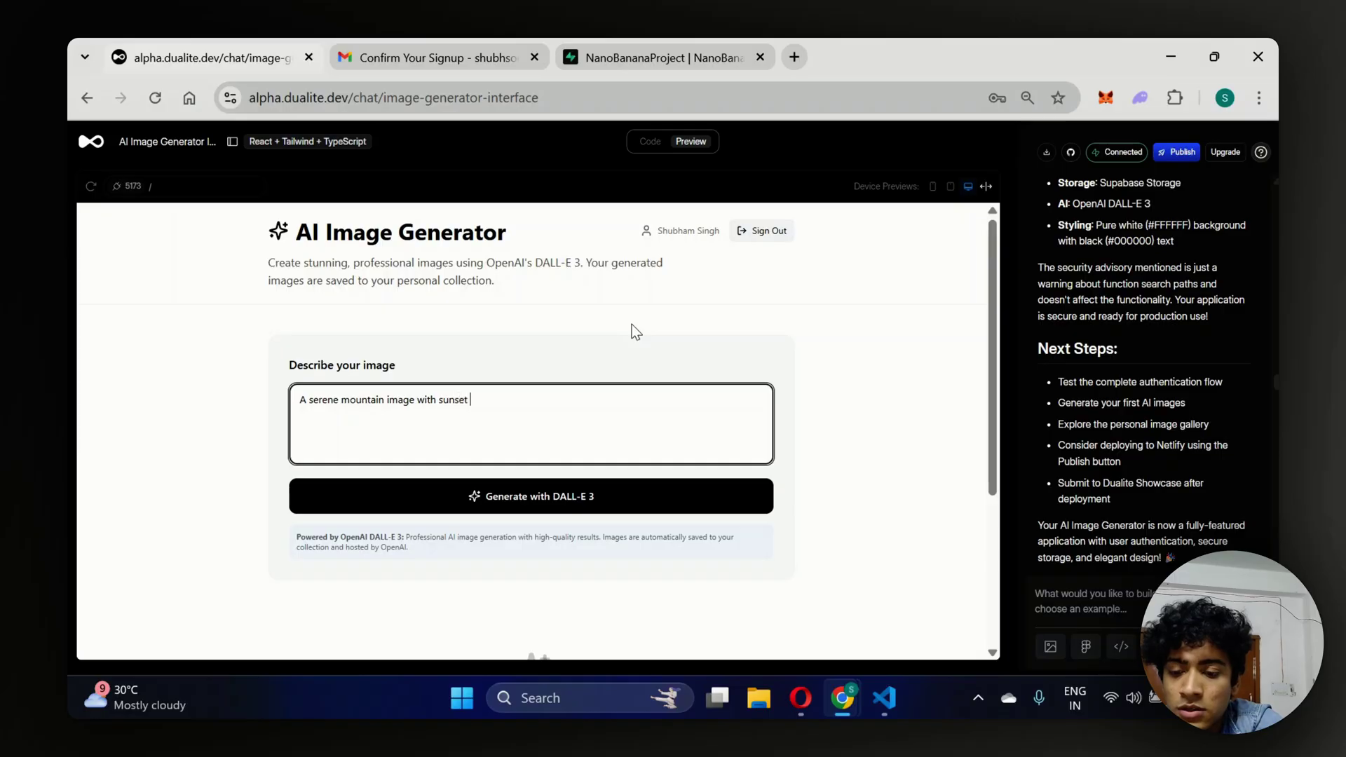
{"action": "type", "text": "occuring and"}
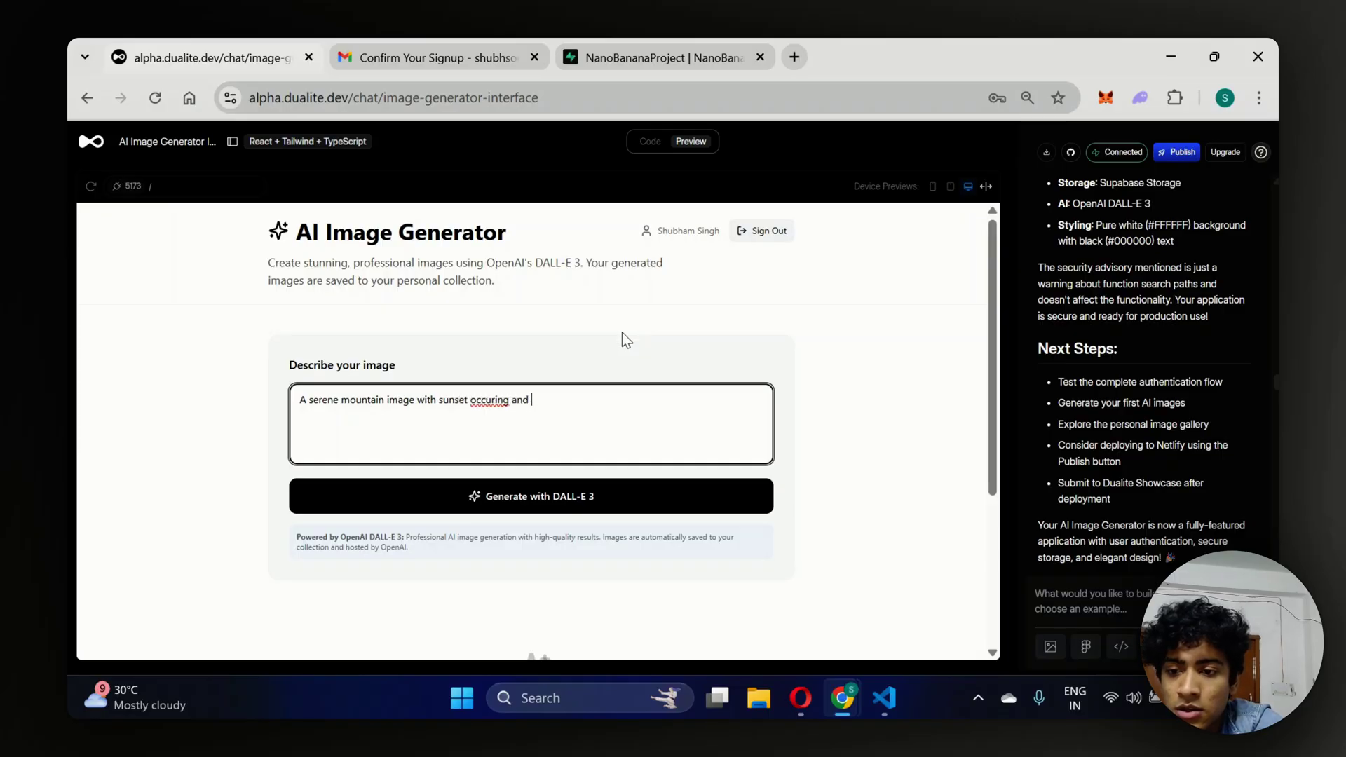
{"action": "left_click_drag", "start_coordinate": [558, 393], "coordinate": [454, 398]}
{"action": "key", "text": "BackSpace"}
{"action": "key", "text": "BackSpace"}
{"action": "key", "text": "BackSpace"}
{"action": "key", "text": "BackSpace"}
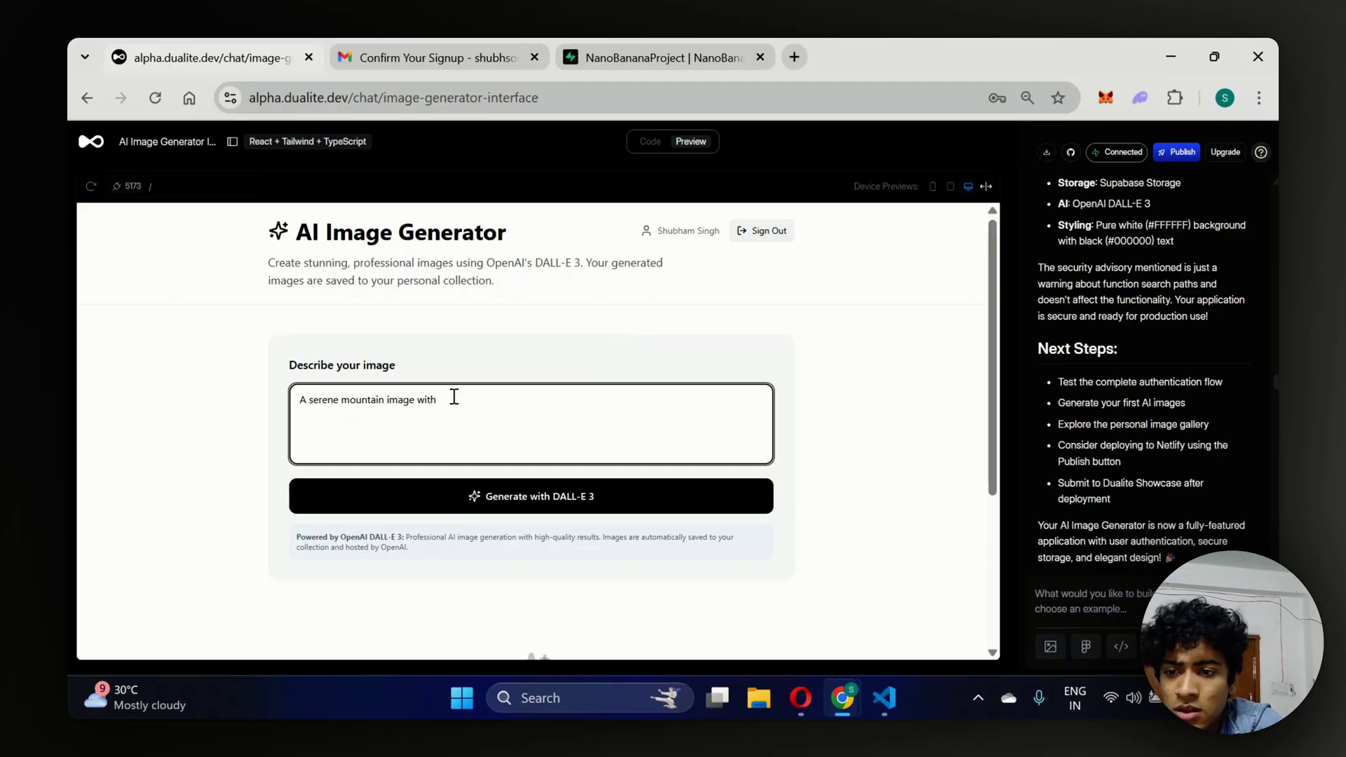
{"action": "key", "text": "BackSpace"}
{"action": "type", "text": "d"}
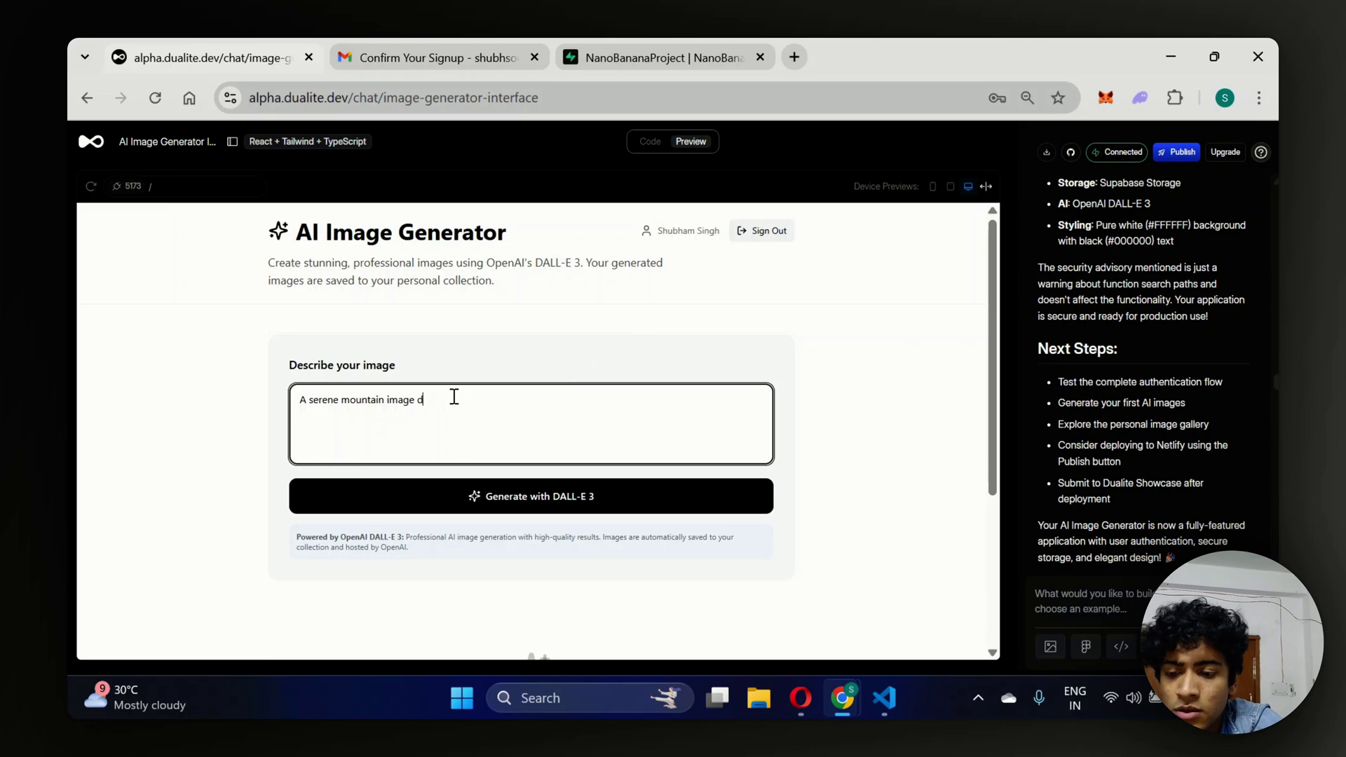
{"action": "type", "text": "uring suste"}
{"action": "key", "text": "BackSpace"}
{"action": "key", "text": "BackSpace"}
{"action": "key", "text": "BackSpace"}
{"action": "key", "text": "BackSpace"}
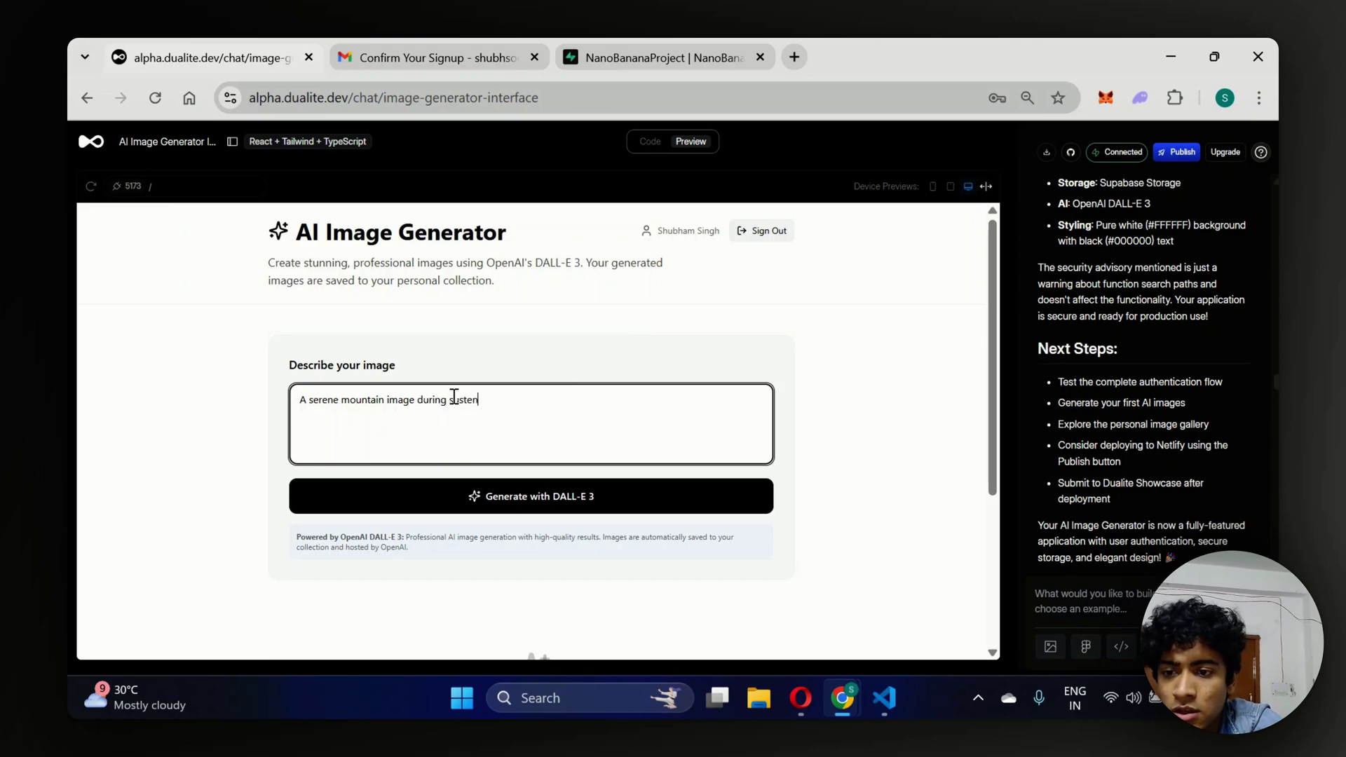
{"action": "type", "text": "unset wi"}
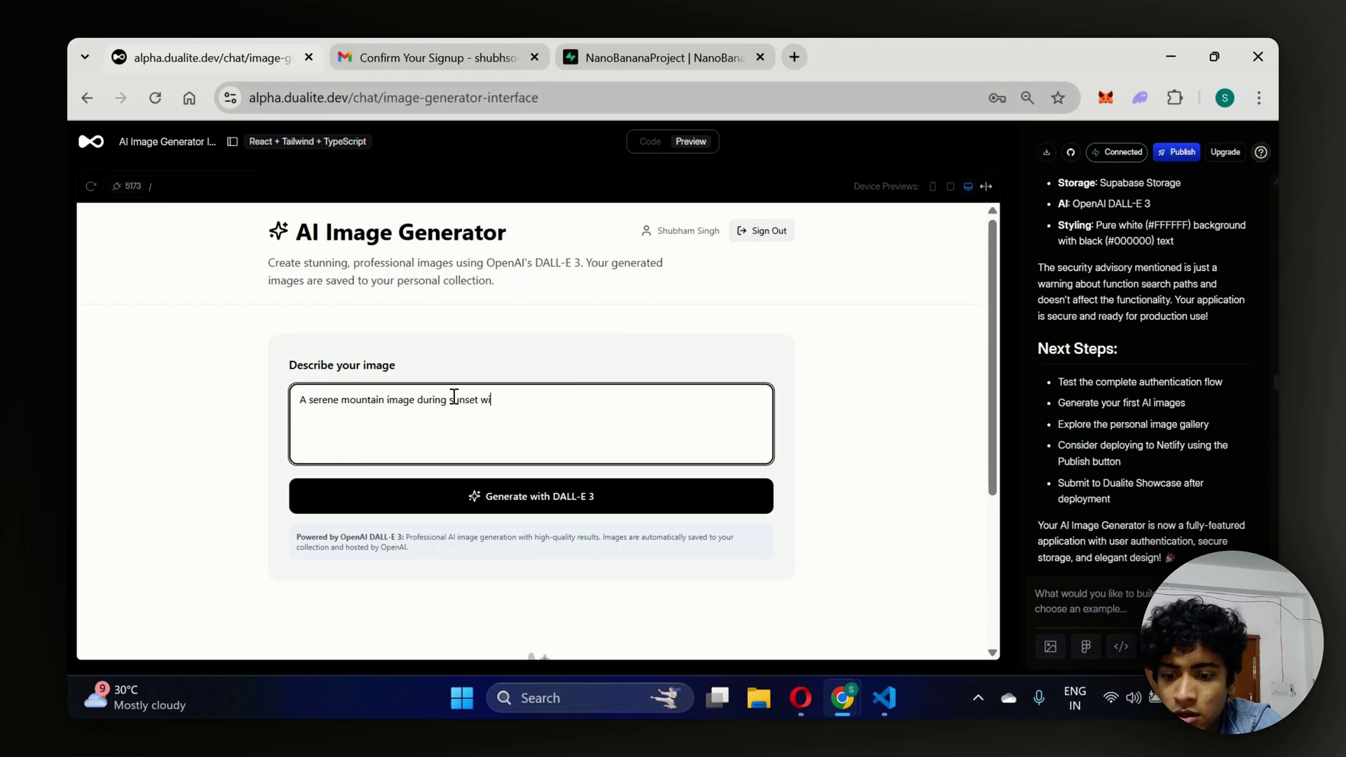
{"action": "type", "text": "th a lake r"}
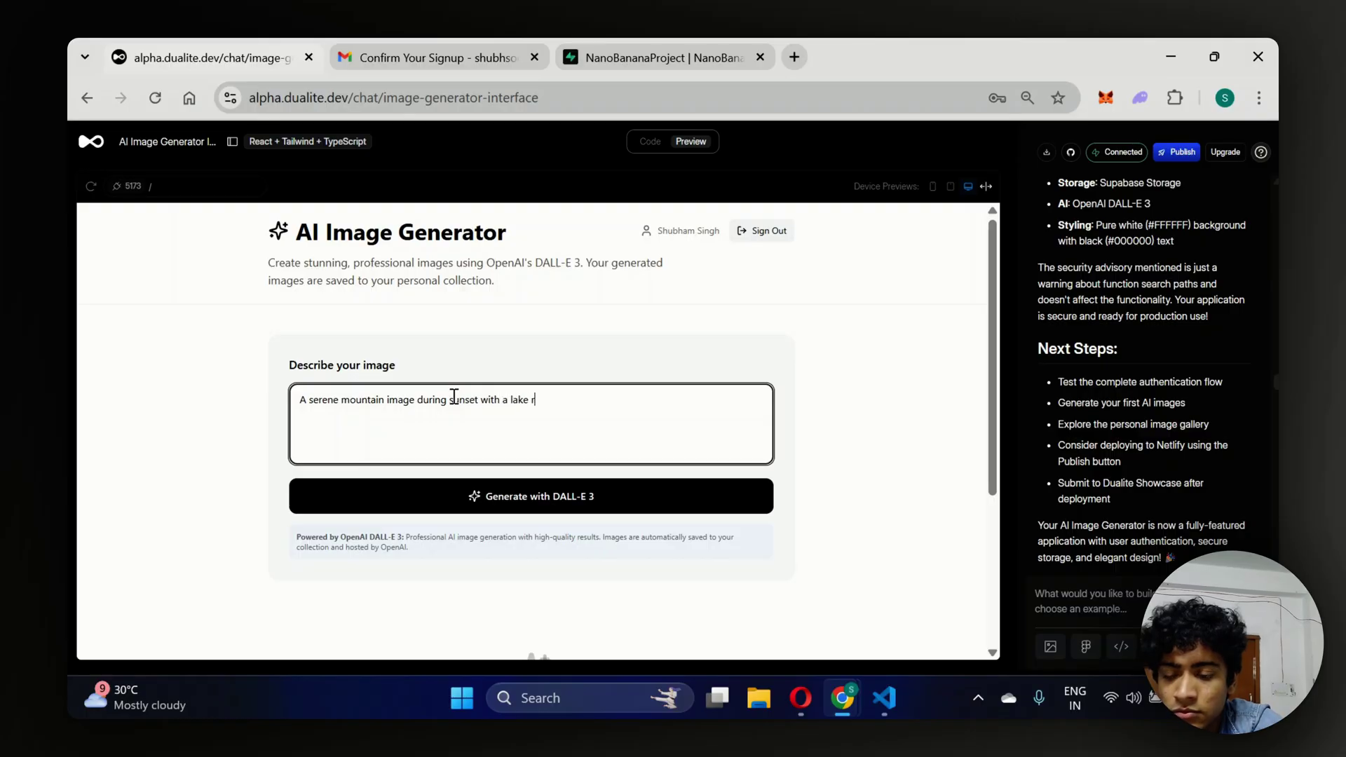
{"action": "type", "text": "eflecting eve"}
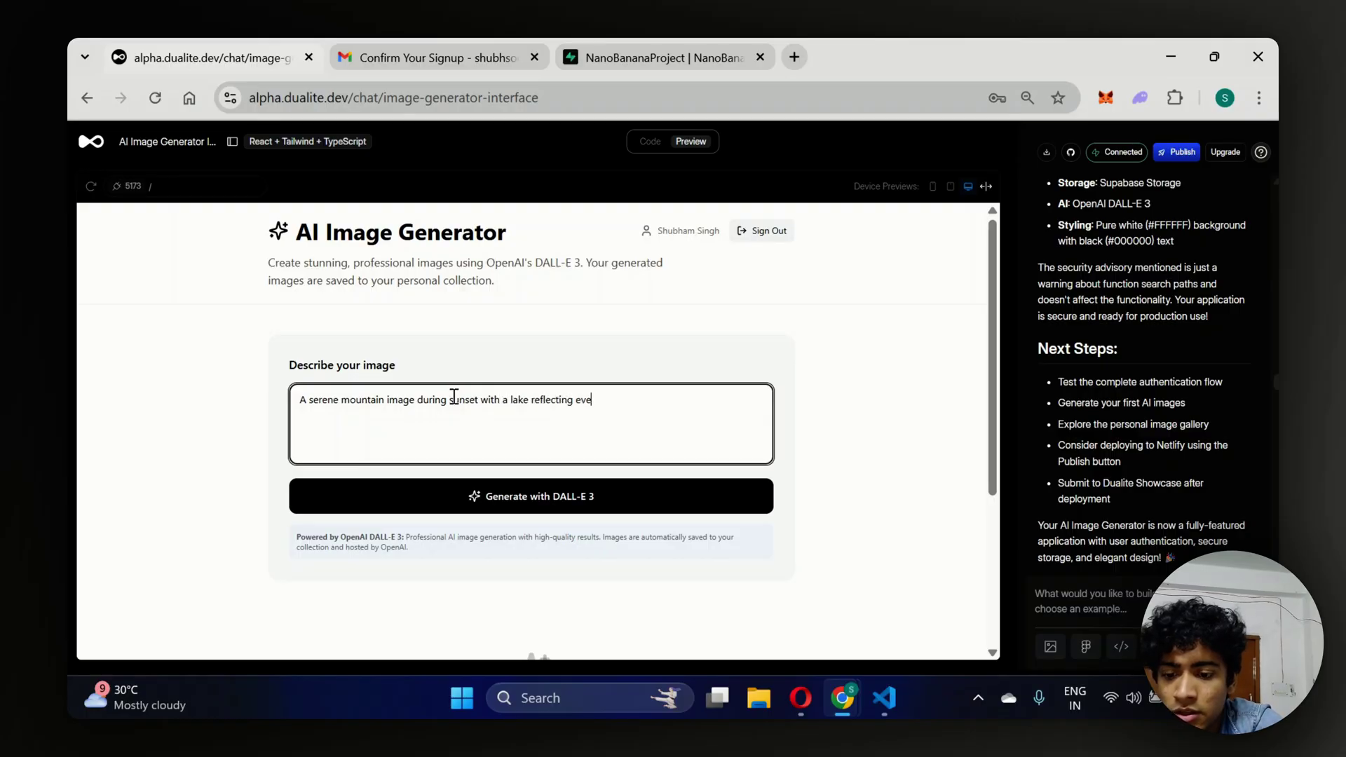
{"action": "type", "text": "rything. Make i"}
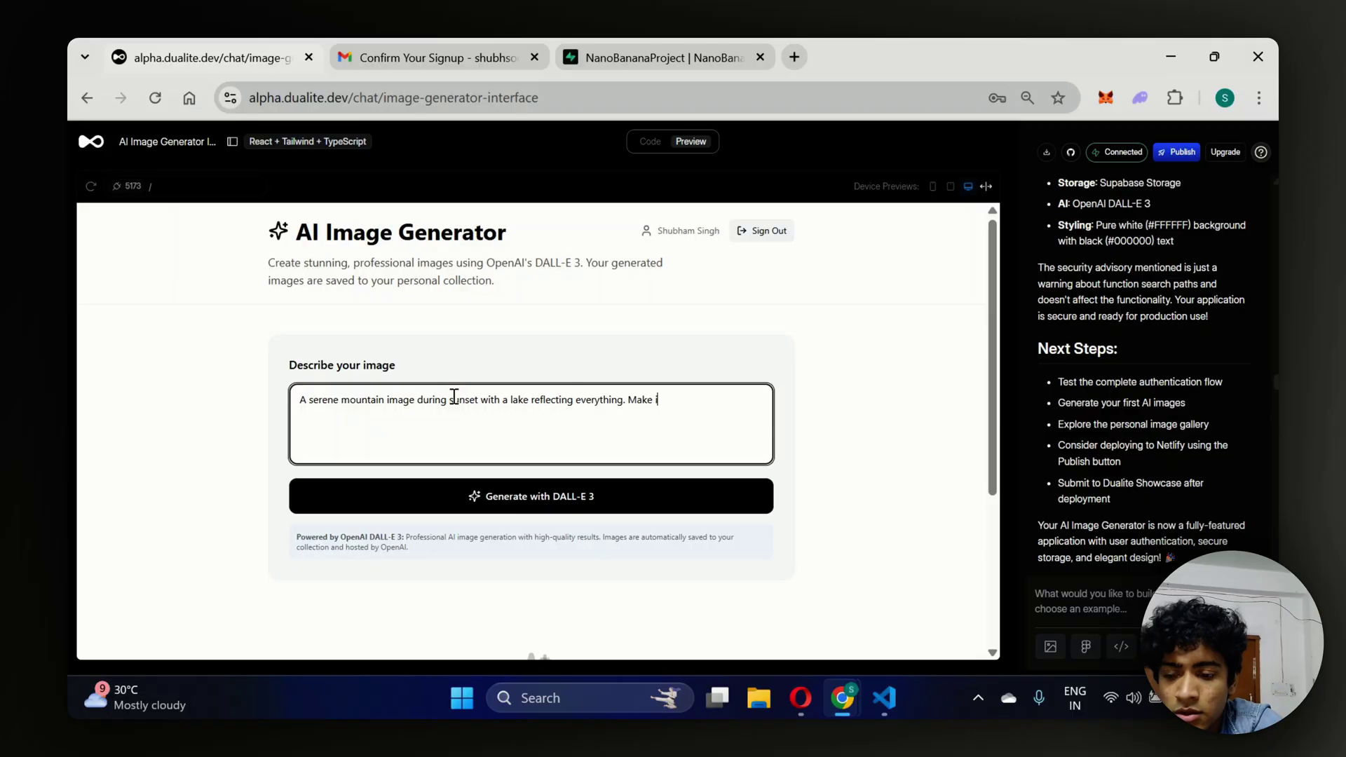
{"action": "type", "text": "t extremem"}
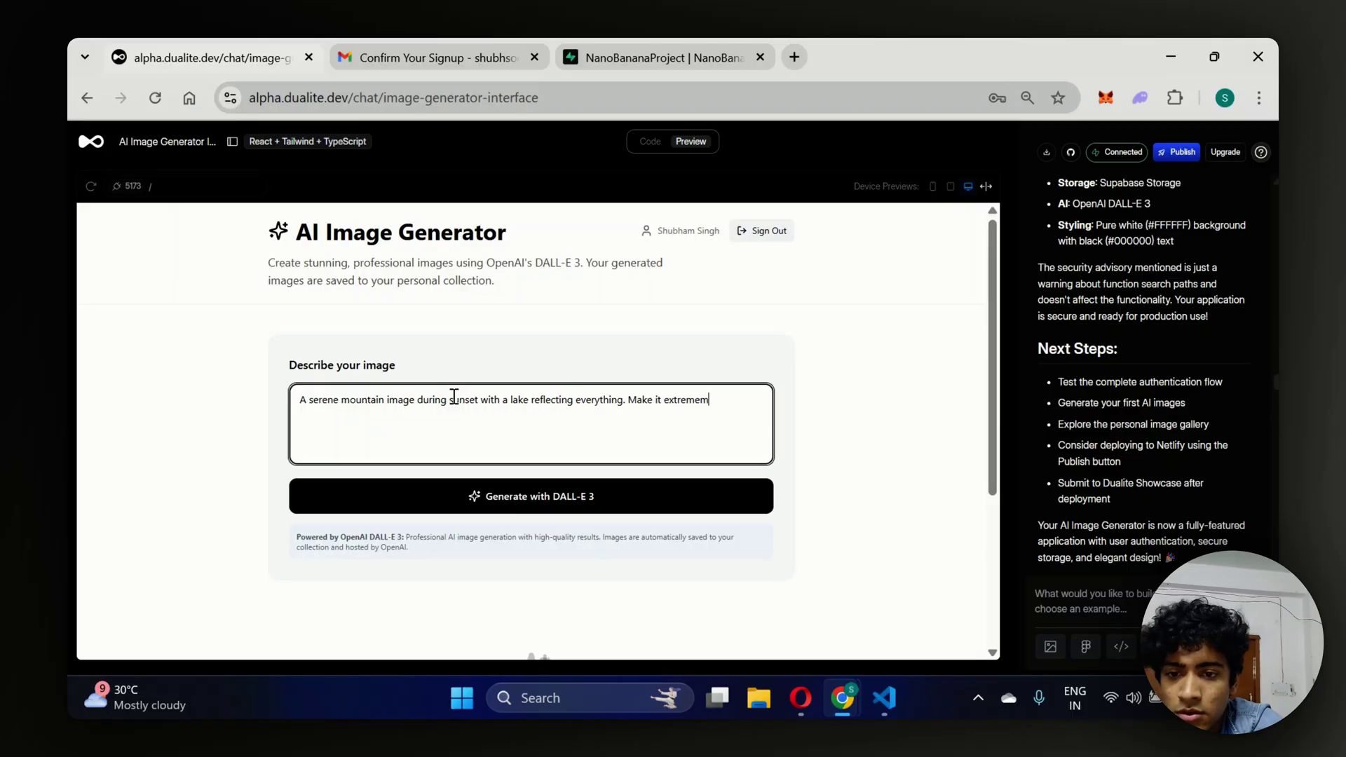
{"action": "type", "text": "ly beautiful."}
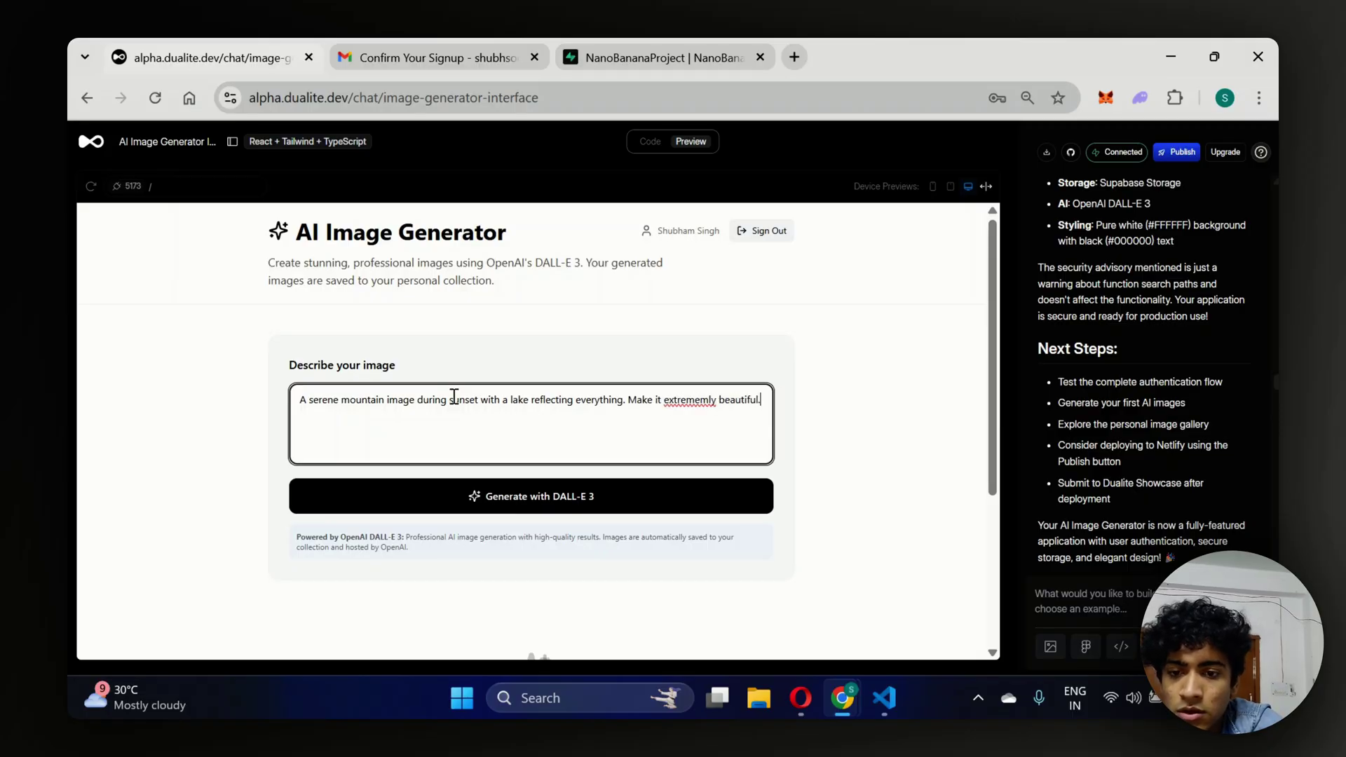
Correct the misspelled 'extrememly' to 'extremely' in the prompt.
{"action": "left_click", "coordinate": [698, 397]}
{"action": "key", "text": "BackSpace"}
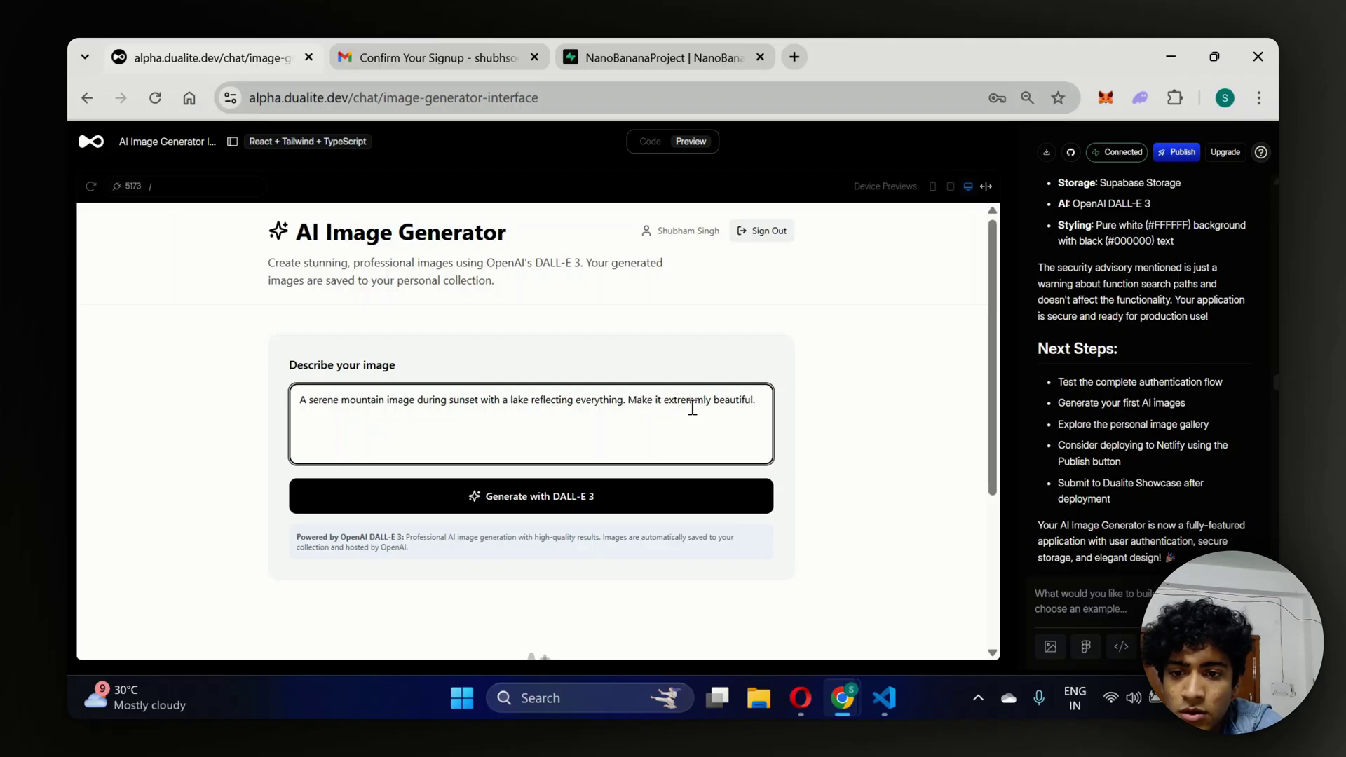
{"action": "left_click", "coordinate": [694, 400]}
{"action": "key", "text": "BackSpace"}
{"action": "left_click", "coordinate": [748, 430]}
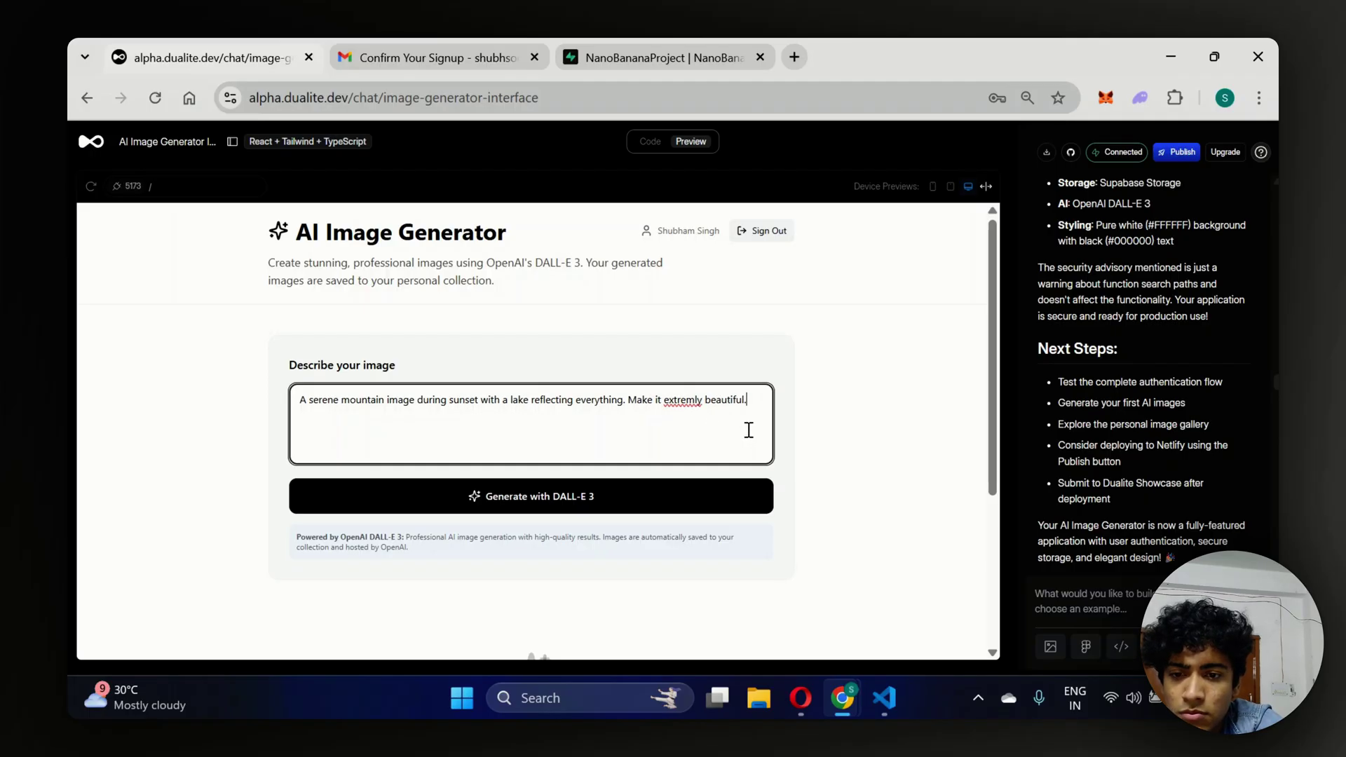
{"action": "left_click", "coordinate": [694, 401]}
{"action": "type", "text": "e"}
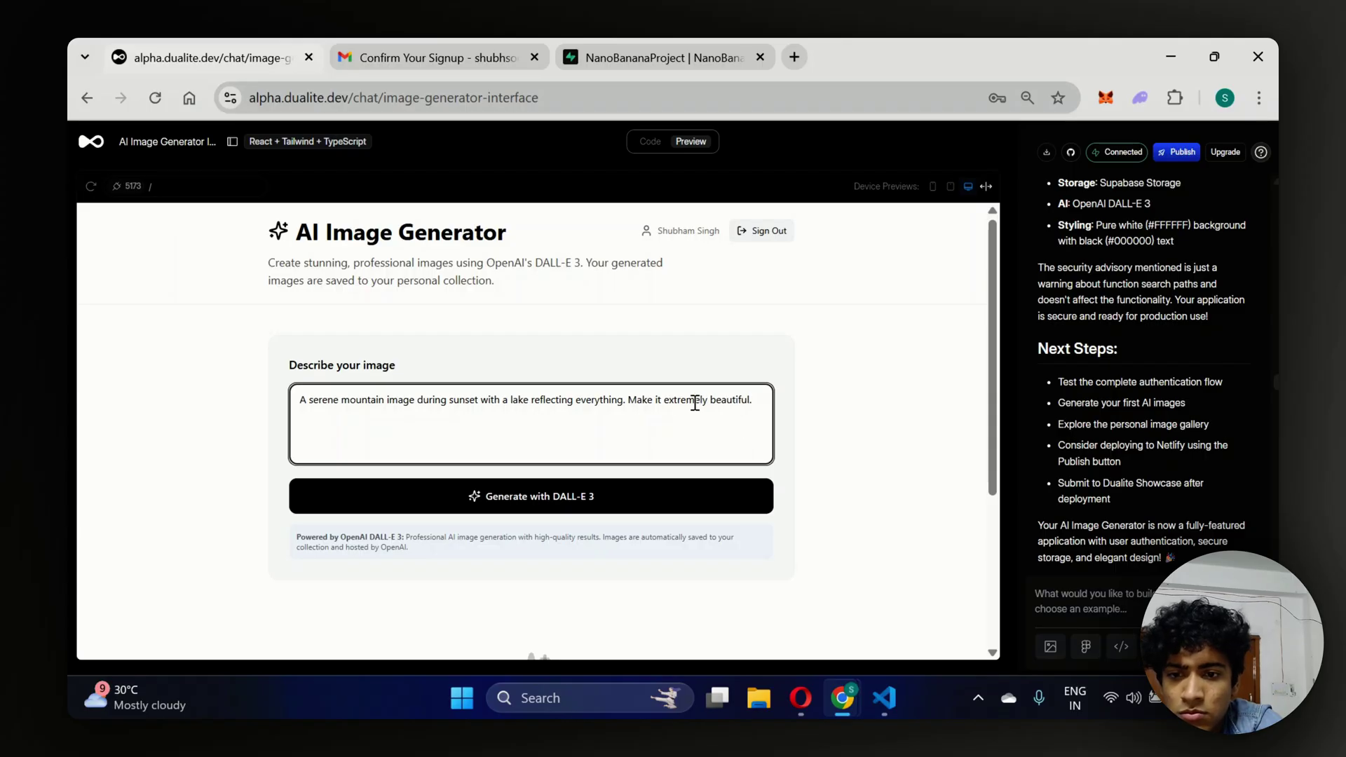
{"action": "left_click", "coordinate": [765, 426]}
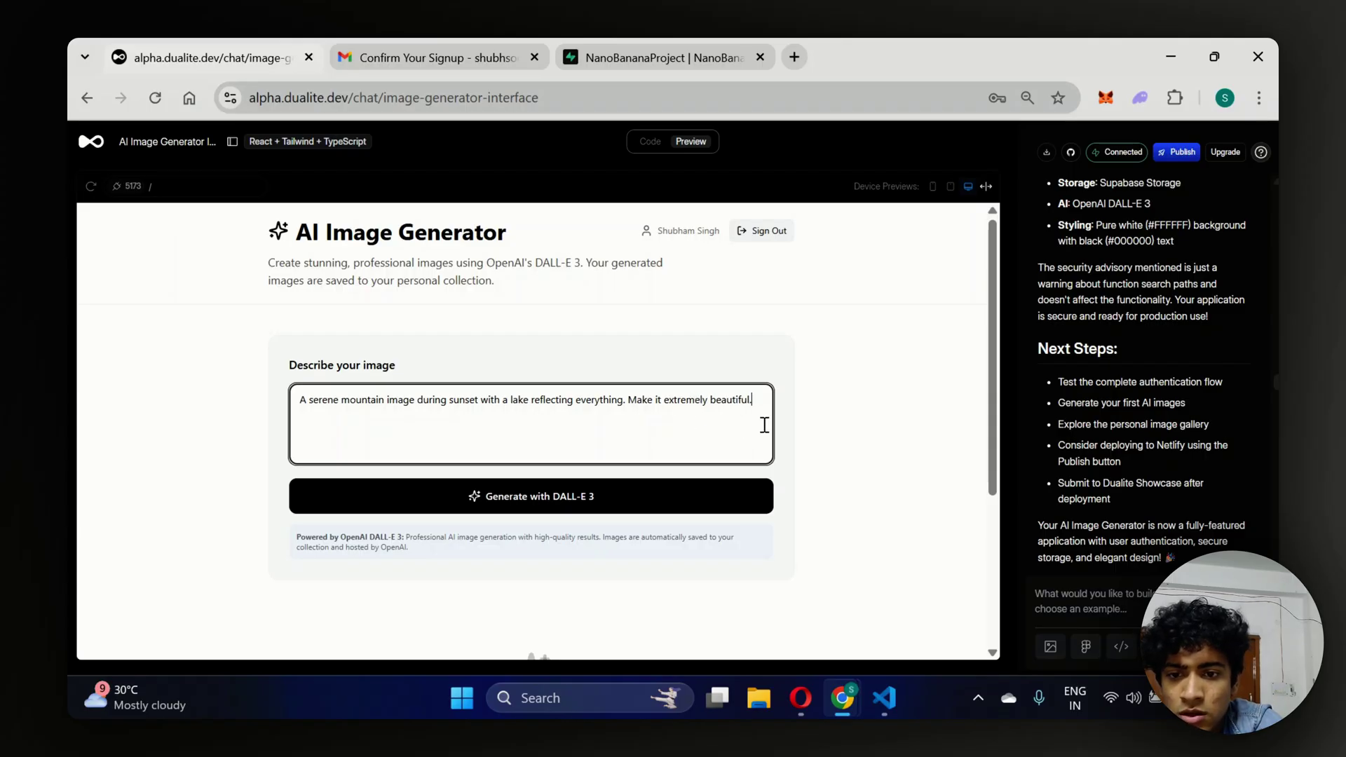
Generate the sunset mountain-and-lake image with DALL-E 3, then focus the empty description box.
{"action": "left_click", "coordinate": [666, 506]}
{"action": "scroll", "coordinate": [919, 420], "scroll_direction": "down", "scroll_amount": 1}
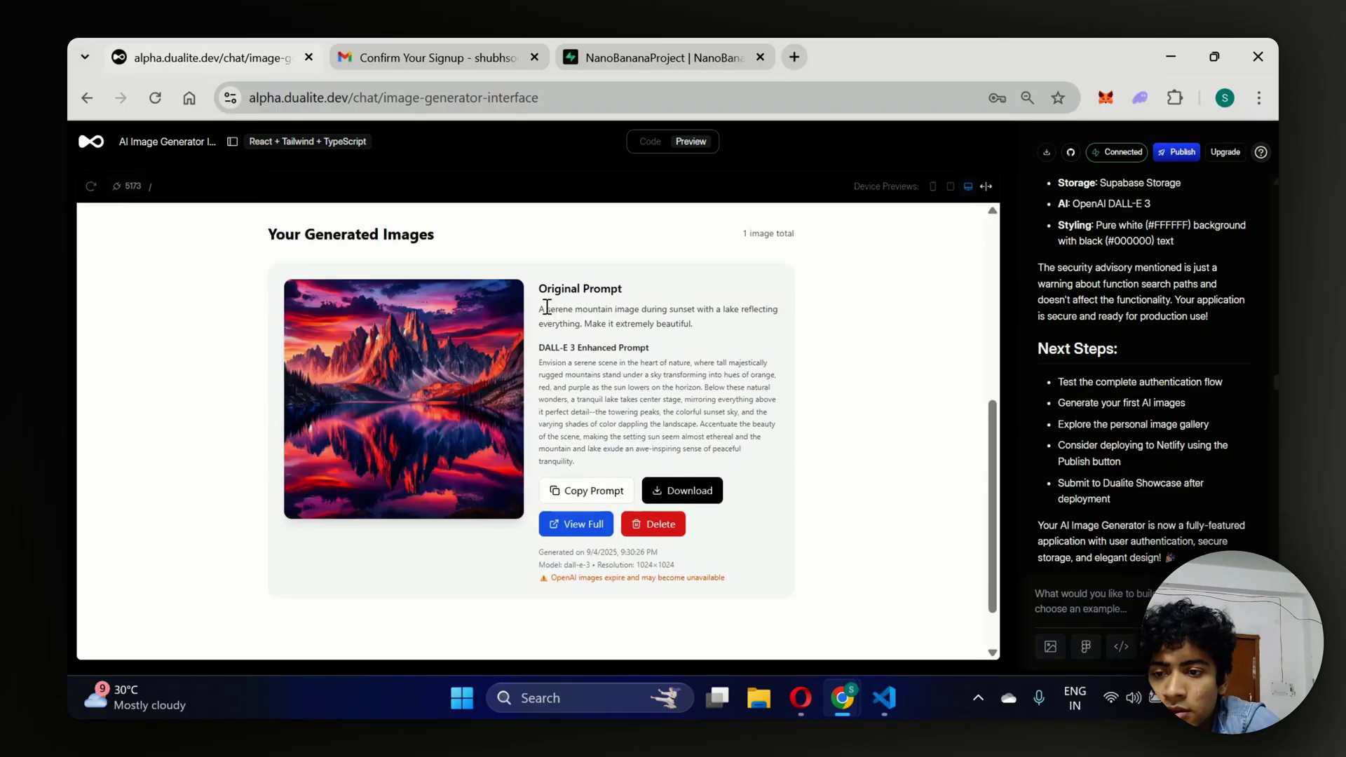
{"action": "scroll", "coordinate": [366, 410], "scroll_direction": "up", "scroll_amount": 5, "text": "ctrl"}
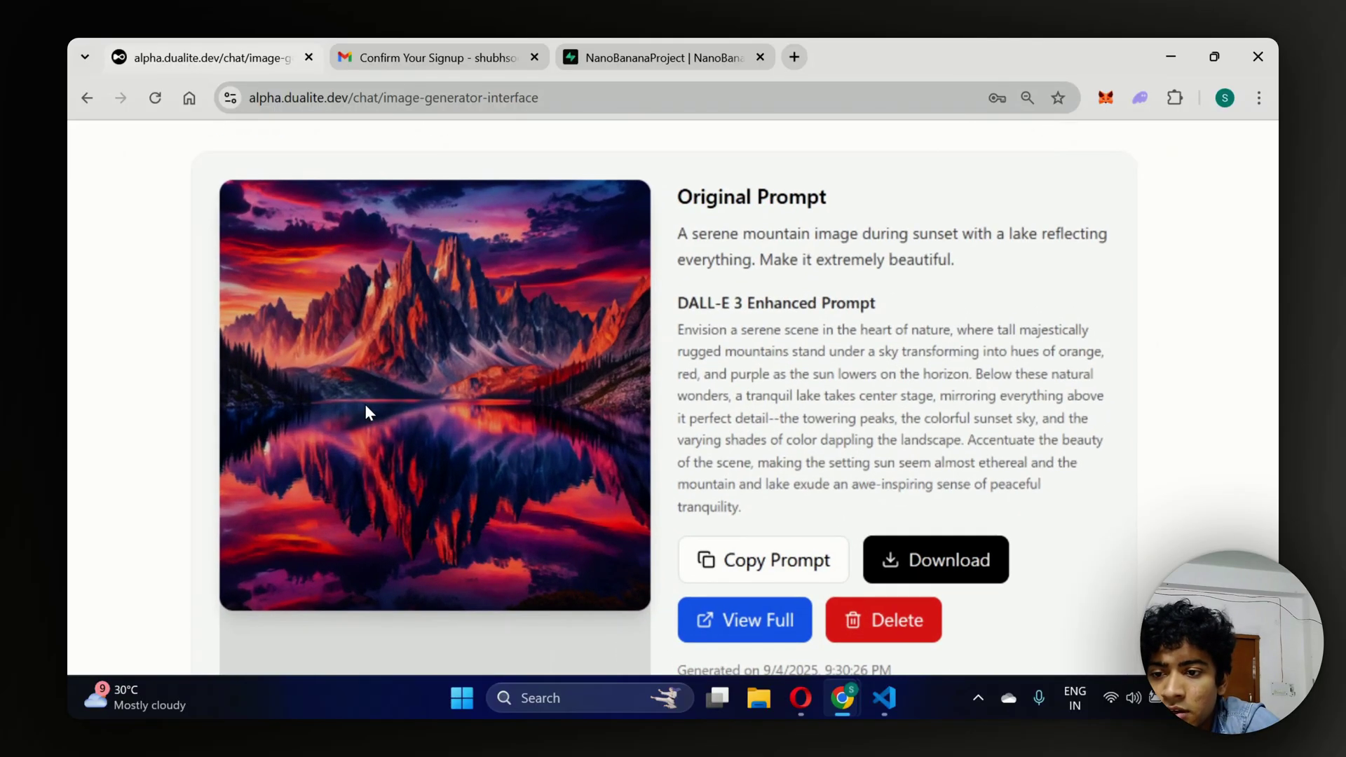
{"action": "scroll", "coordinate": [365, 407], "scroll_direction": "down", "scroll_amount": 5, "text": "ctrl"}
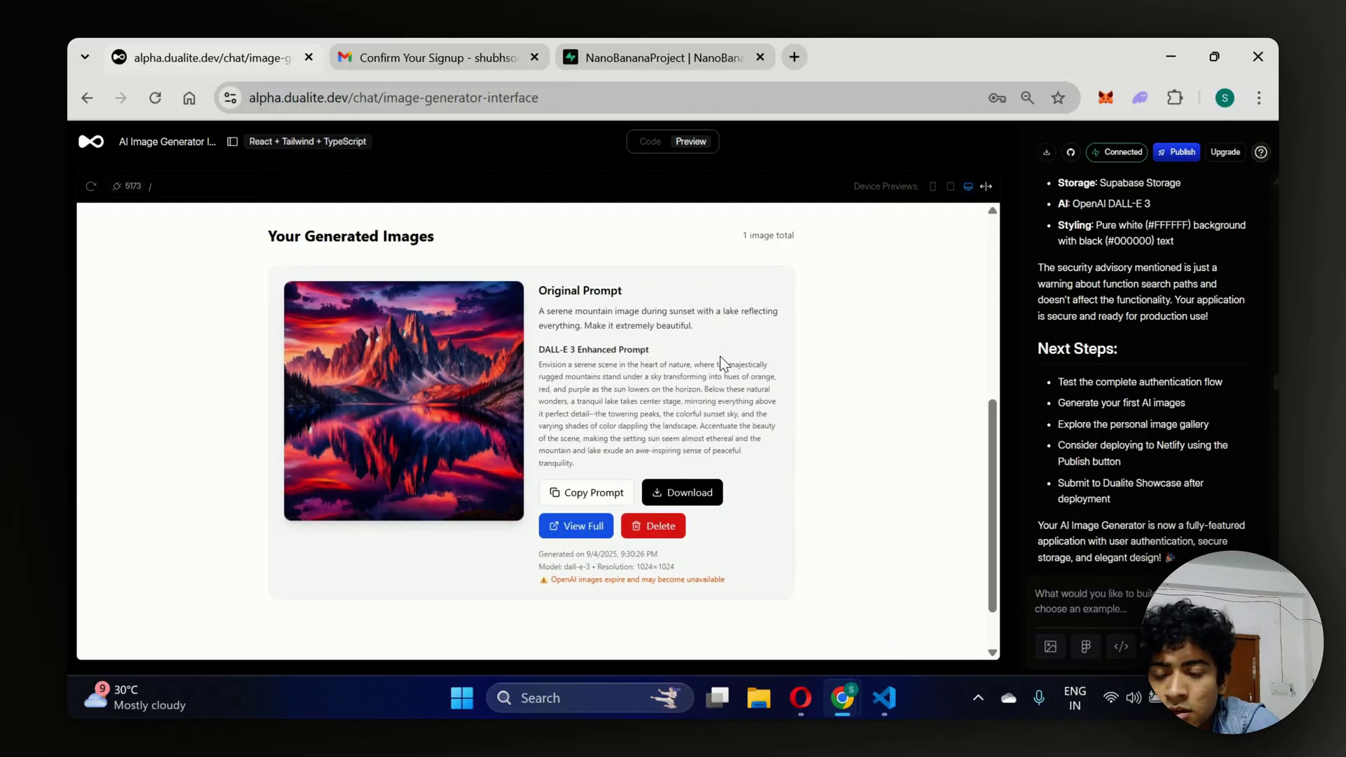
{"action": "scroll", "coordinate": [721, 356], "scroll_direction": "up", "scroll_amount": 5}
{"action": "left_click", "coordinate": [545, 404]}
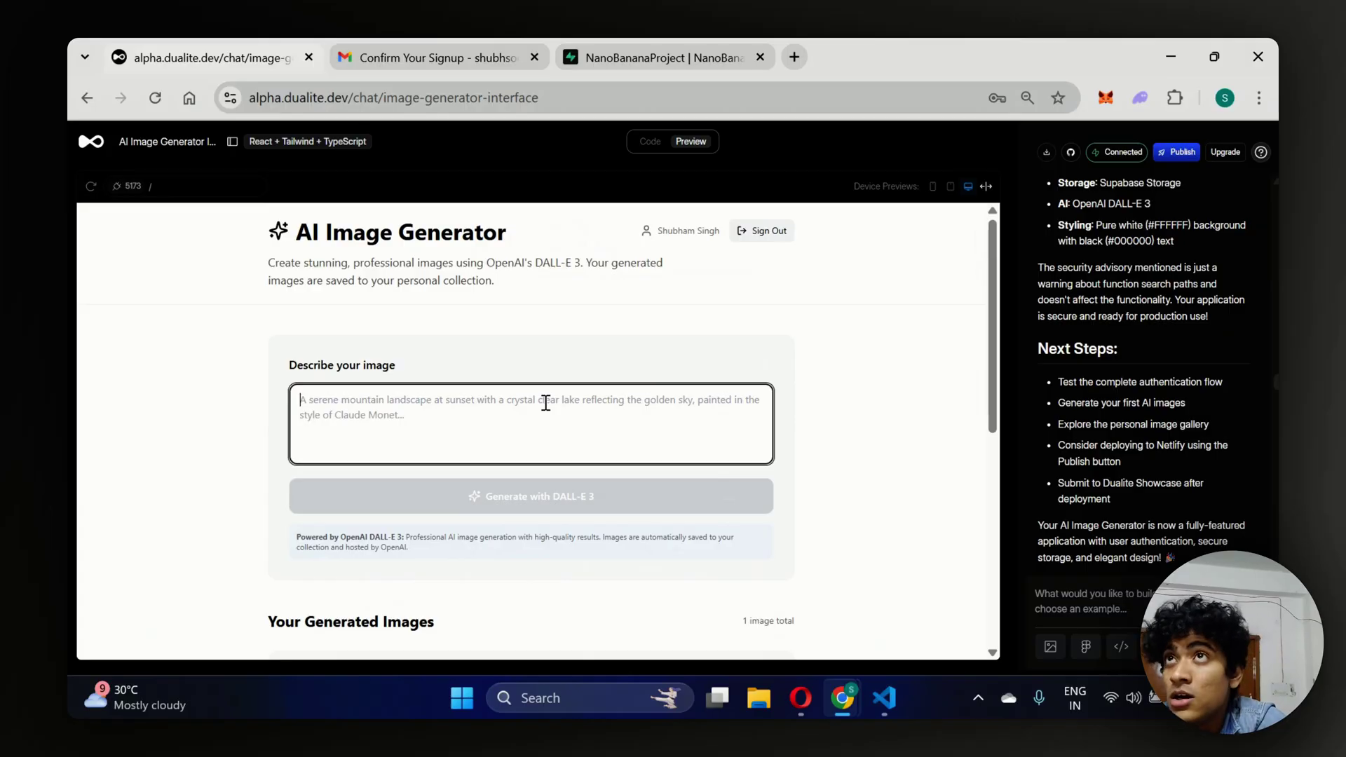
Submit the prompt 'A boy using mobile phone, playing clash of clans on it.' for generation.
{"action": "type", "text": "A boy usin"}
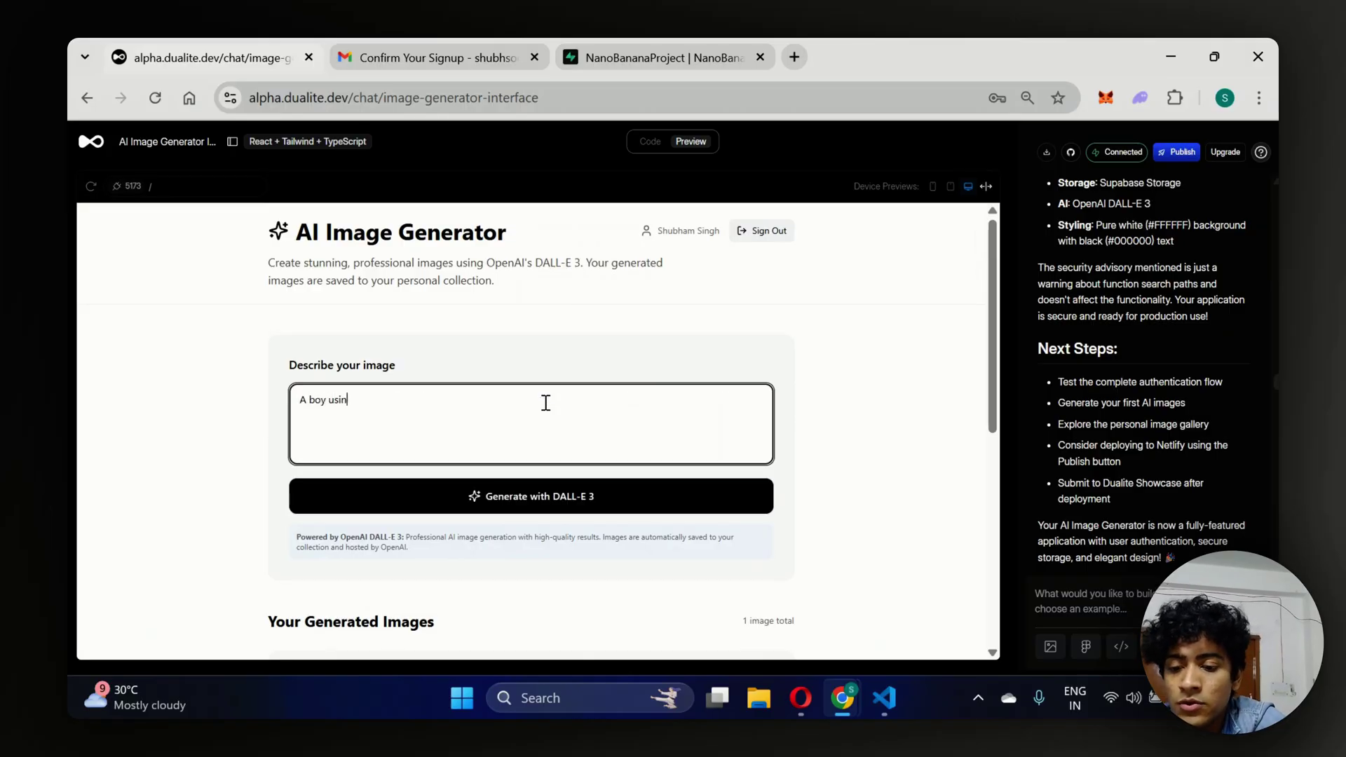
{"action": "type", "text": "g mobile pho"}
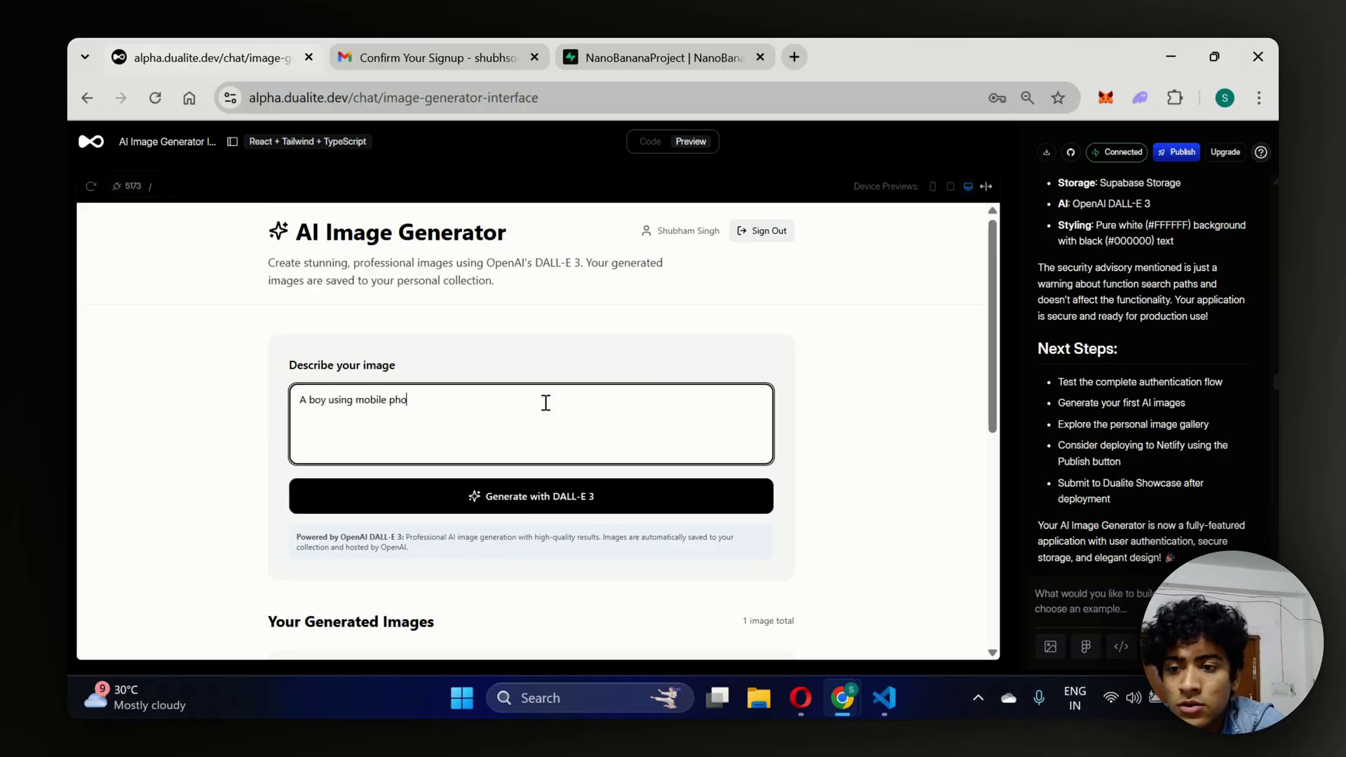
{"action": "type", "text": "ne, playing"}
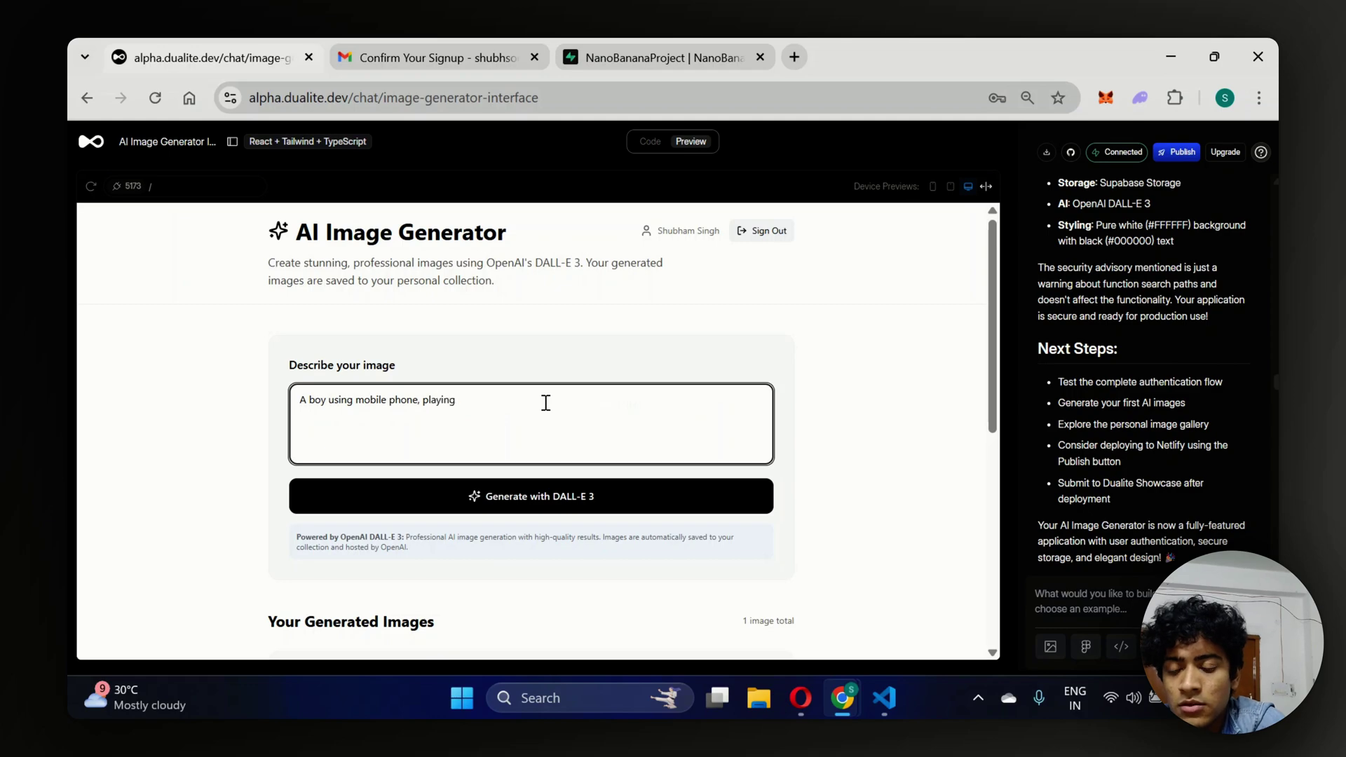
{"action": "type", "text": " clash of cla"}
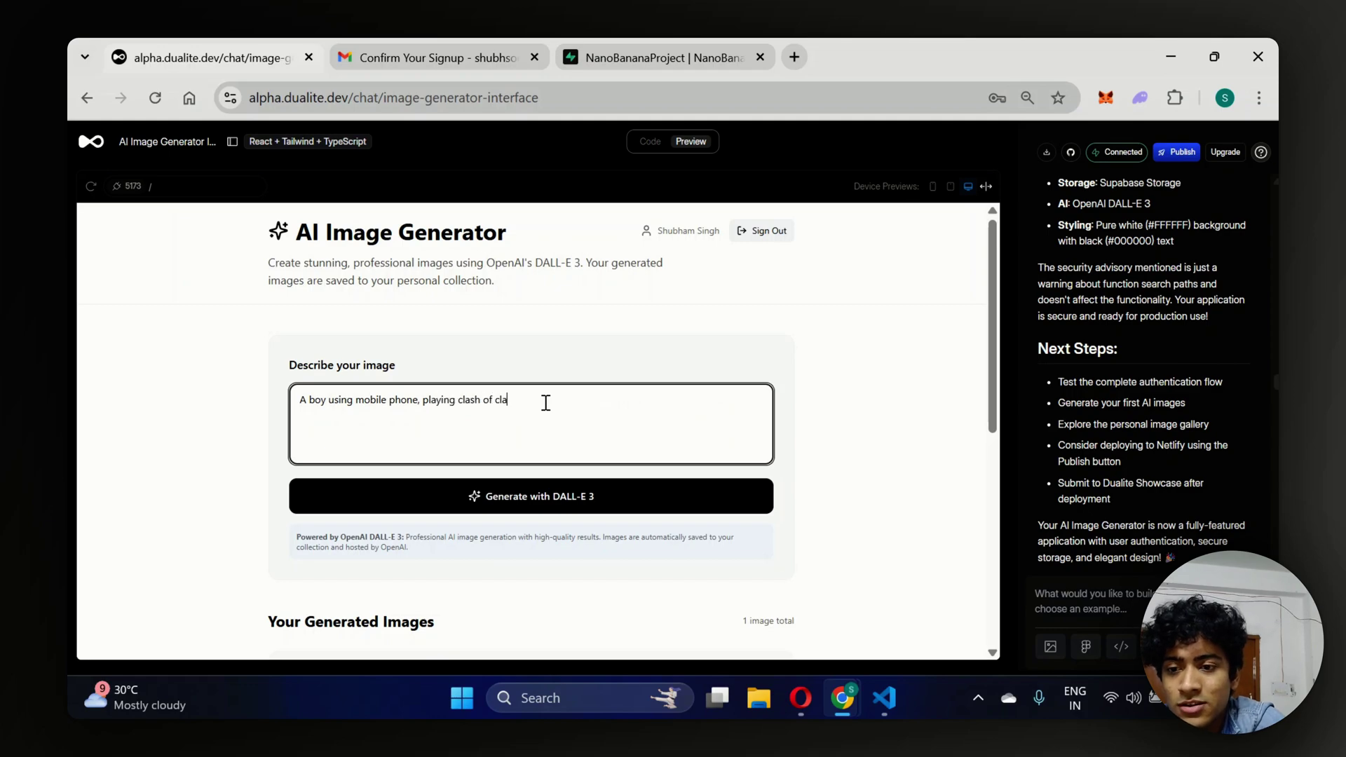
{"action": "type", "text": "sns of"}
{"action": "key", "text": "BackSpace"}
{"action": "type", "text": "n it."}
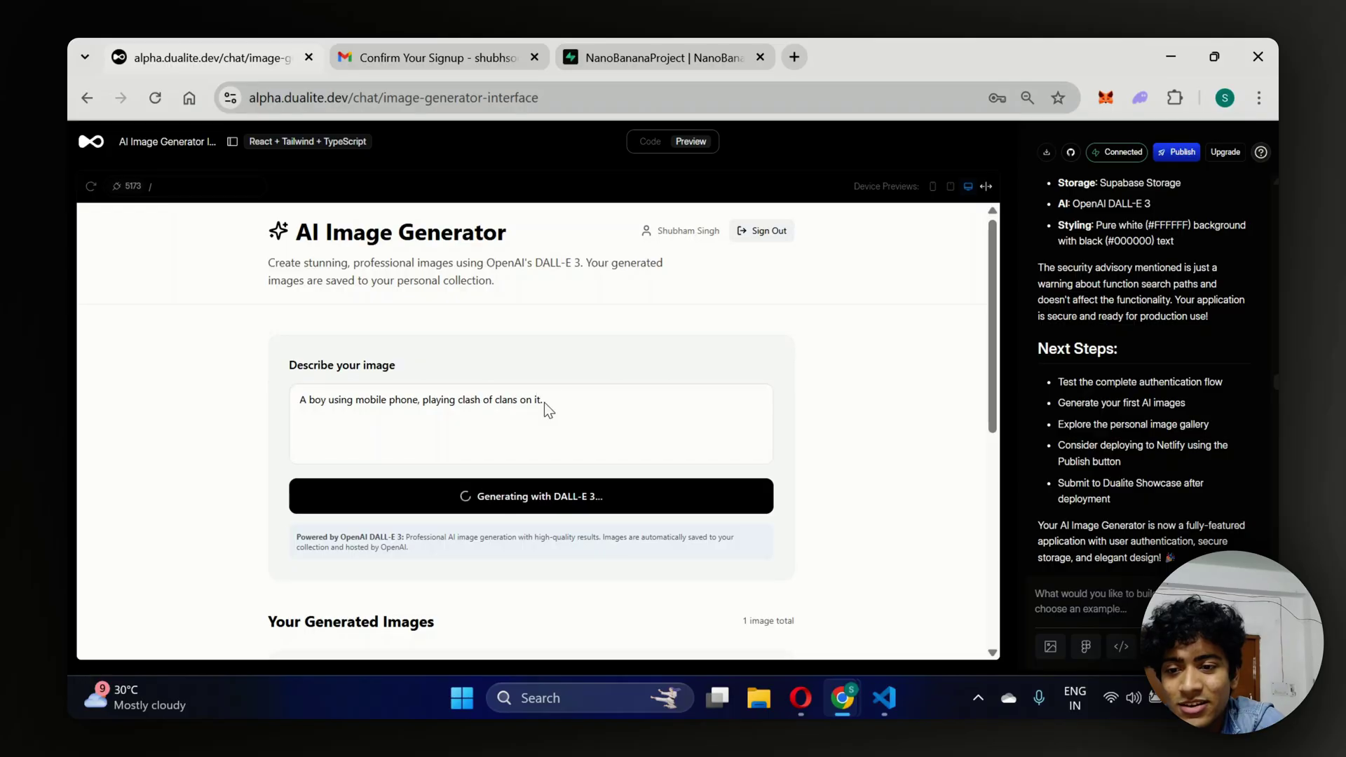
{"action": "key", "text": "Return"}
{"action": "scroll", "coordinate": [913, 392], "scroll_direction": "down", "scroll_amount": 5}
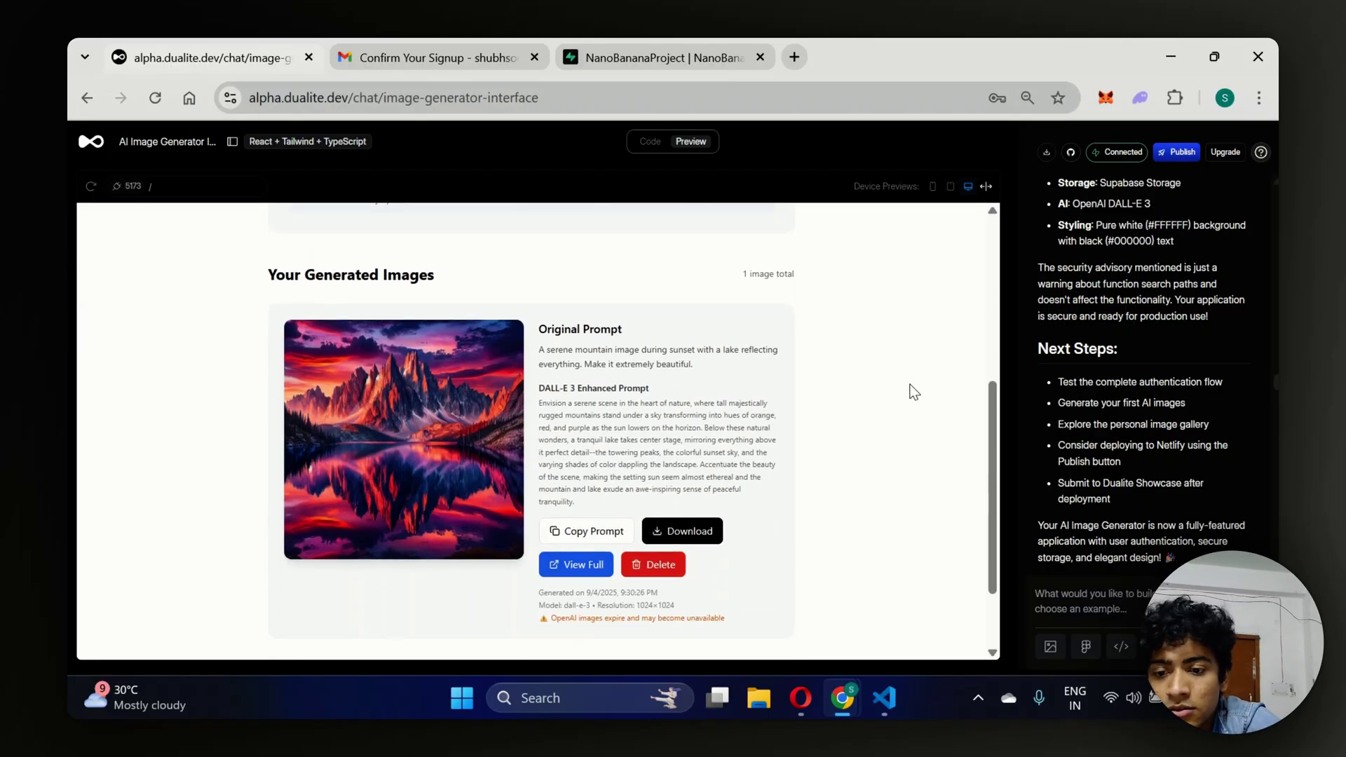
{"action": "scroll", "coordinate": [913, 391], "scroll_direction": "down", "scroll_amount": 1}
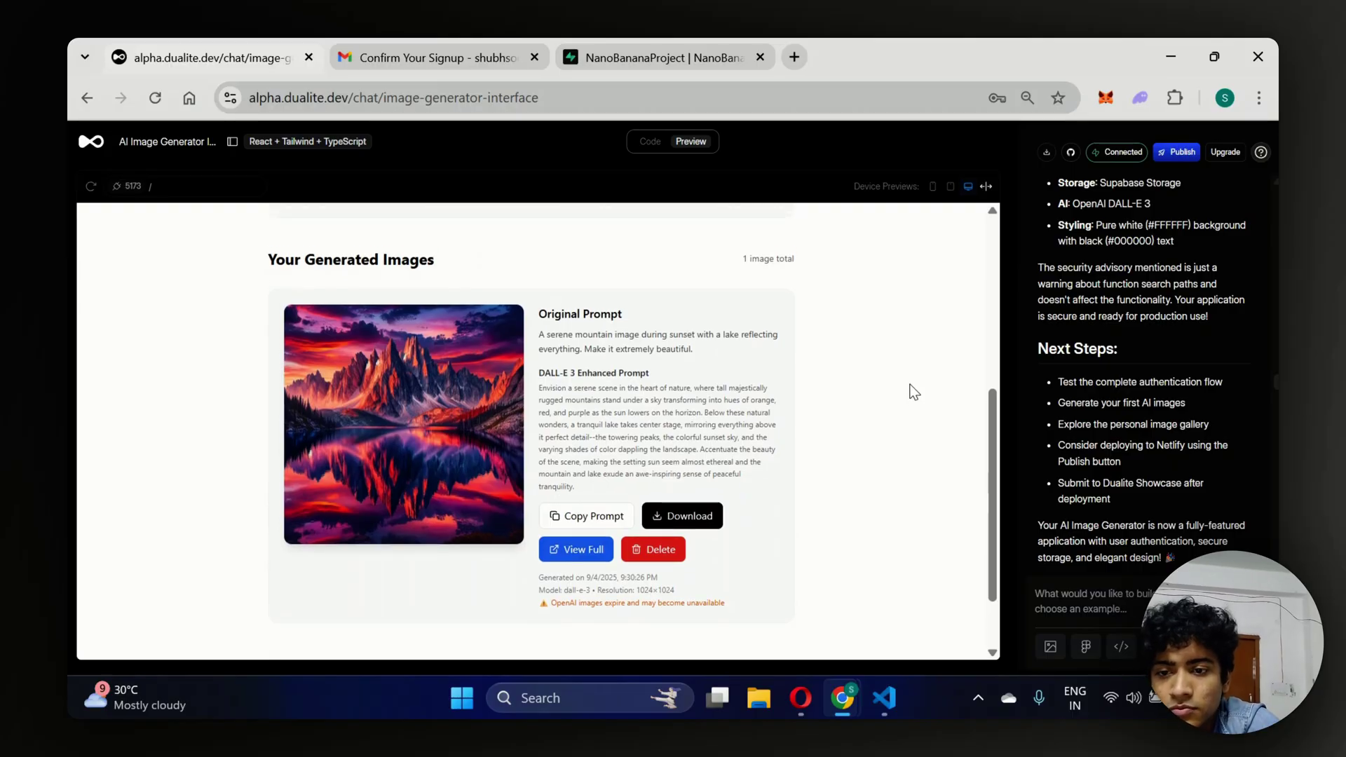
{"action": "scroll", "coordinate": [913, 391], "scroll_direction": "up", "scroll_amount": 5}
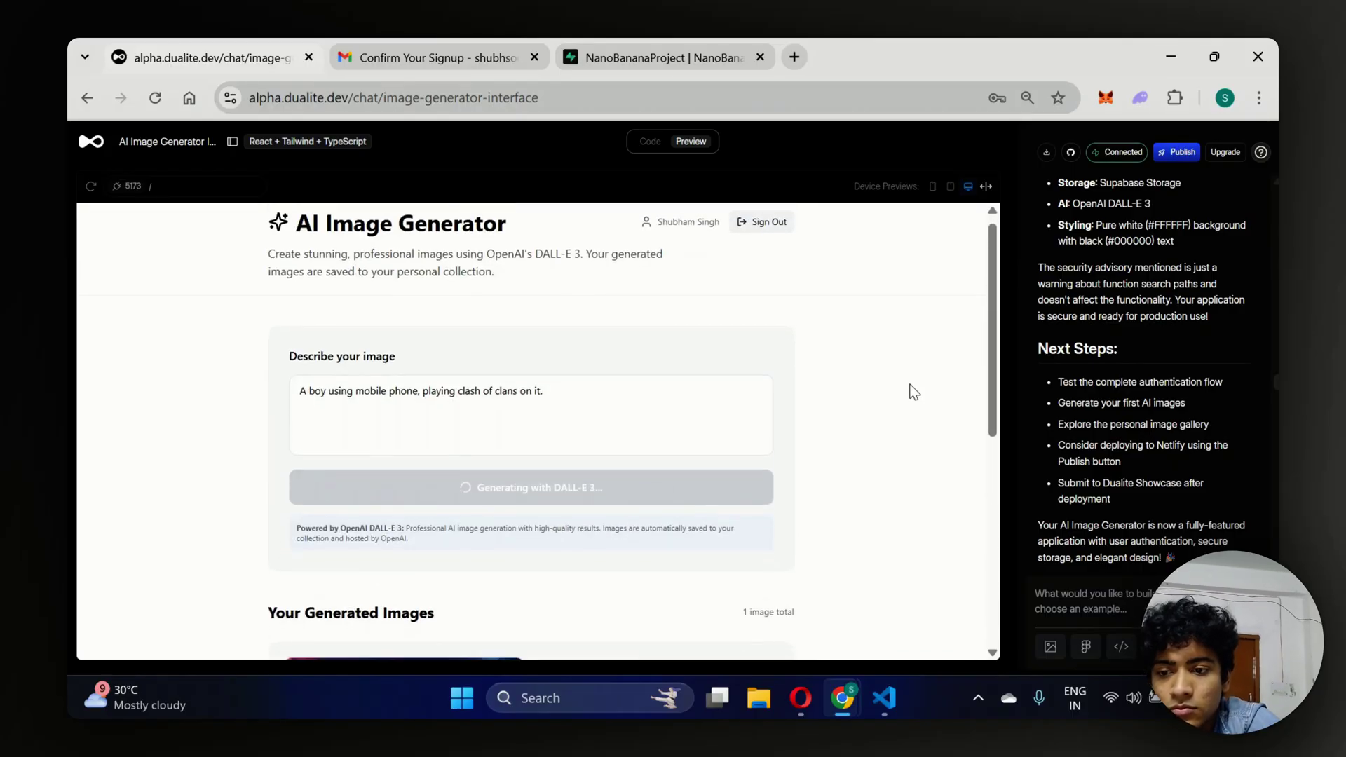
Scroll to Your Generated Images to confirm the Clash of Clans card, now 2 images total.
{"action": "scroll", "coordinate": [913, 391], "scroll_direction": "down", "scroll_amount": 2}
{"action": "scroll", "coordinate": [913, 391], "scroll_direction": "up", "scroll_amount": 2}
{"action": "scroll", "coordinate": [911, 391], "scroll_direction": "down", "scroll_amount": 4}
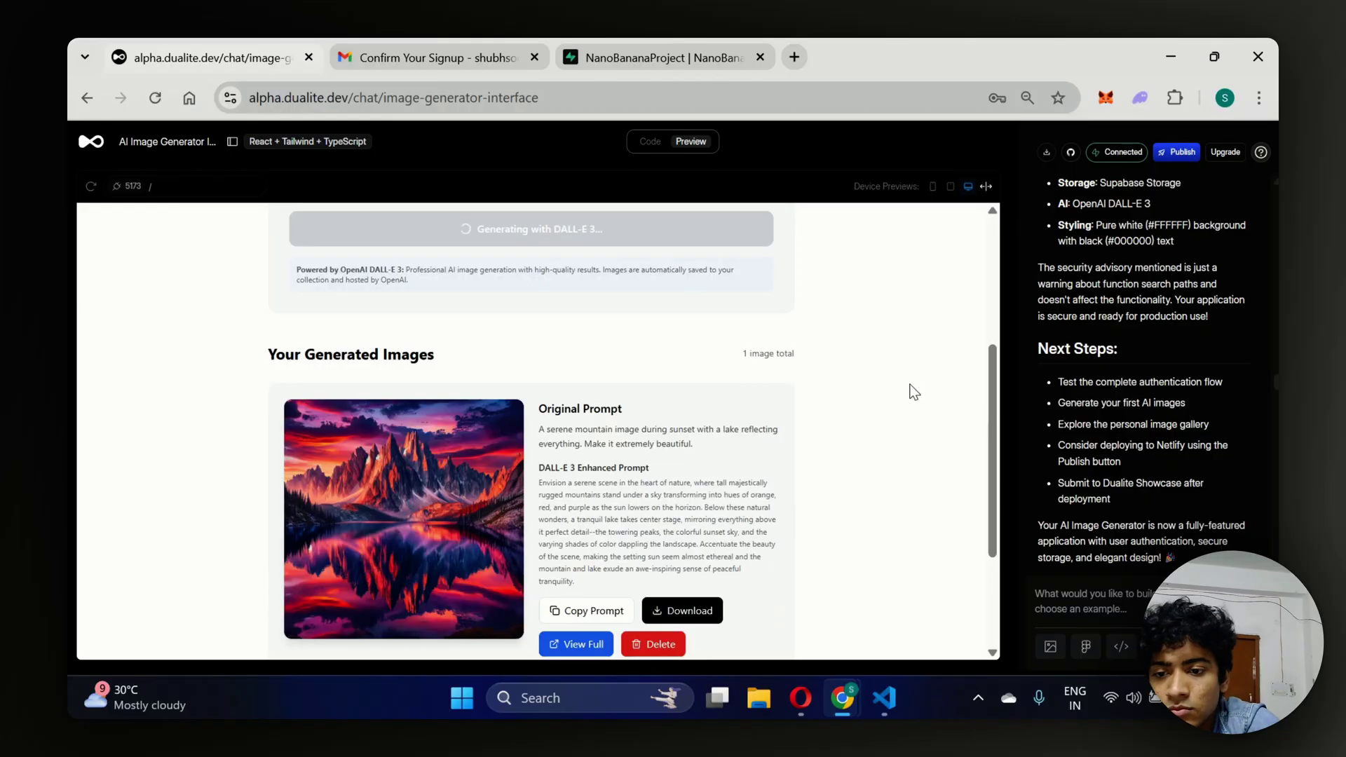
{"action": "scroll", "coordinate": [388, 572], "scroll_direction": "up", "scroll_amount": 1}
{"action": "scroll", "coordinate": [387, 565], "scroll_direction": "up", "scroll_amount": 5}
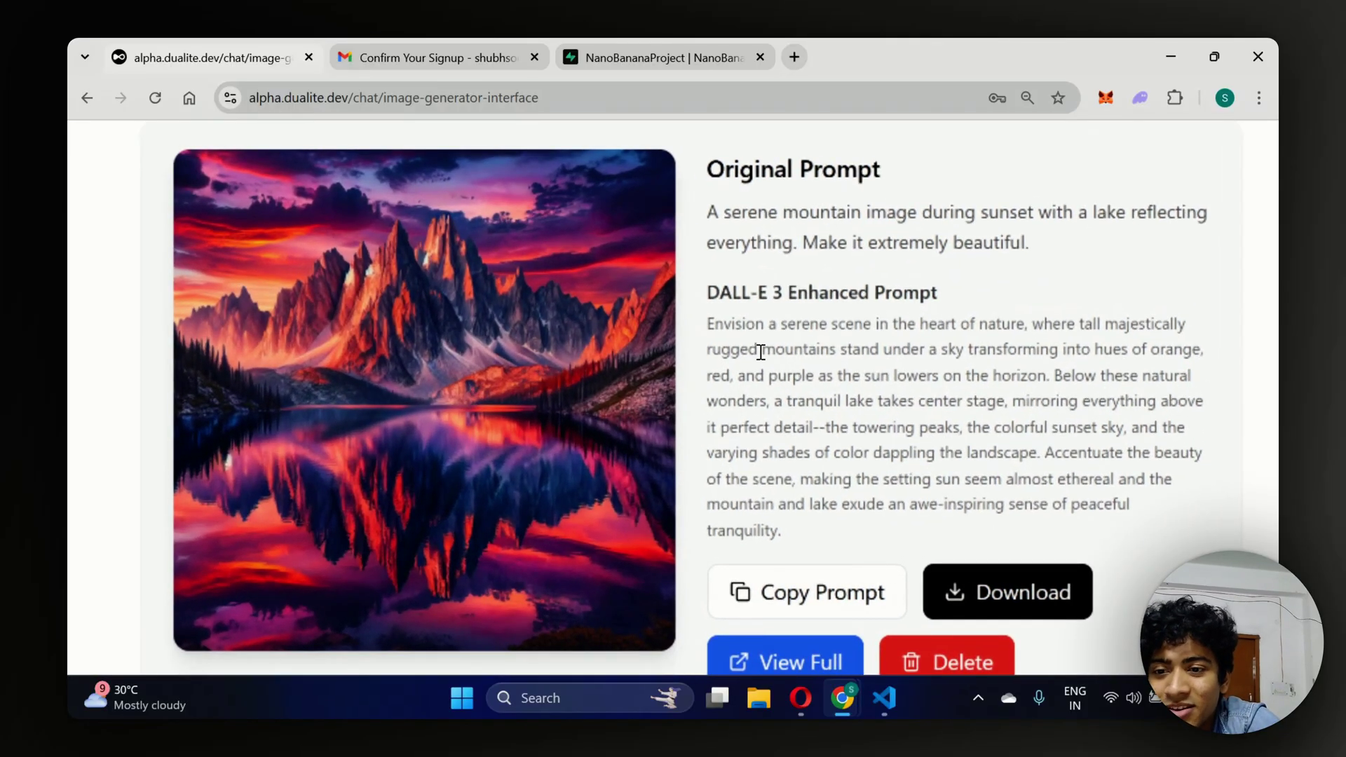
{"action": "scroll", "coordinate": [274, 553], "scroll_direction": "up", "scroll_amount": 3}
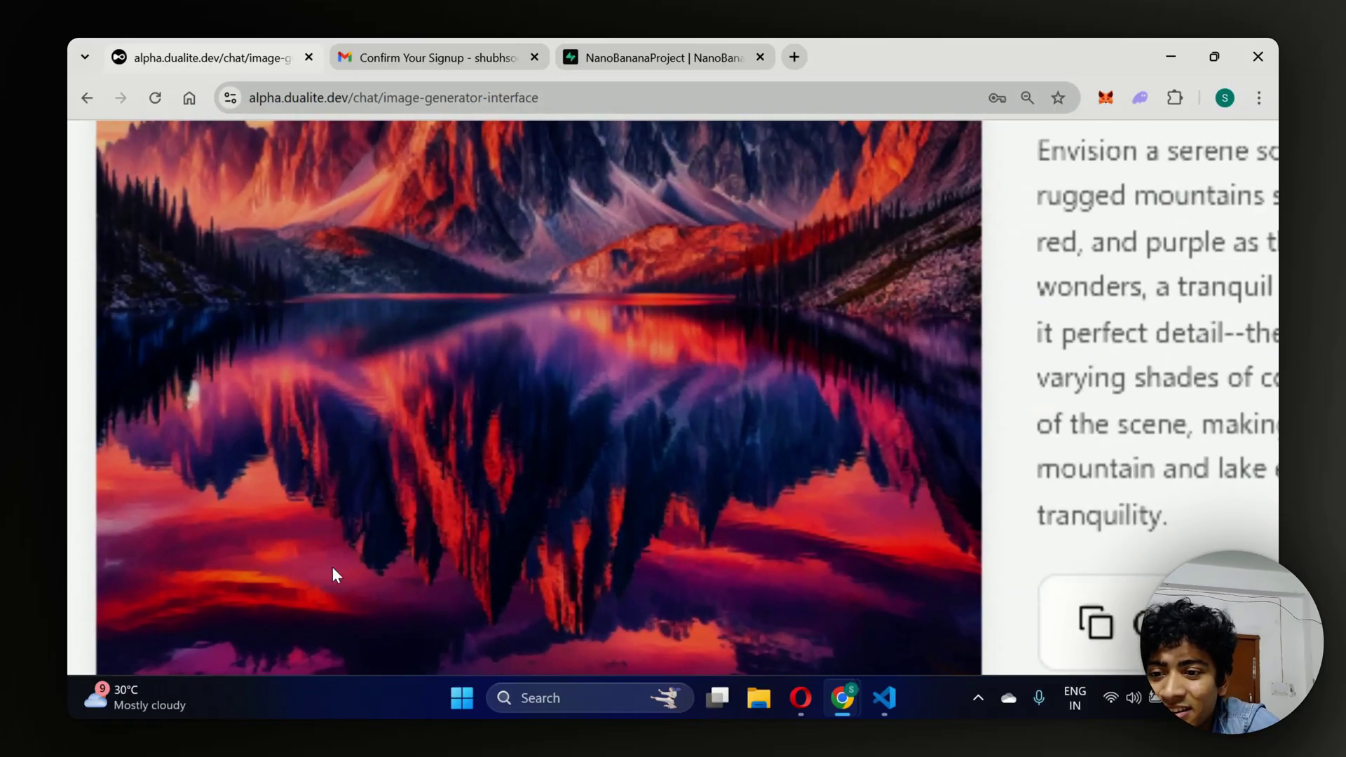
{"action": "scroll", "coordinate": [436, 489], "scroll_direction": "down", "scroll_amount": 5}
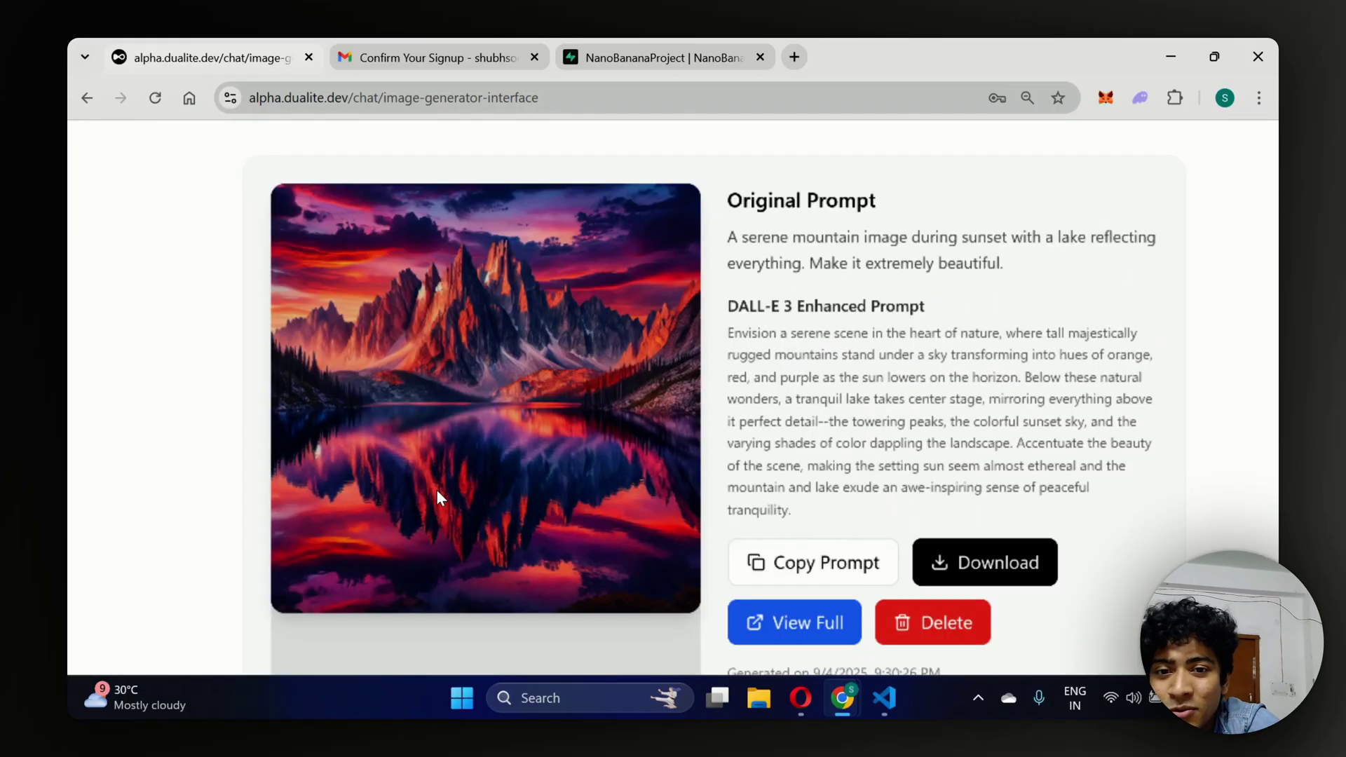
{"action": "scroll", "coordinate": [760, 384], "scroll_direction": "down", "scroll_amount": 2}
{"action": "scroll", "coordinate": [811, 339], "scroll_direction": "up", "scroll_amount": 6}
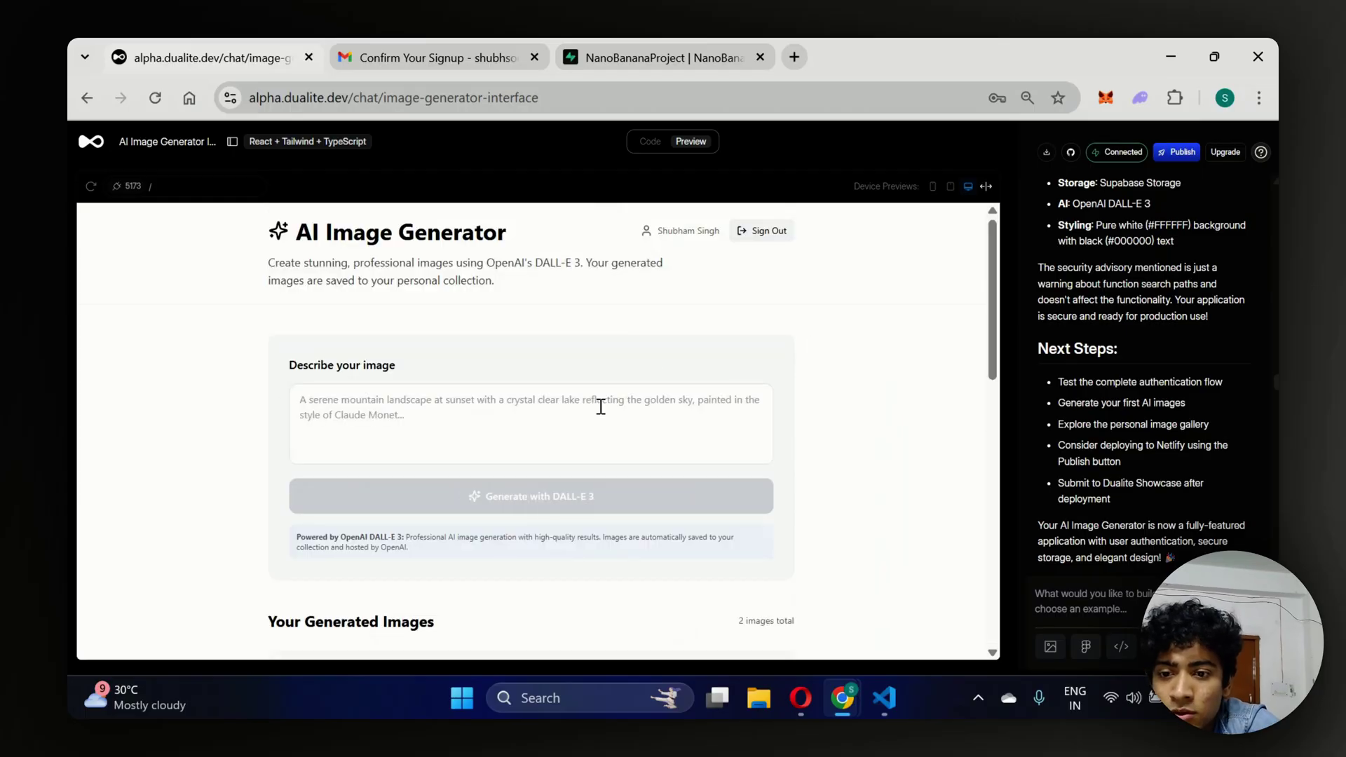
{"action": "scroll", "coordinate": [601, 406], "scroll_direction": "down", "scroll_amount": 4}
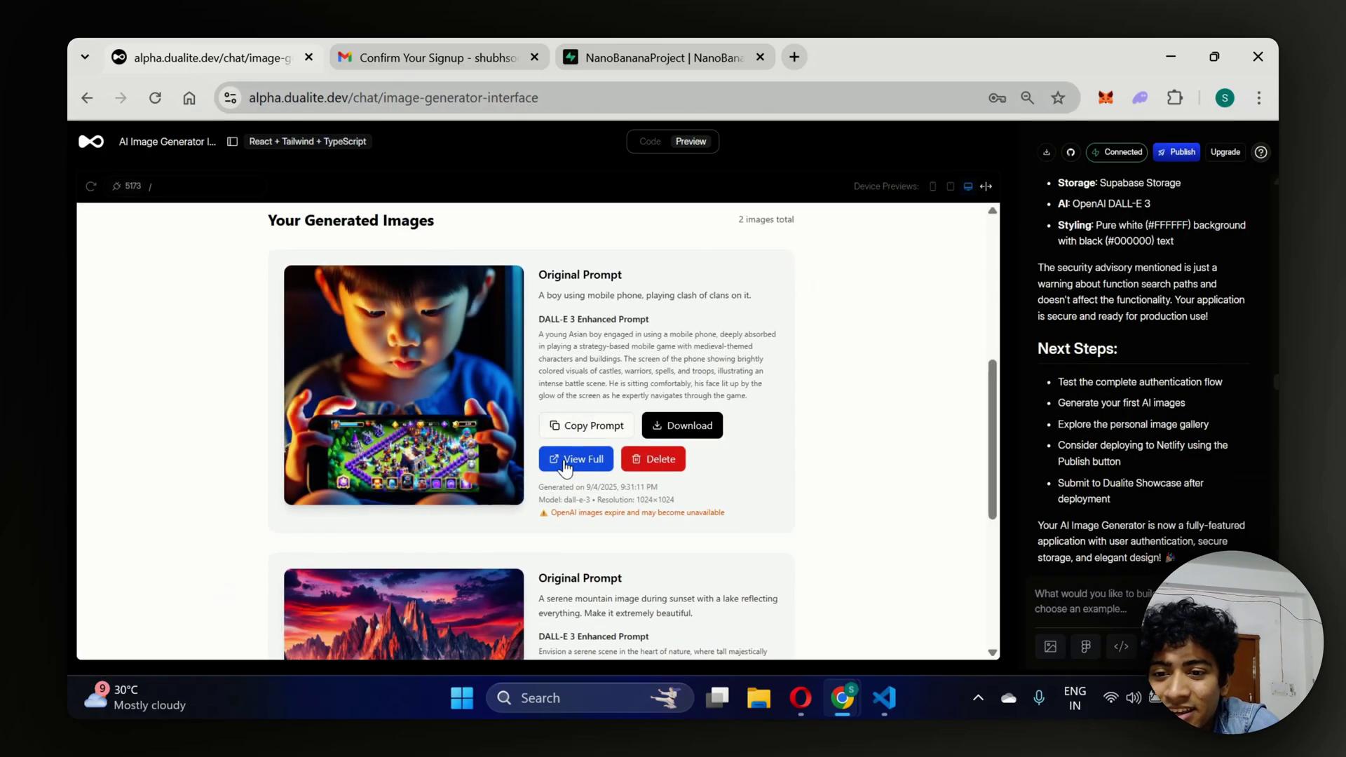
{"action": "left_click", "coordinate": [566, 465]}
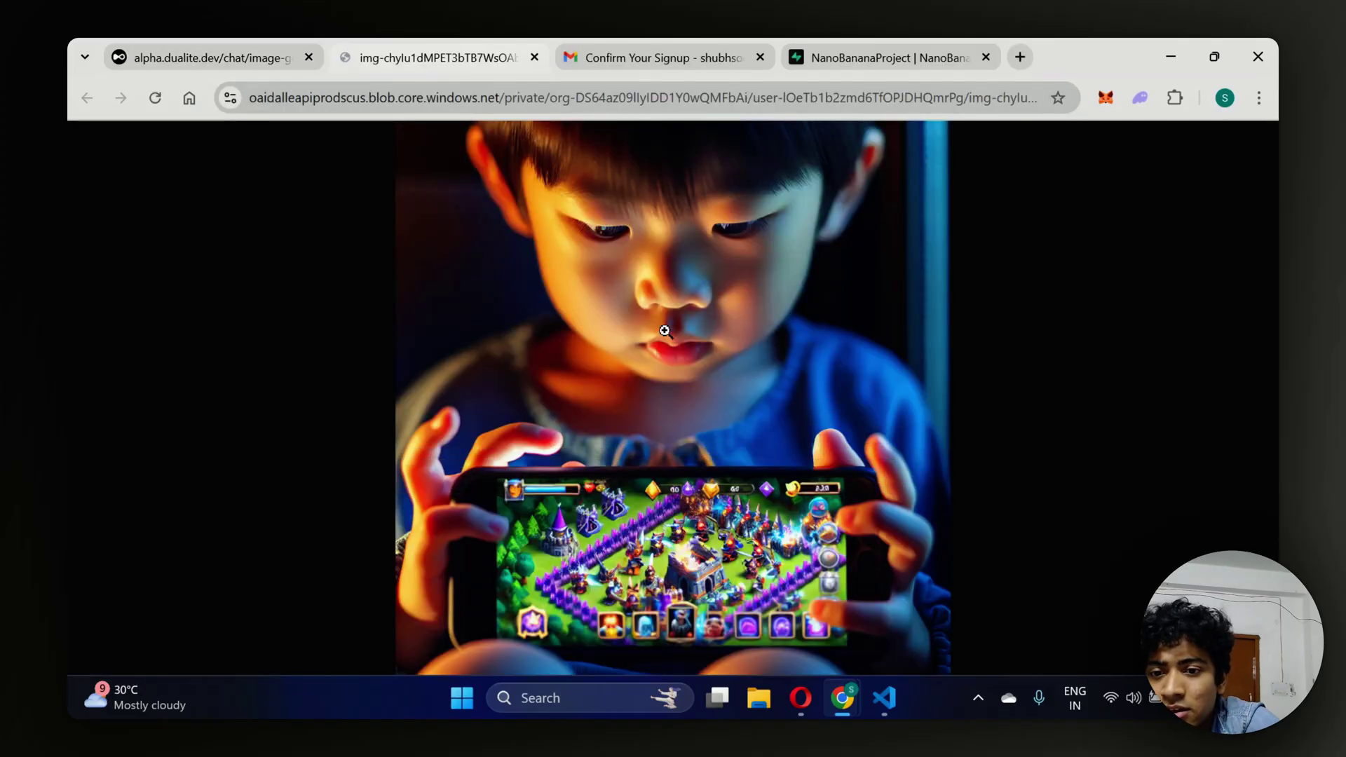
{"action": "right_click", "coordinate": [665, 332]}
{"action": "left_click", "coordinate": [535, 58]}
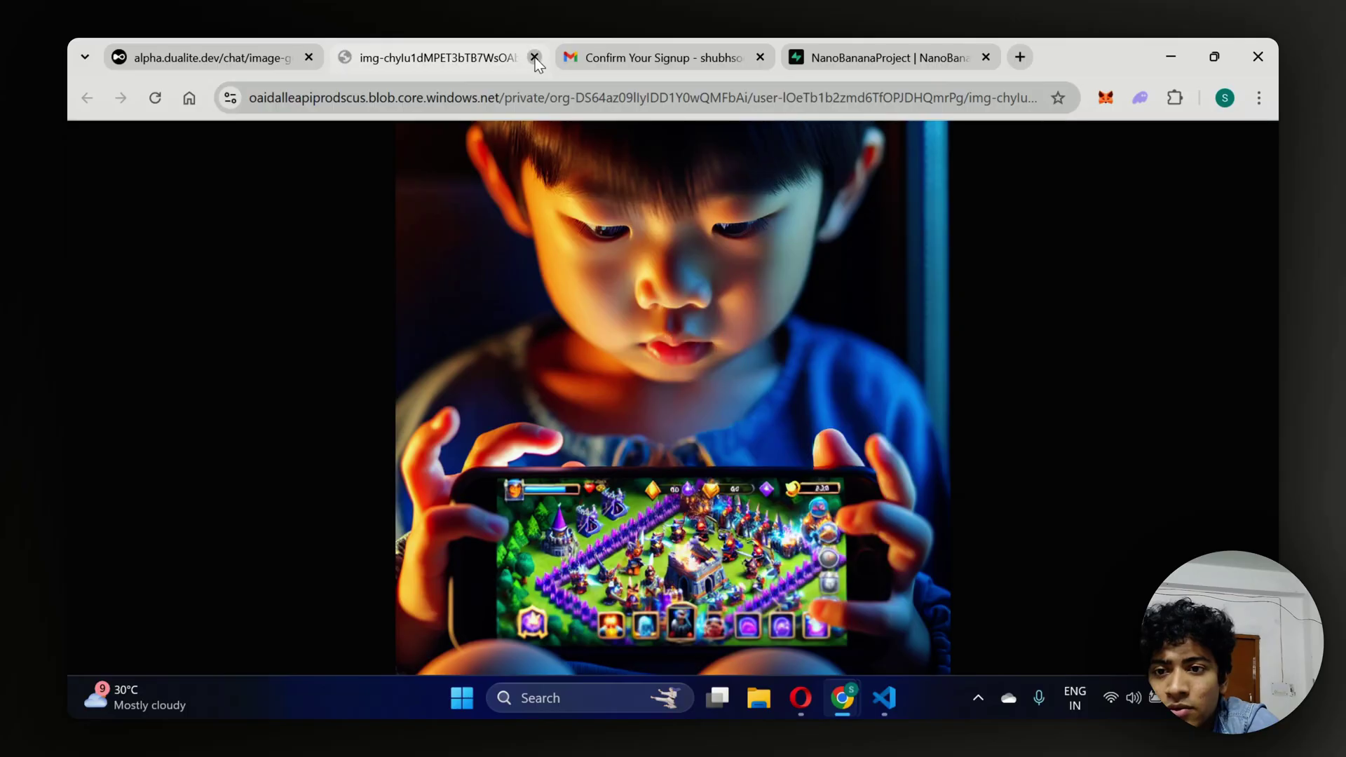
{"action": "left_click", "coordinate": [535, 58]}
{"action": "scroll", "coordinate": [237, 380], "scroll_direction": "up", "scroll_amount": 4}
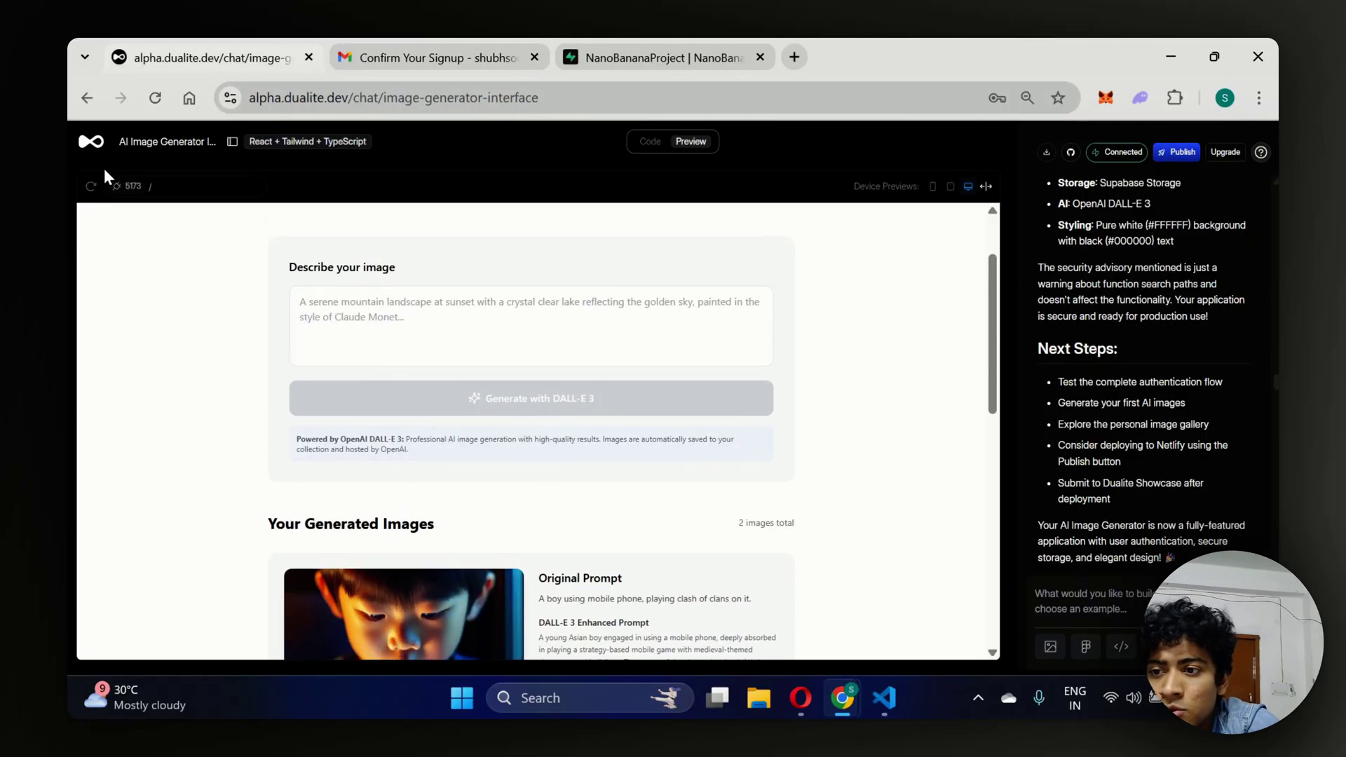
Reload the app preview and scroll the gallery to confirm both generated images remain.
{"action": "left_click", "coordinate": [90, 186]}
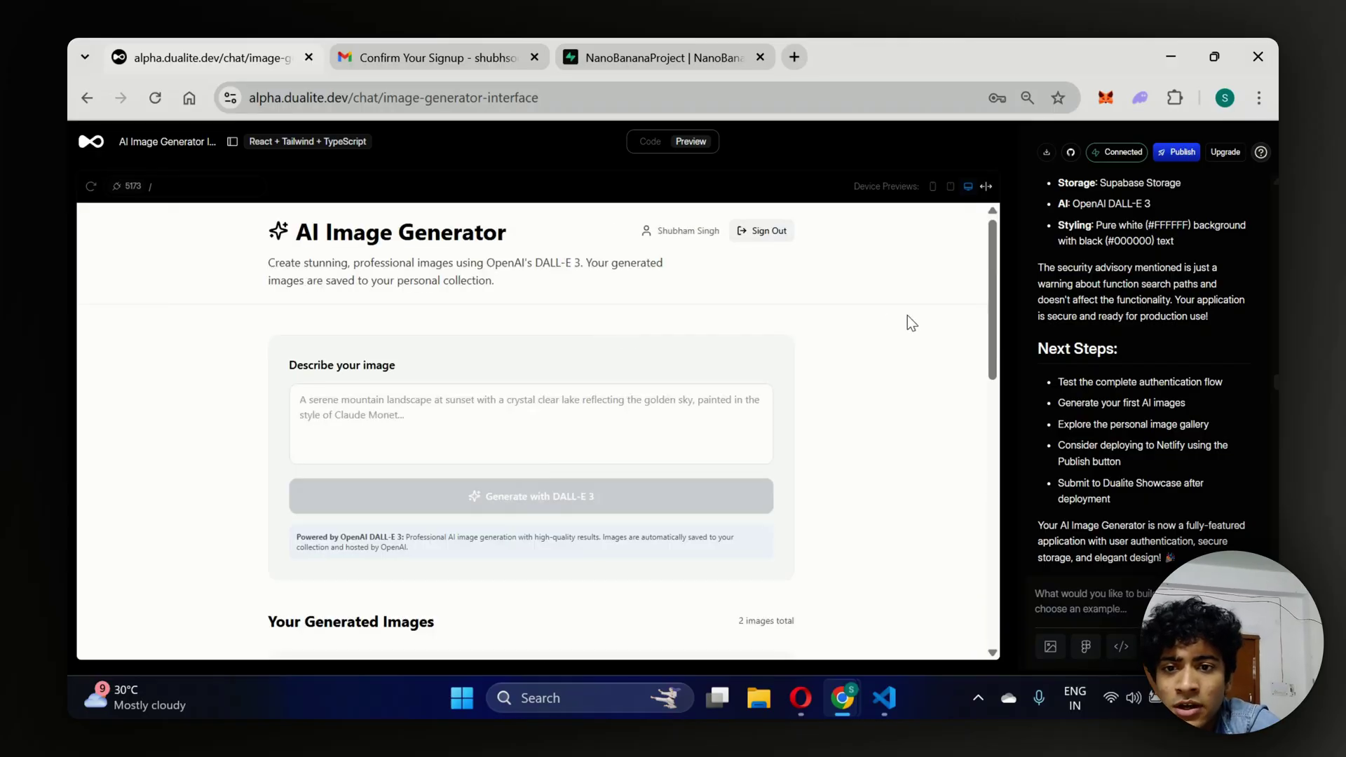
{"action": "scroll", "coordinate": [907, 315], "scroll_direction": "down", "scroll_amount": 9}
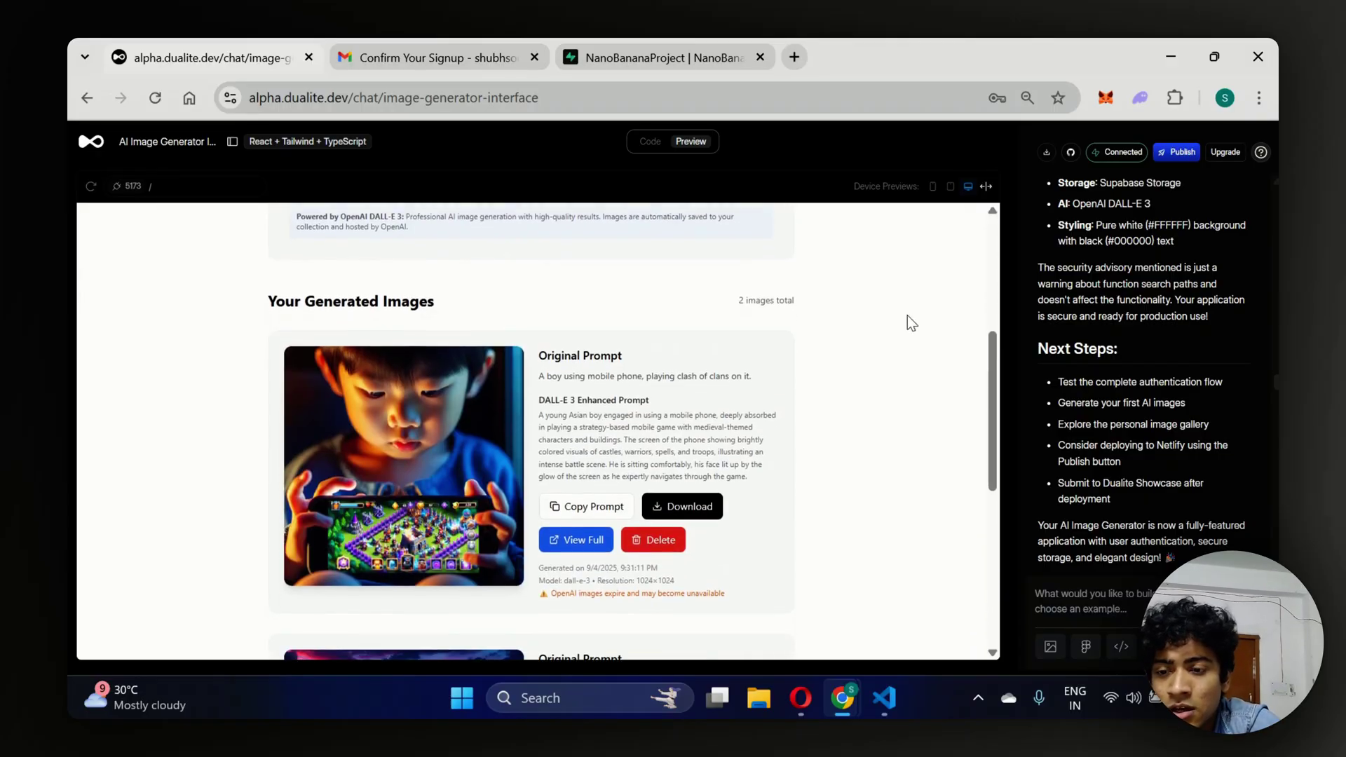
{"action": "scroll", "coordinate": [907, 316], "scroll_direction": "down", "scroll_amount": 3}
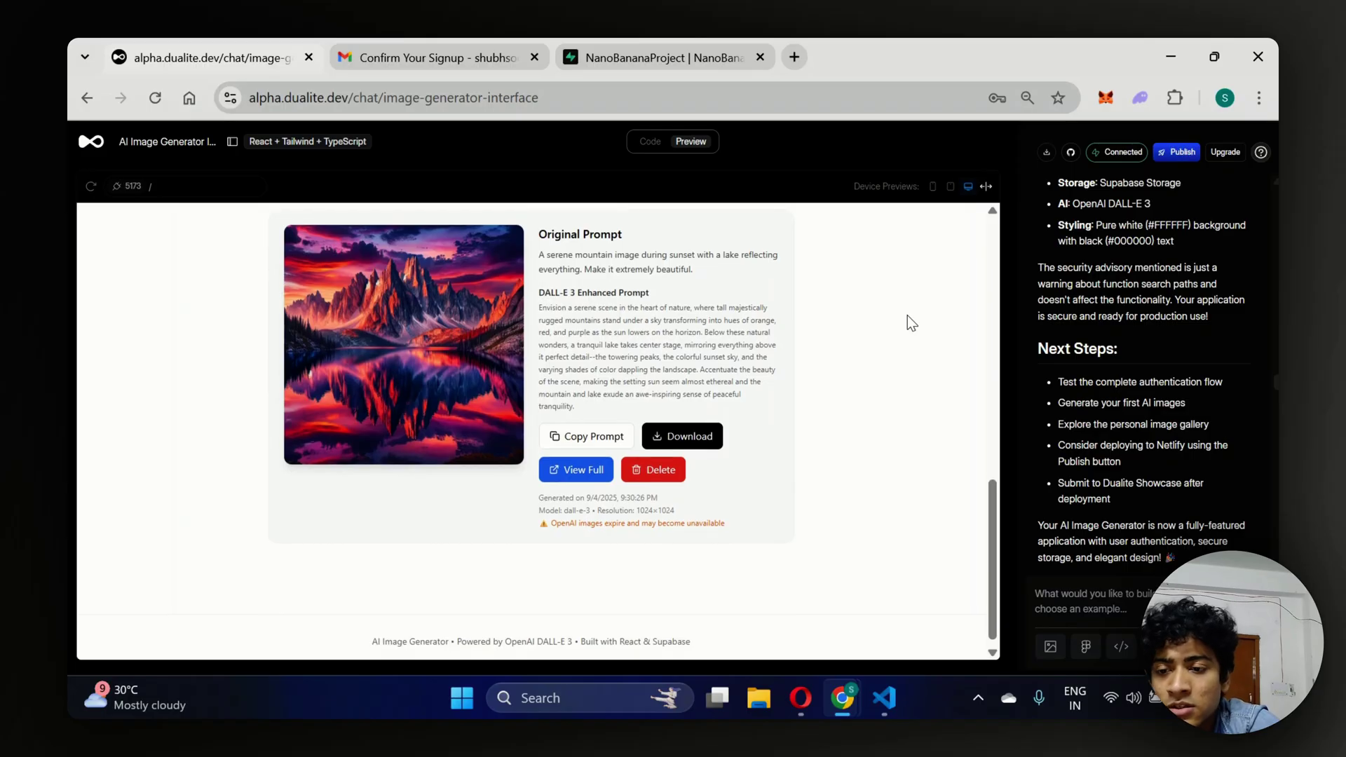
{"action": "scroll", "coordinate": [907, 316], "scroll_direction": "up", "scroll_amount": 1}
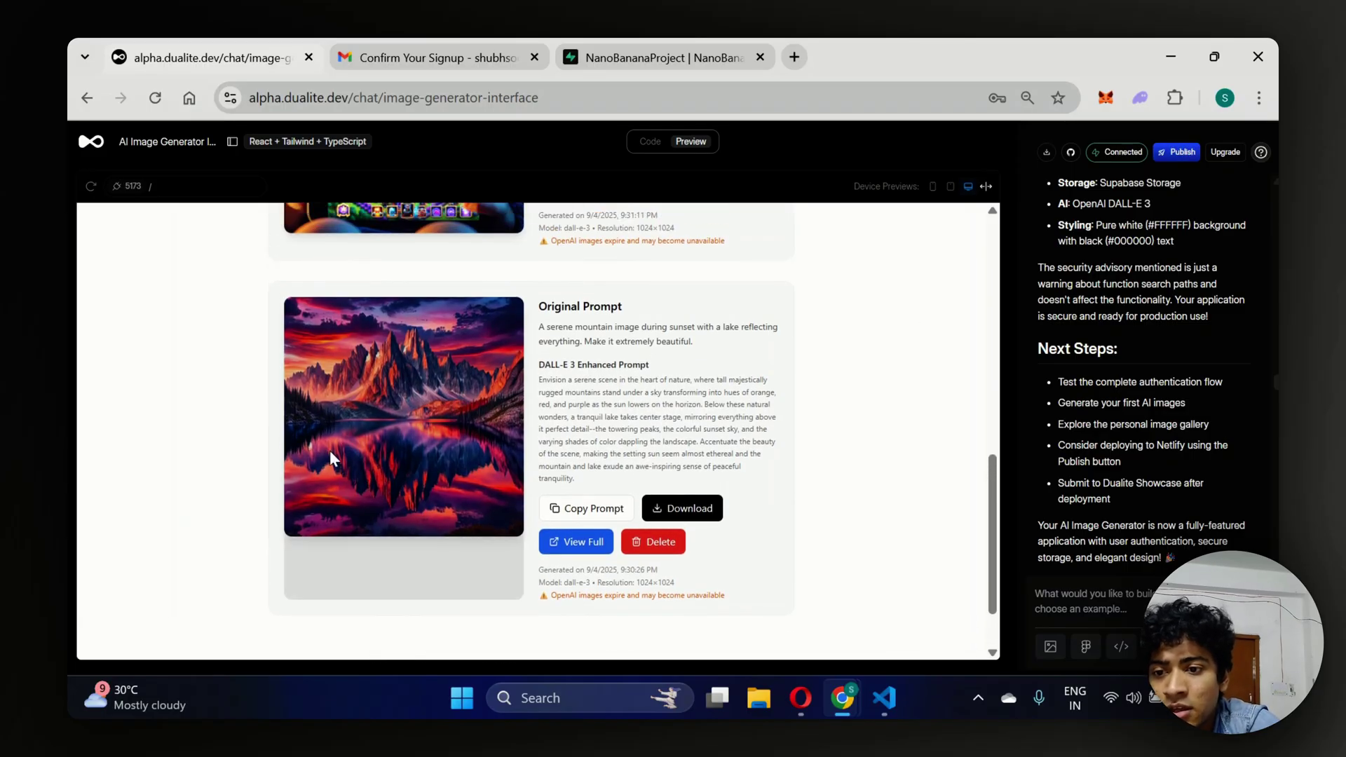
{"action": "left_click", "coordinate": [571, 542]}
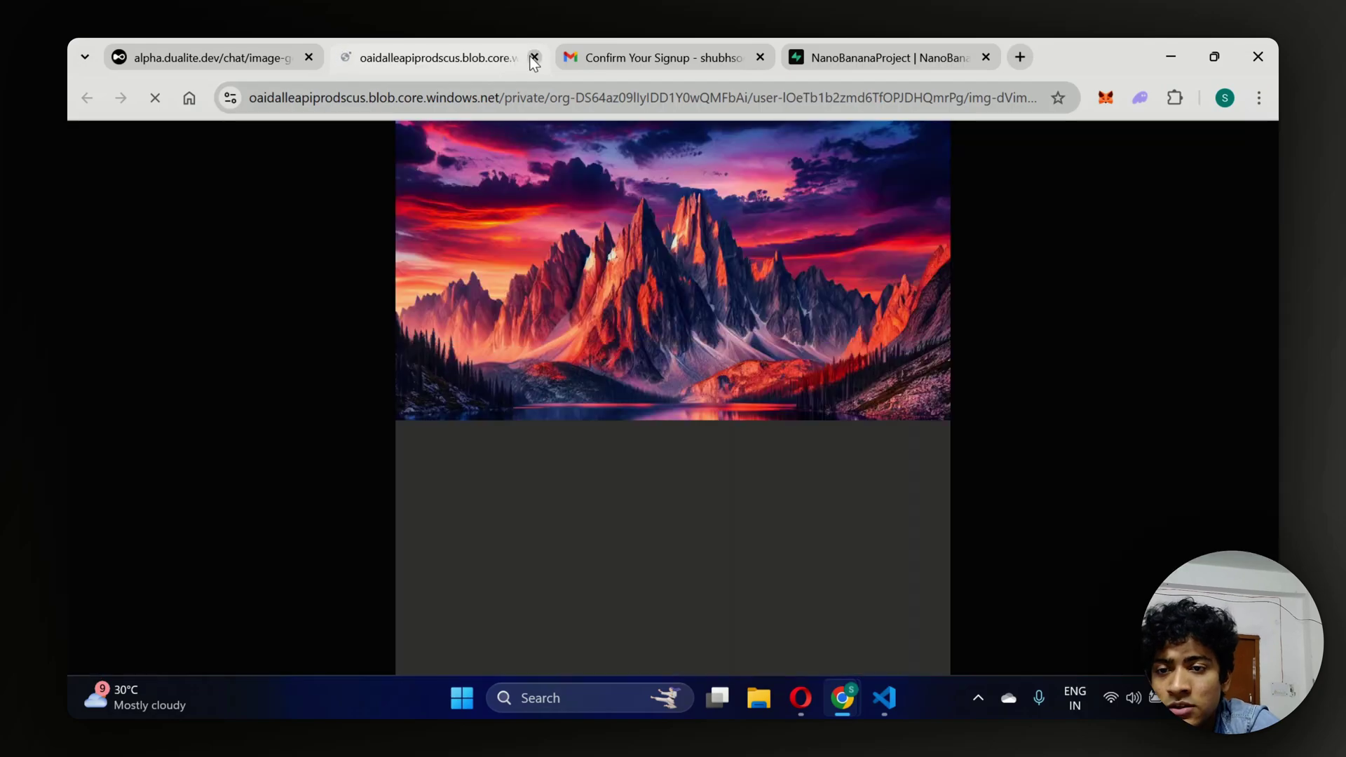
{"action": "left_click", "coordinate": [534, 57]}
{"action": "scroll", "coordinate": [374, 336], "scroll_direction": "up", "scroll_amount": 15}
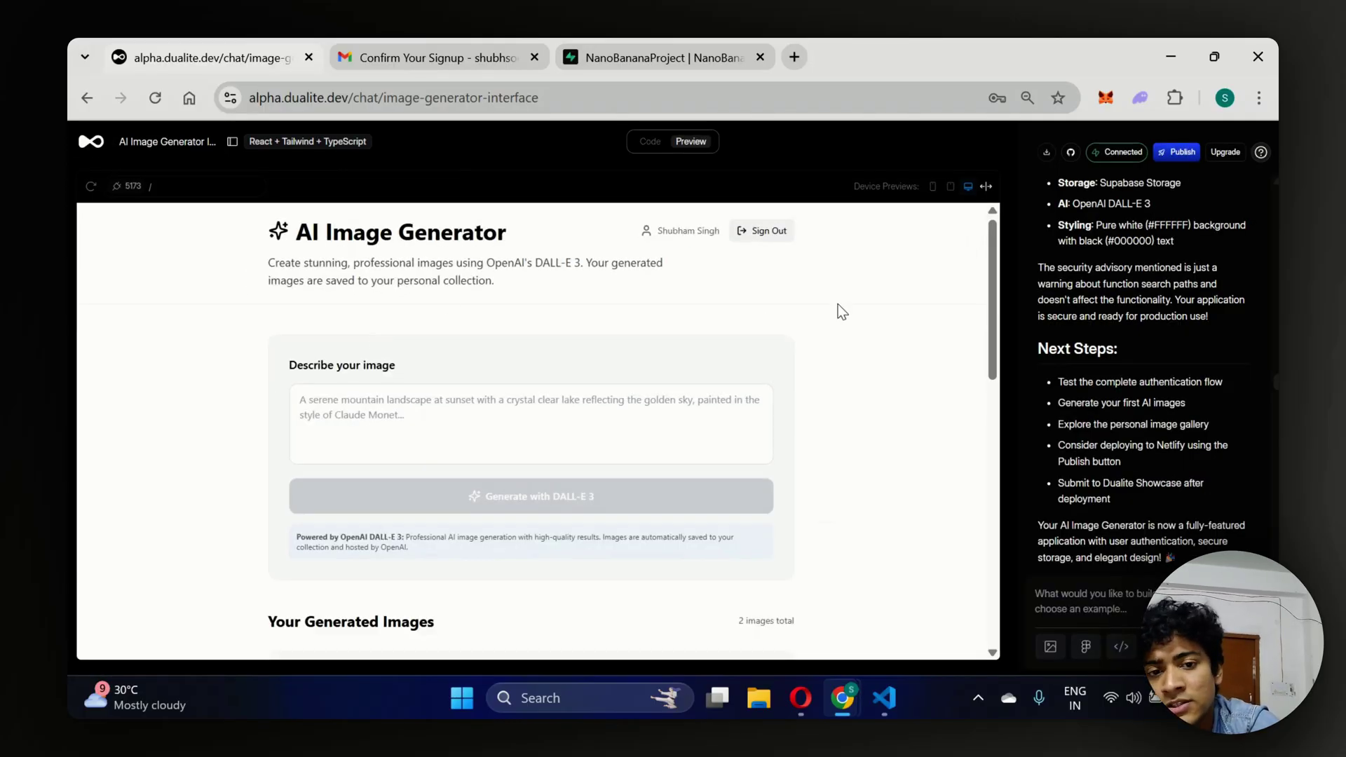
{"action": "left_click_drag", "start_coordinate": [991, 289], "coordinate": [992, 291]}
{"action": "scroll", "coordinate": [980, 410], "scroll_direction": "down", "scroll_amount": 7}
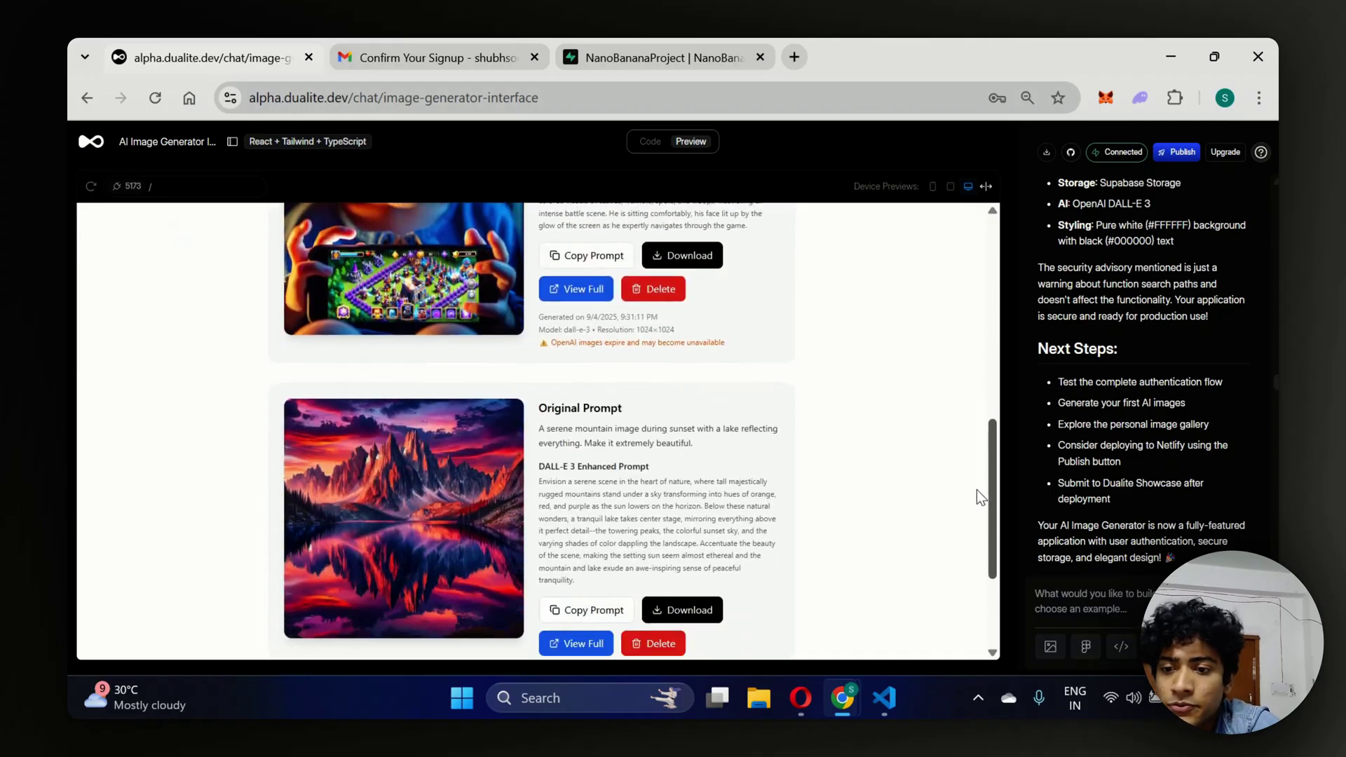
{"action": "scroll", "coordinate": [980, 546], "scroll_direction": "up", "scroll_amount": 1}
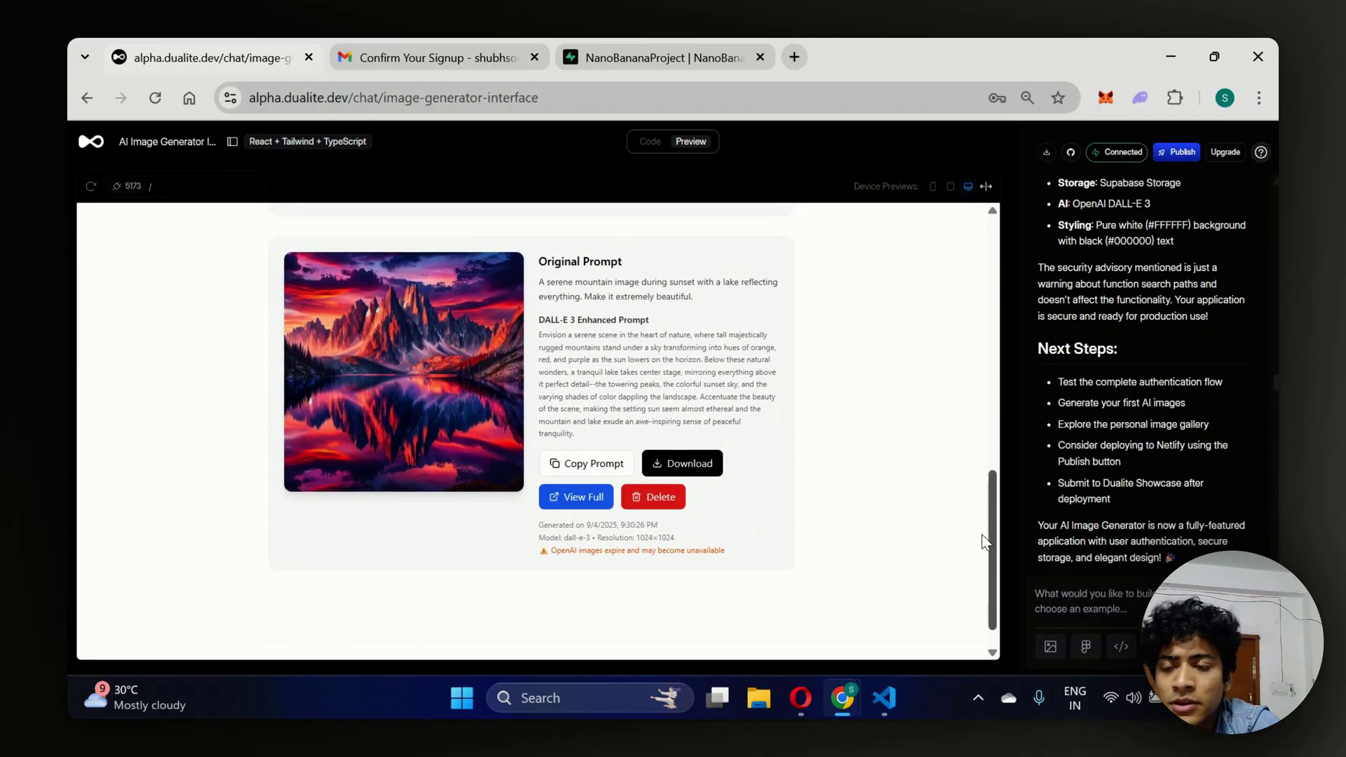
{"action": "scroll", "coordinate": [982, 540], "scroll_direction": "up", "scroll_amount": 10}
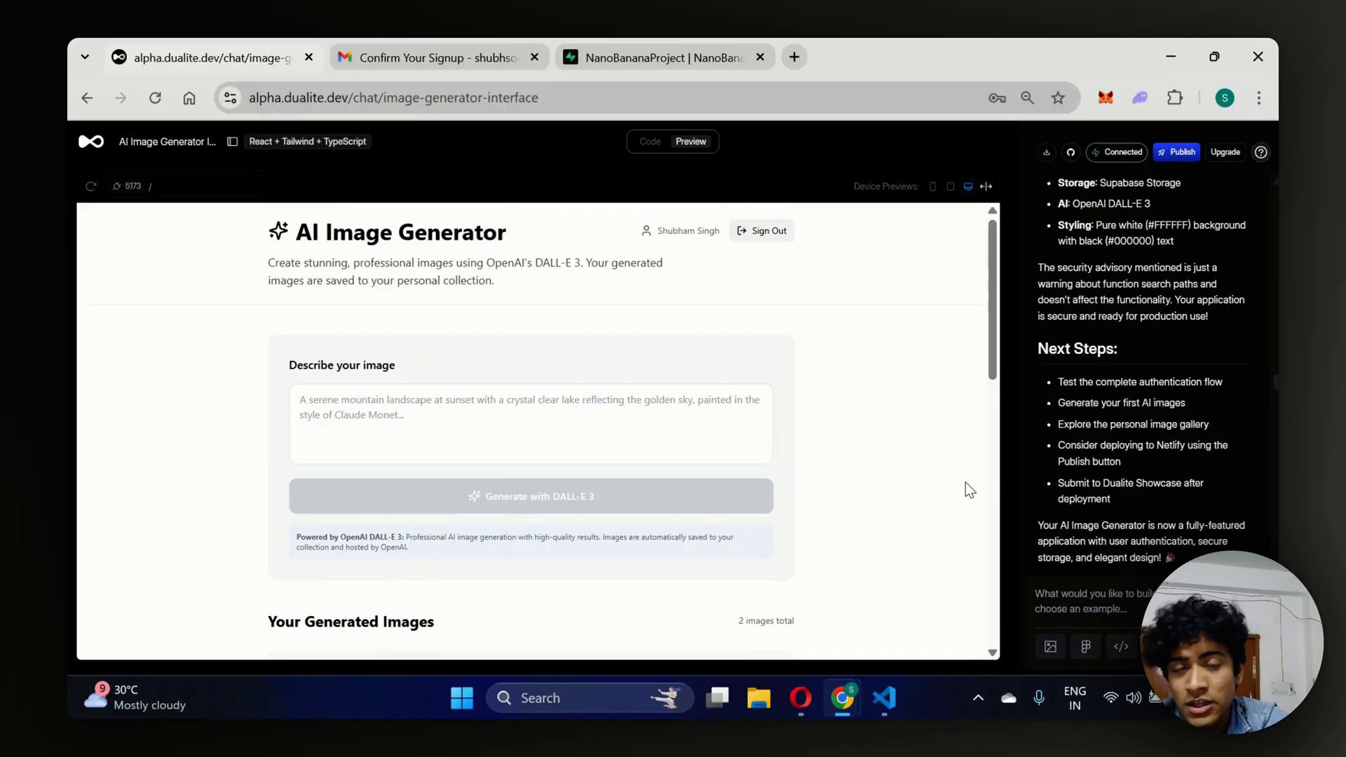
{"action": "scroll", "coordinate": [969, 490], "scroll_direction": "down", "scroll_amount": 4}
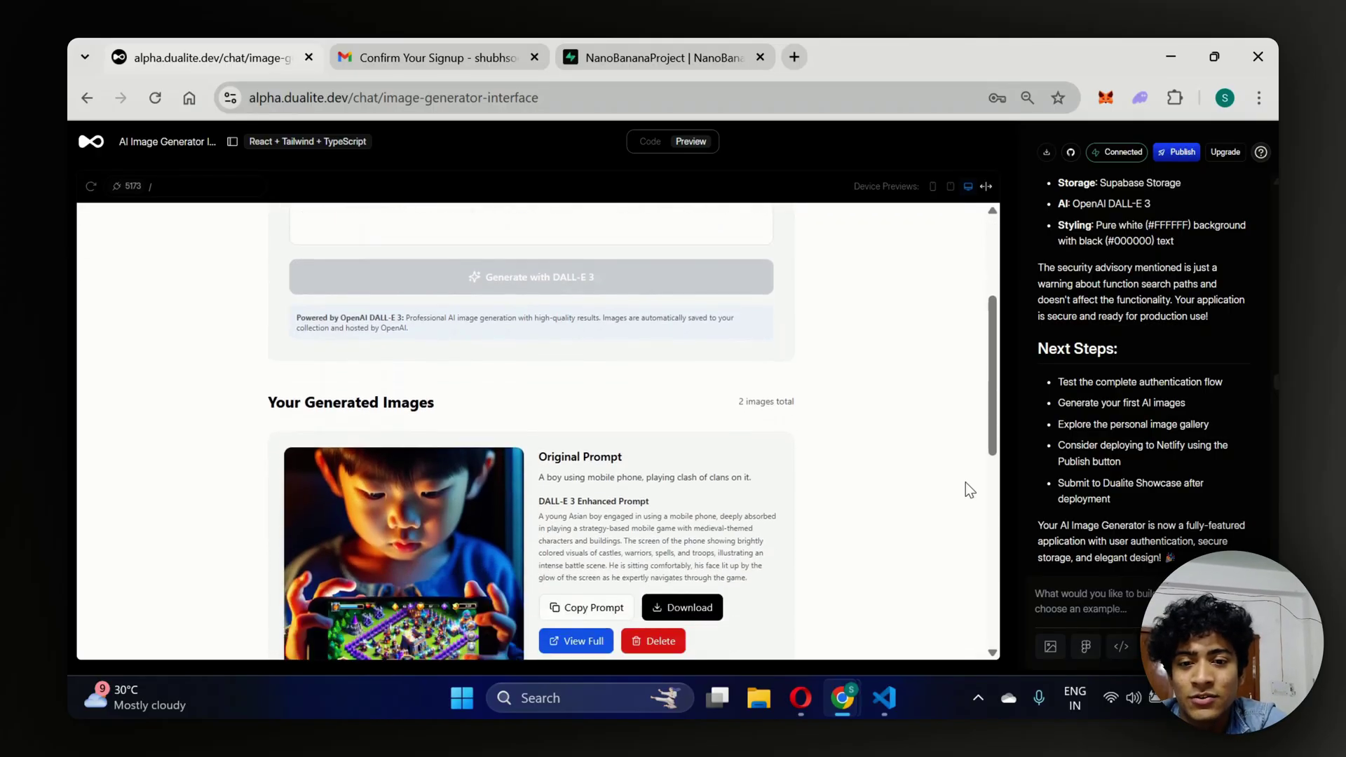
{"action": "scroll", "coordinate": [970, 490], "scroll_direction": "down", "scroll_amount": 2}
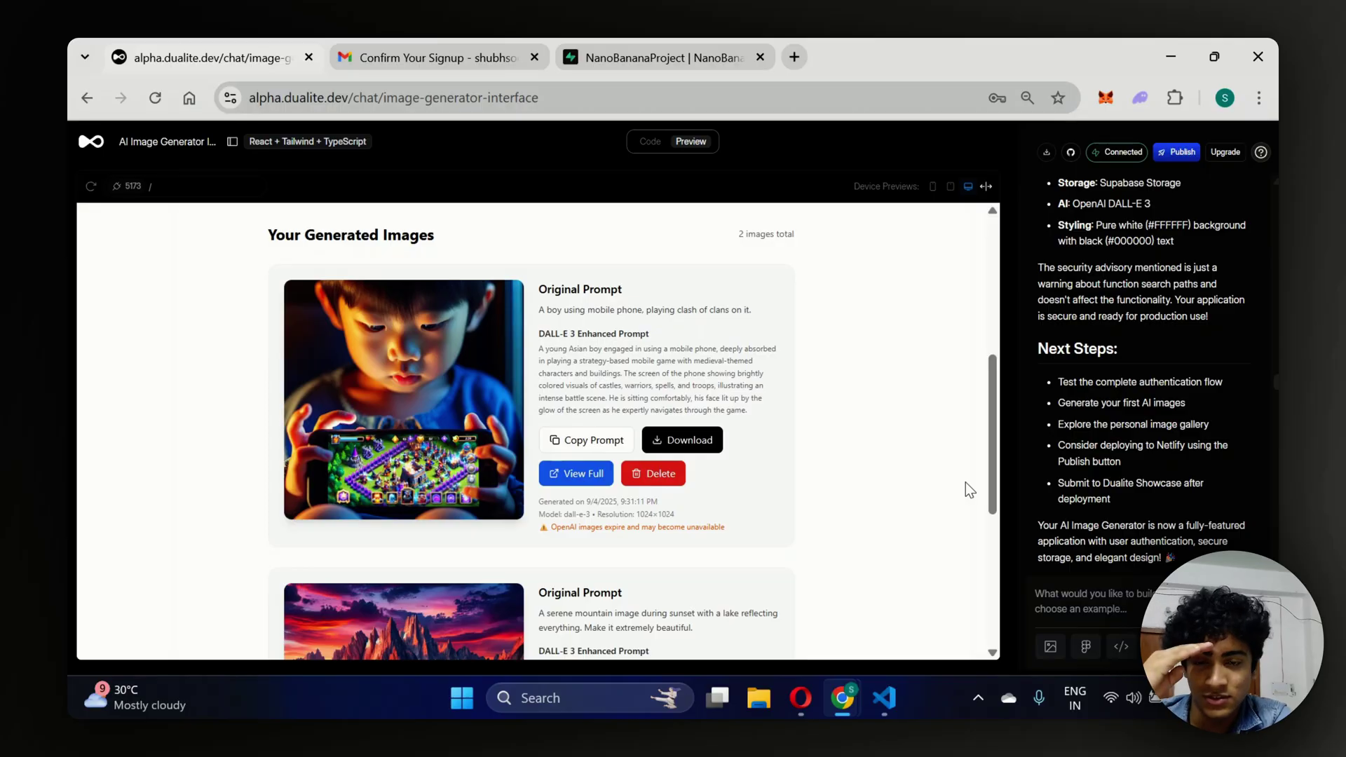
{"action": "scroll", "coordinate": [970, 490], "scroll_direction": "down", "scroll_amount": 3}
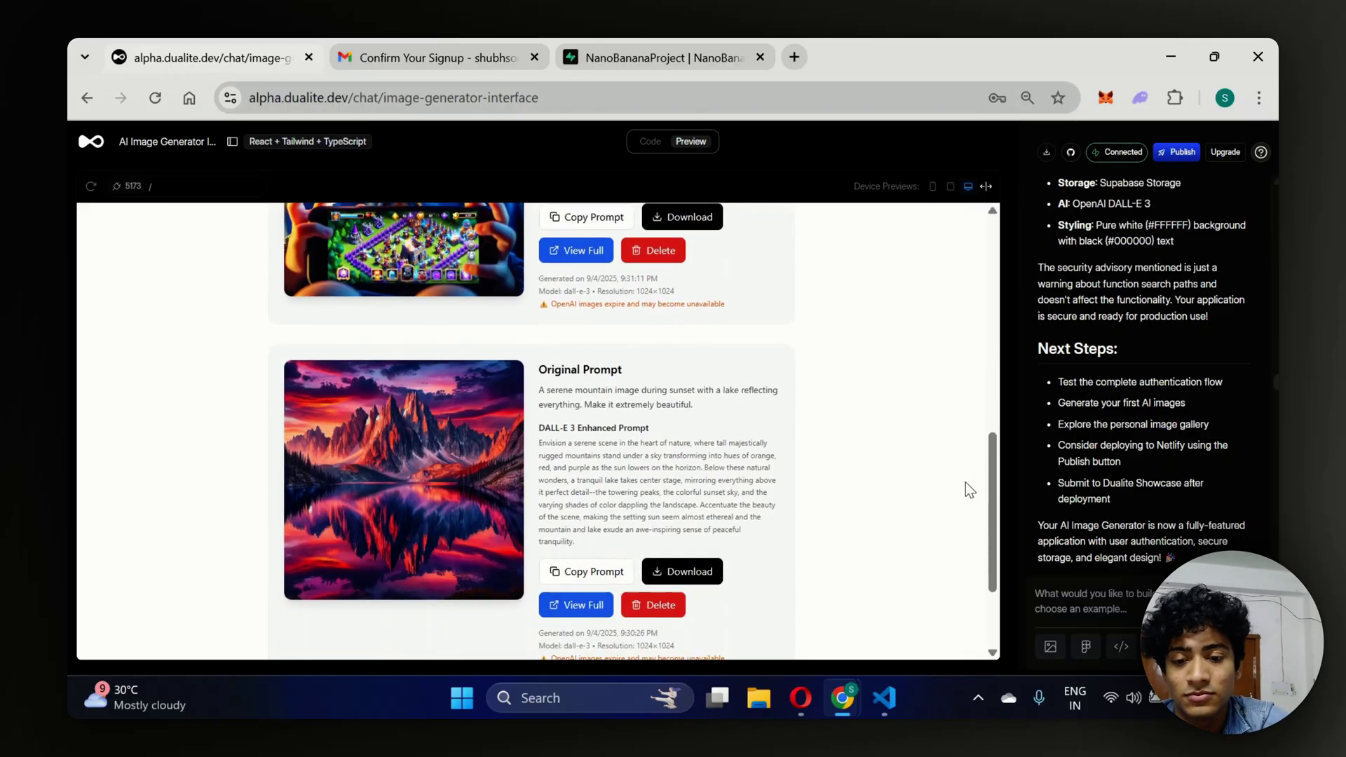